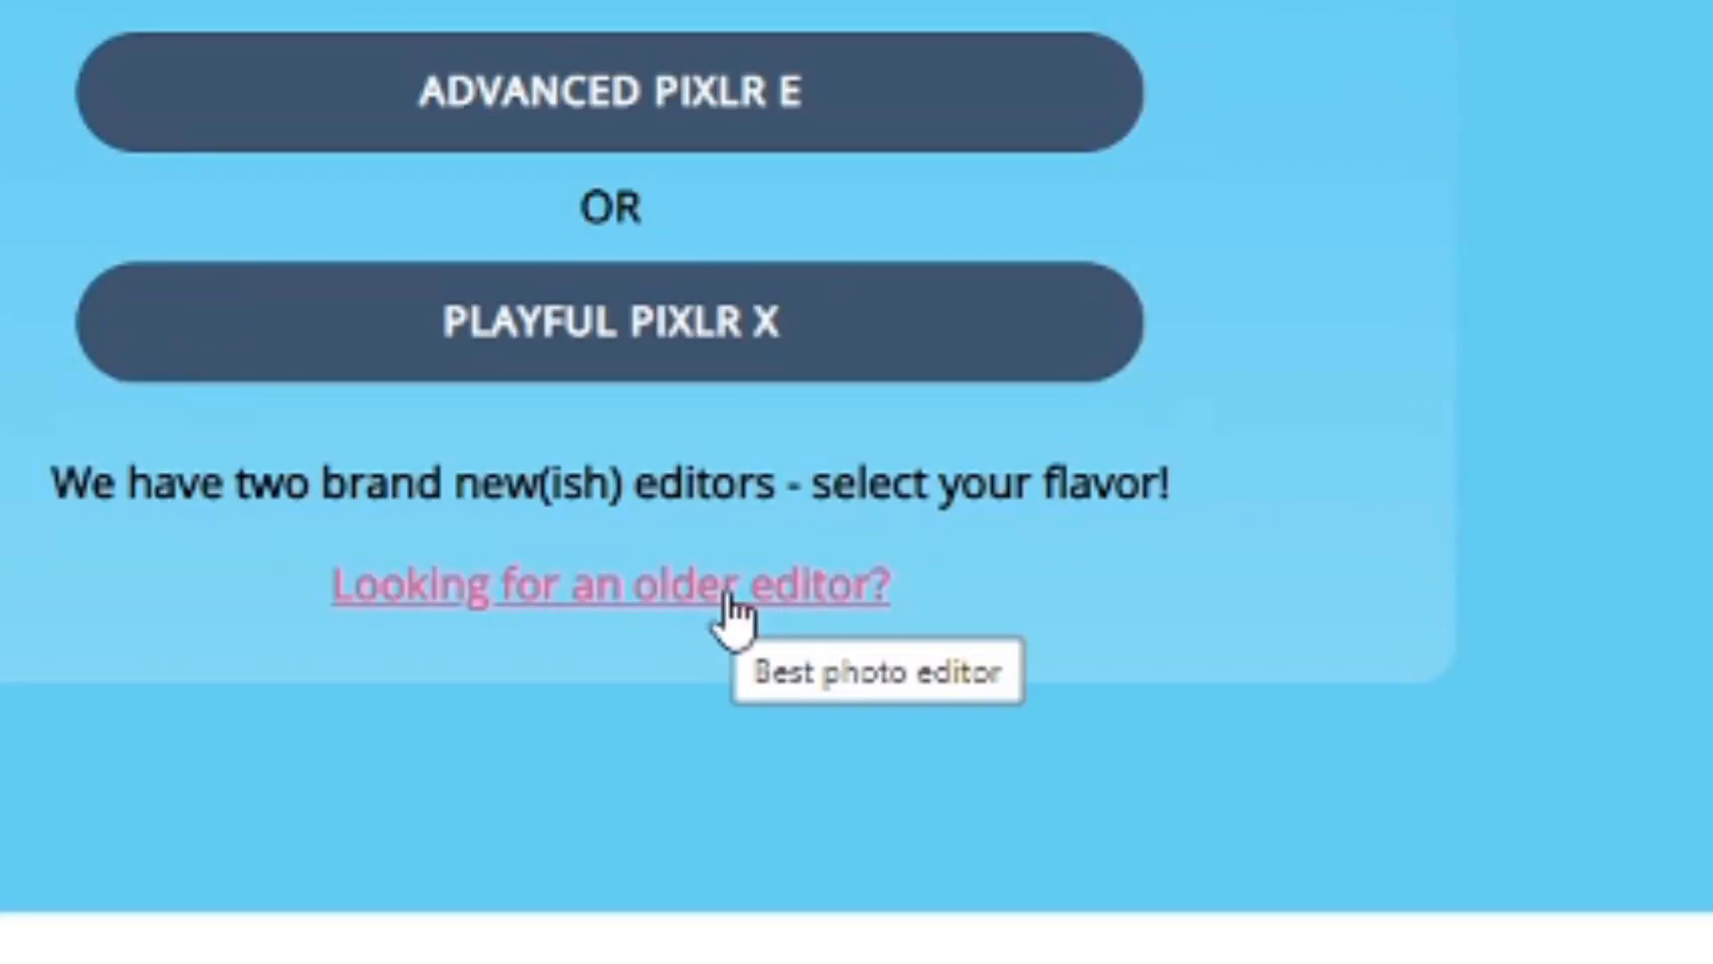
Step: Open the old Flash-based Pixlr Editor through the website's link for older editors
left_click(727, 596)
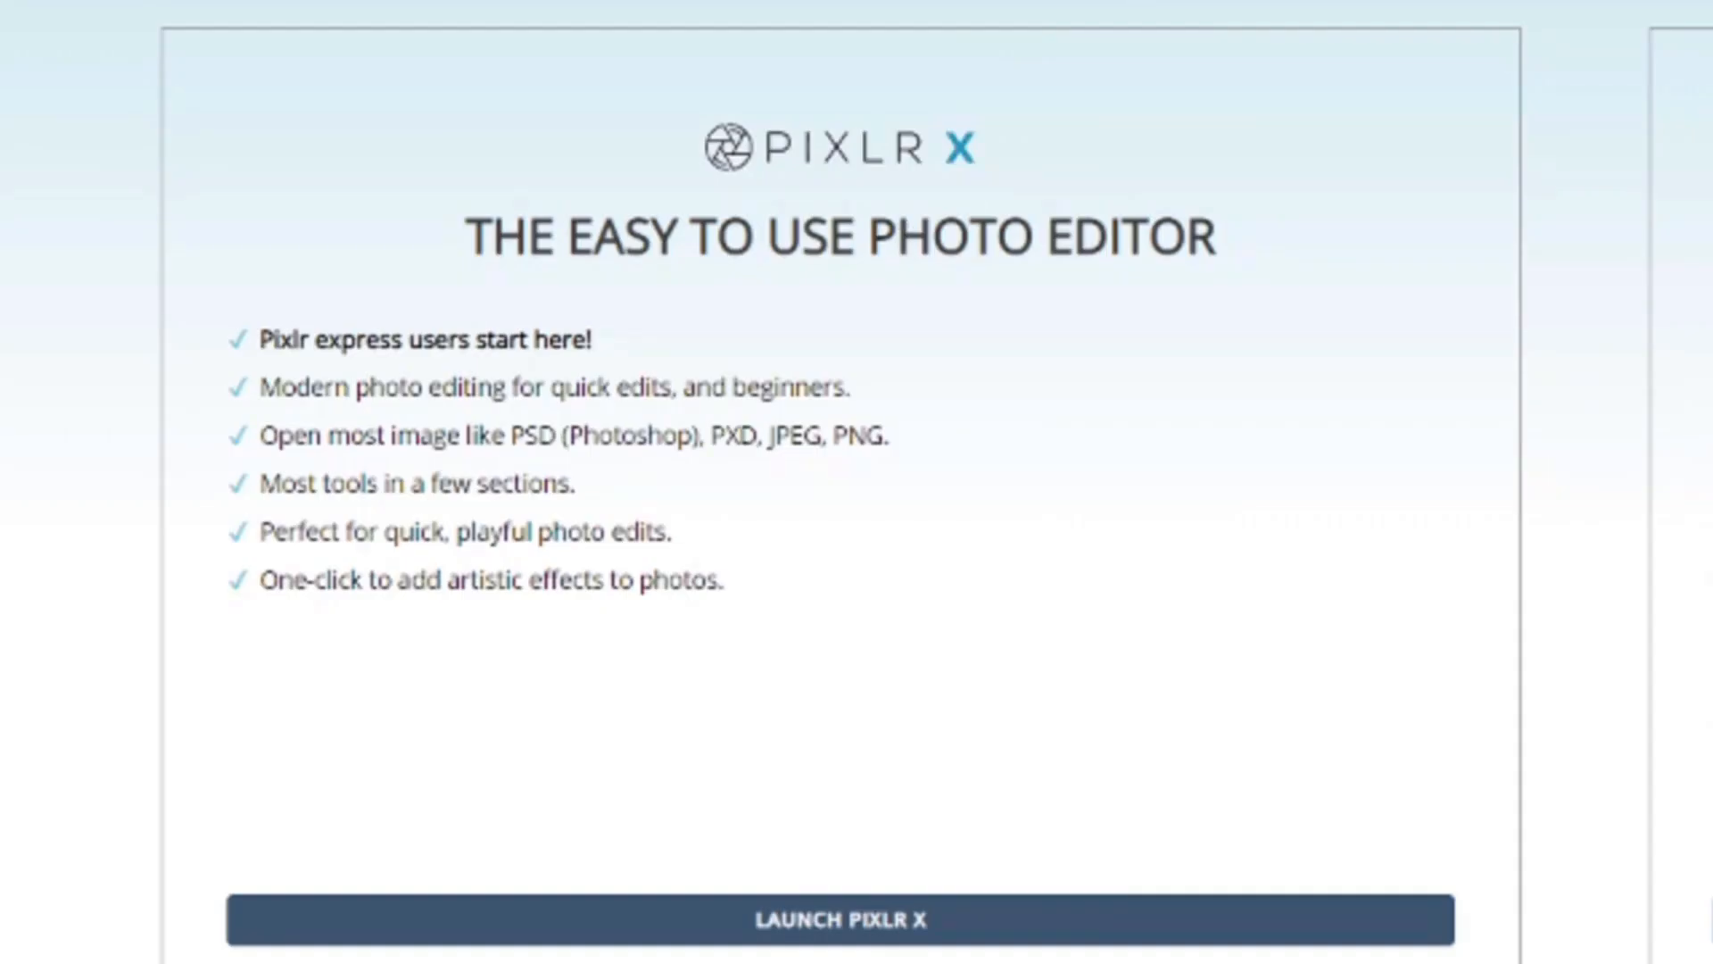
scroll(1213, 521, "down", 2)
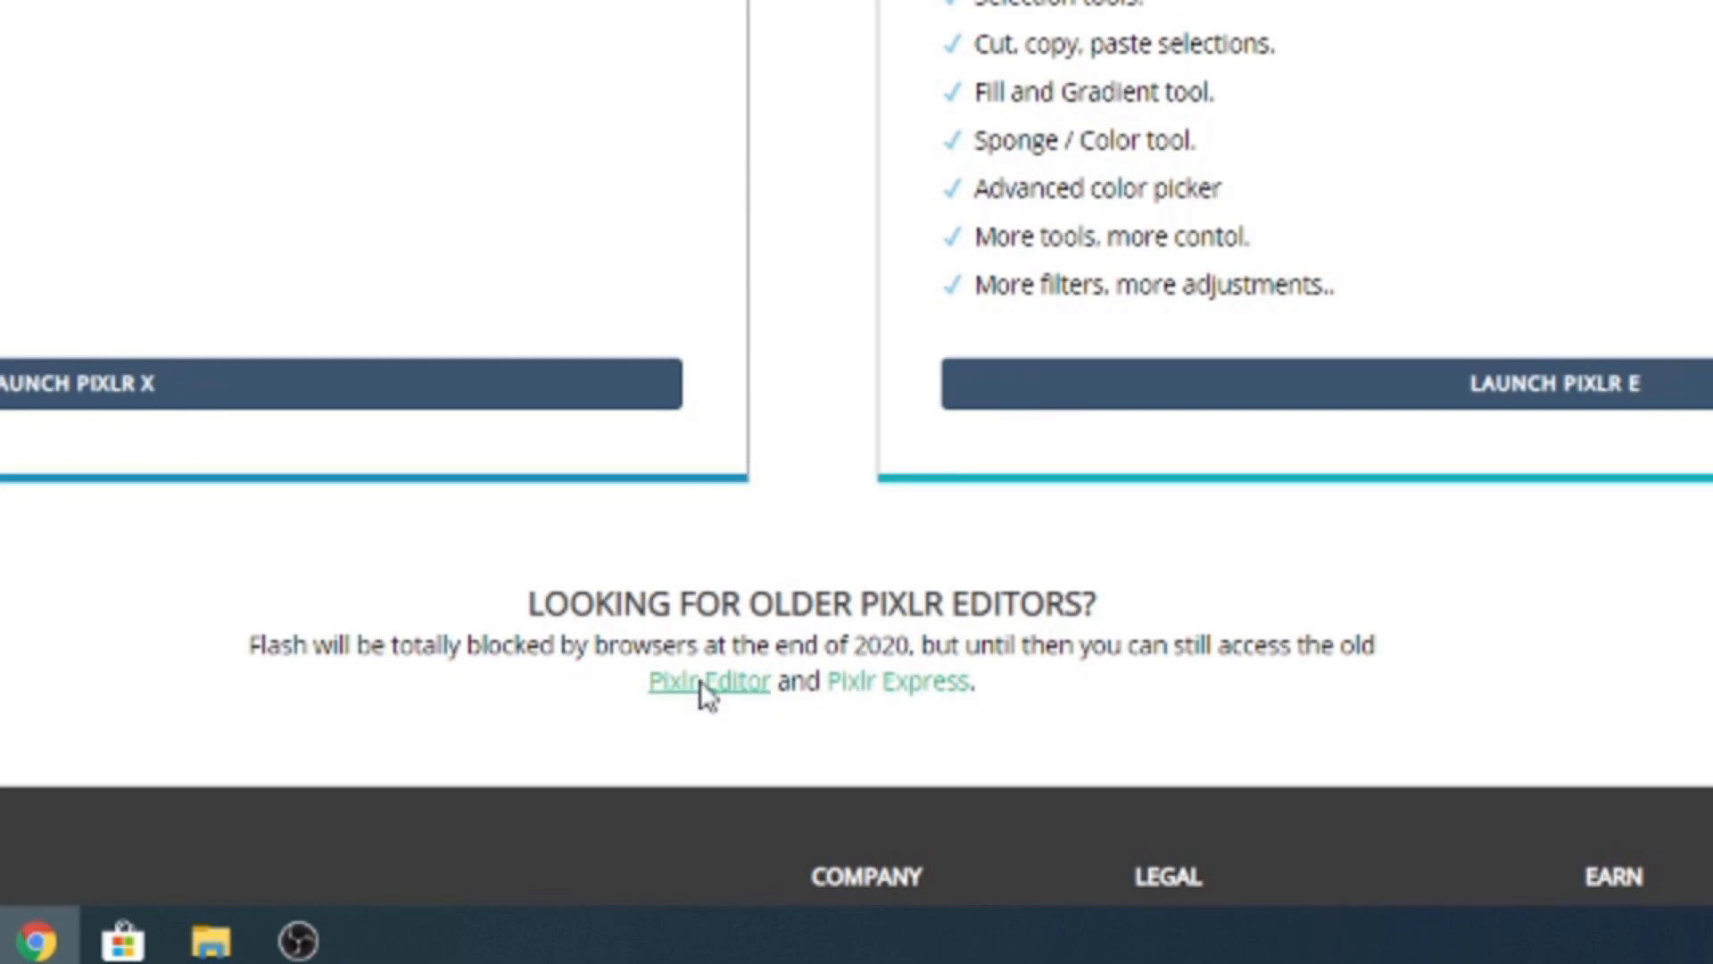
left_click(702, 684)
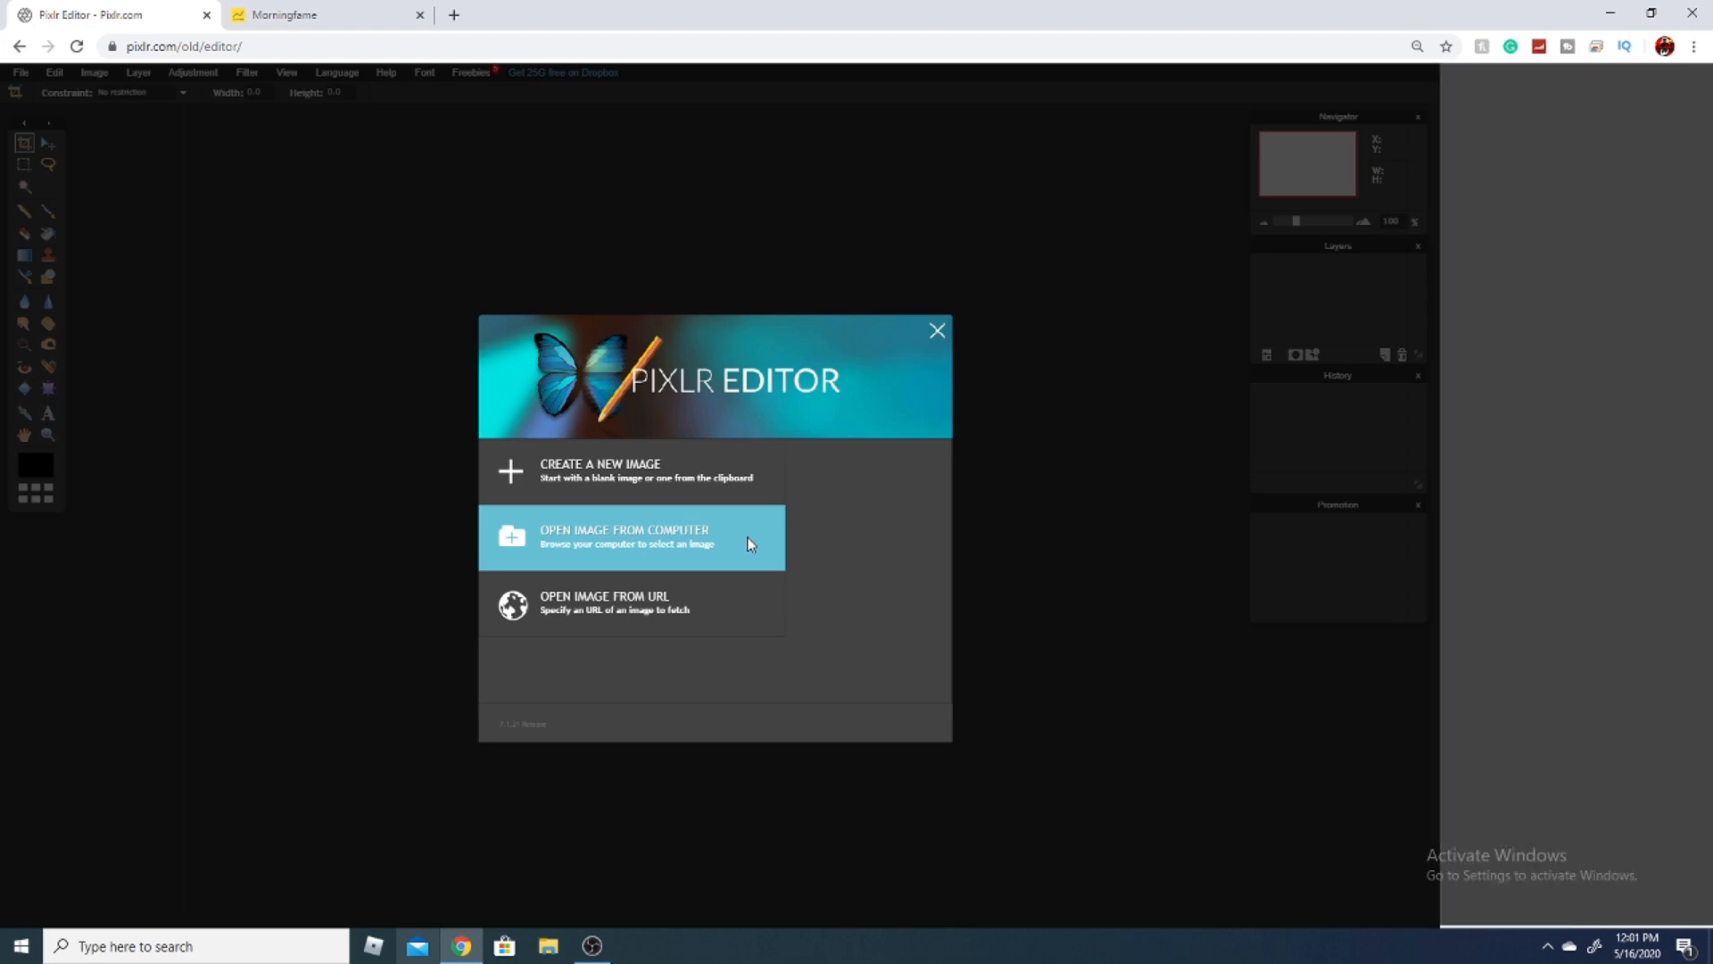
Step: Open the screenshot RobloxScreenShot20200113_134405659 from the computer and maximize its image window
left_click(748, 543)
double_click(214, 284)
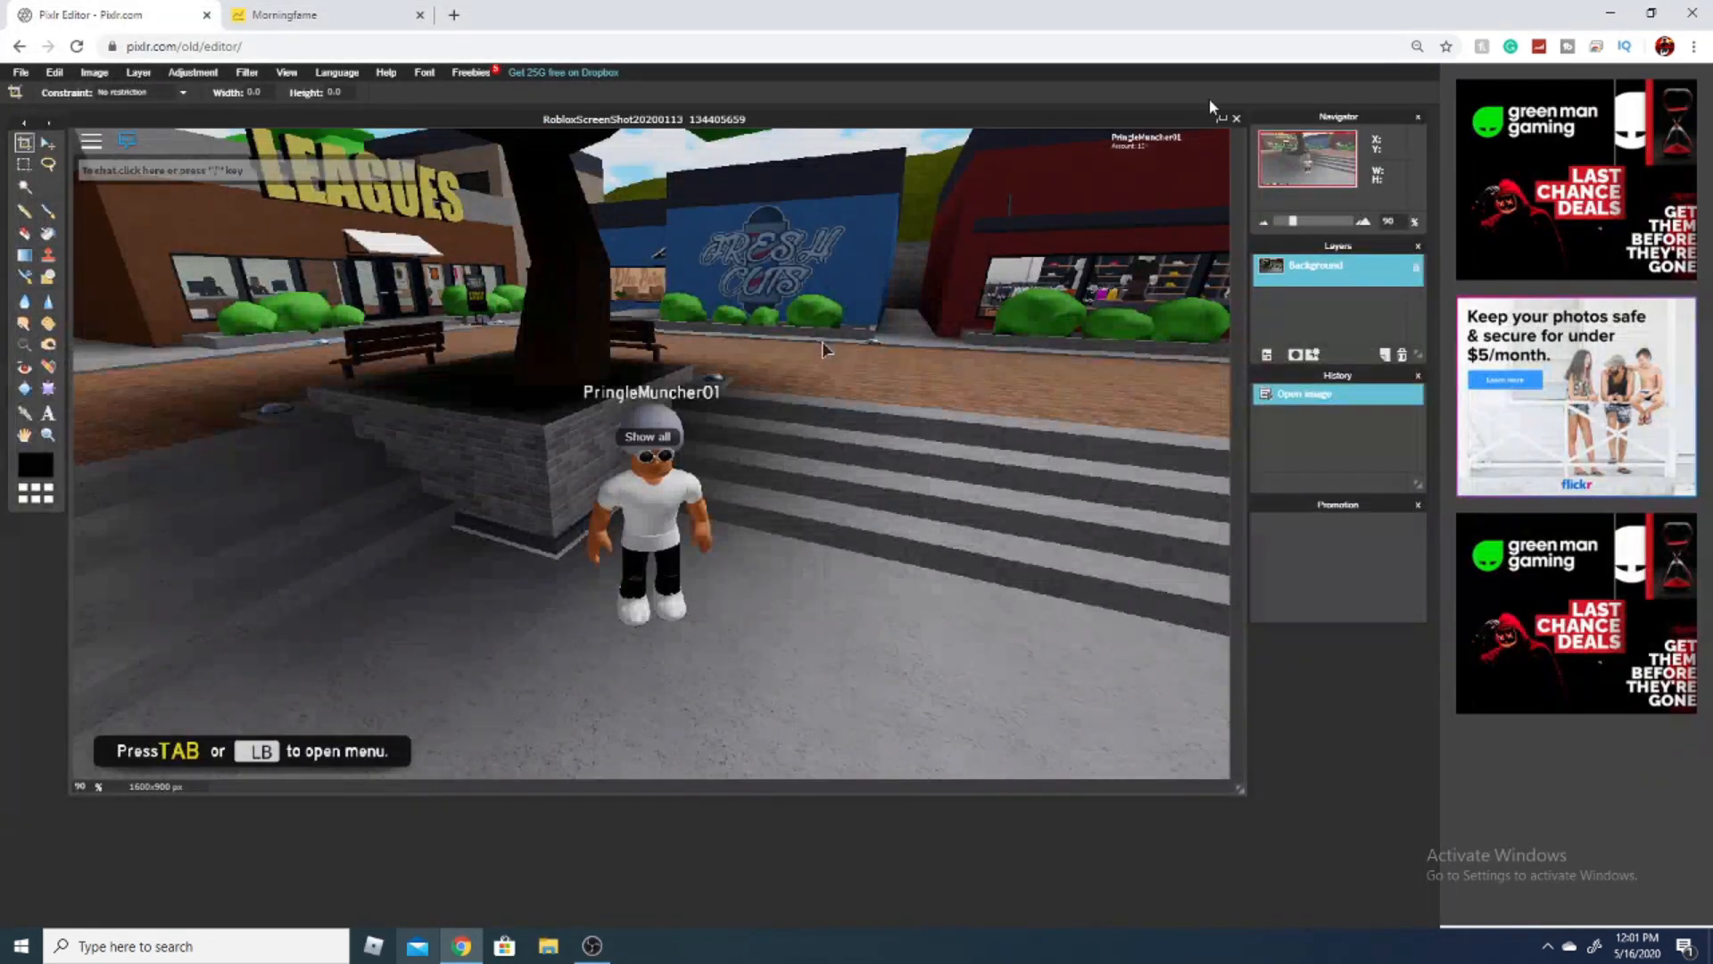
left_click(1223, 119)
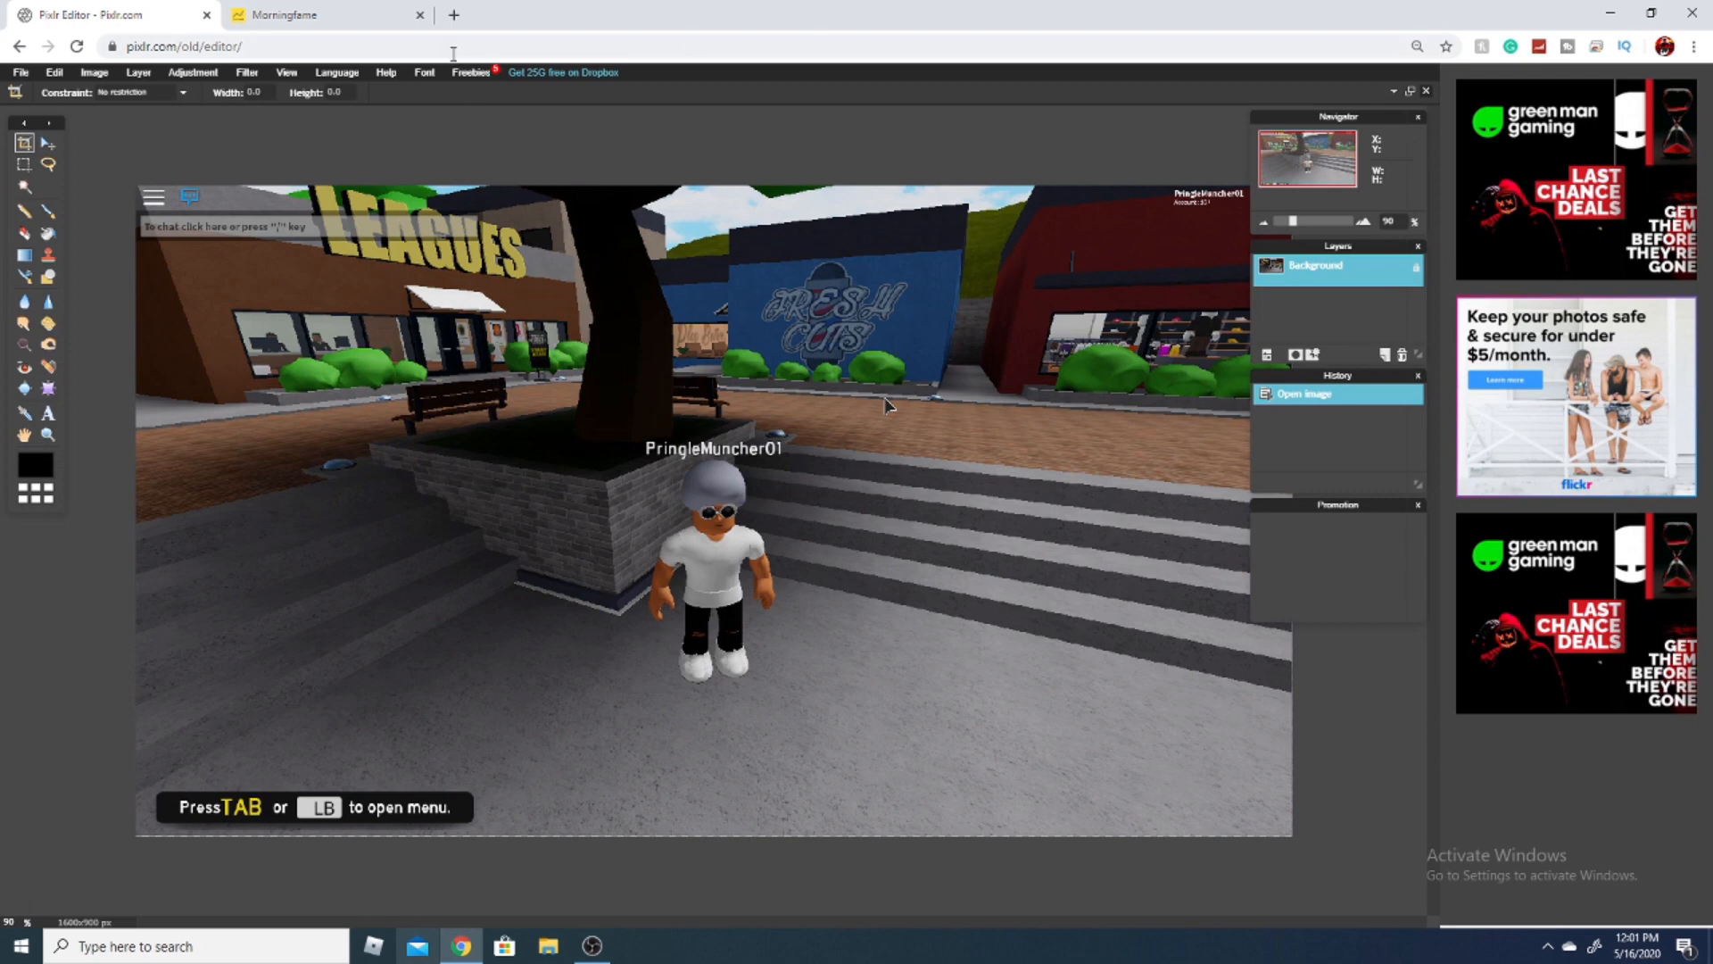
Step: Search Google Images for "fortnite background" in a new browser tab
left_click(454, 16)
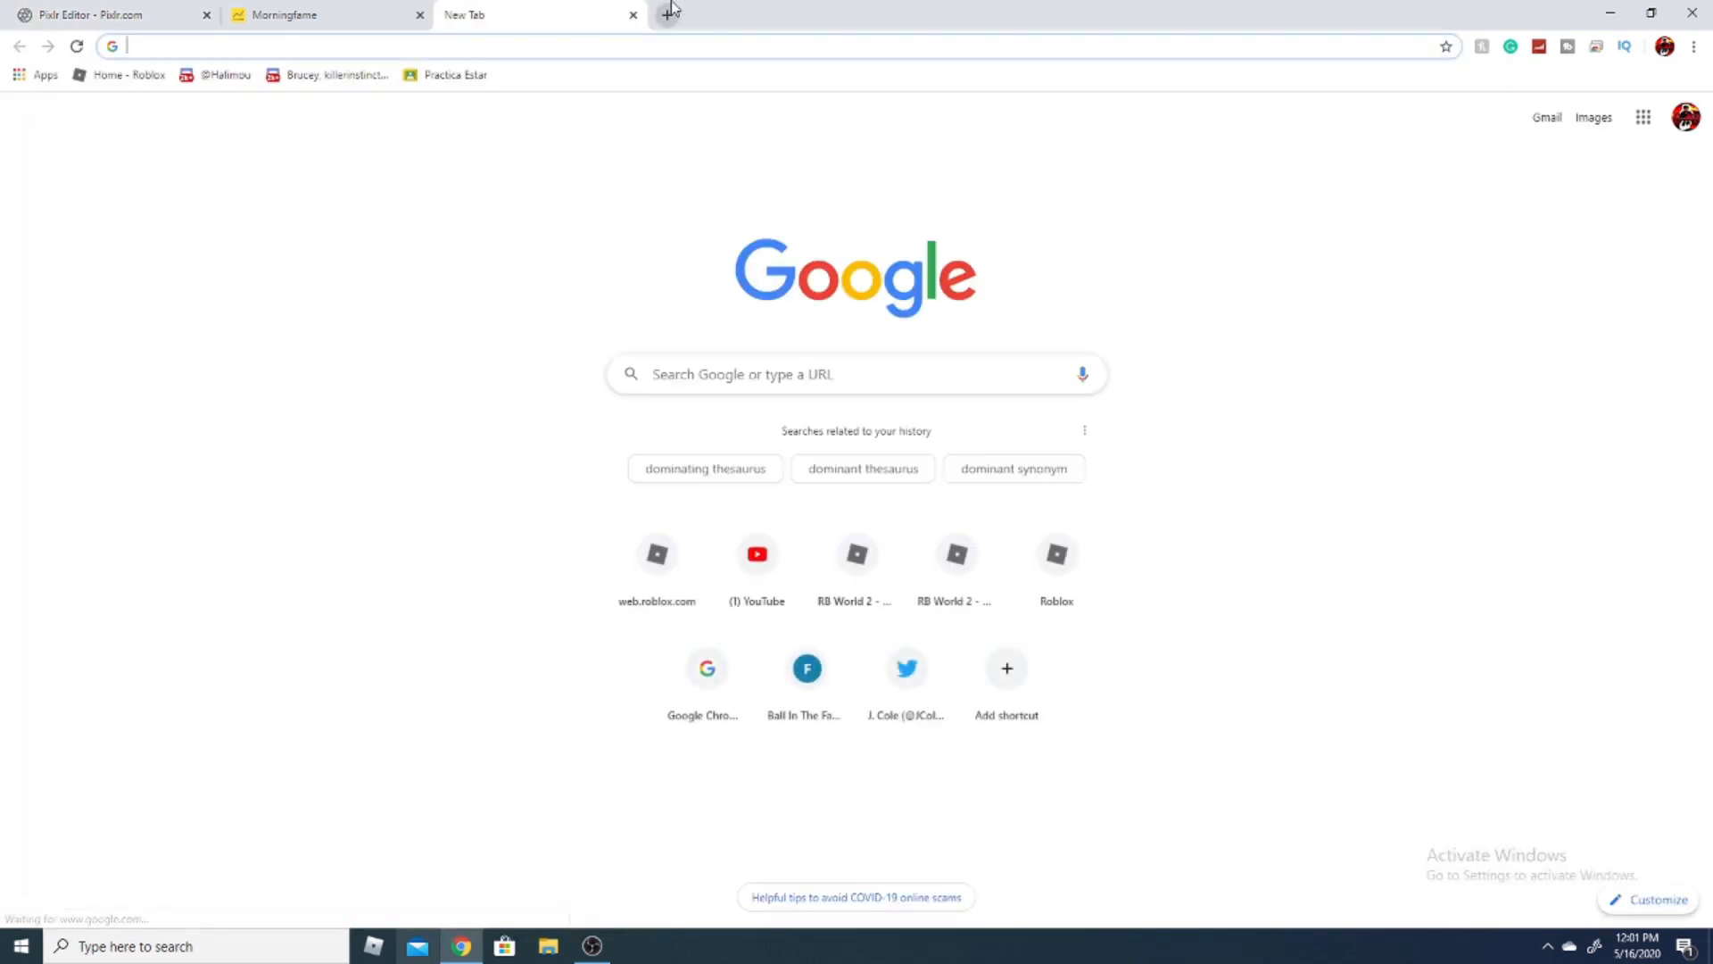
type("fornite")
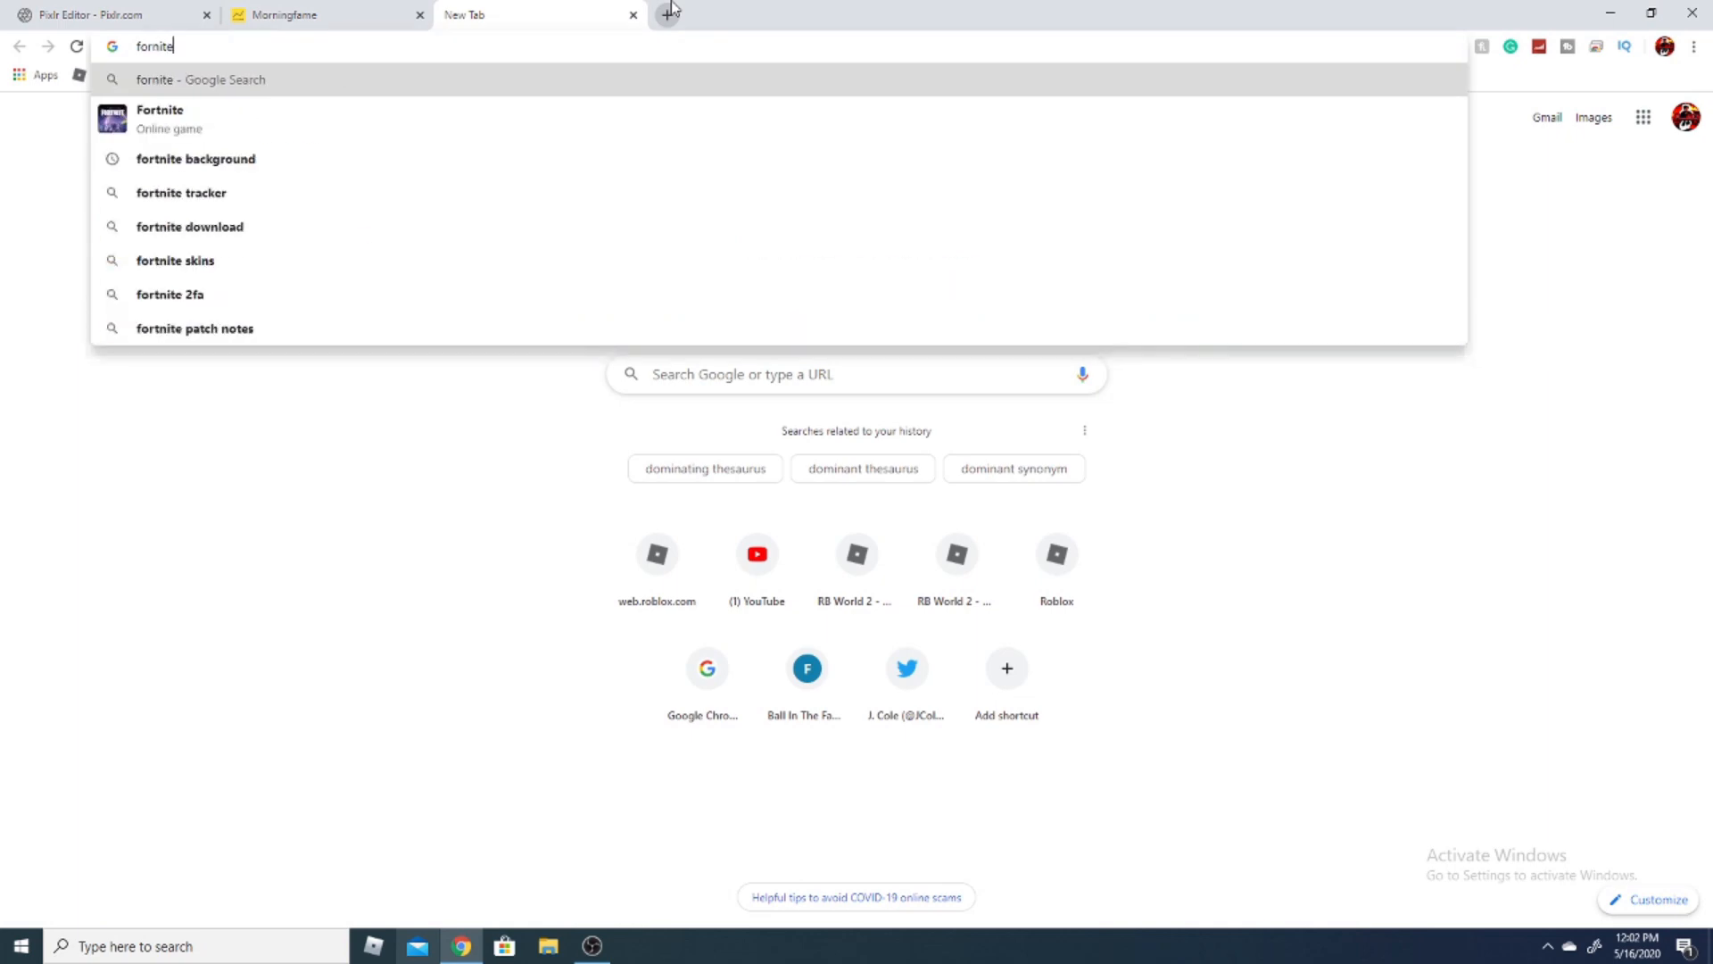
left_click(314, 170)
left_click(226, 333)
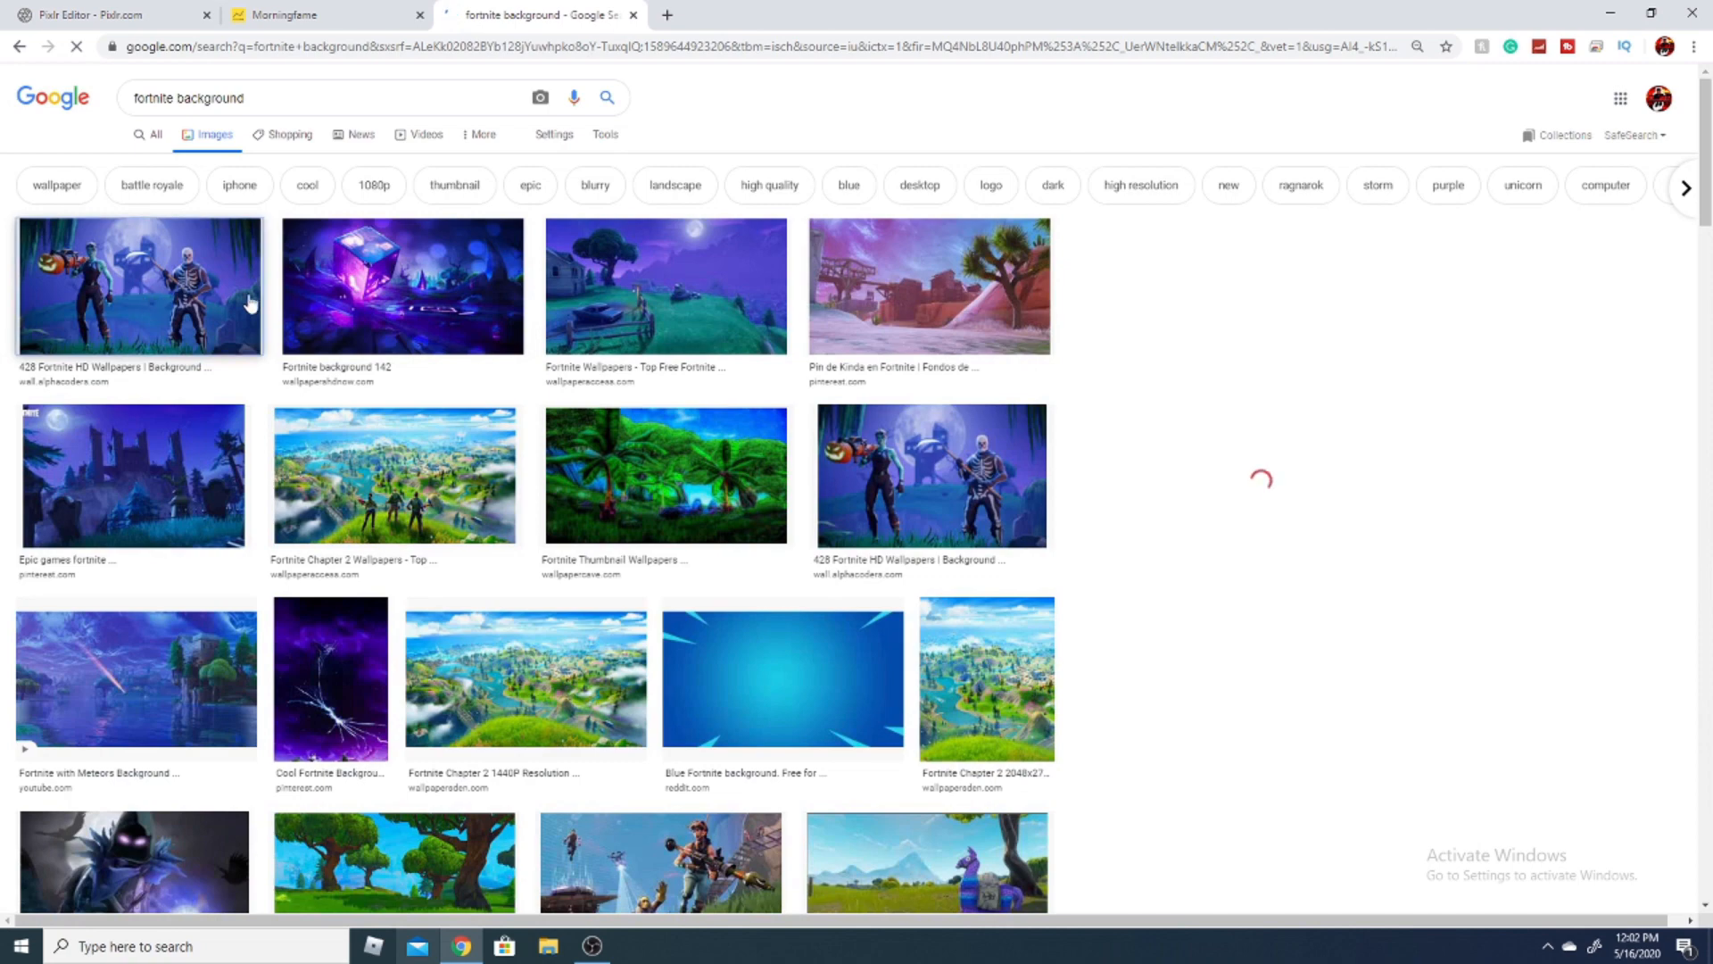
left_click(249, 303)
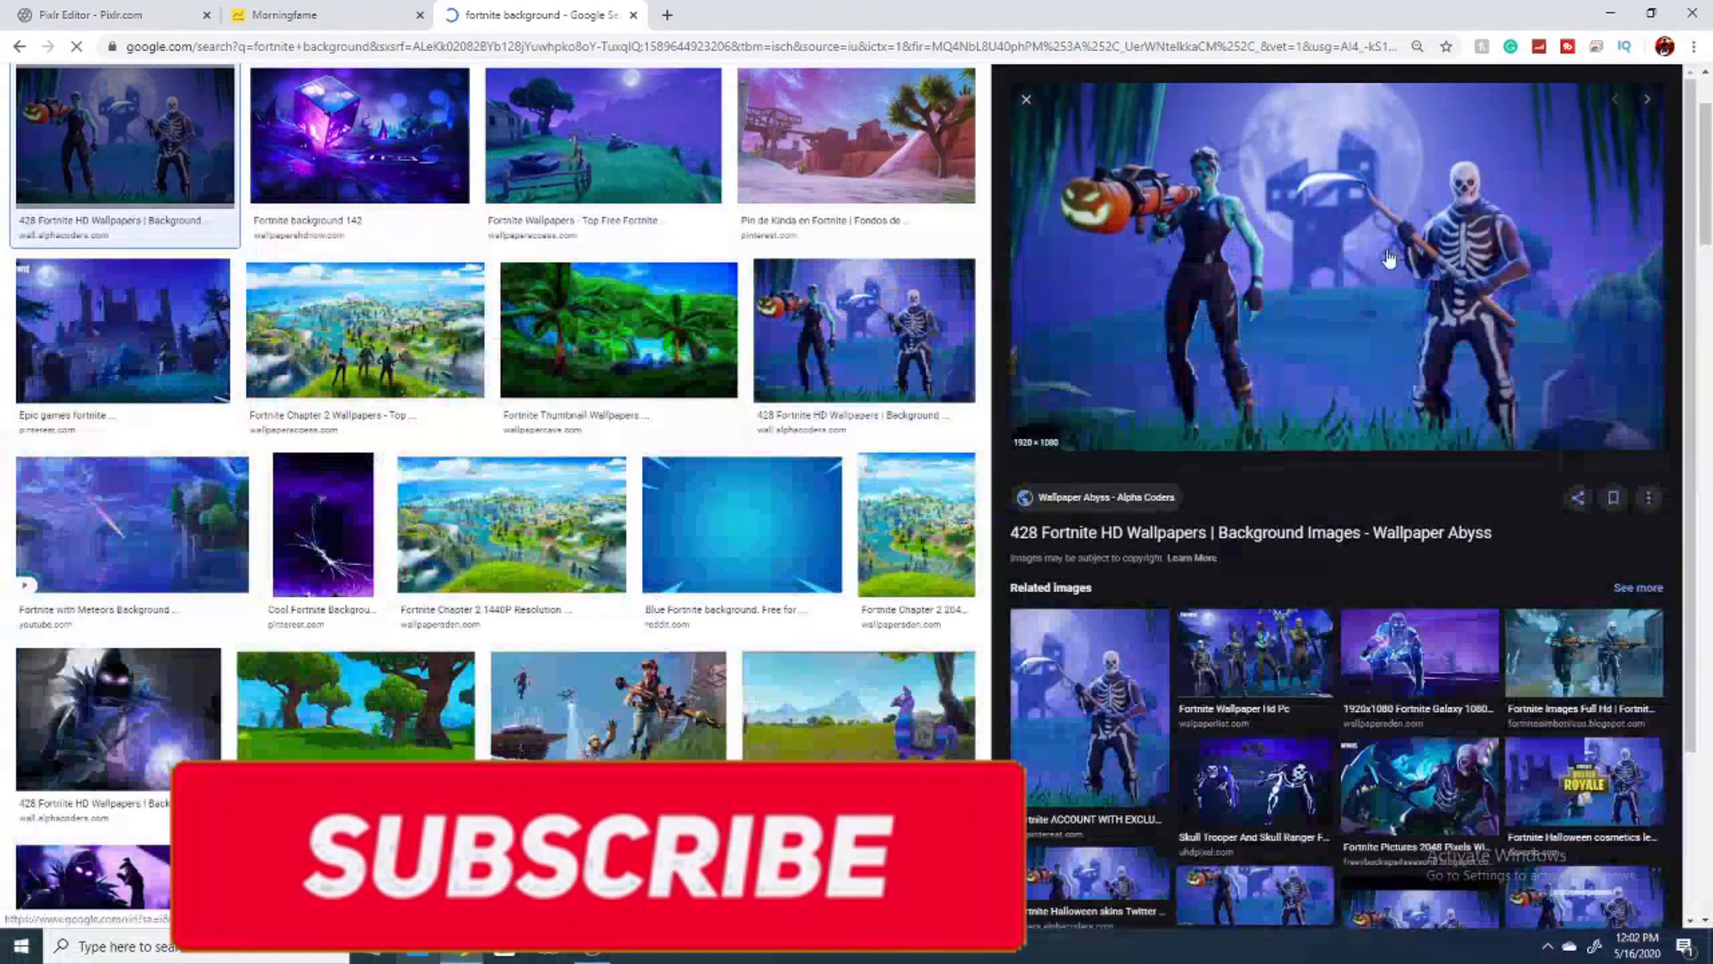
right_click(1388, 259)
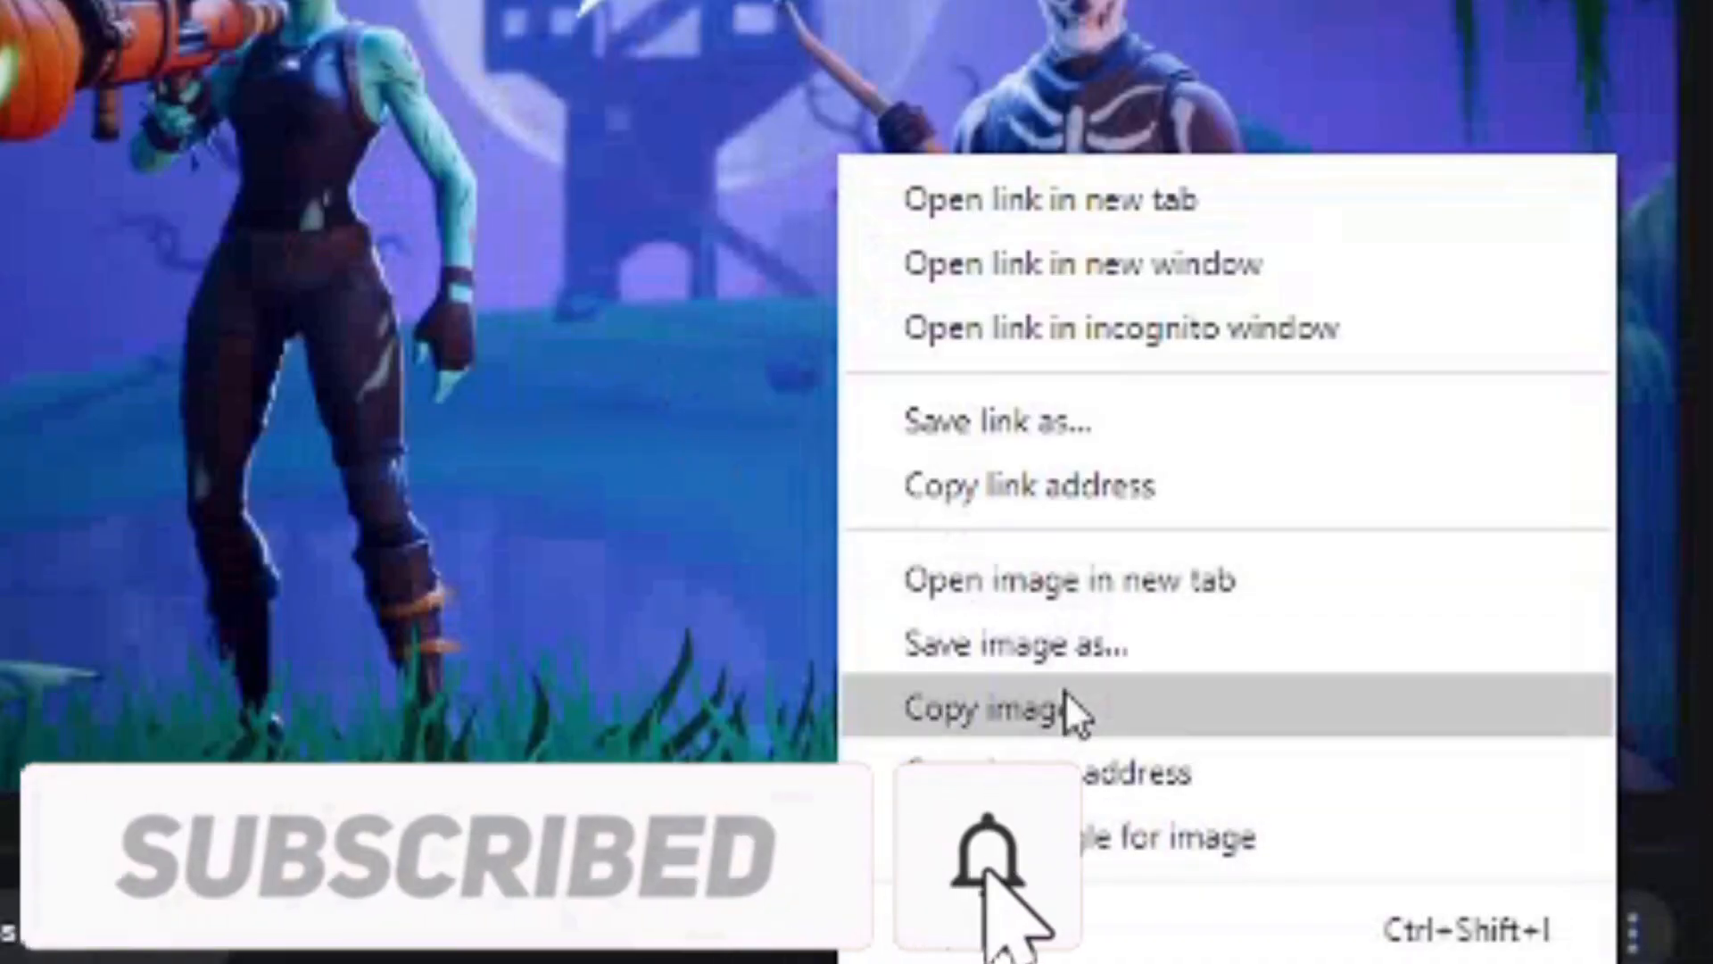
left_click(1064, 694)
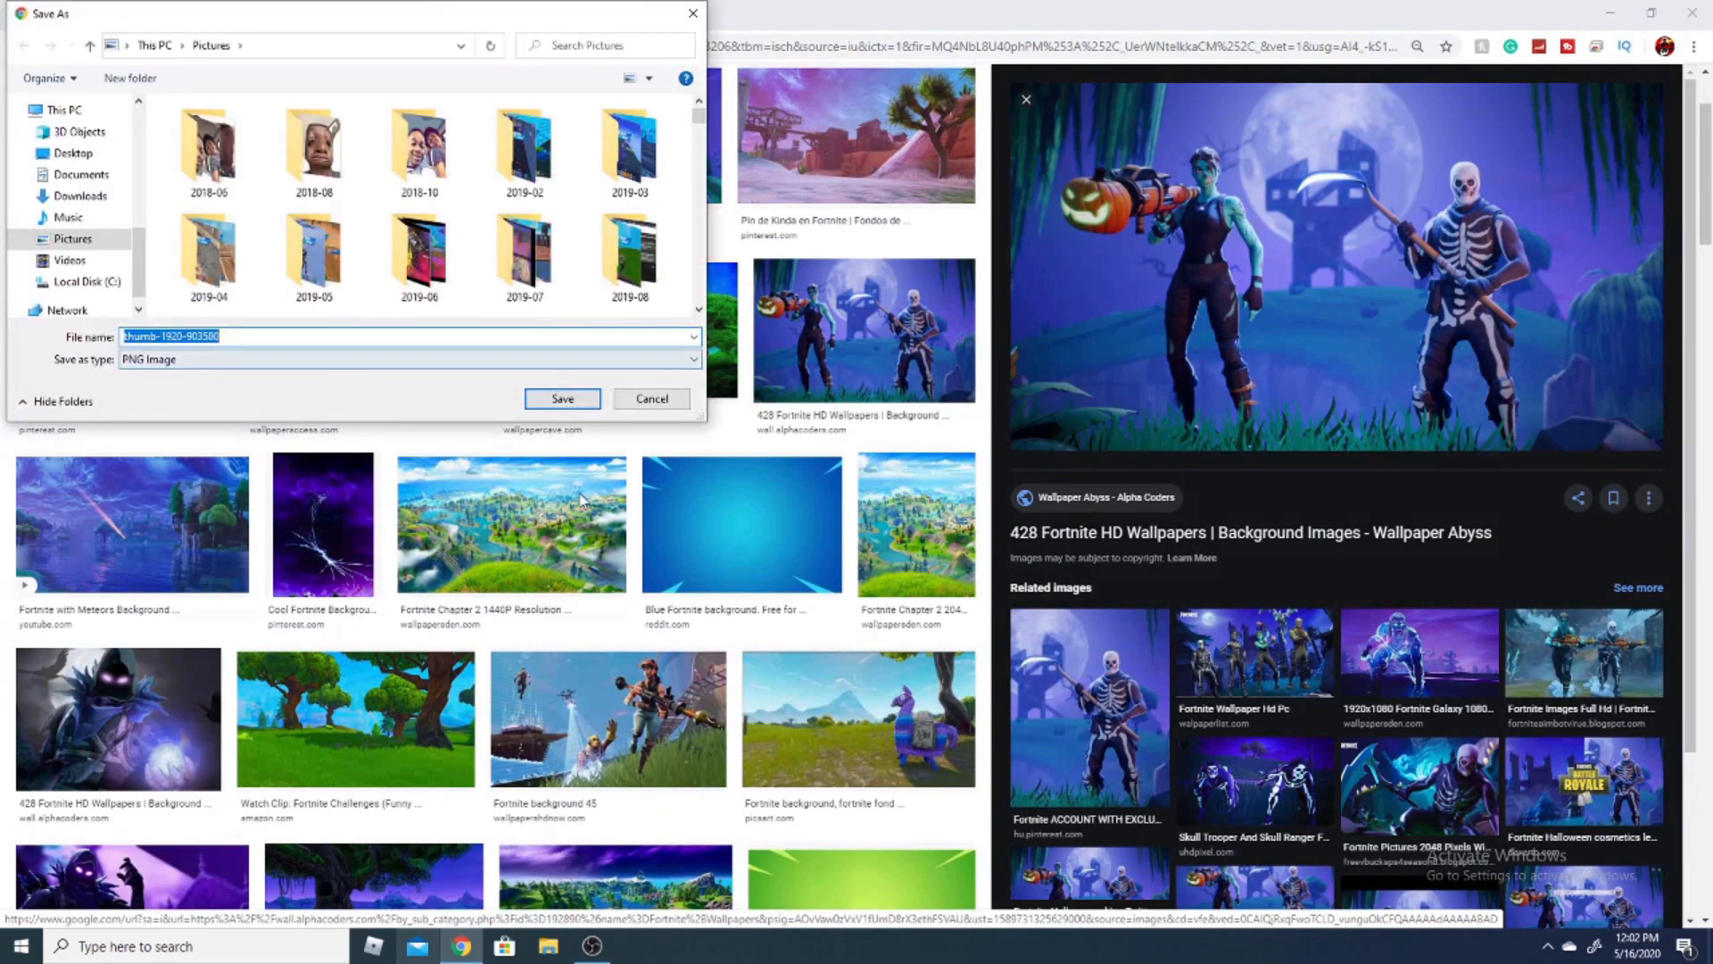
left_click(584, 403)
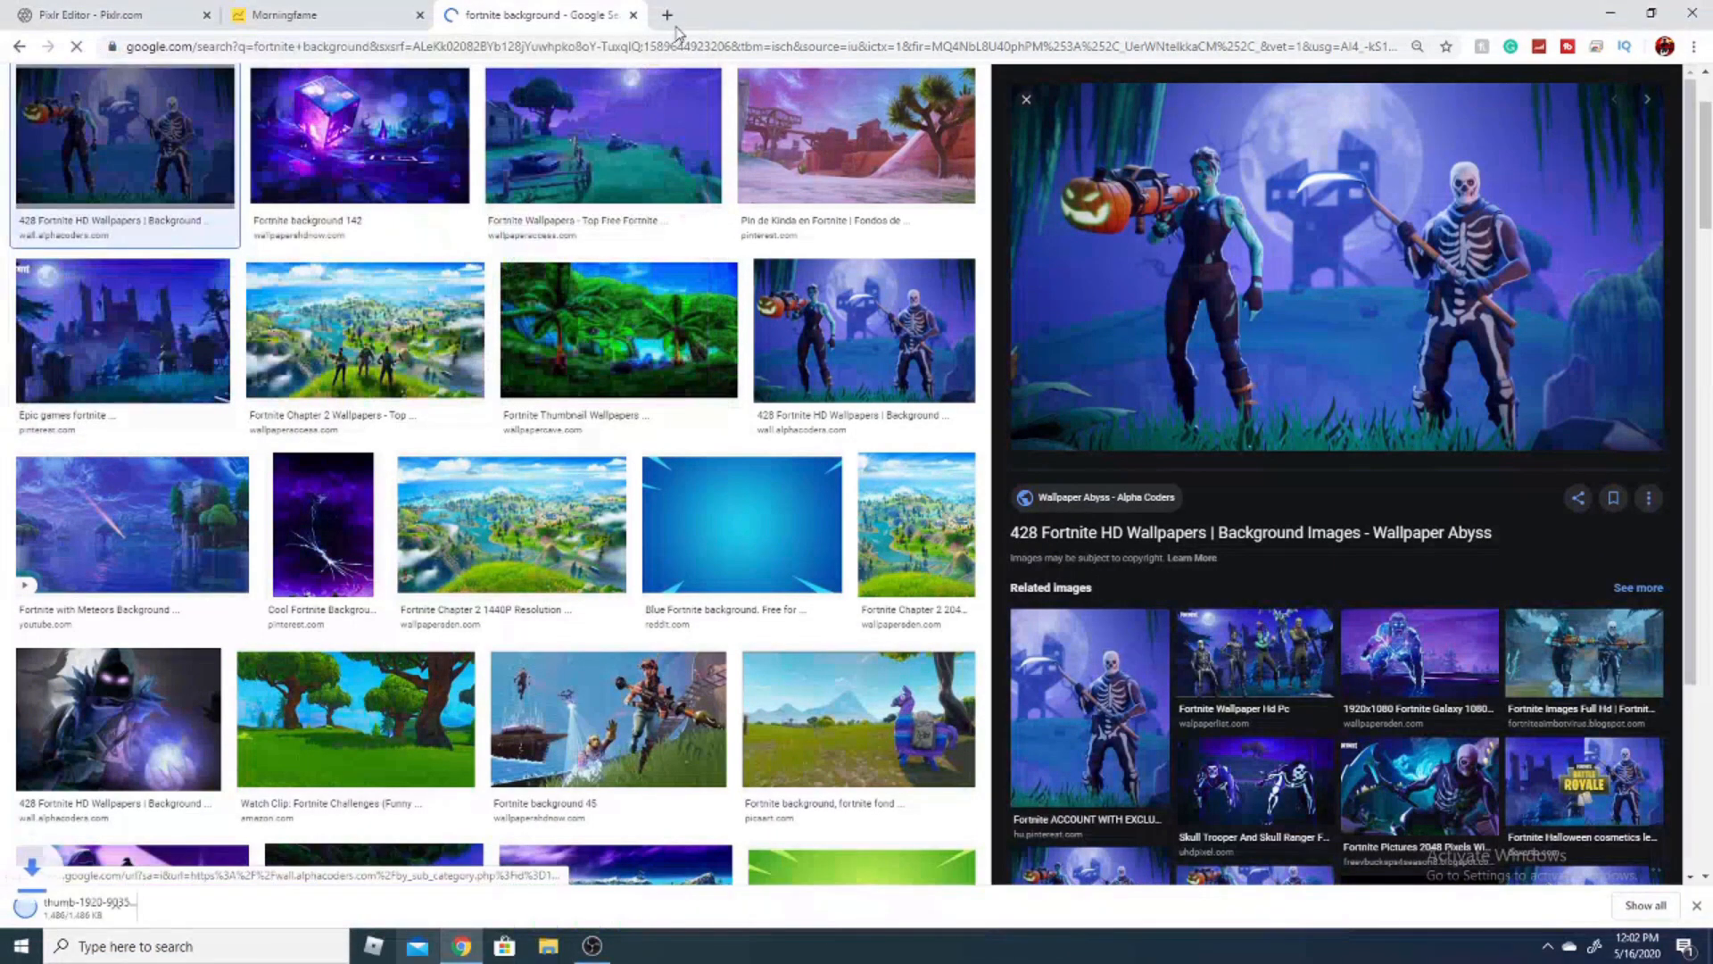
left_click(114, 15)
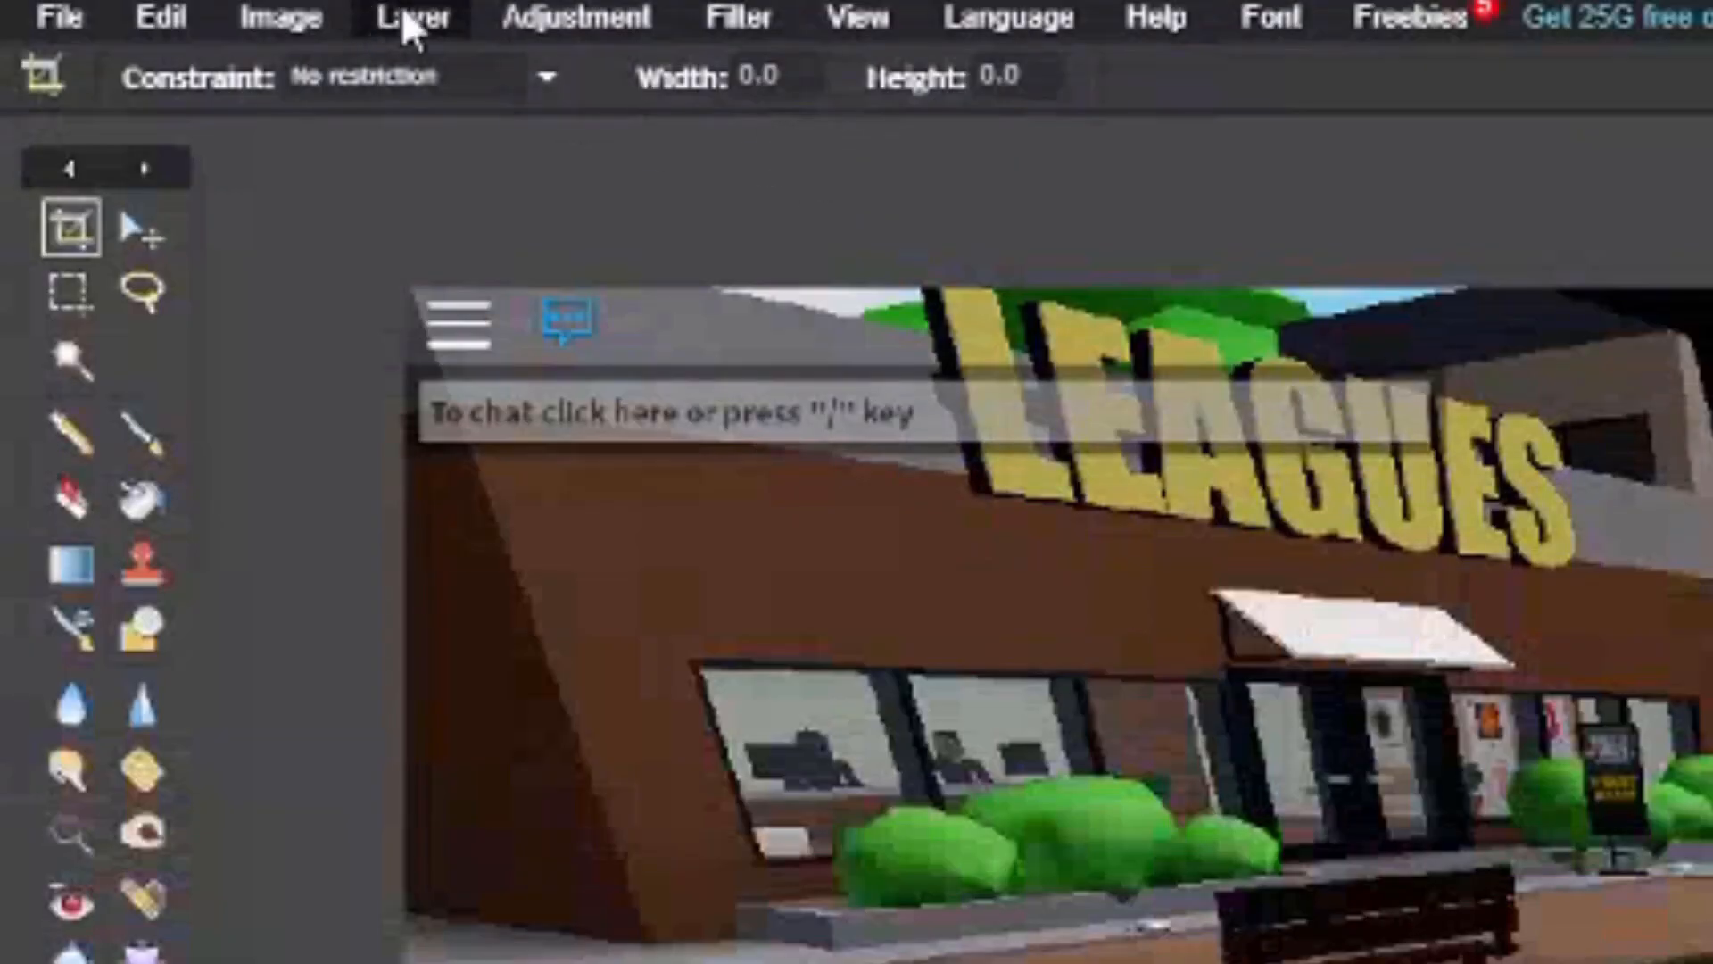
left_click(427, 25)
left_click(593, 225)
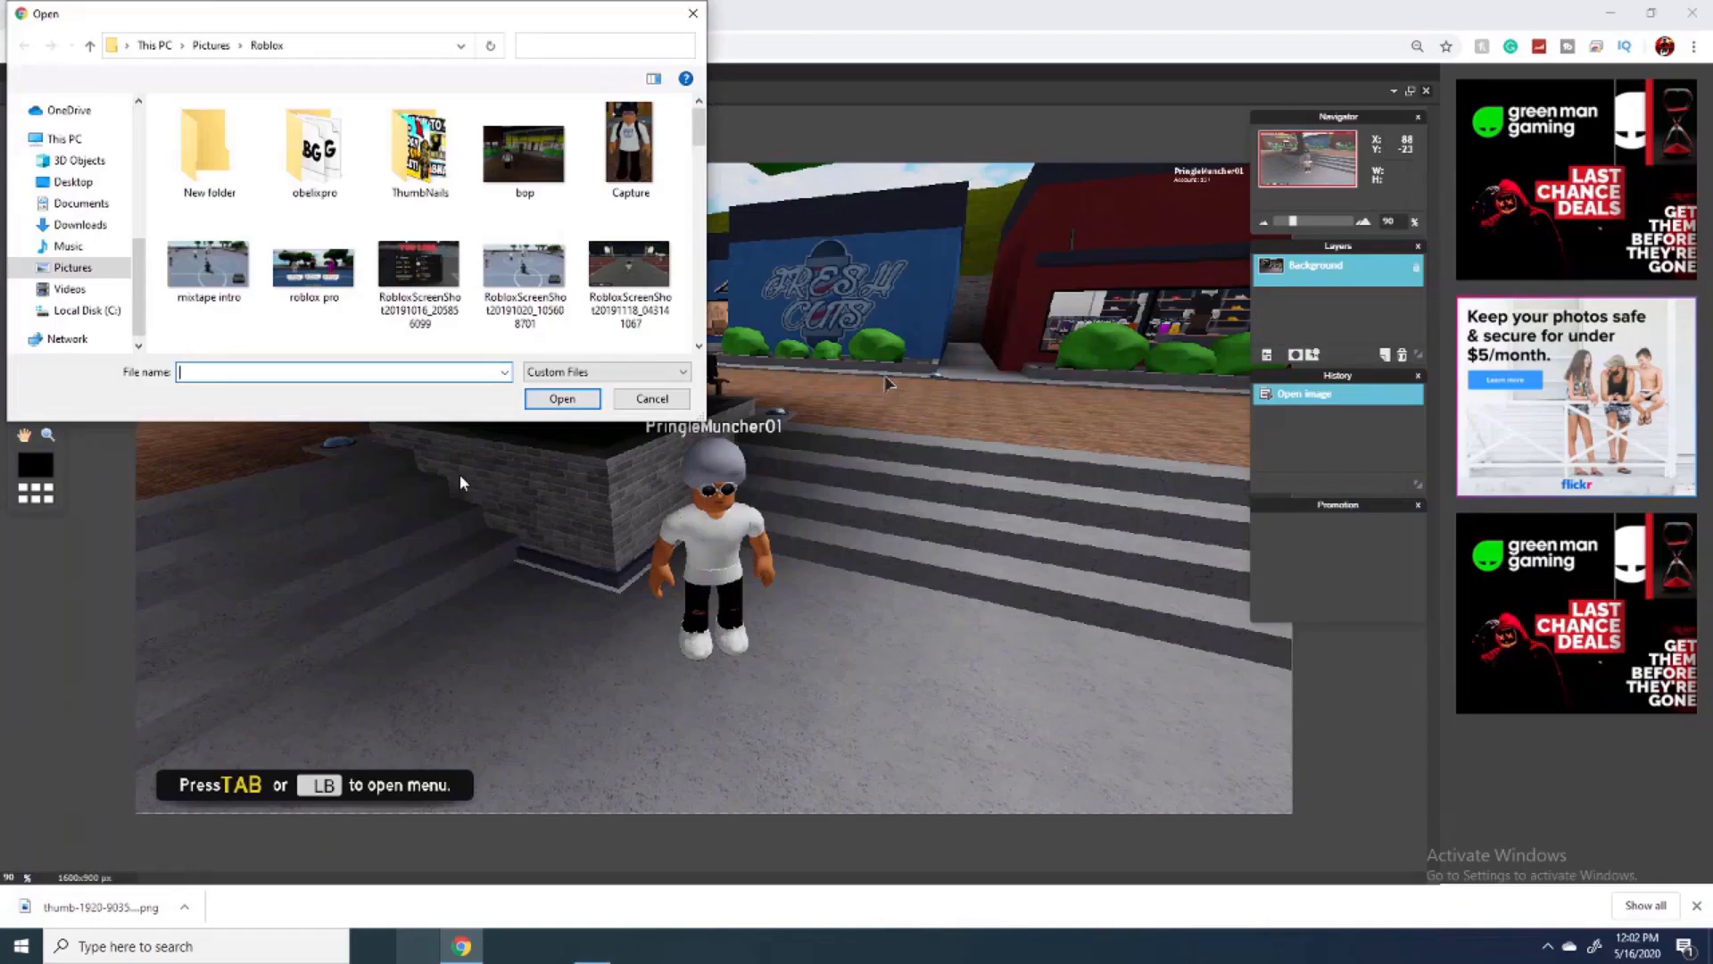
scroll(982, 500, "down", 5)
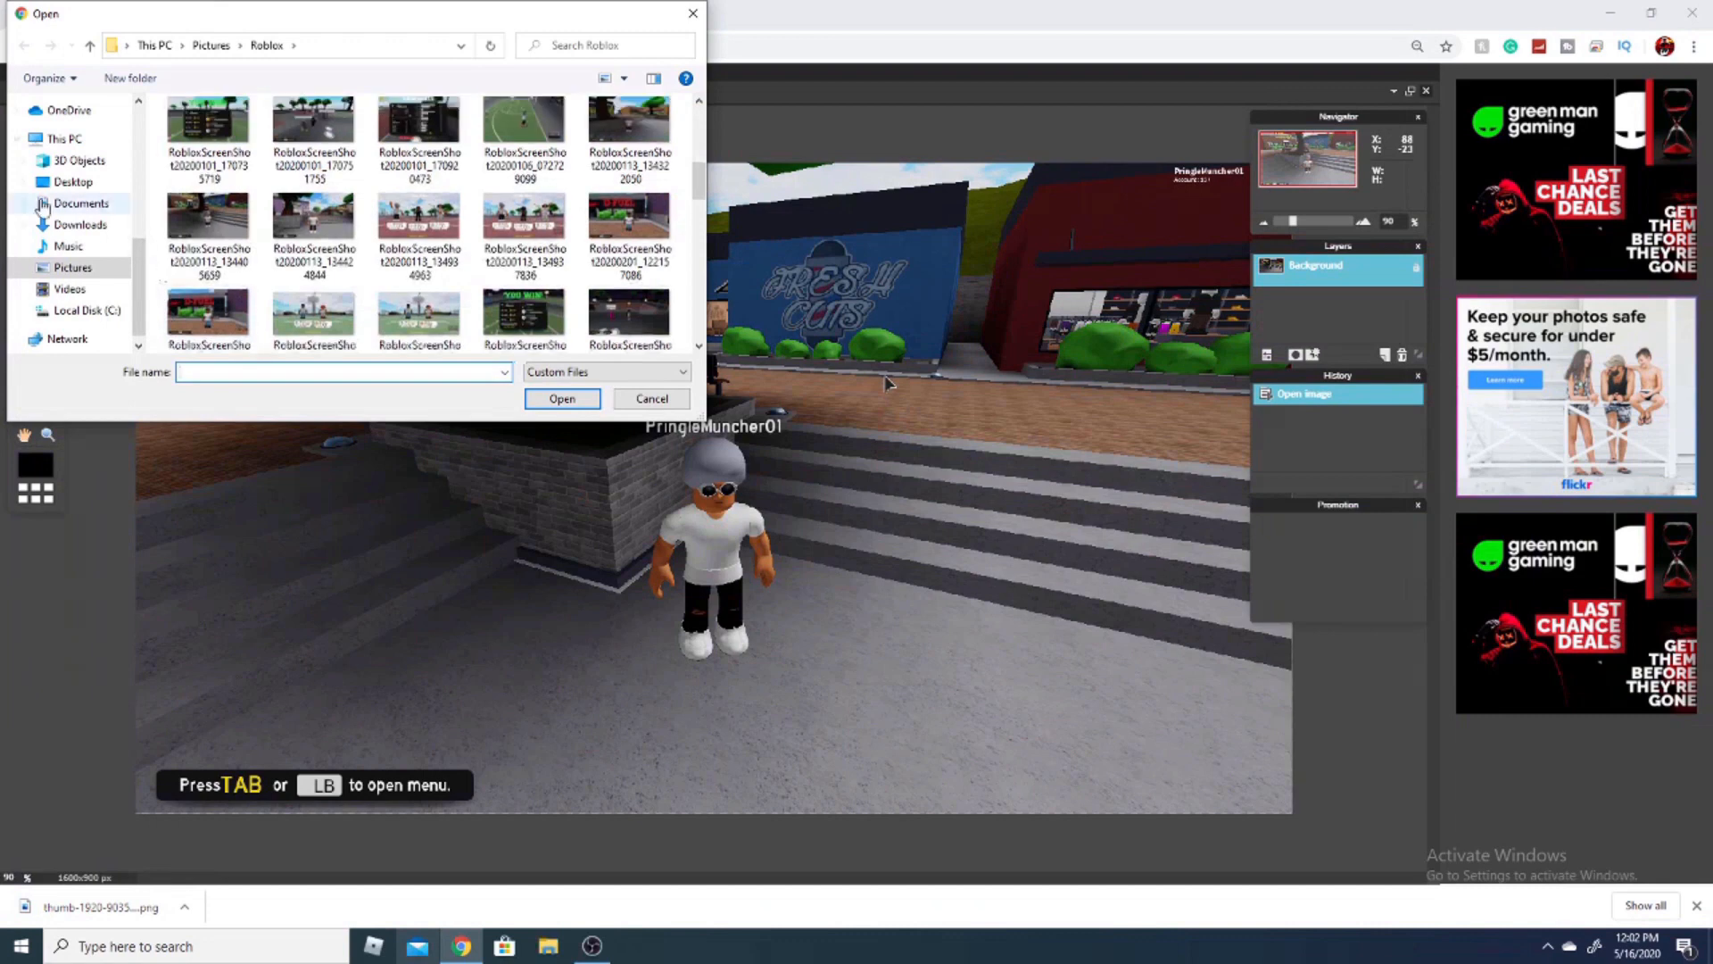
scroll(125, 454, "up", 4)
scroll(53, 223, "up", 2)
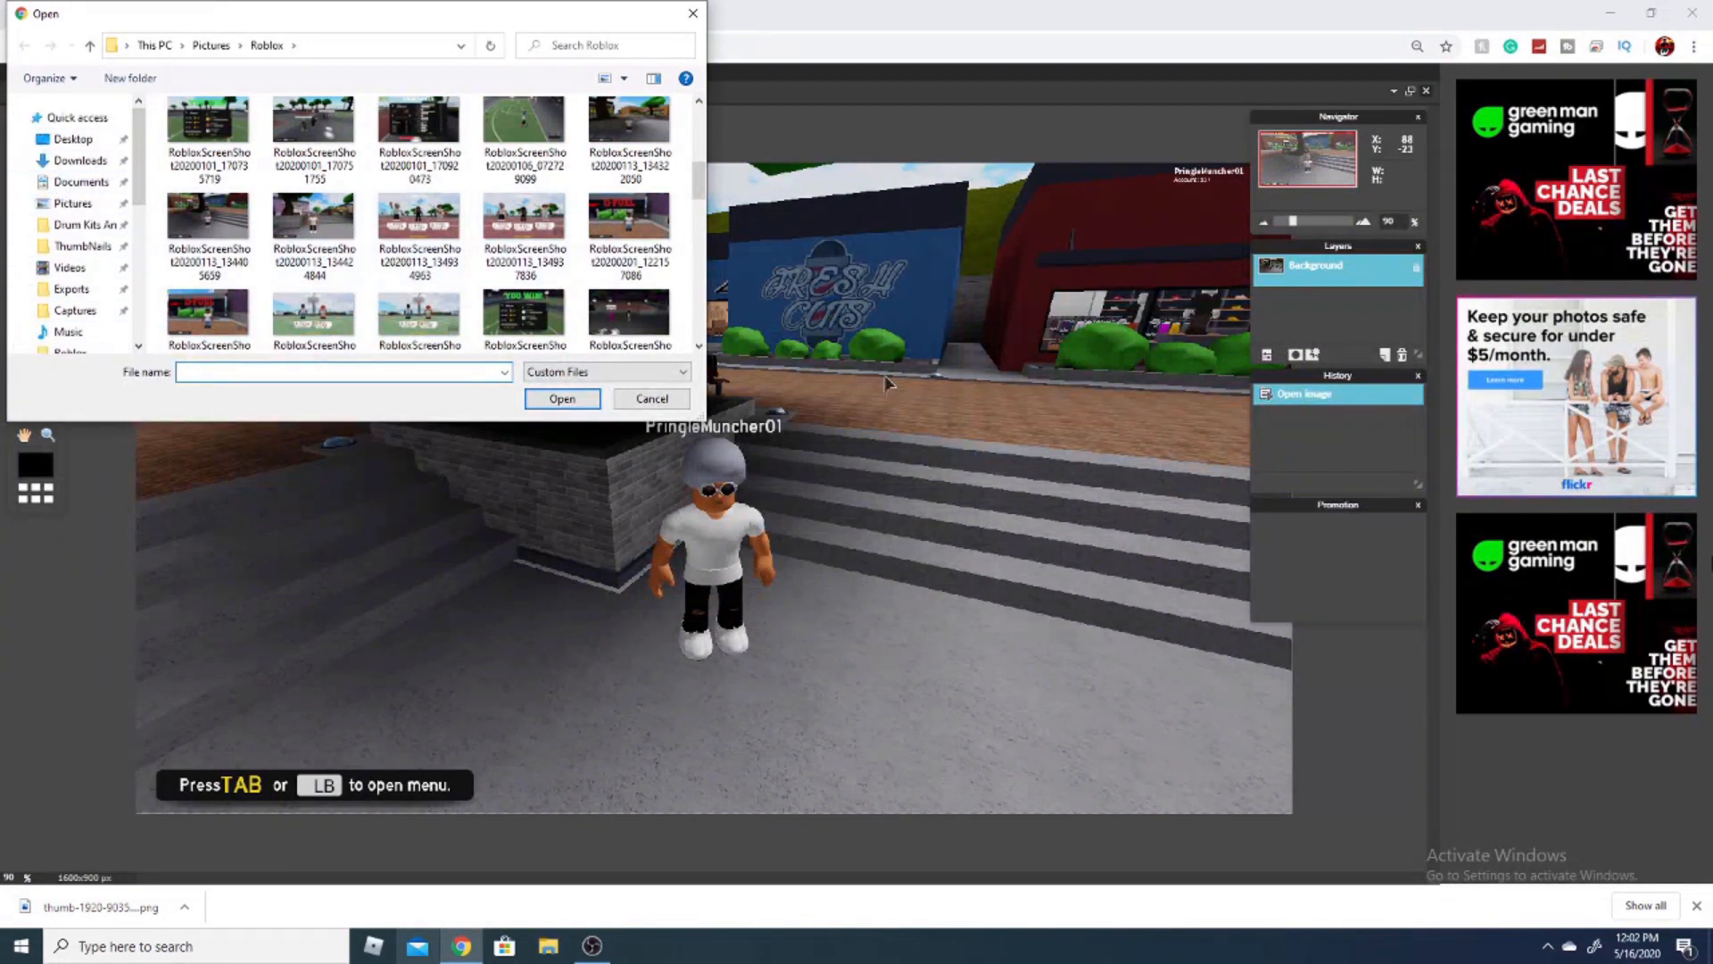
left_click(669, 403)
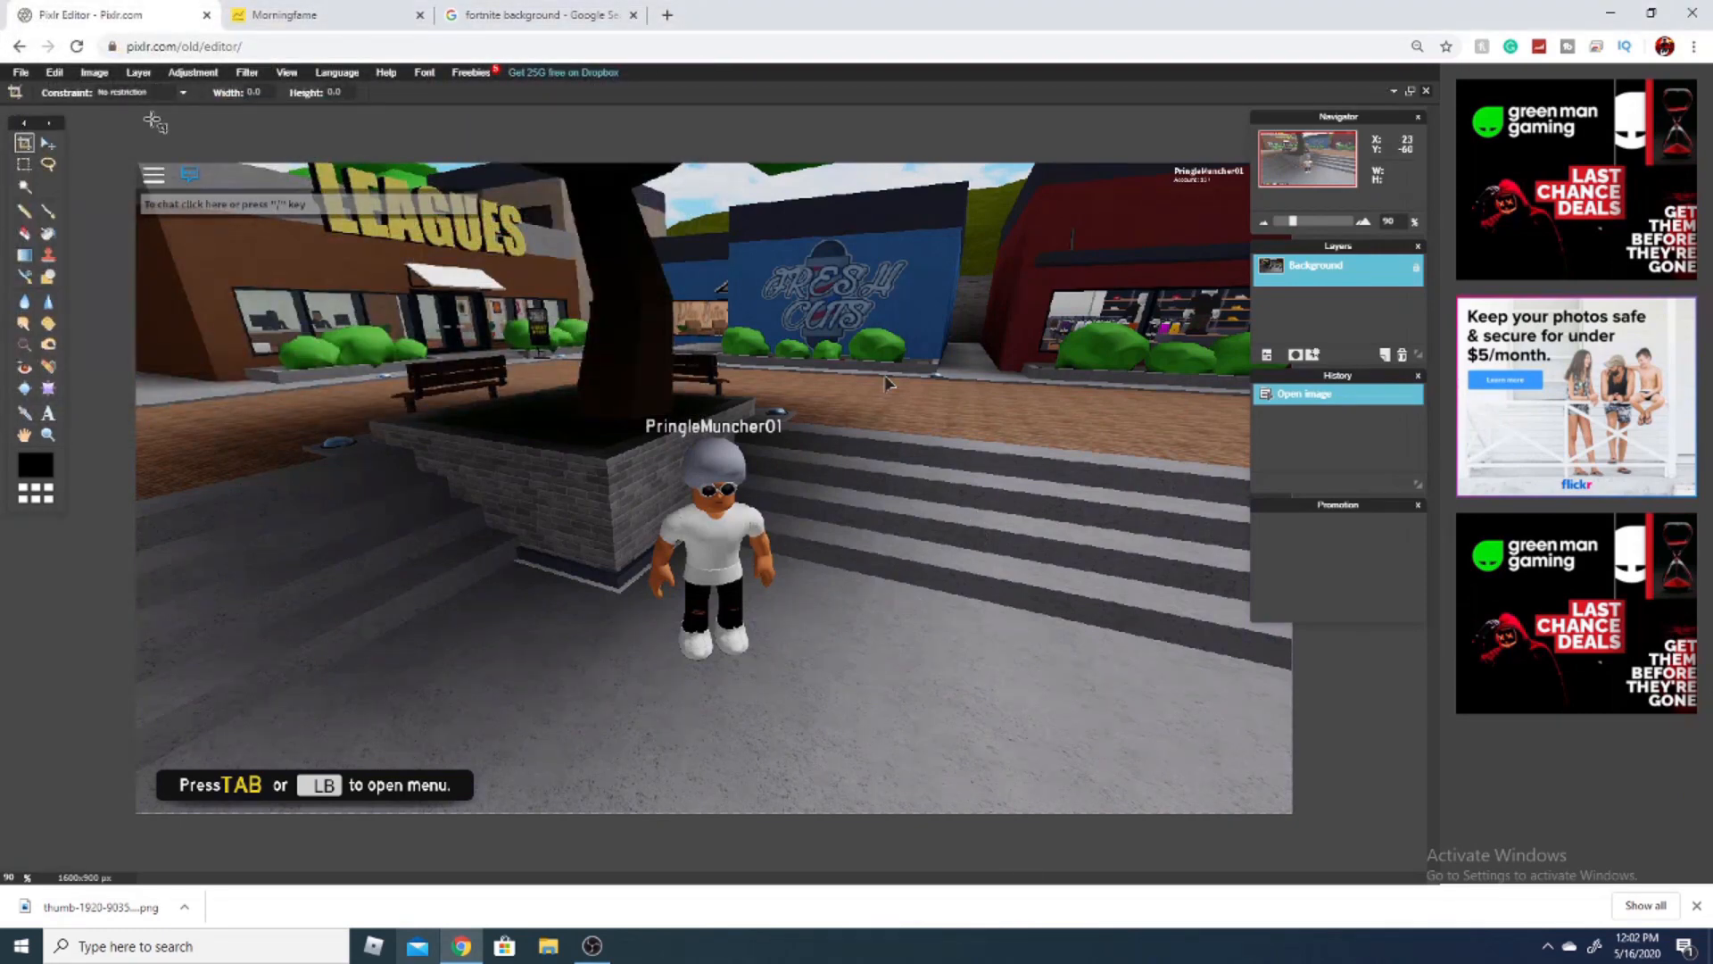
Step: Apply a Brightness & Contrast adjustment to the Background layer with brightness 0 and contrast 13
left_click(193, 72)
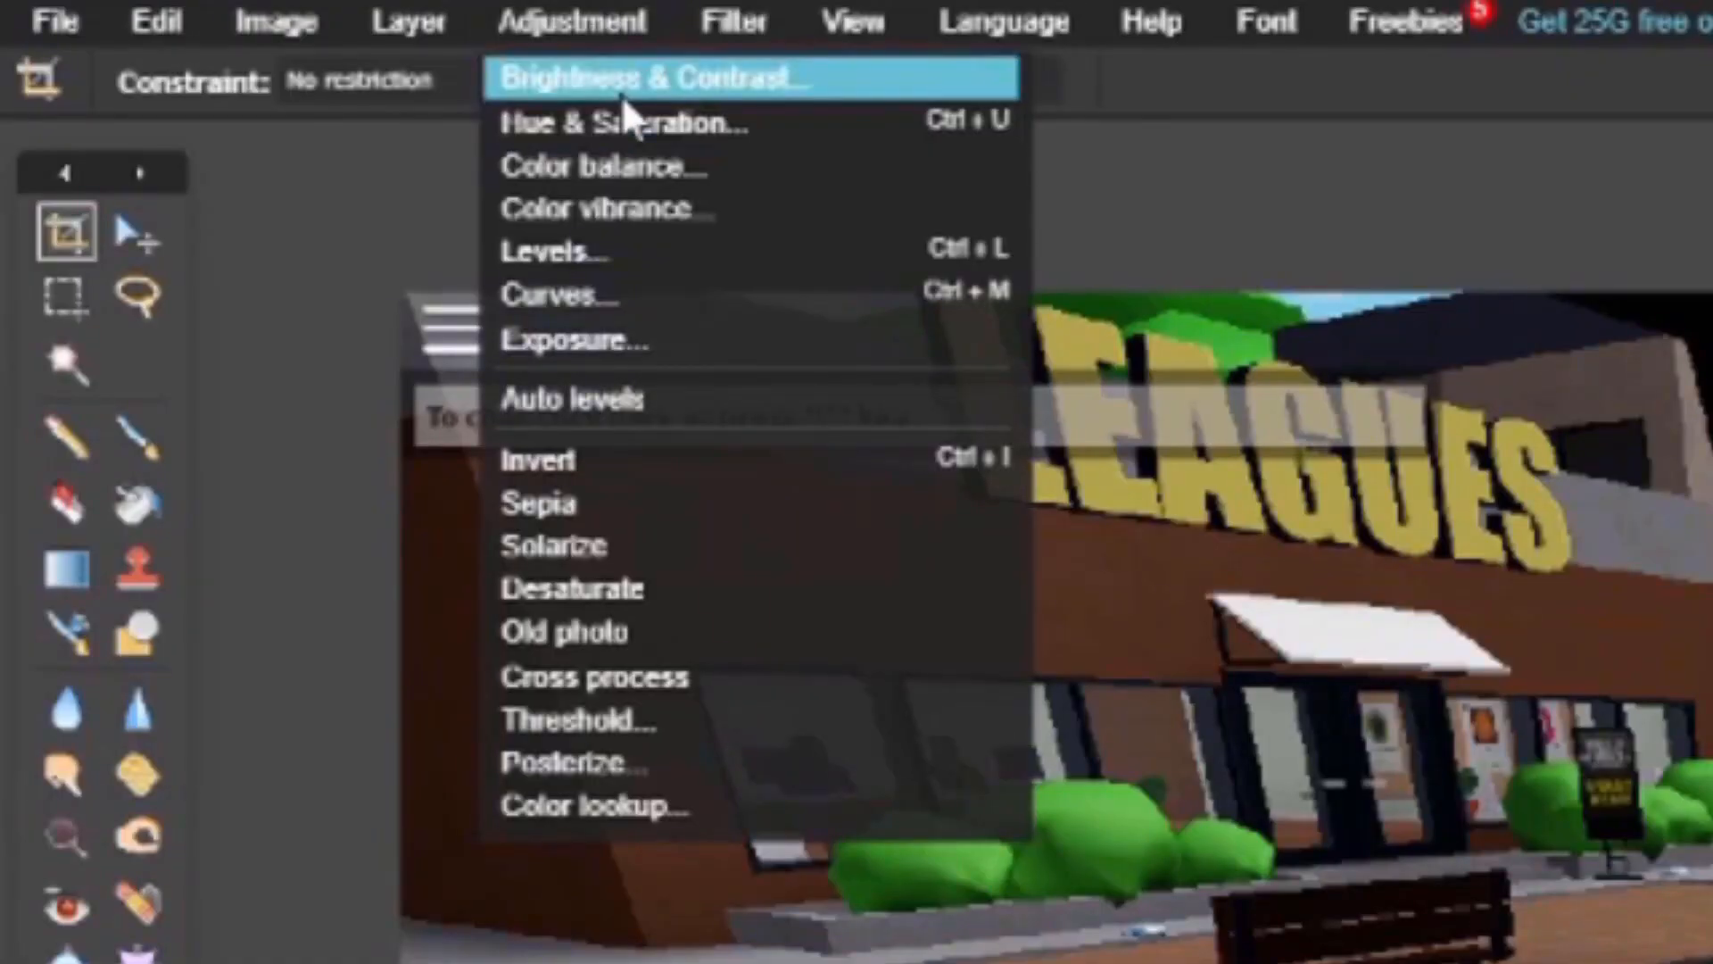
left_click(625, 79)
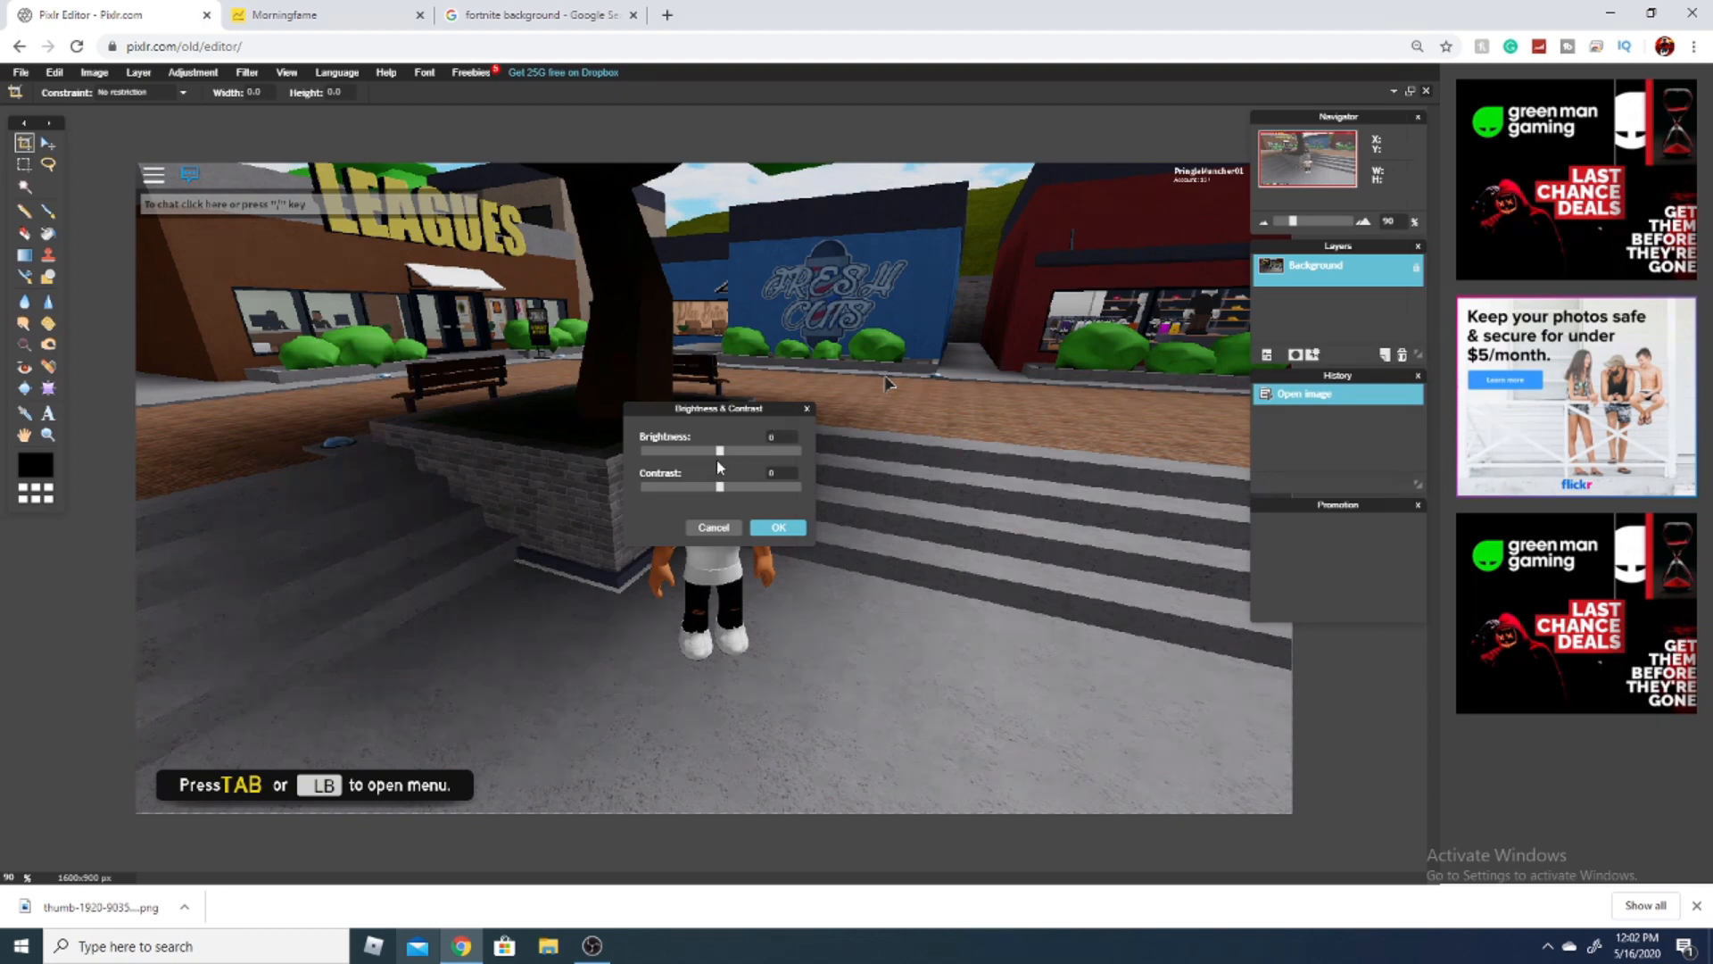
mouse_move(720, 455)
left_mouse_down()
mouse_move(800, 464)
mouse_move(610, 463)
mouse_move(725, 462)
left_mouse_up()
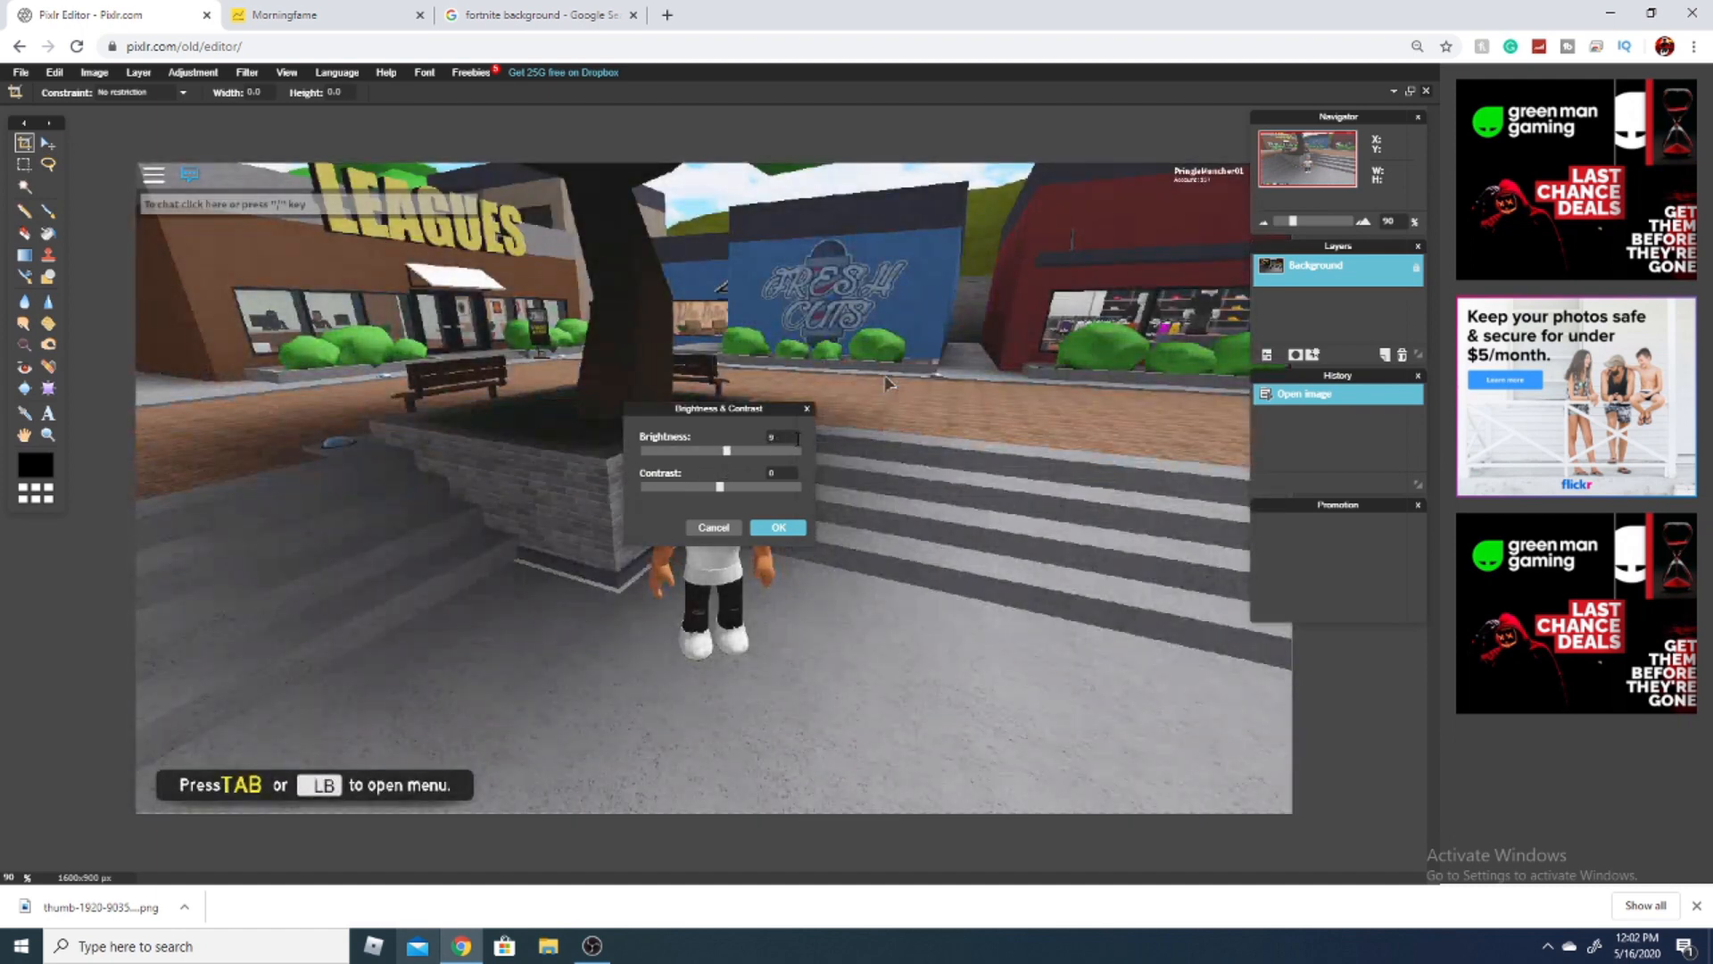
key("BackSpace")
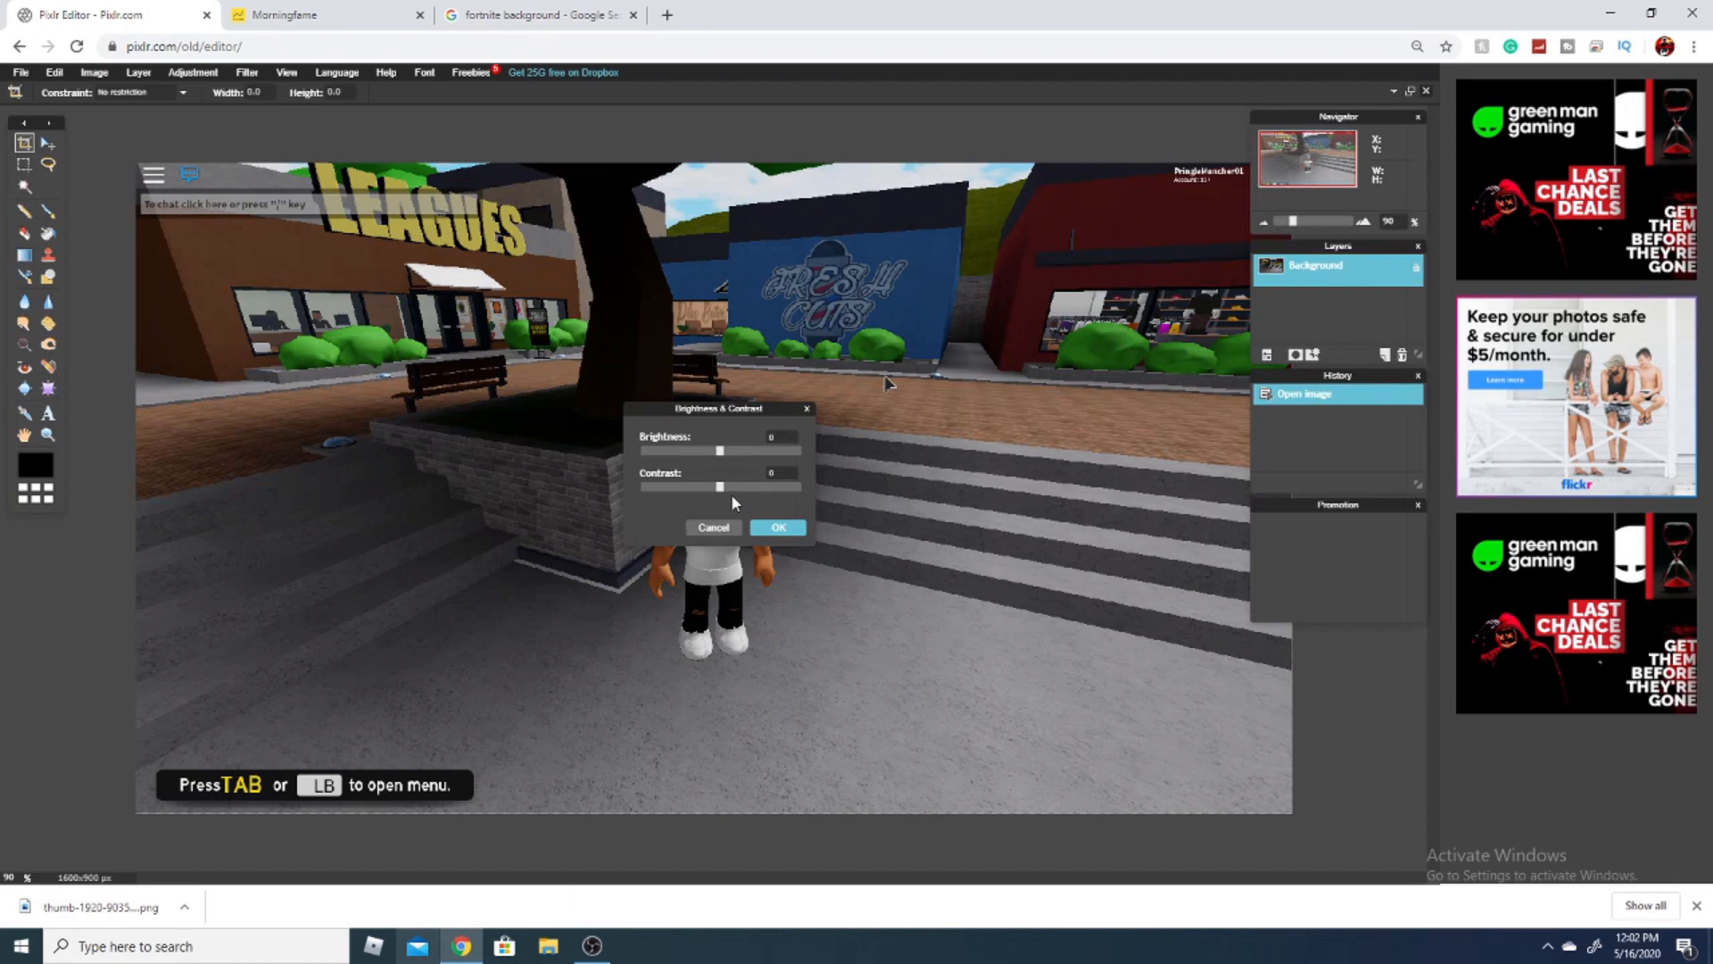
mouse_move(720, 488)
left_mouse_down()
mouse_move(757, 487)
mouse_move(741, 496)
left_mouse_up()
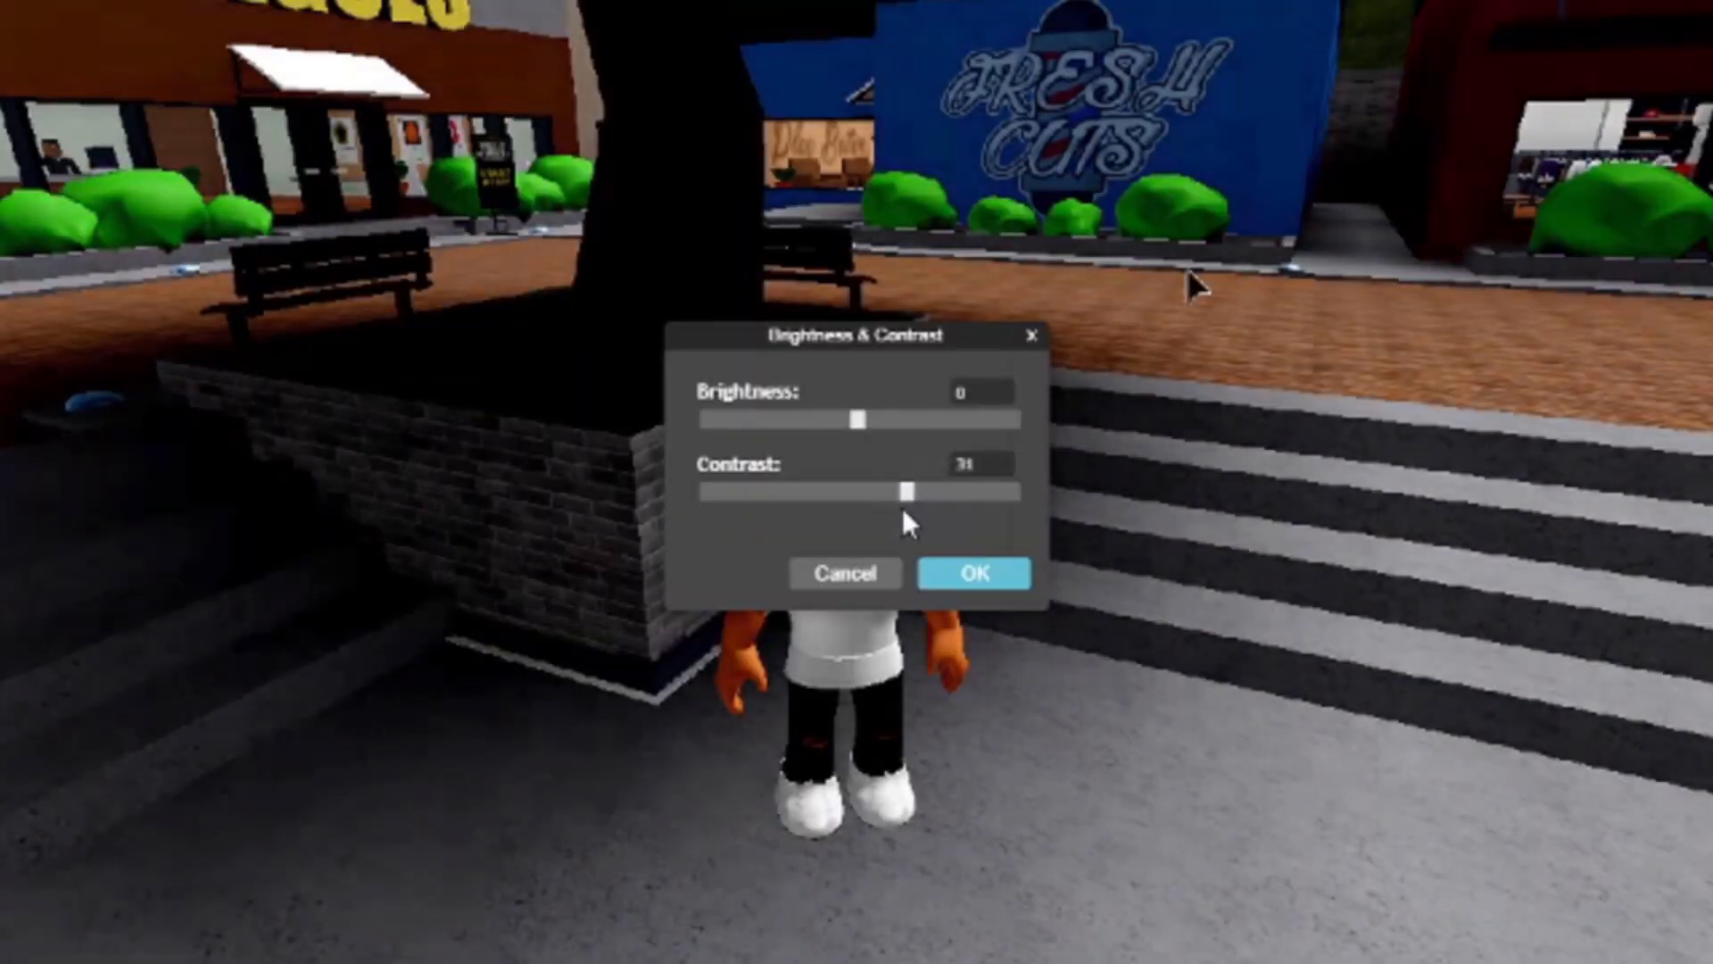
left_click_drag(904, 513, 879, 561)
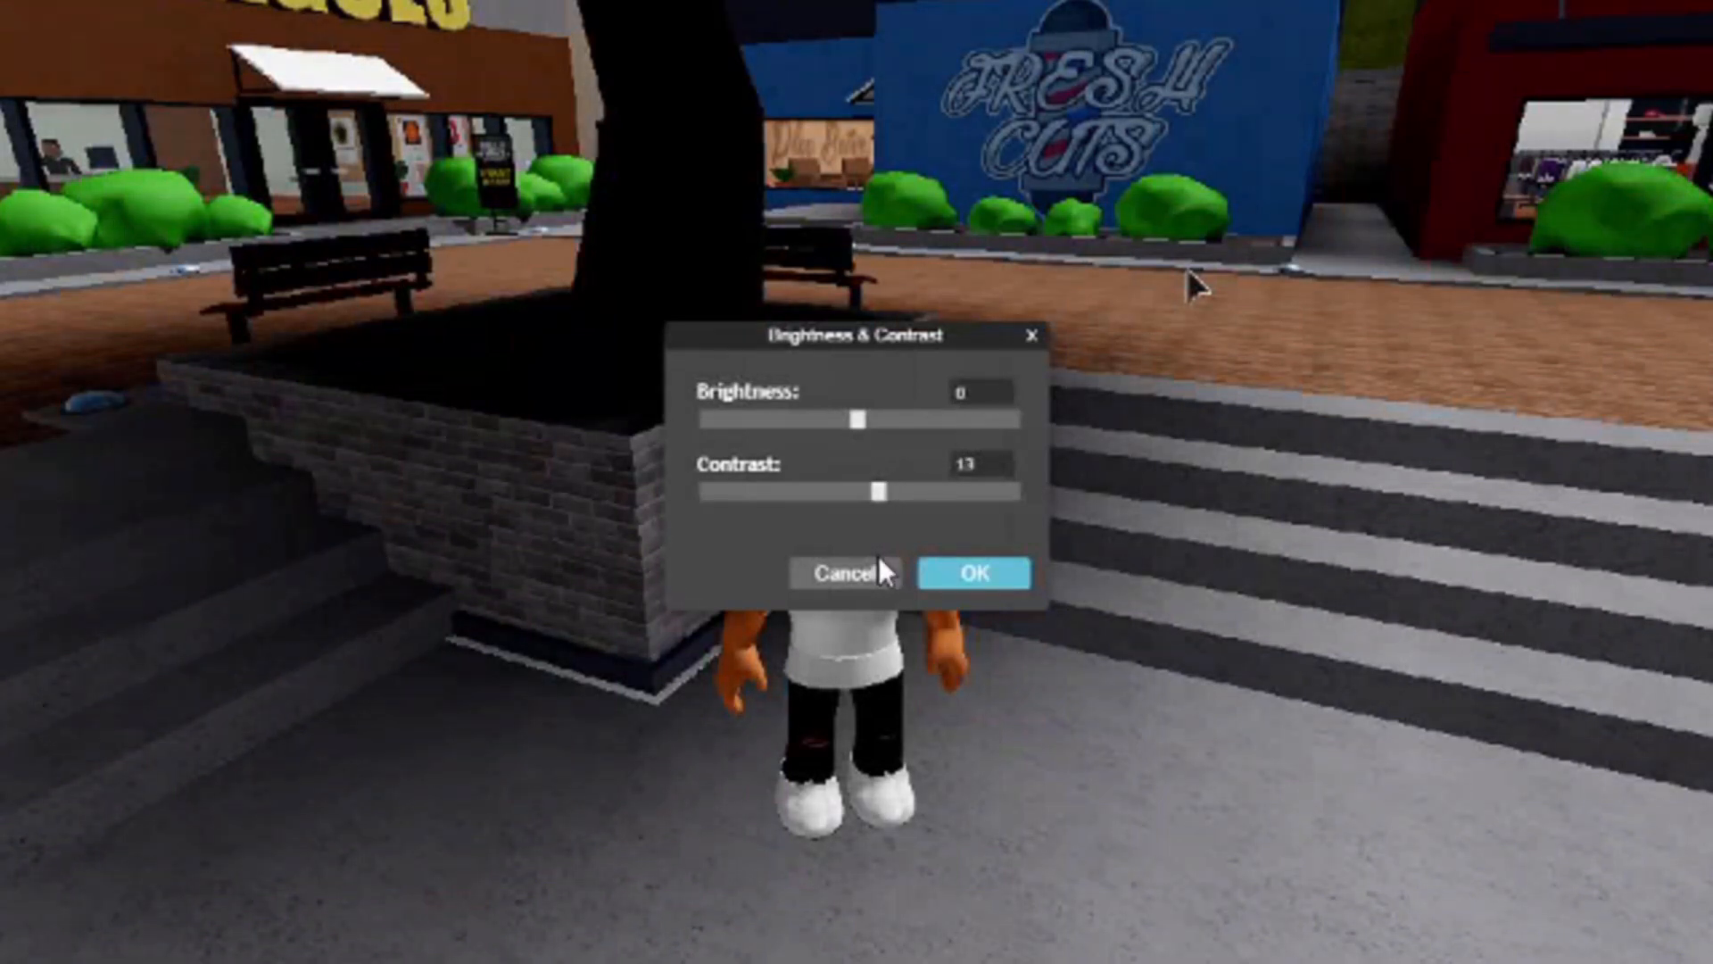
left_click(979, 589)
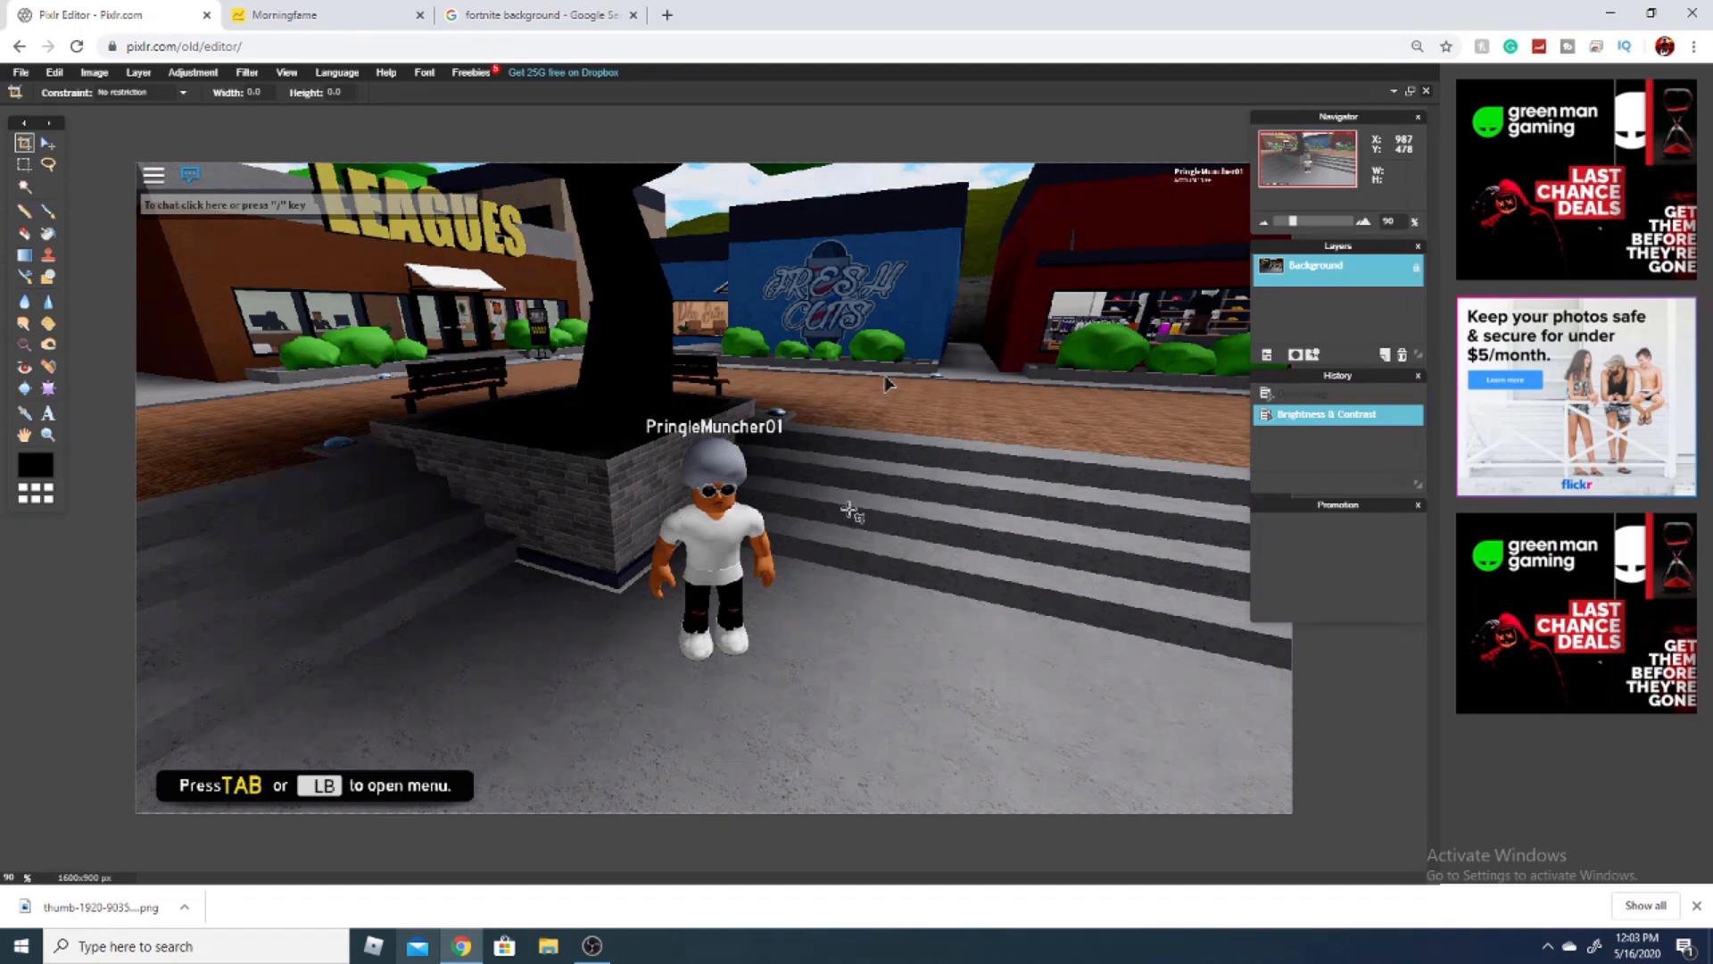
Step: Try the Increase Contrast preset in Curves, then switch back to the Default preset and apply it
key("ctrl+m")
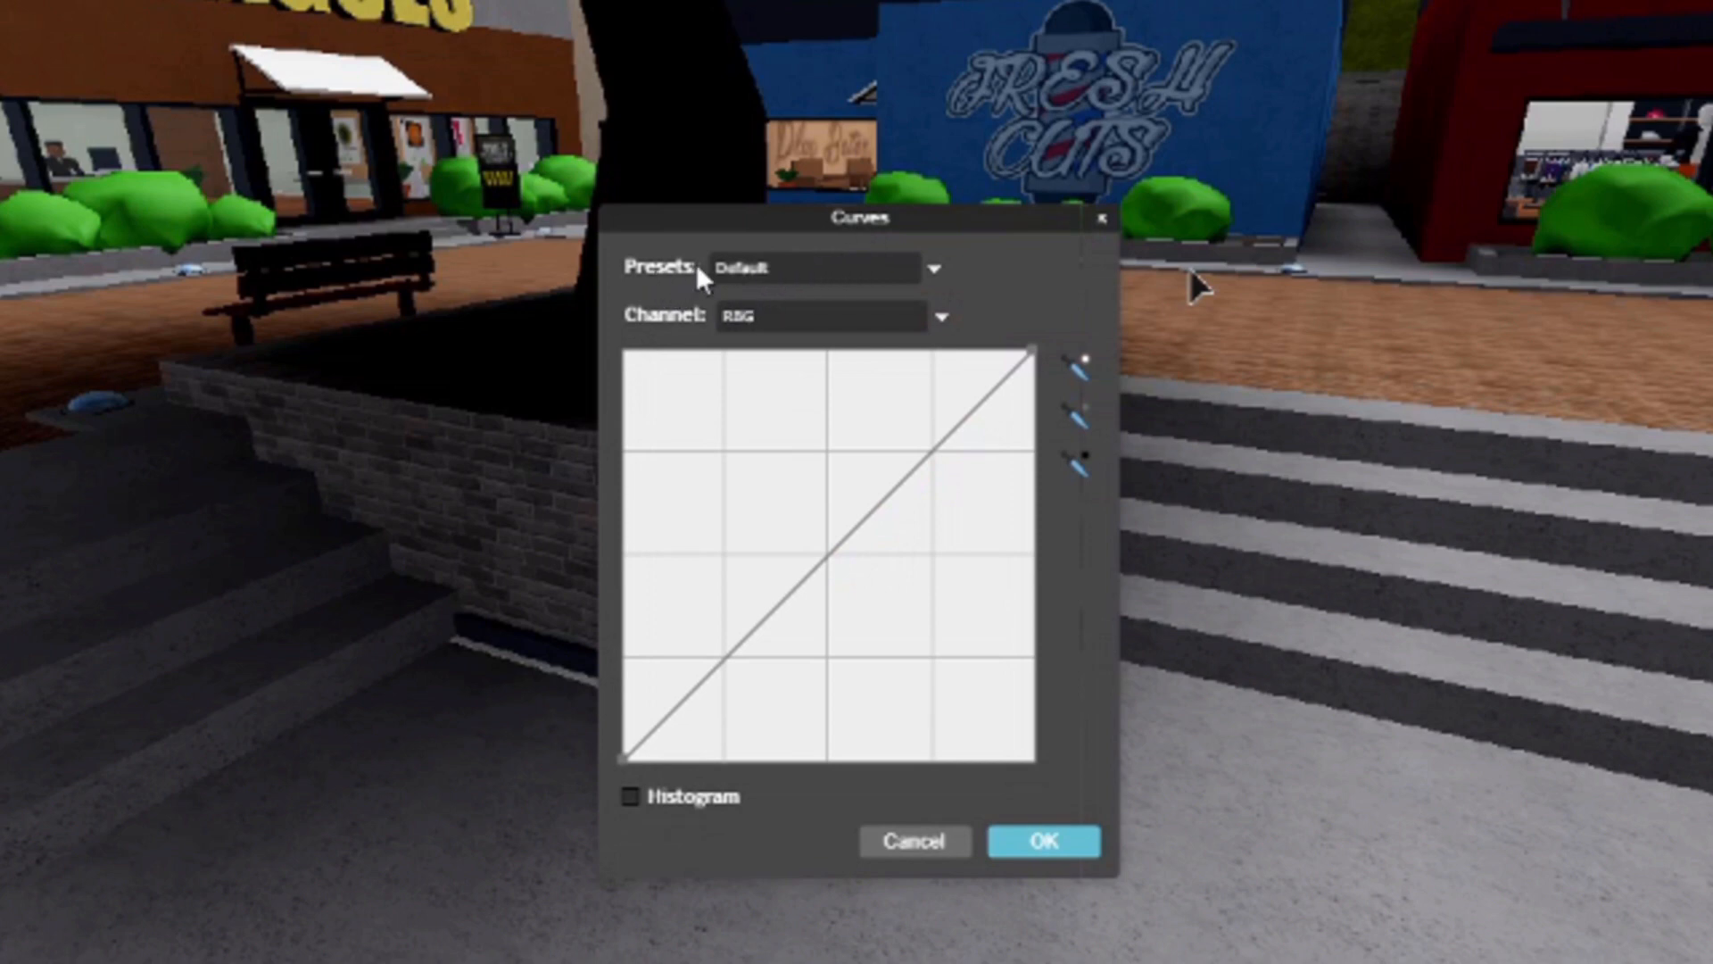
left_click(756, 277)
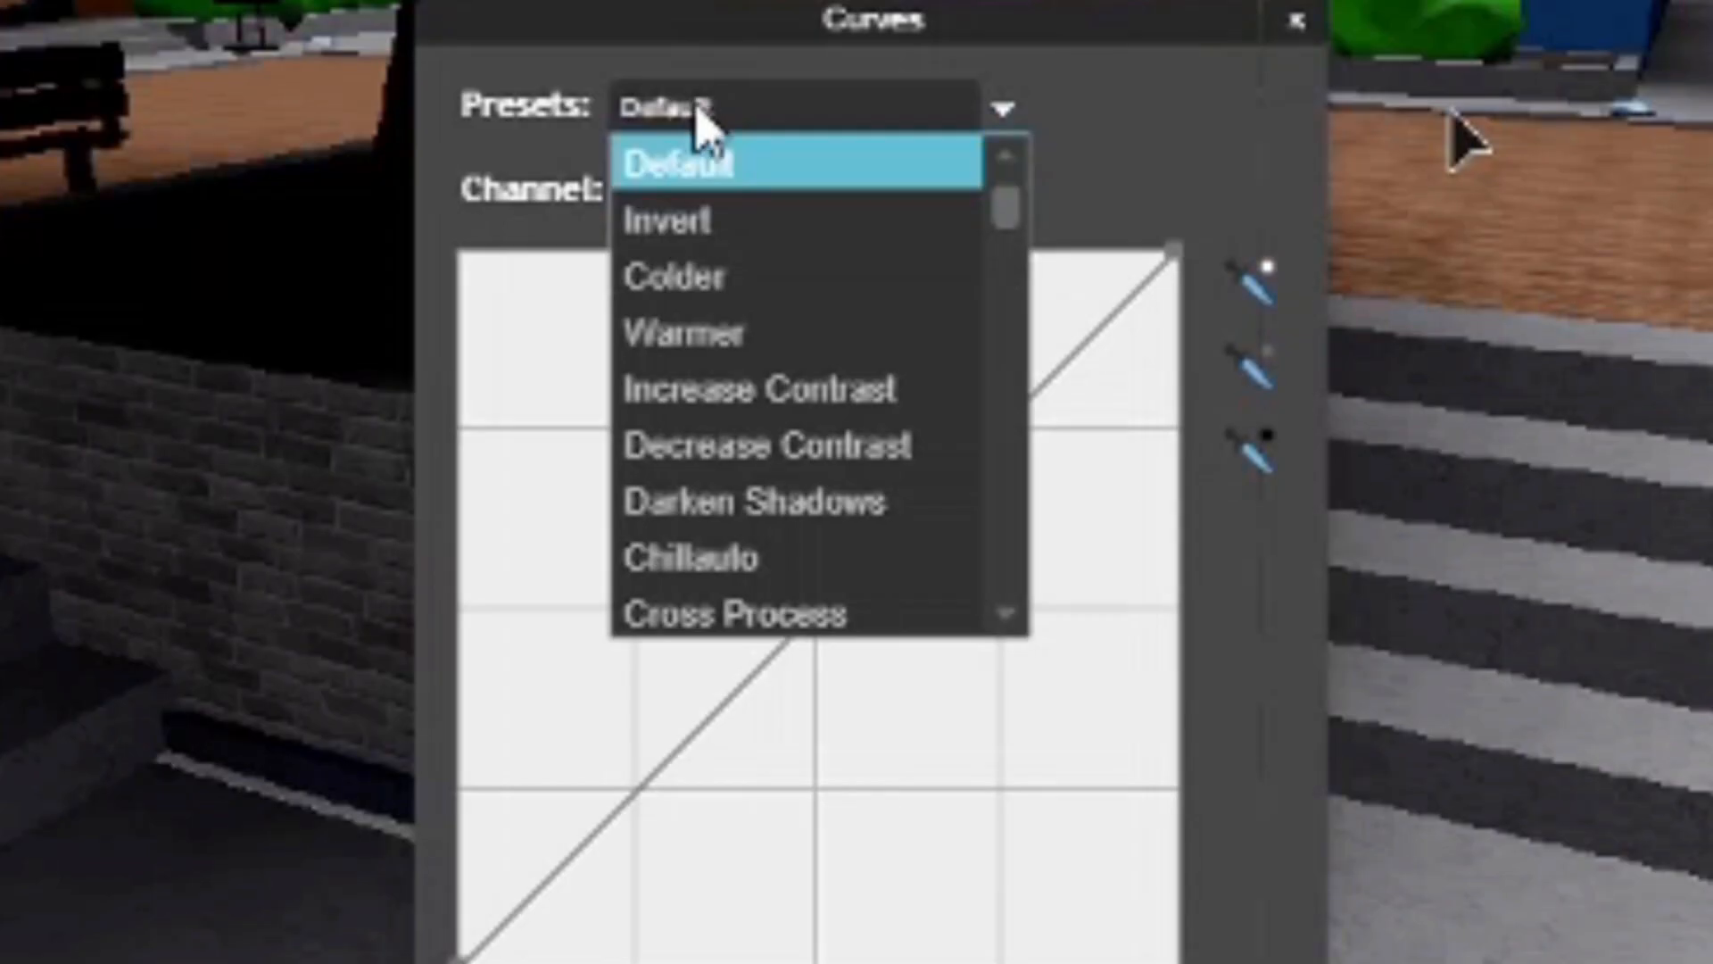
left_click(727, 390)
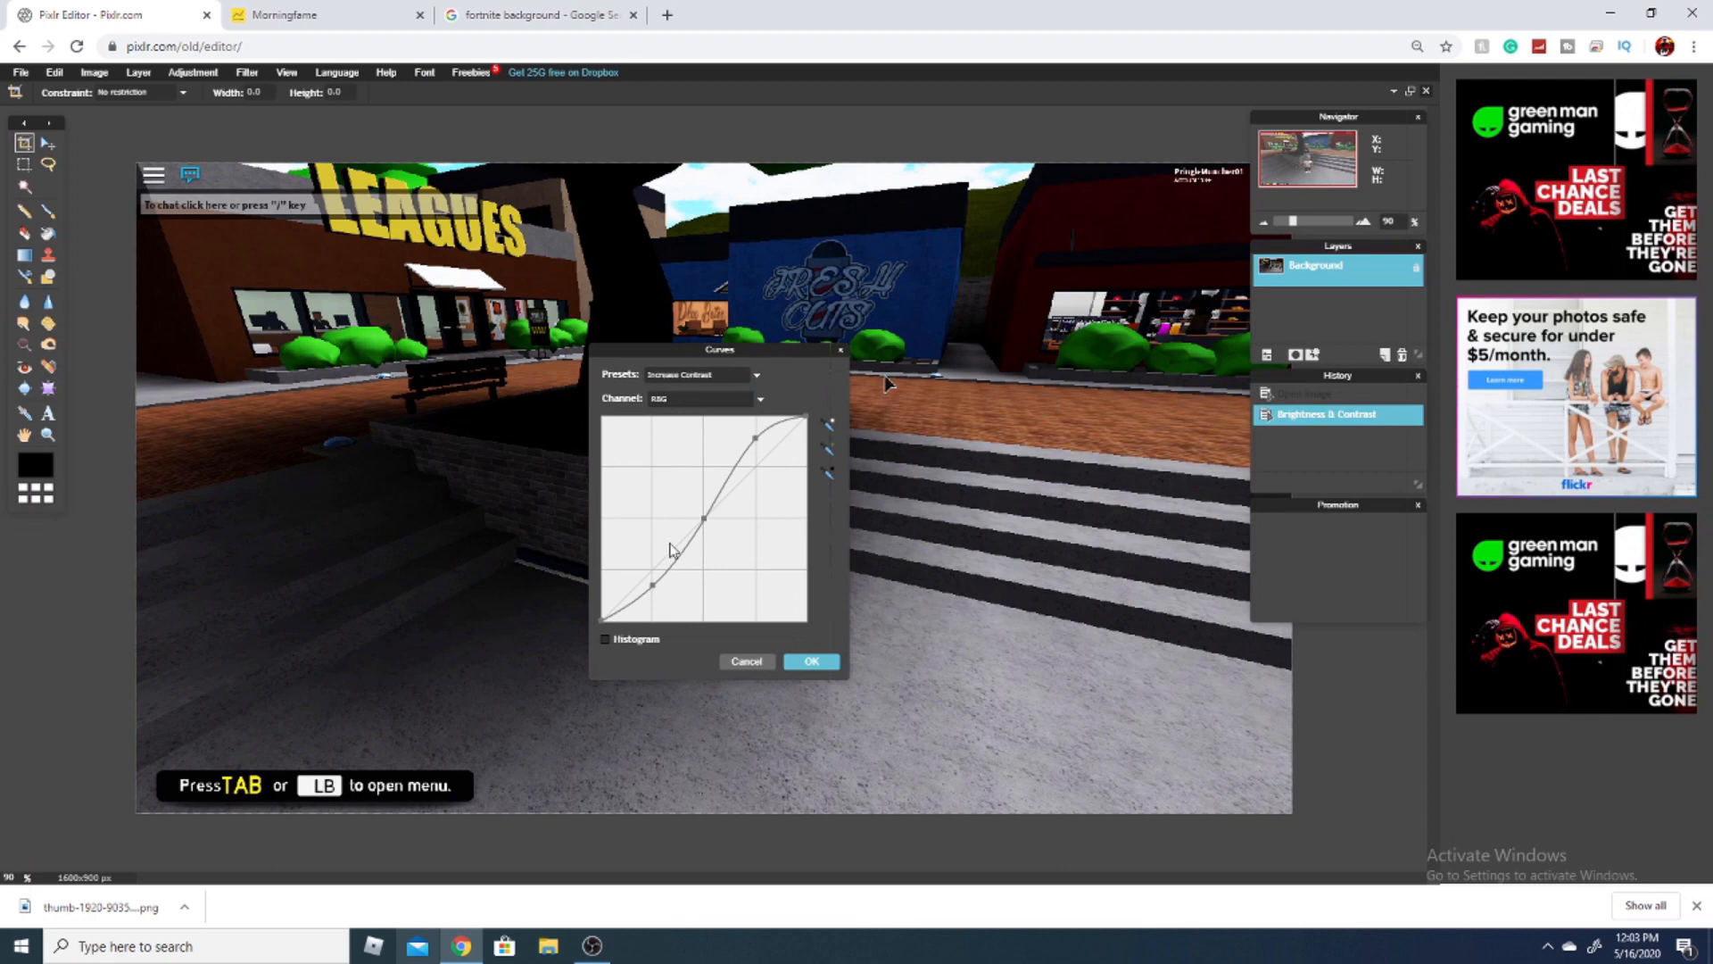
left_click(704, 380)
left_click(708, 391)
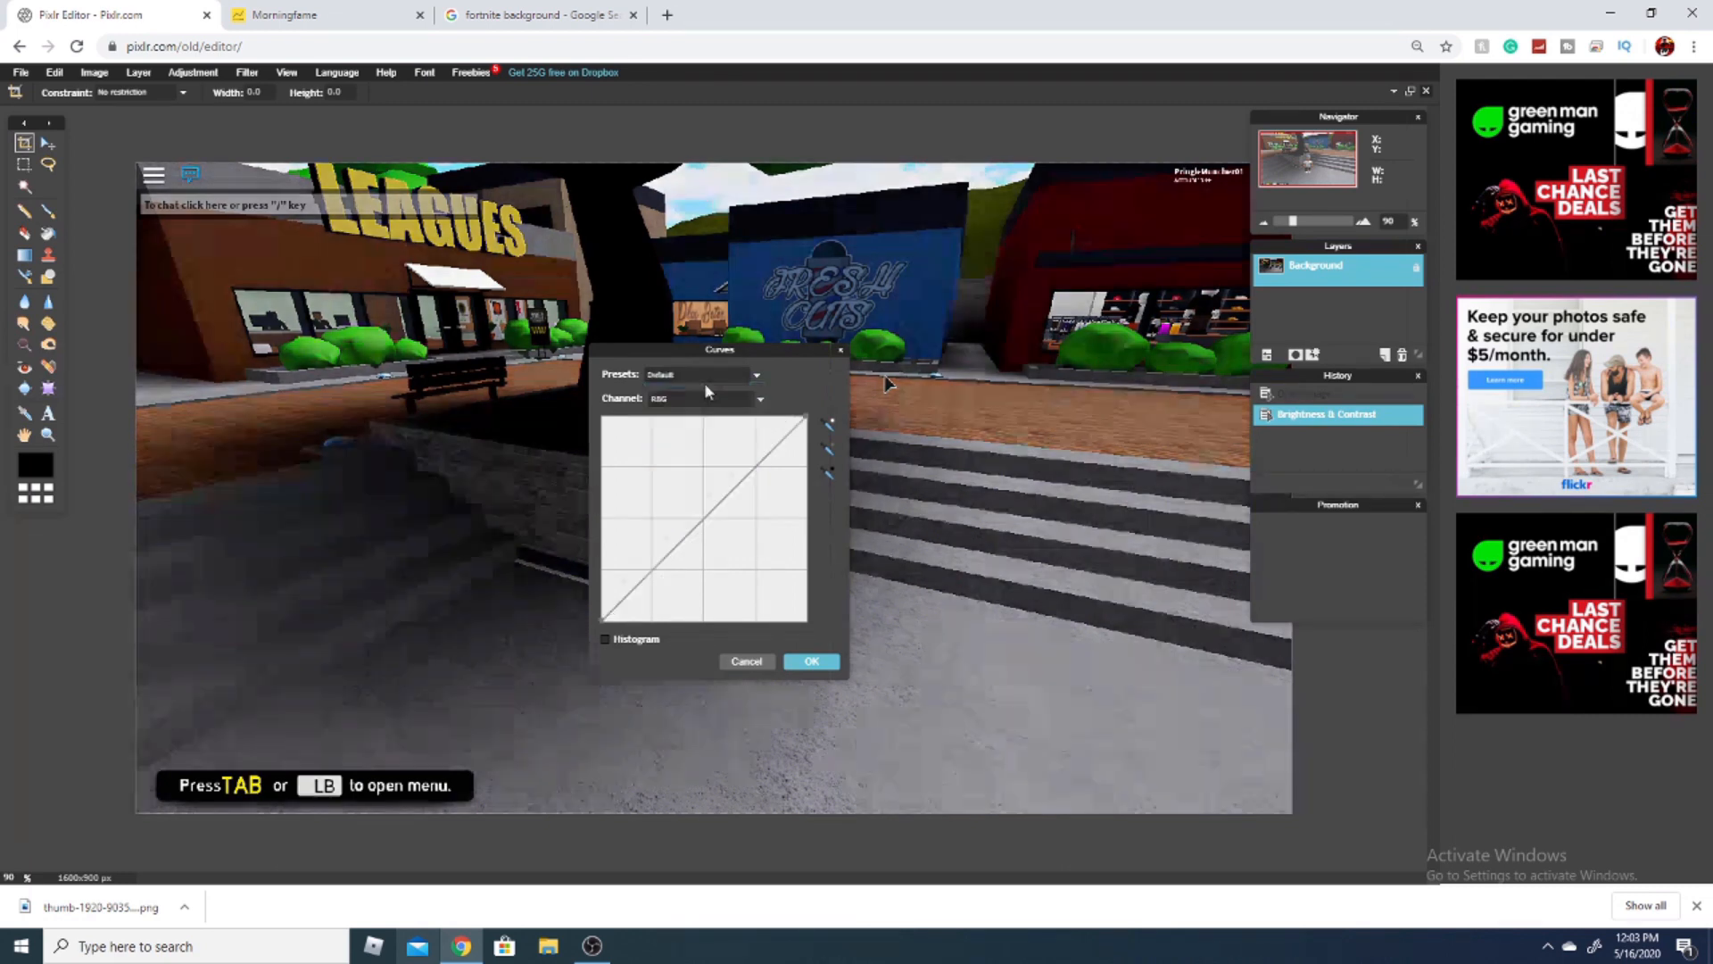
left_click(809, 662)
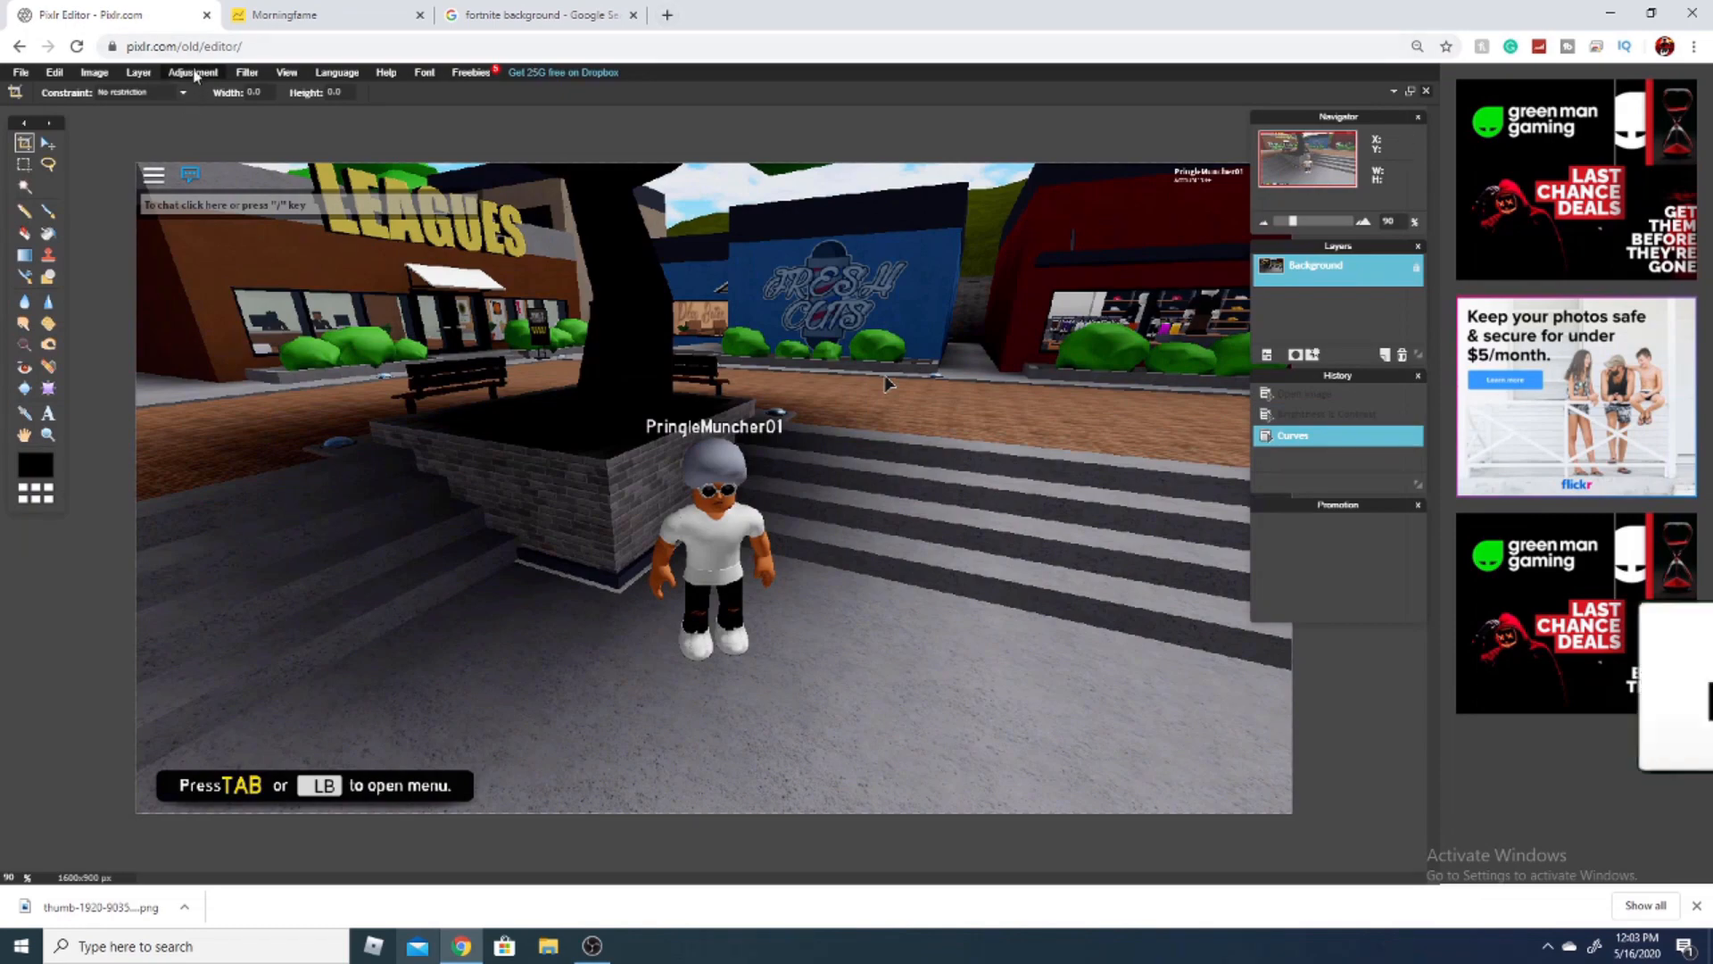
Step: Try colorizing the image in Hue & Saturation with the hue at about -163
left_click(193, 72)
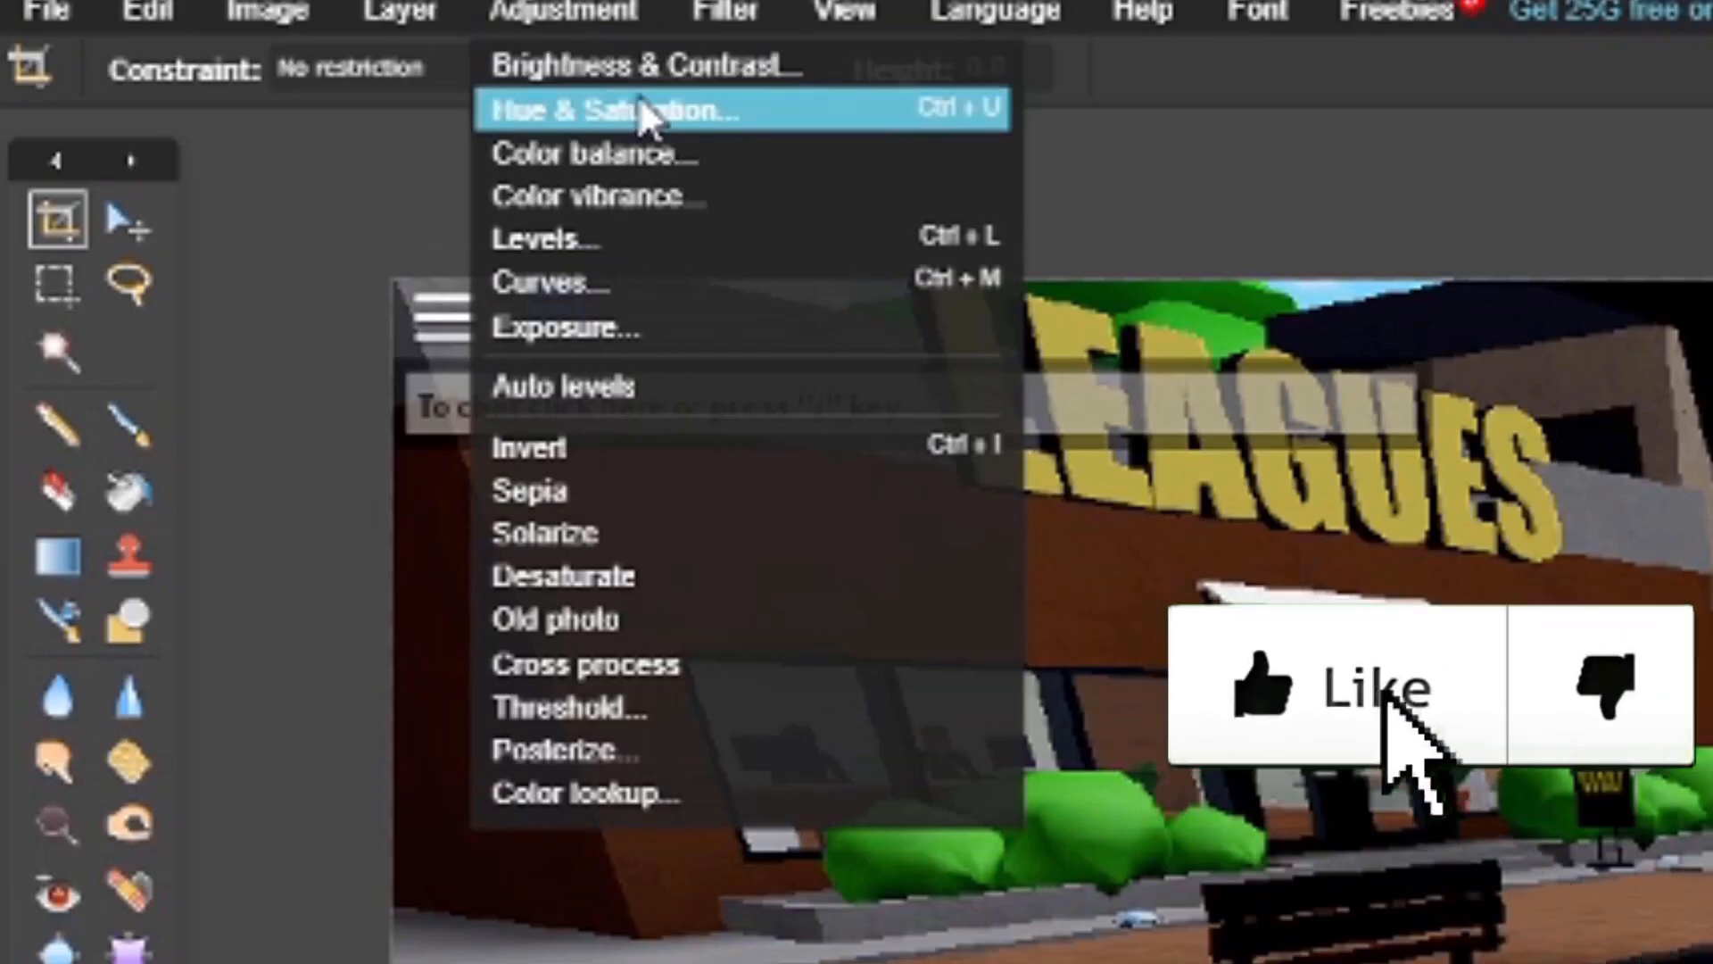
left_click(639, 98)
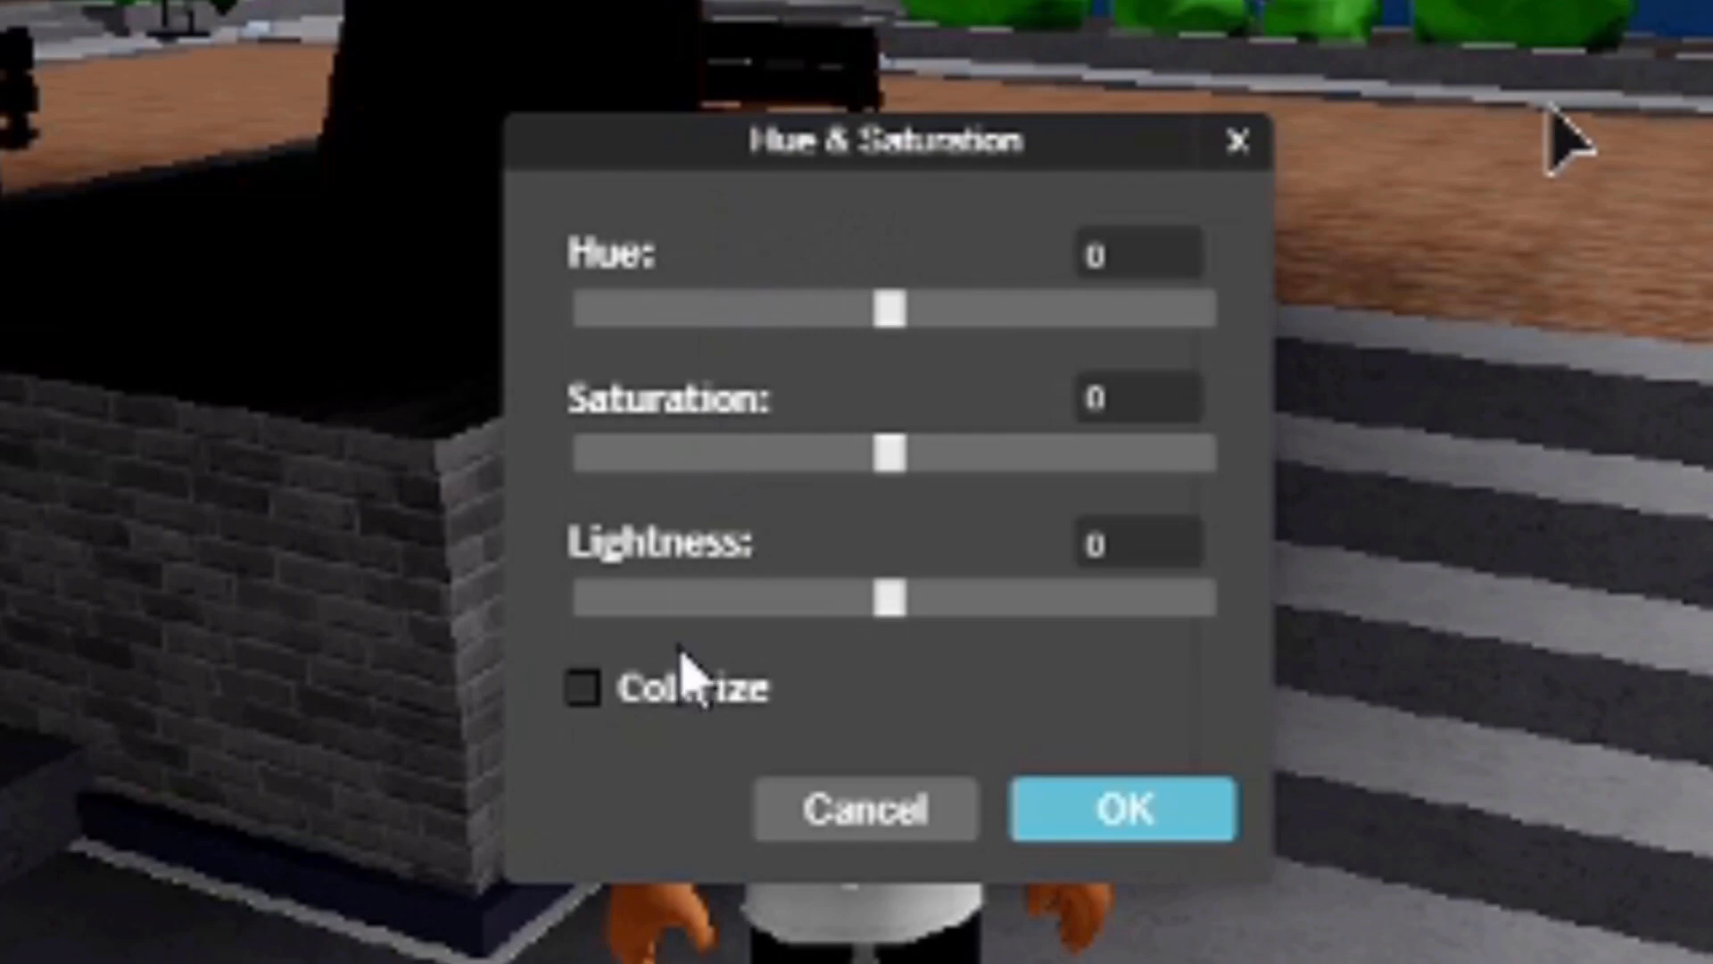
left_click(622, 691)
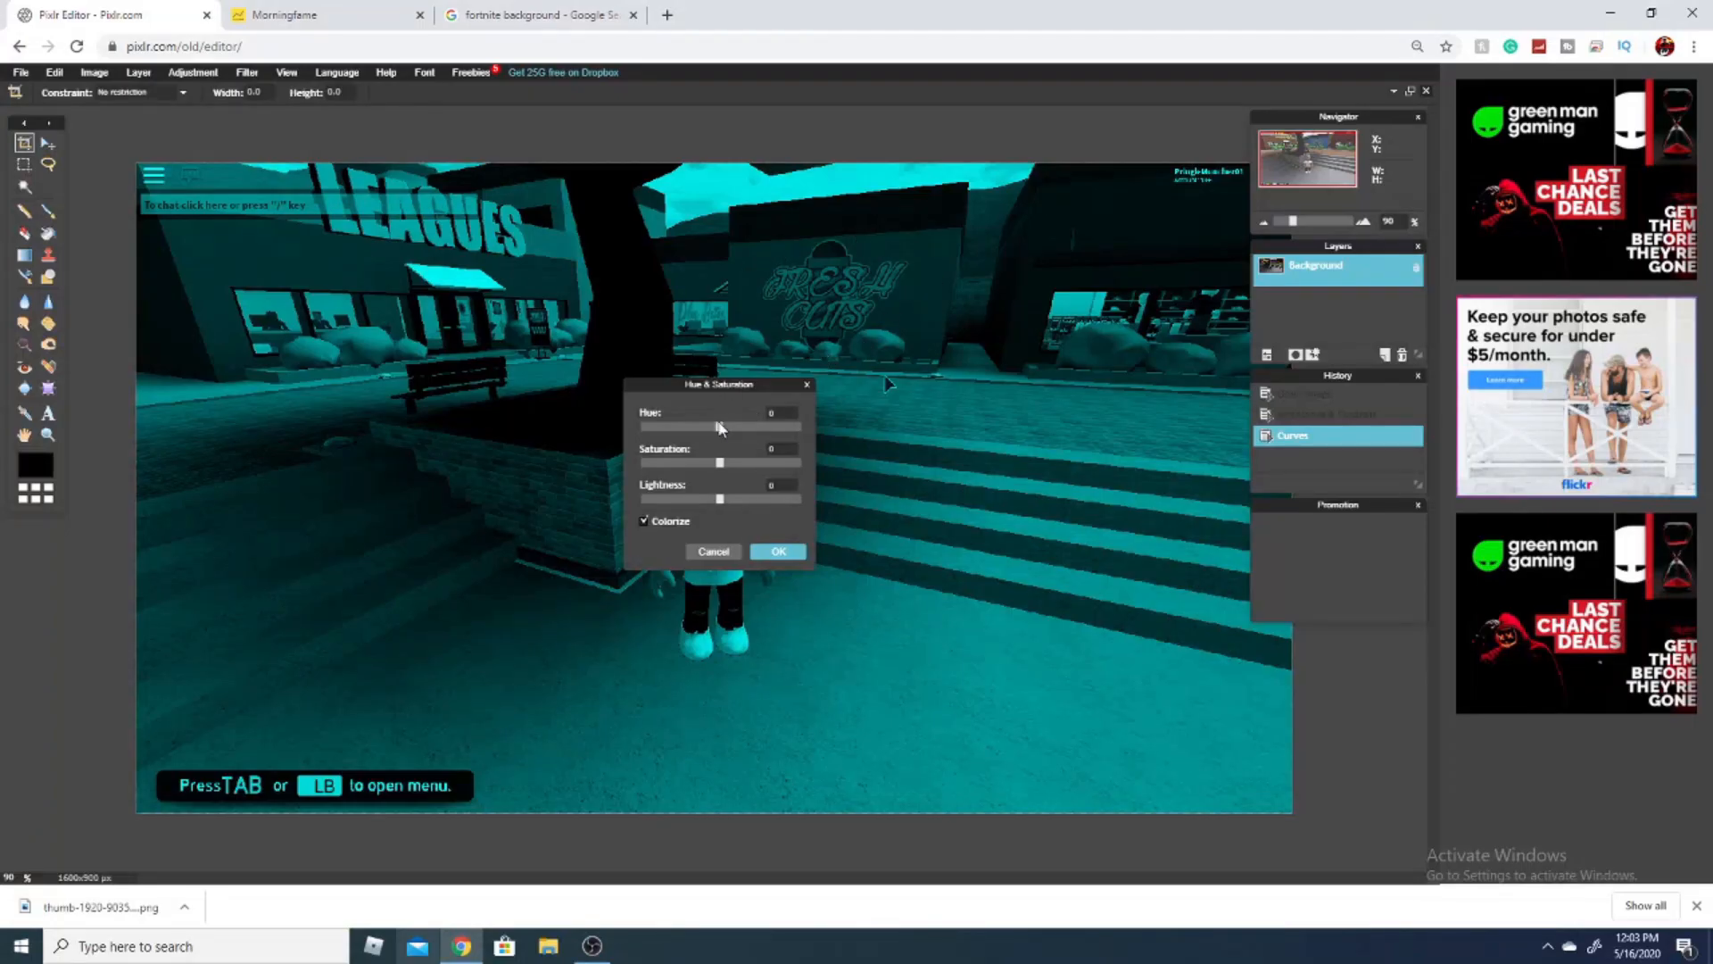
left_click_drag(720, 426, 646, 428)
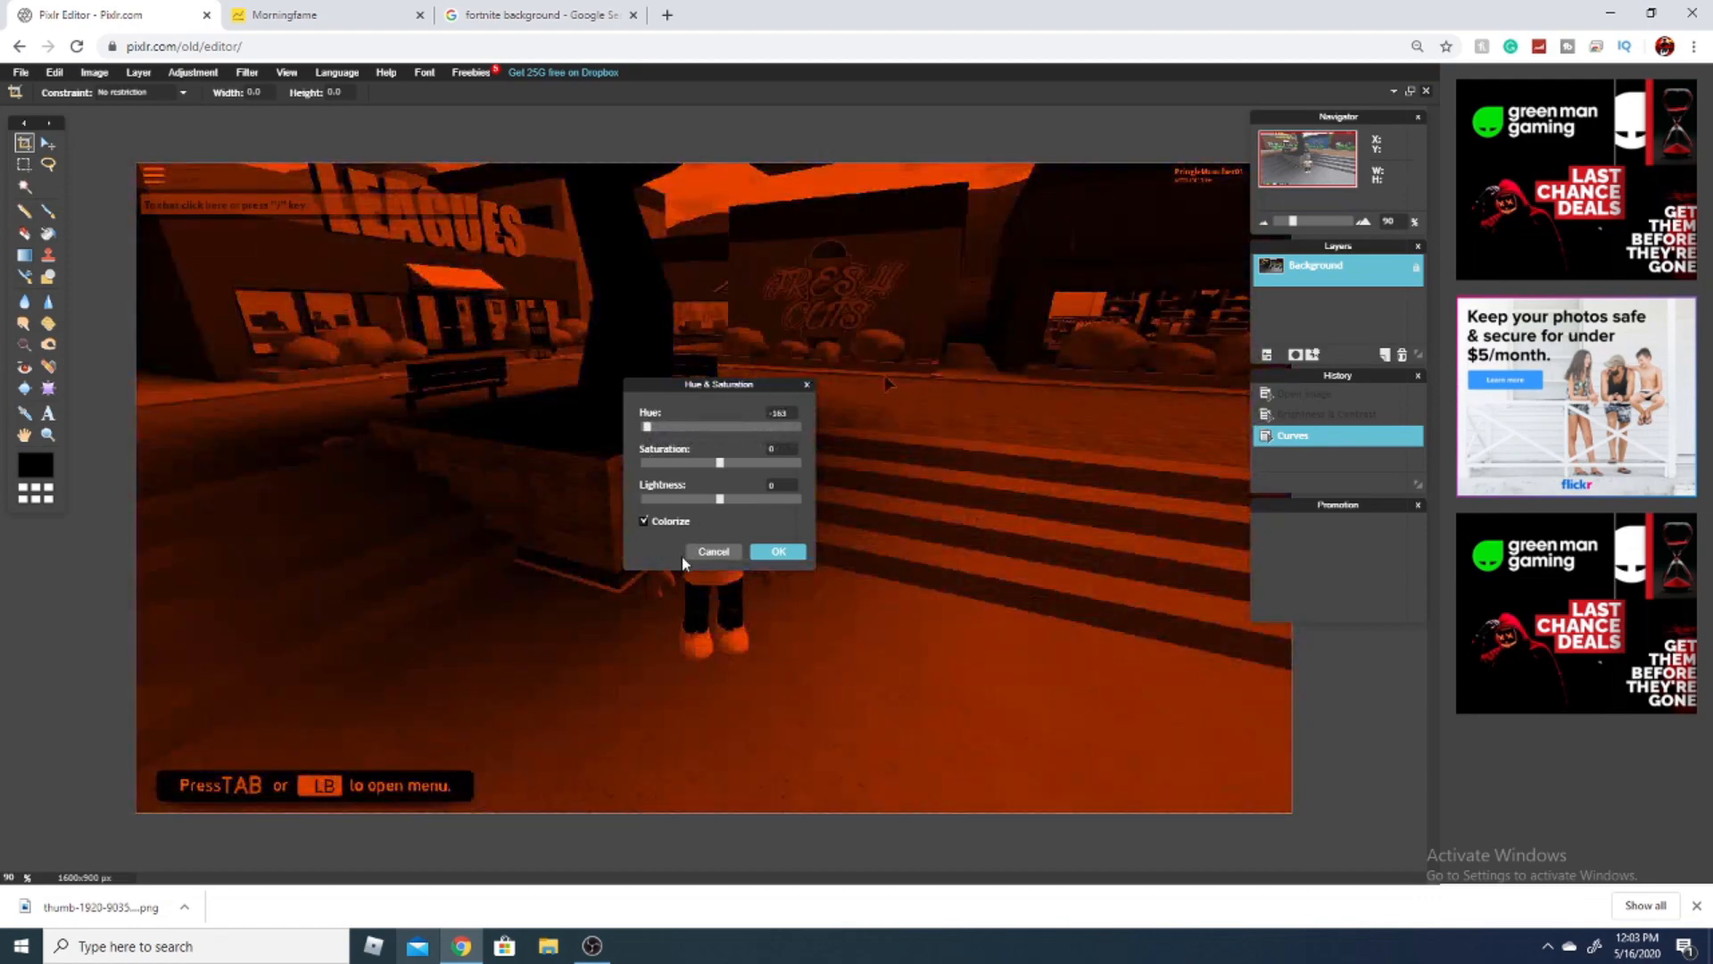
Step: Turn off Colorize in the Hue & Saturation settings and reset the hue to 0
left_click(643, 521)
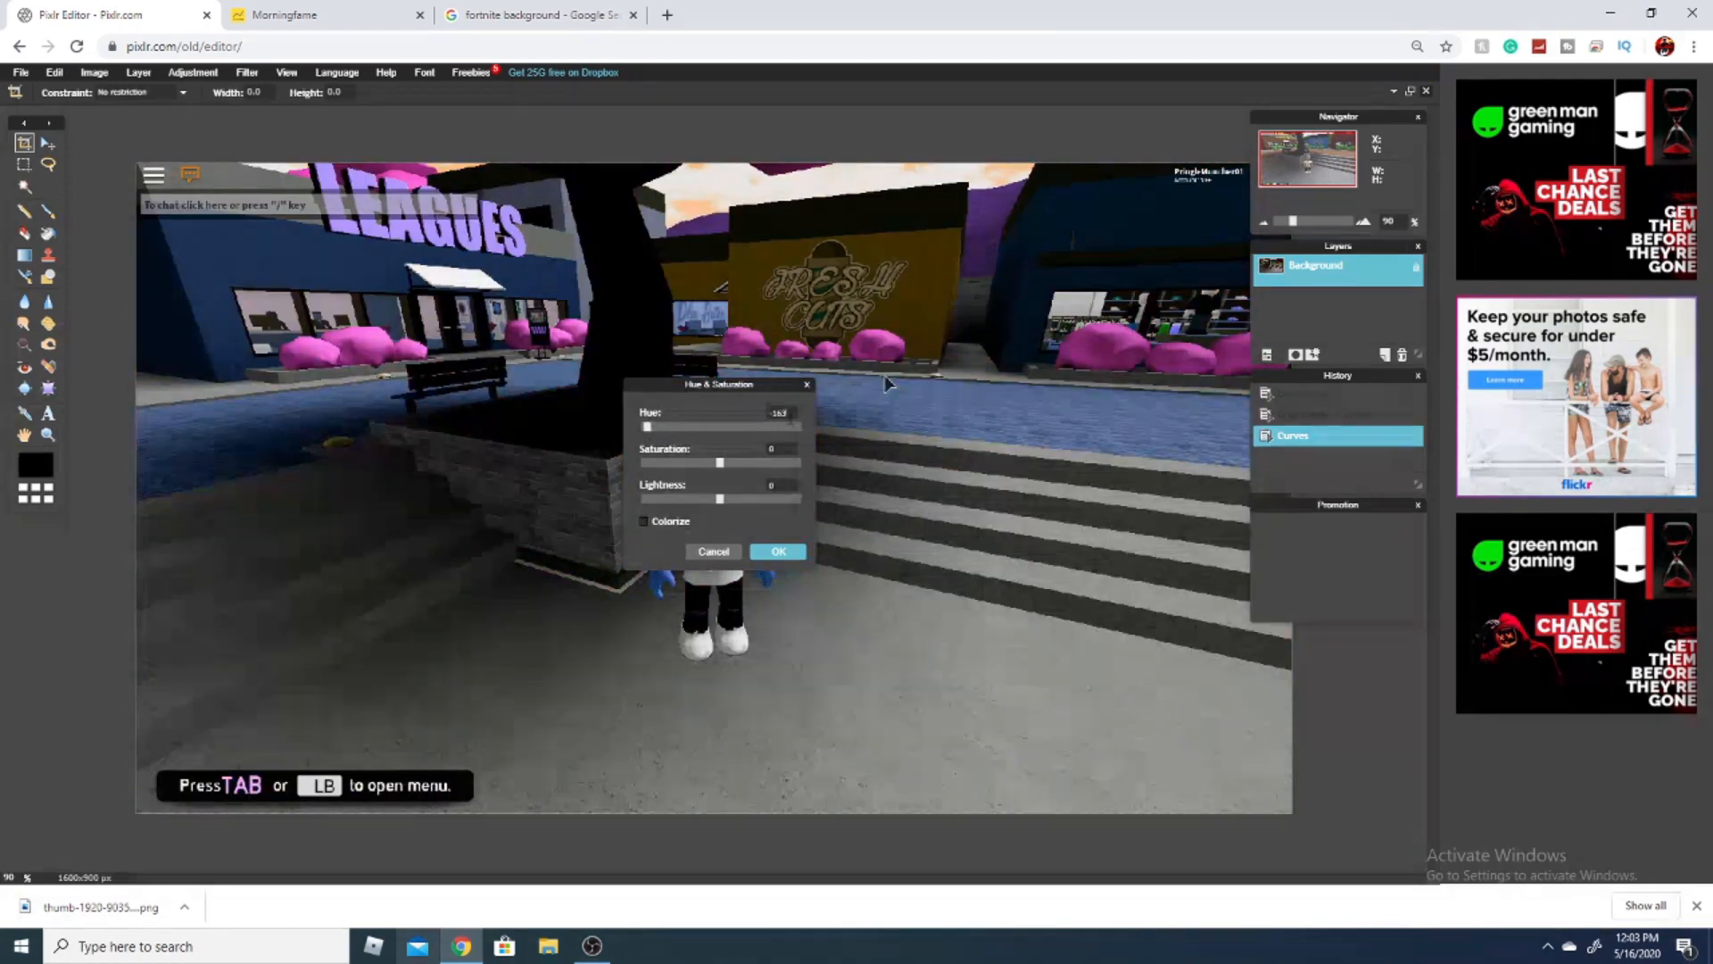
key("BackSpace")
key("BackSpace")
key("BackSpace")
type("0")
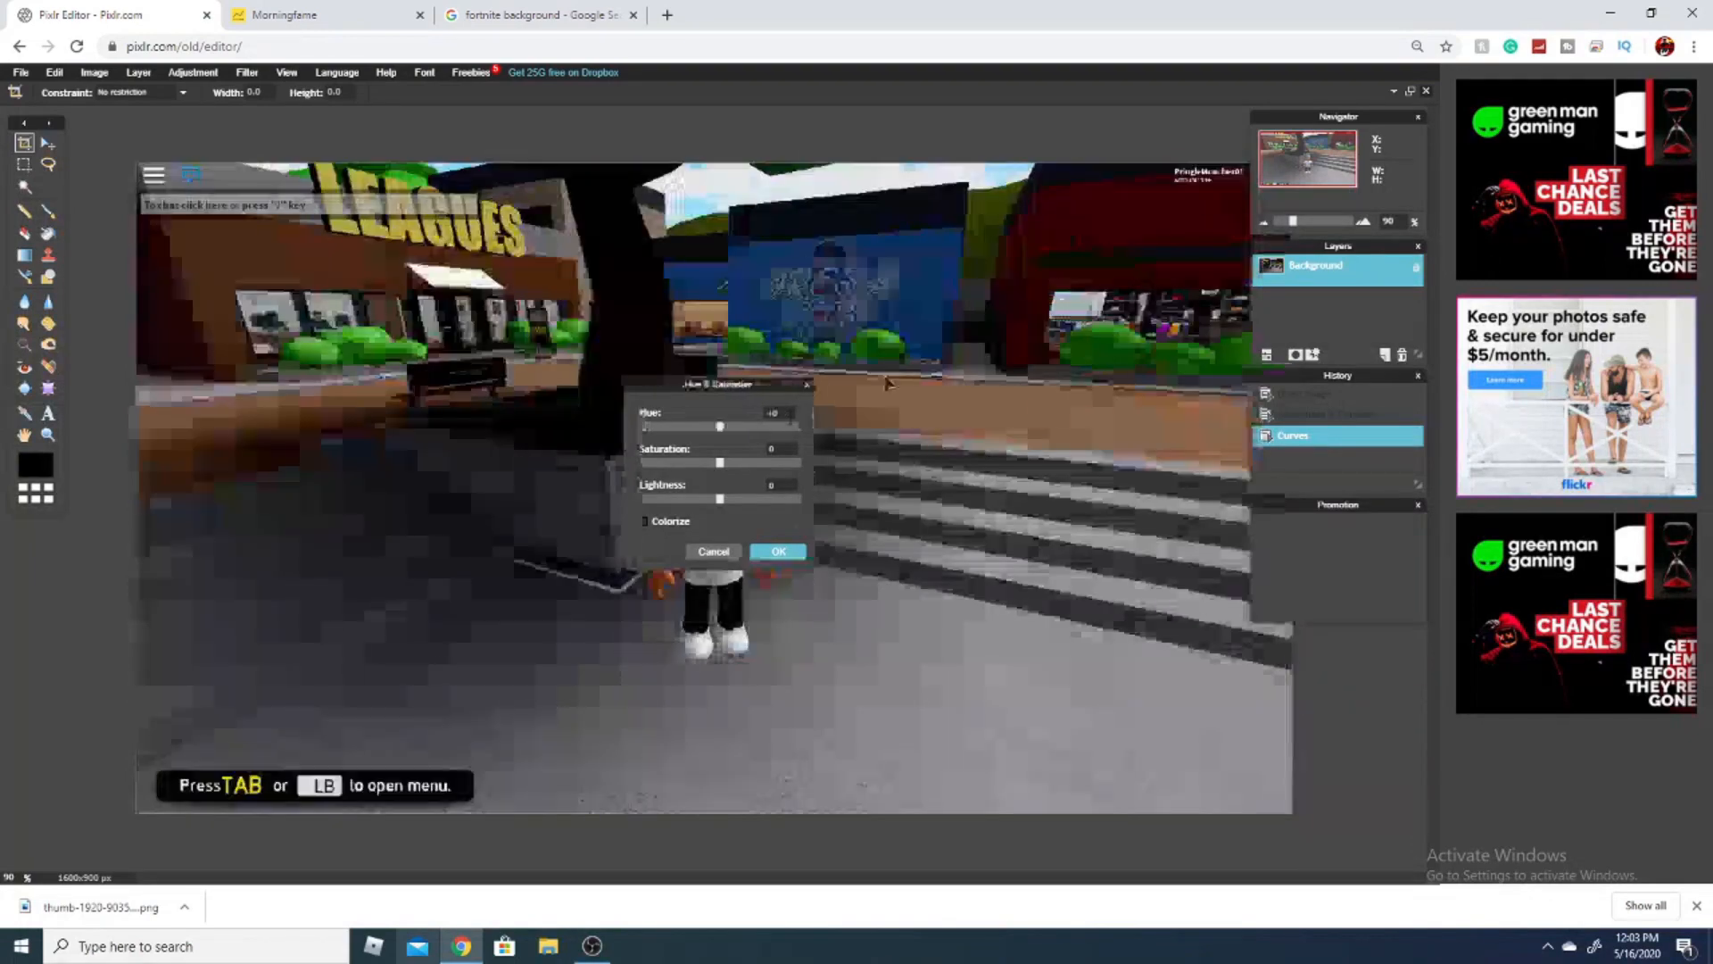
Step: Increase the image's saturation in Hue & Saturation, keeping hue and lightness at 0, and apply the adjustment
left_click(747, 445)
left_click_drag(720, 462, 770, 460)
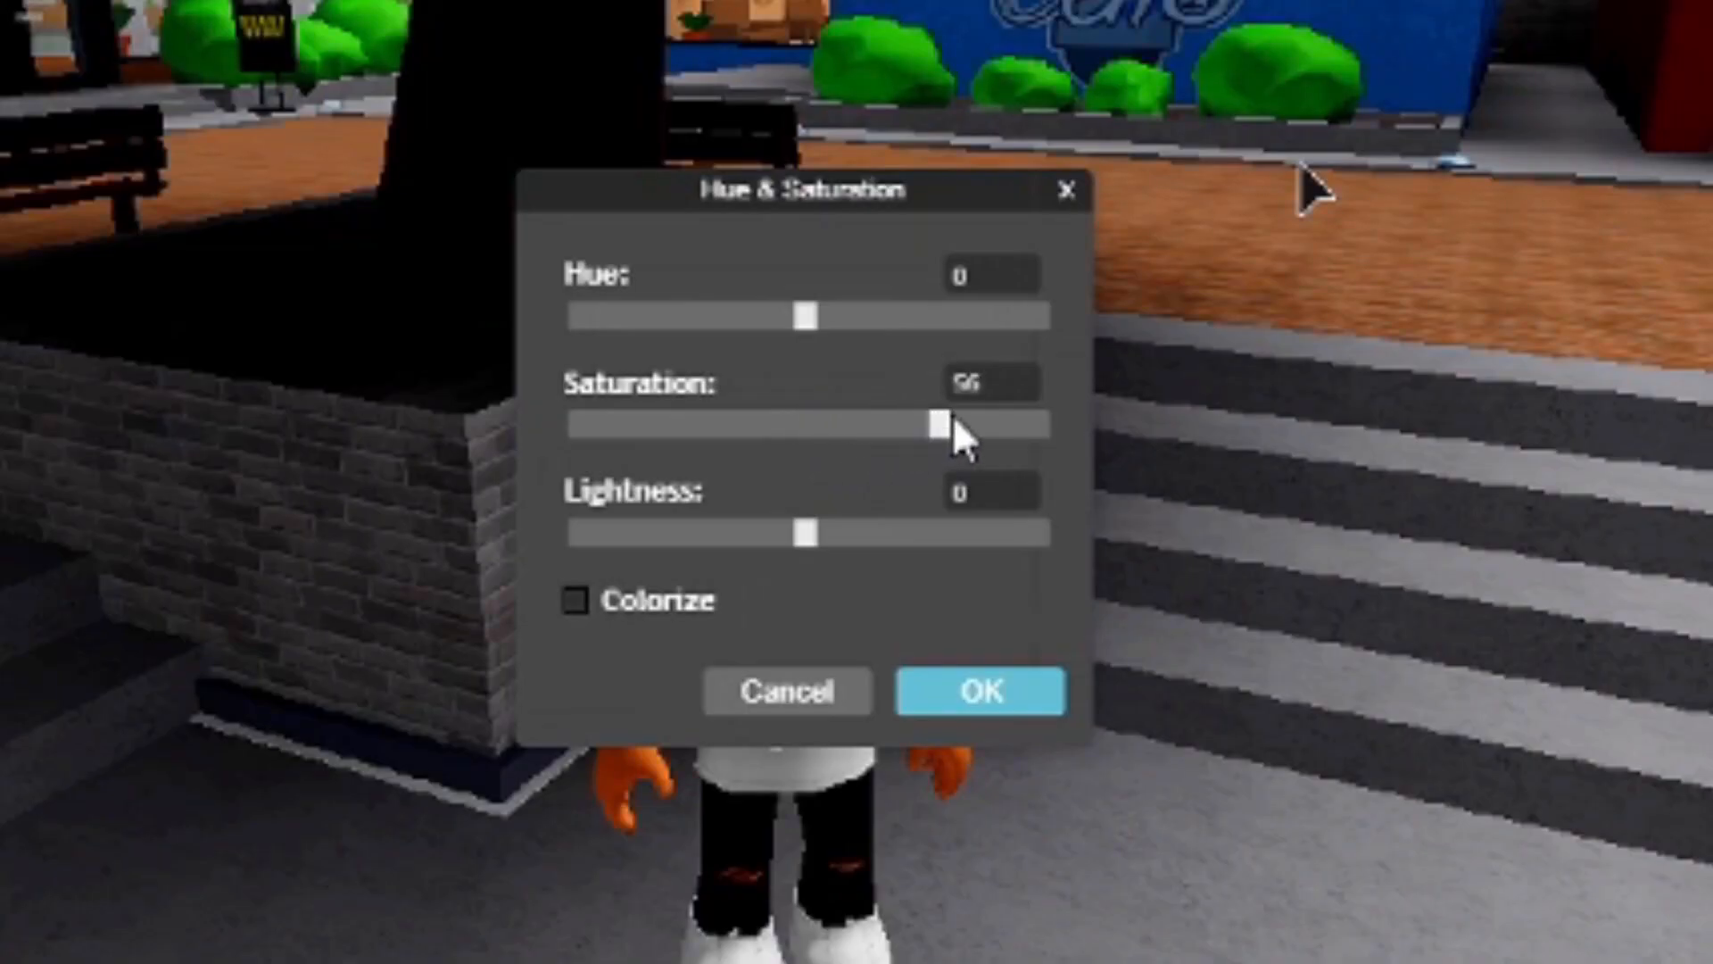
left_click_drag(986, 416, 922, 433)
left_click_drag(892, 426, 898, 429)
left_click(1005, 689)
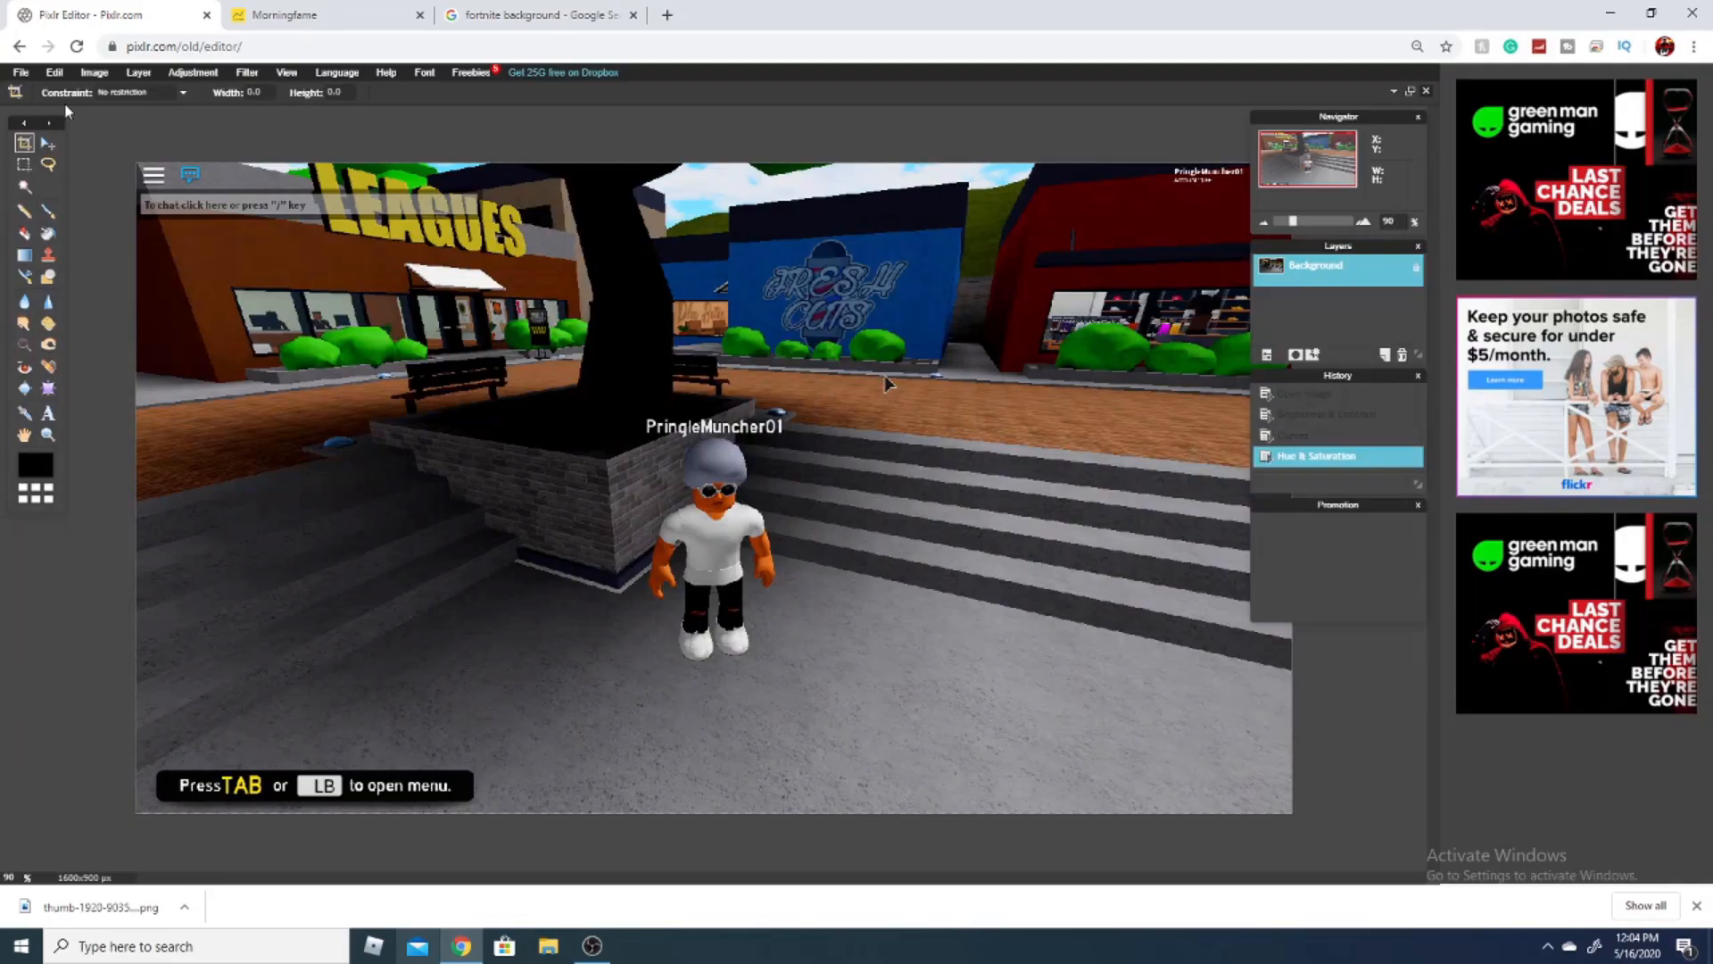
Step: Apply a Gaussian blur with an amount of 70 to the Background layer
left_click(250, 74)
left_click(267, 120)
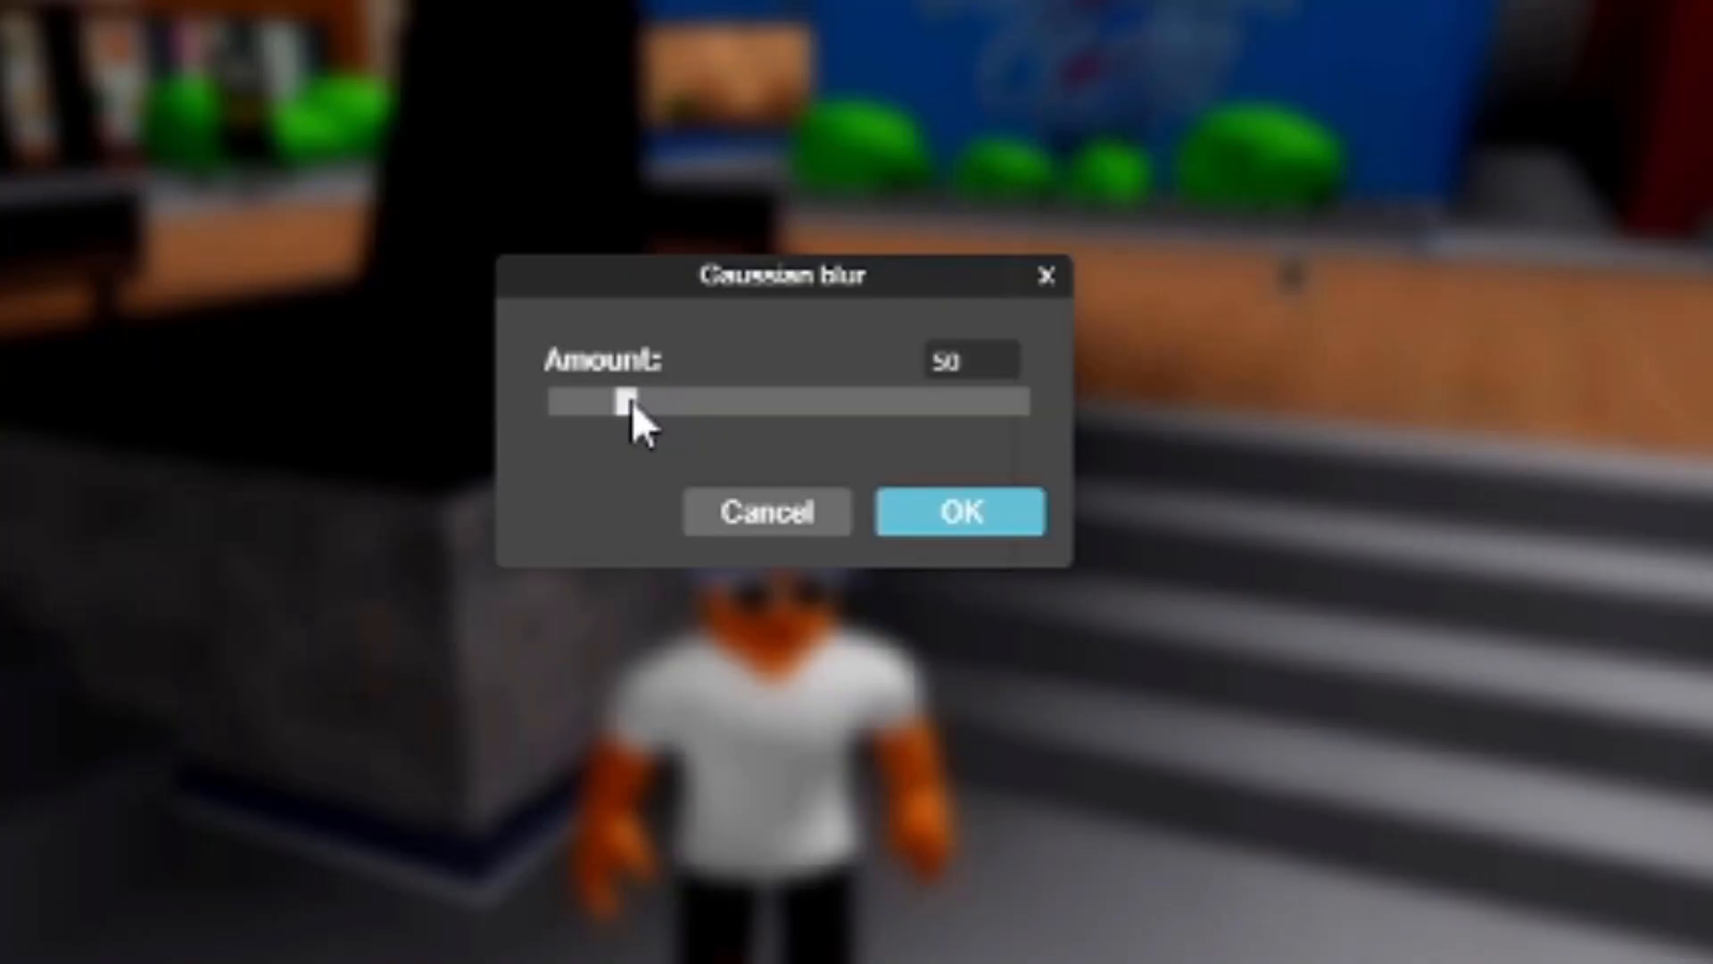
left_click_drag(632, 403, 654, 406)
key("BackSpace")
key("BackSpace")
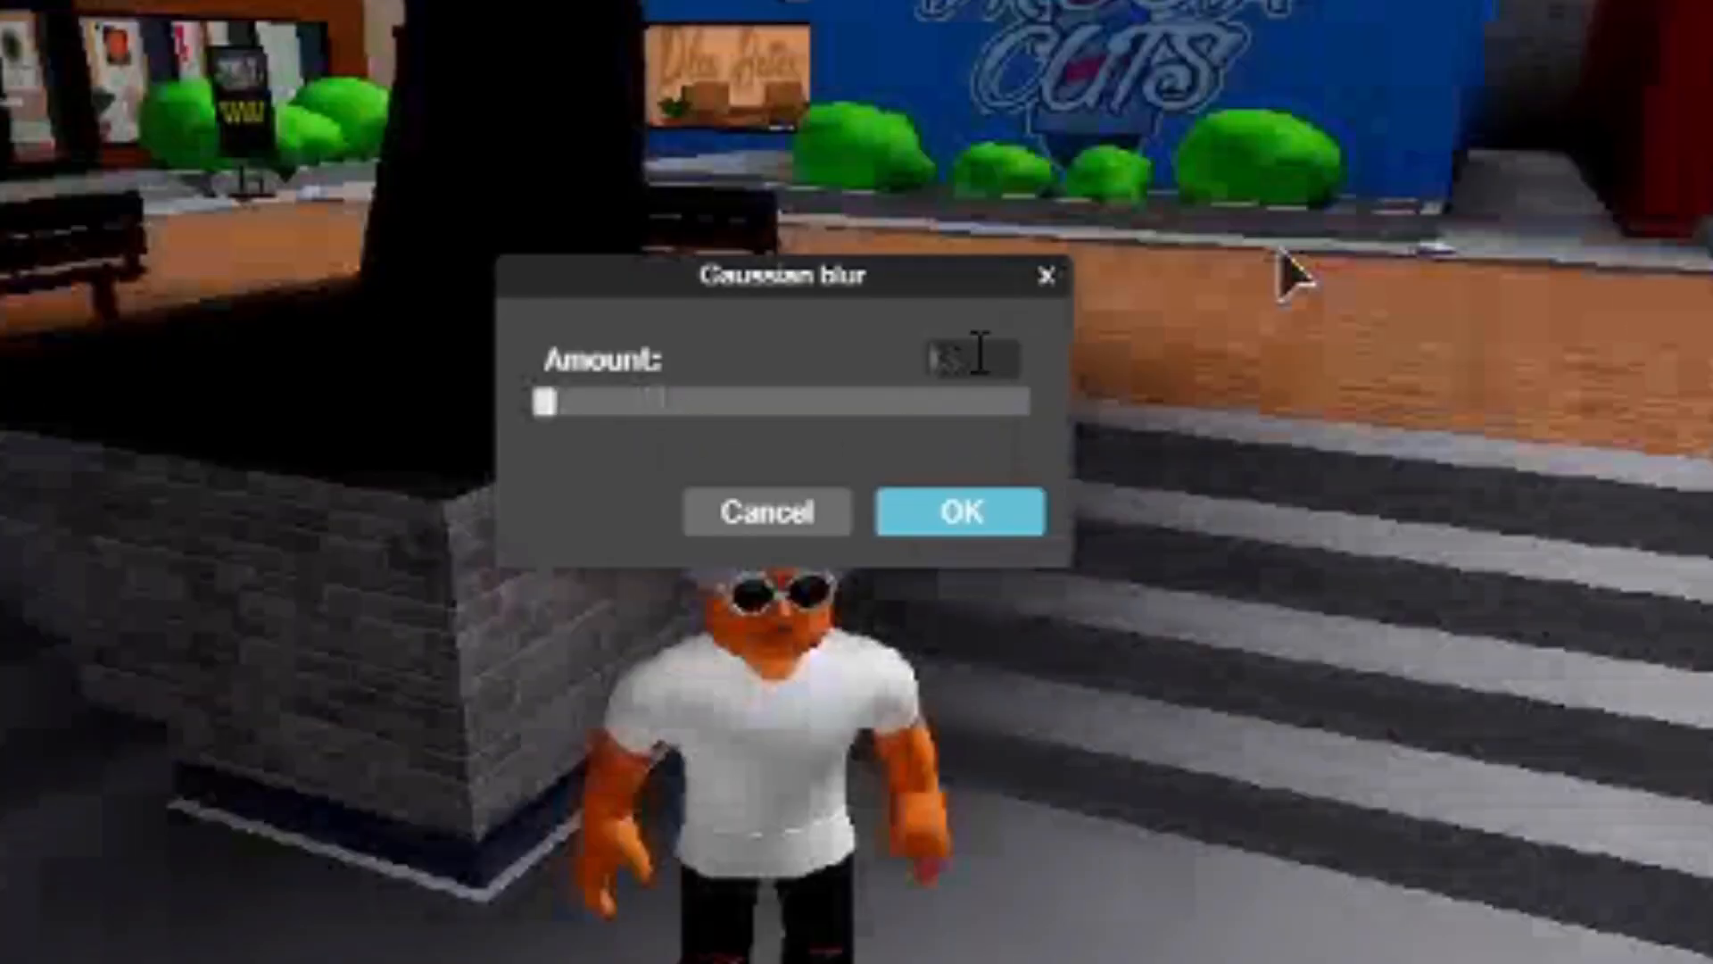
type("70")
left_click(949, 502)
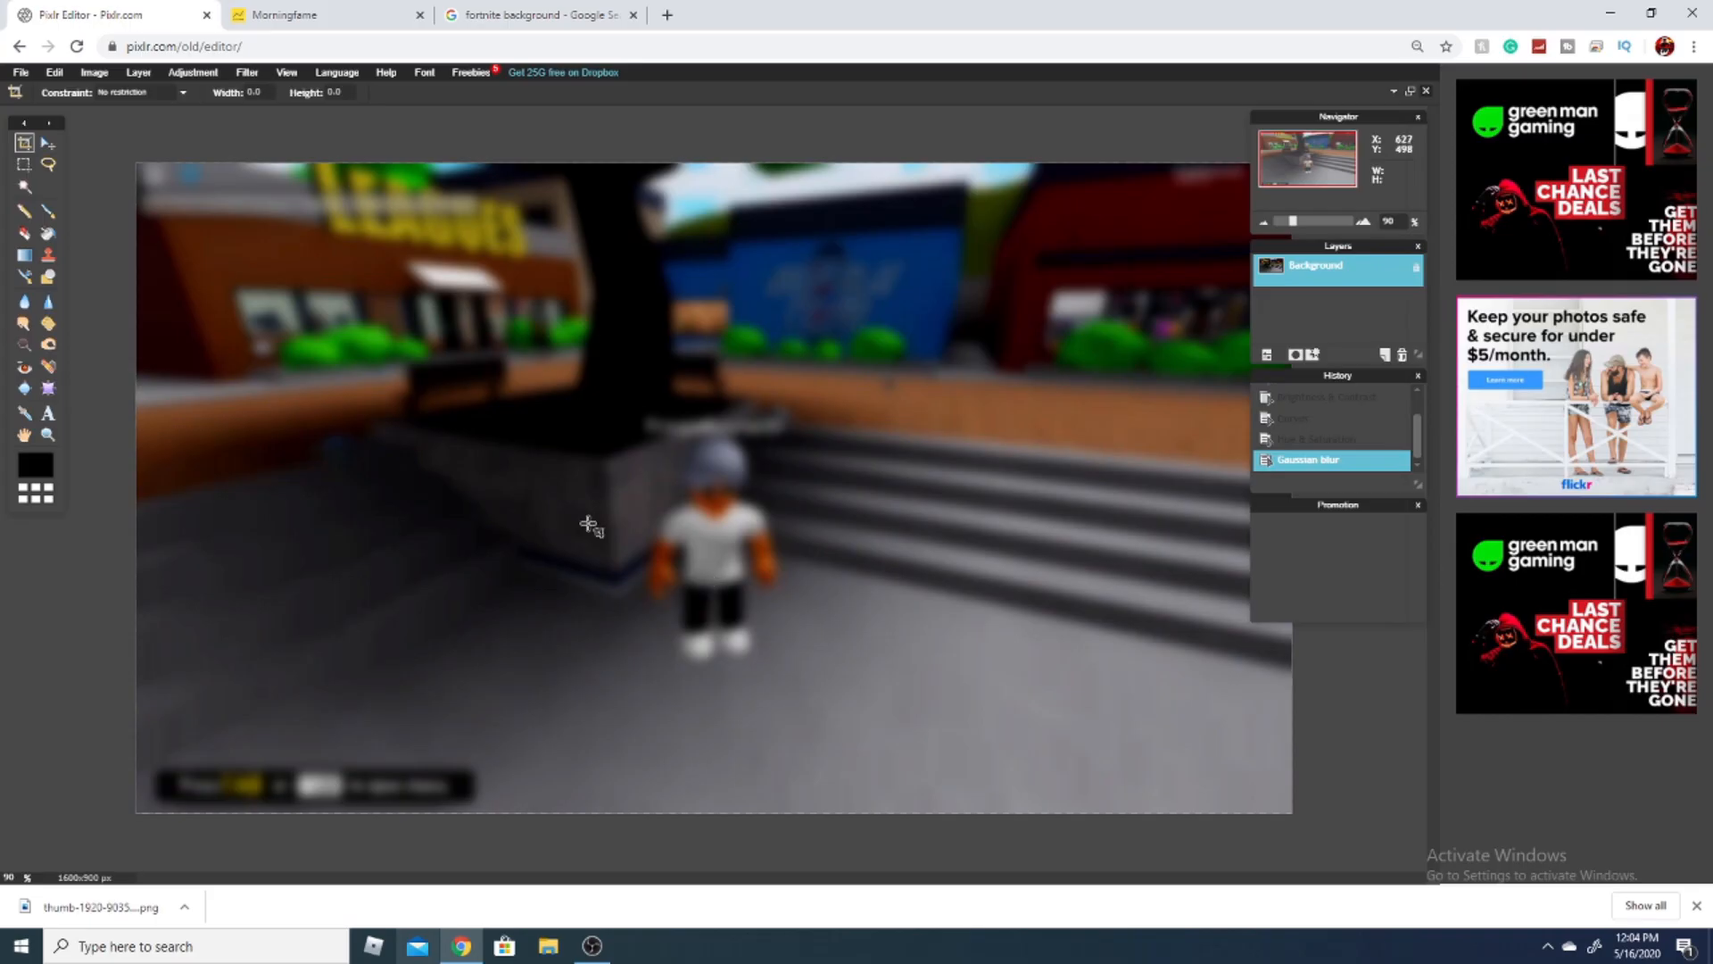
Step: Add a text layer reading "I HIT ALLSTAR!" over the lower-left part of the image
left_click(49, 415)
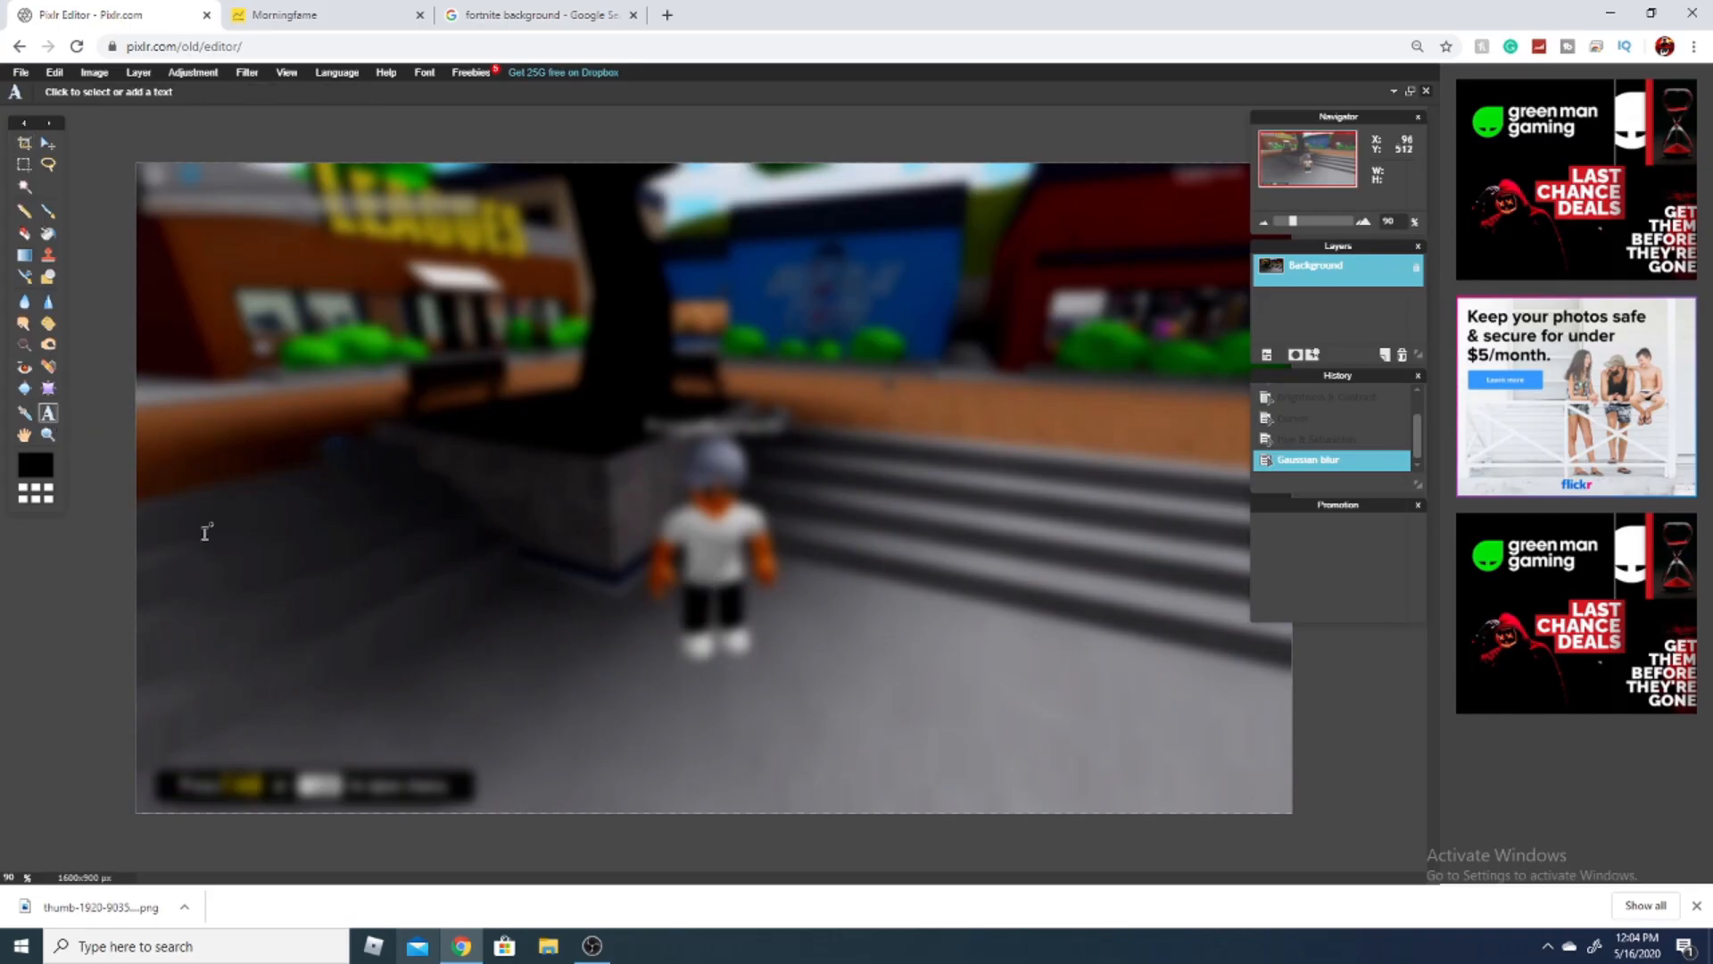
left_click(214, 707)
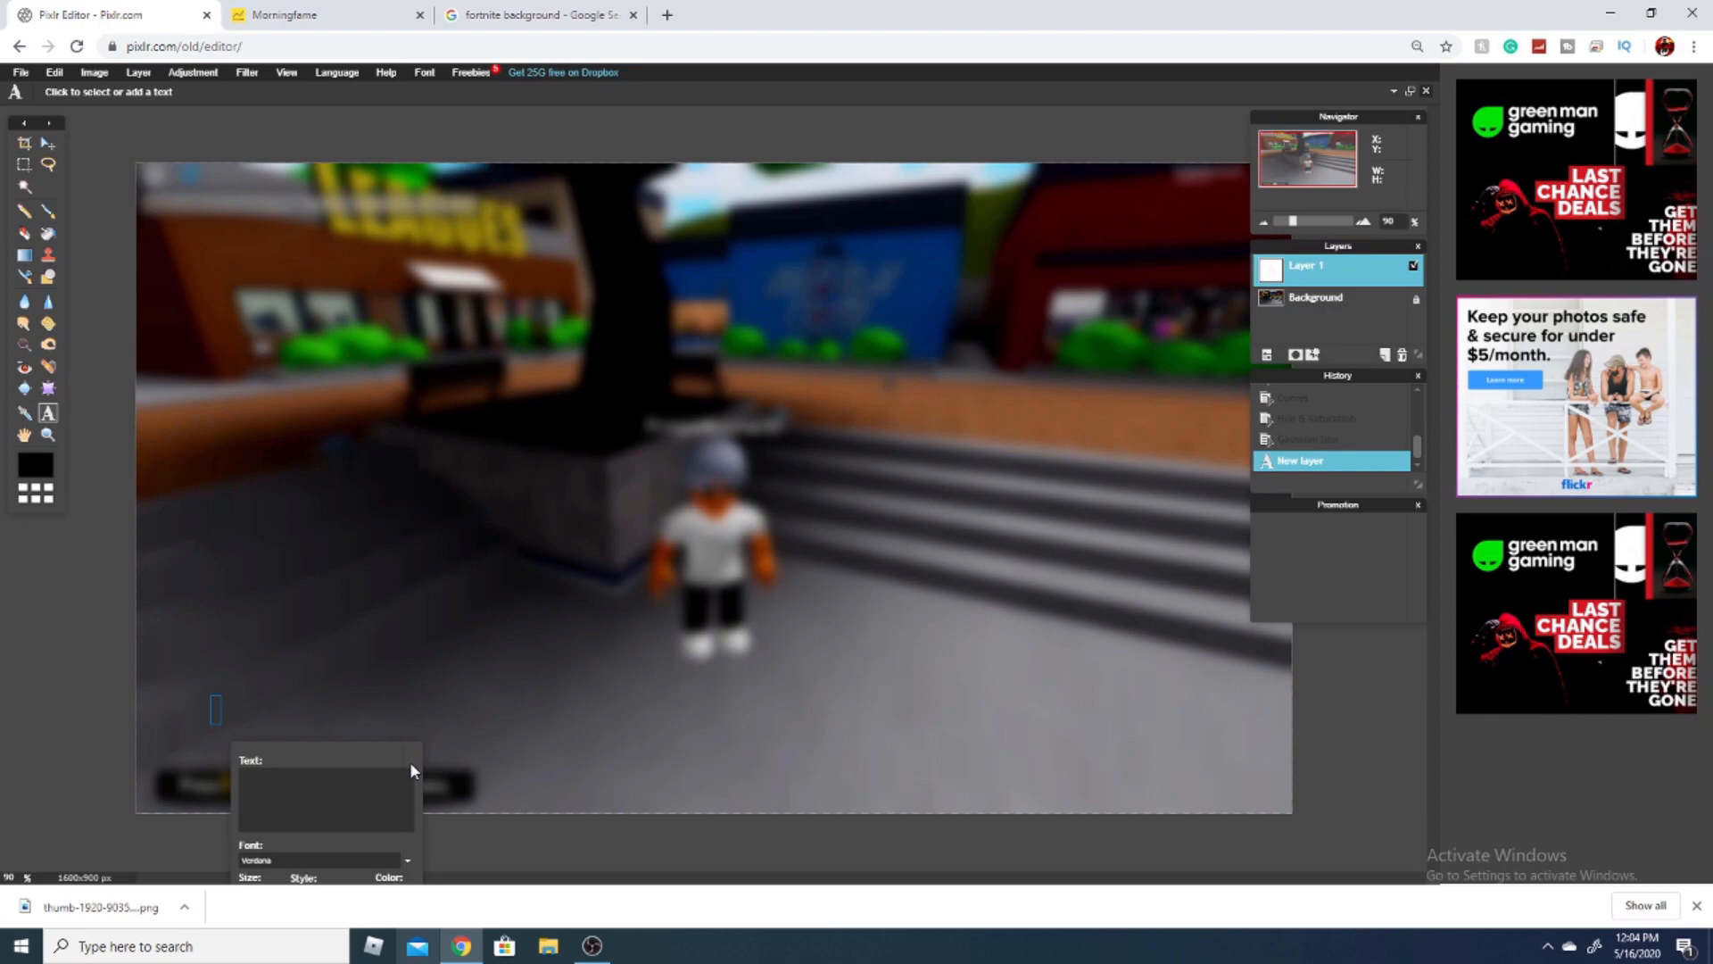
type("I HIT AL")
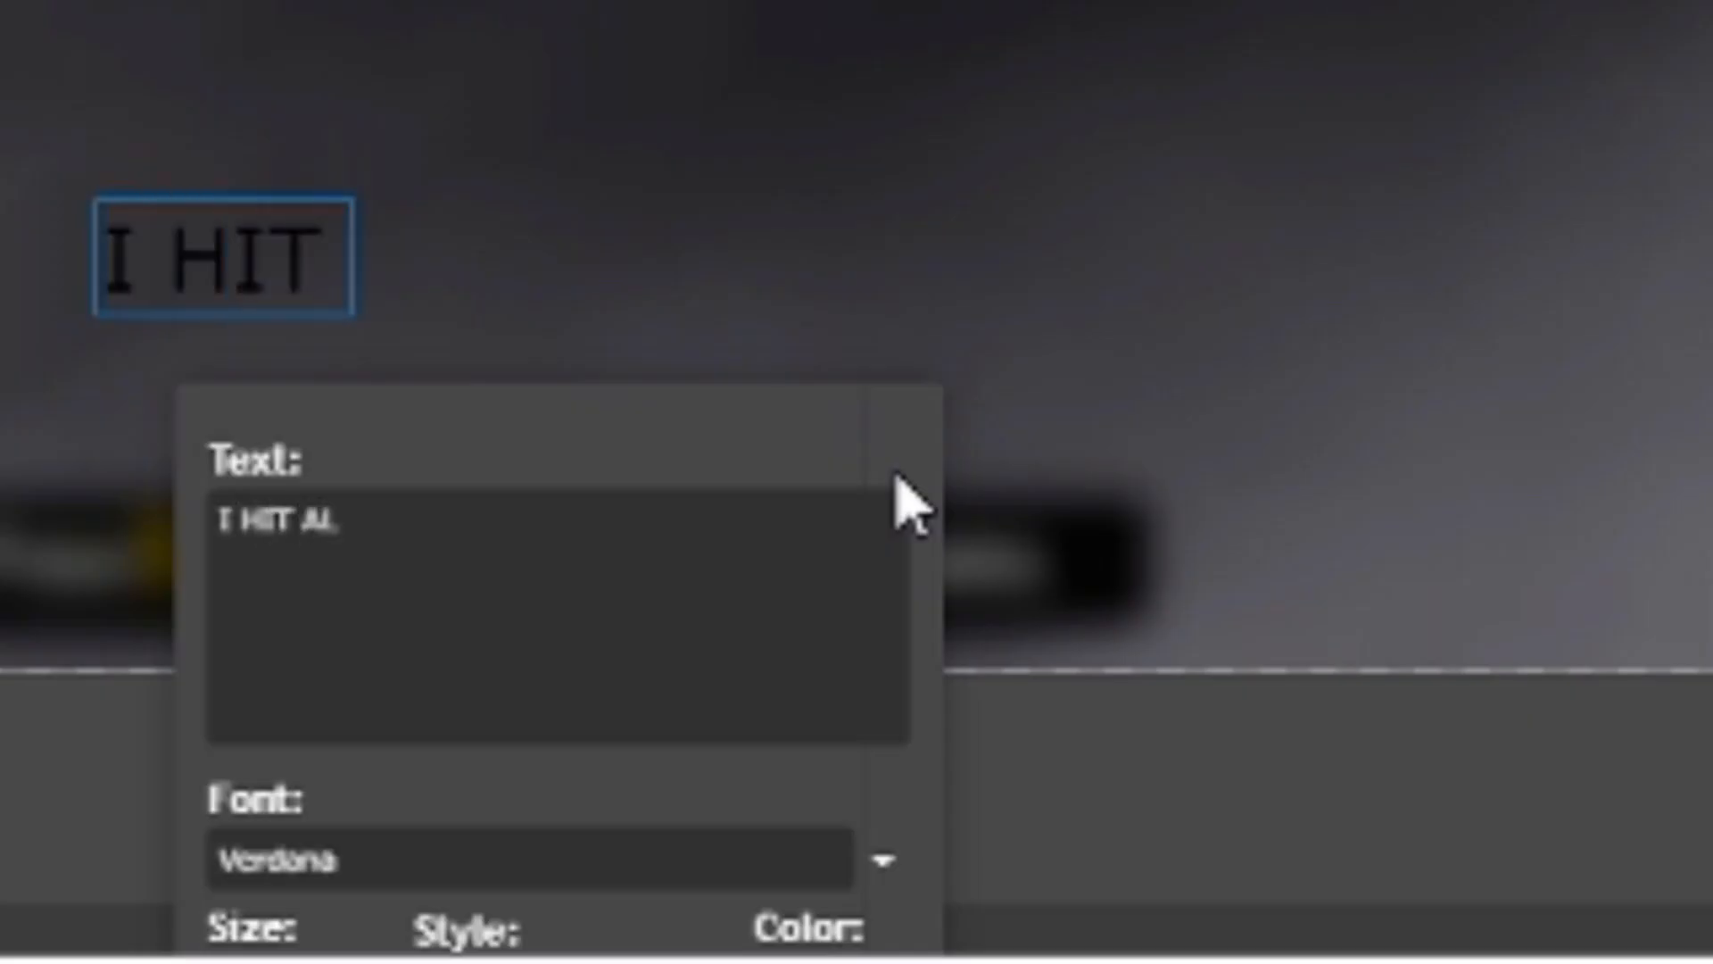
type("LSTAR!")
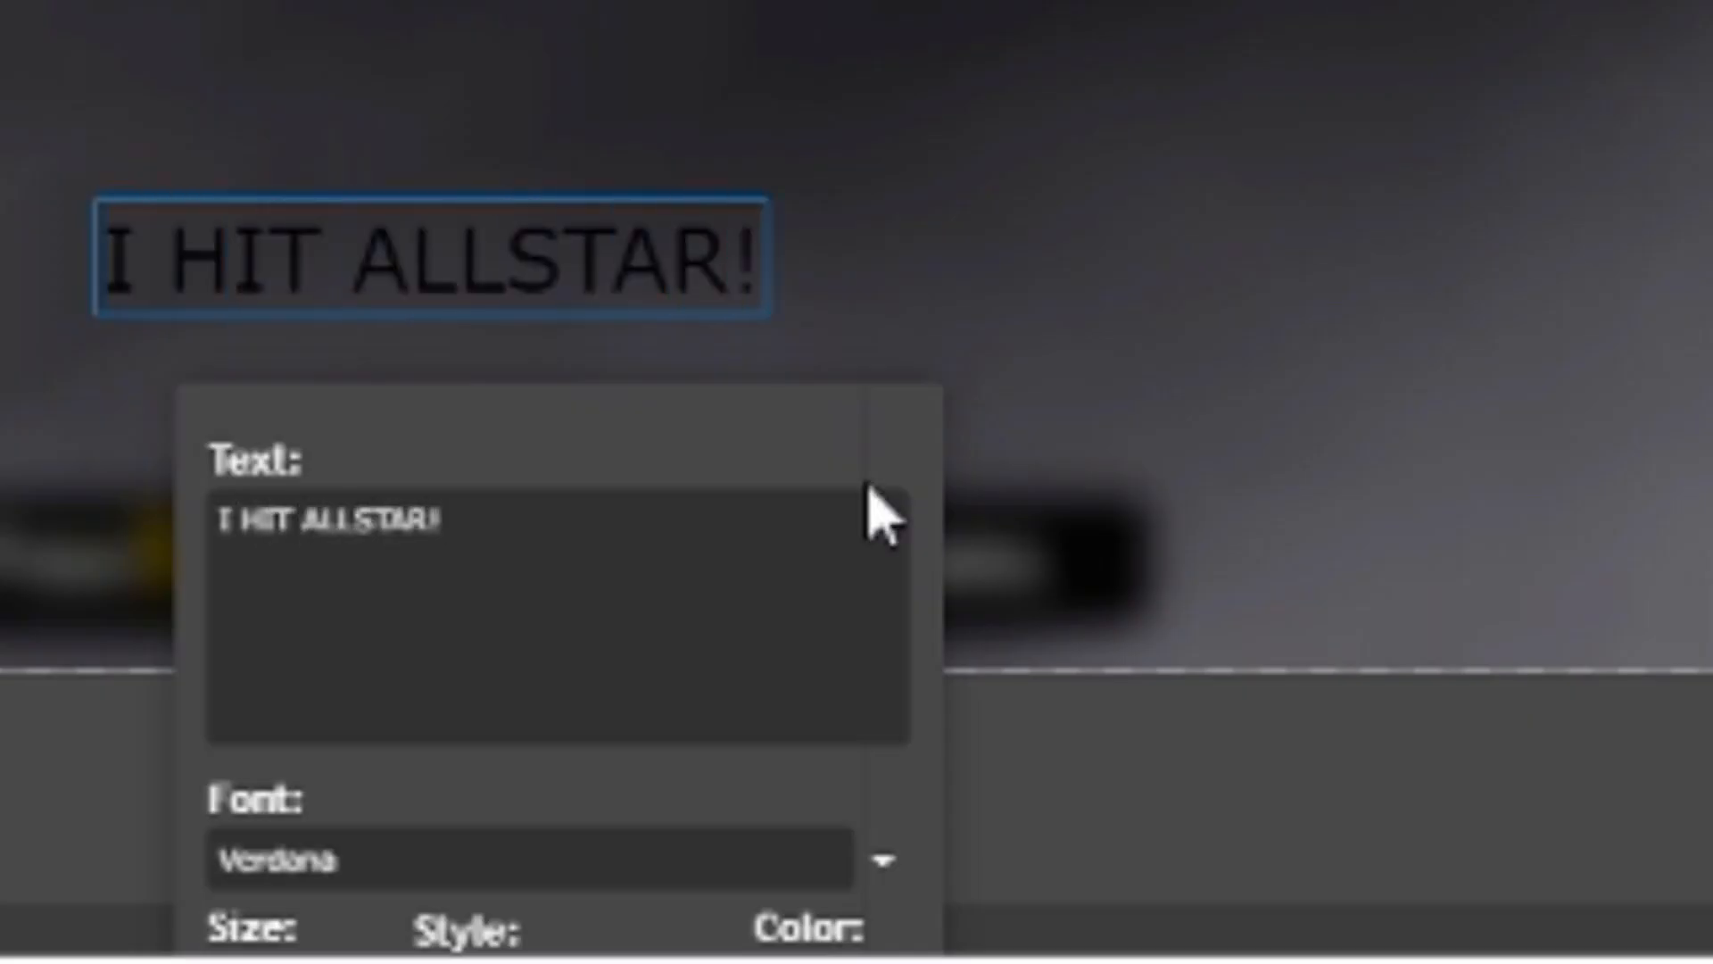
Step: Set the "I HIT ALLSTAR!" text to size 164 and change its font to Impact
left_click_drag(705, 421, 938, 38)
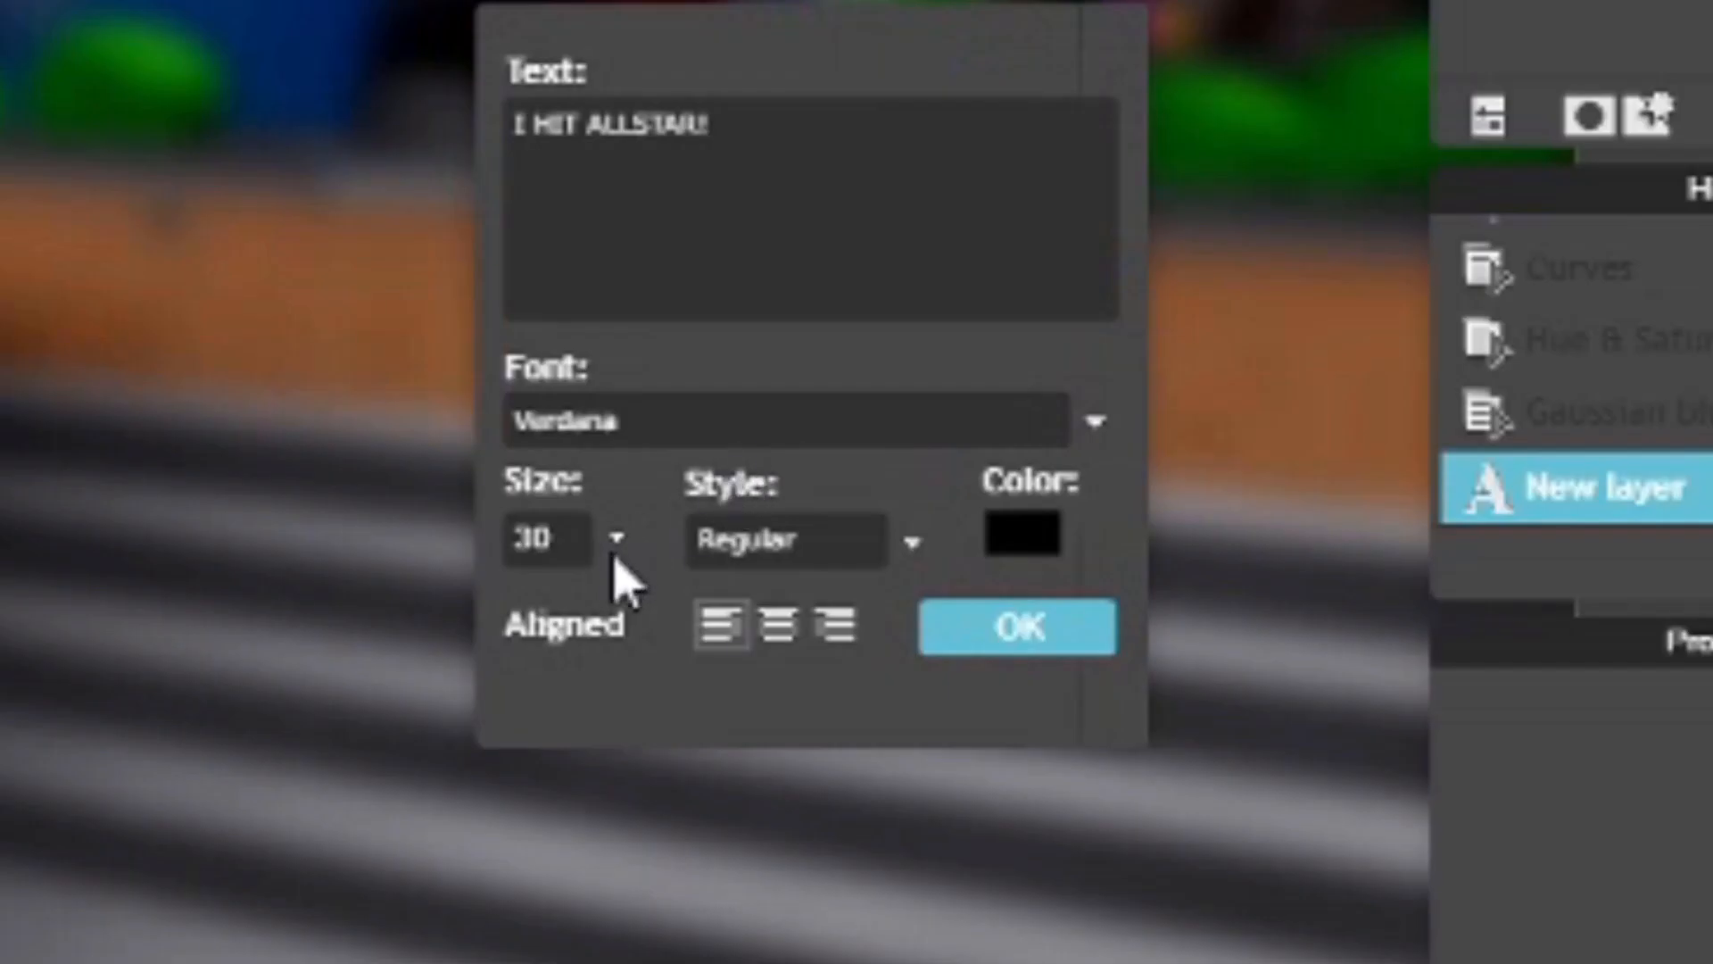
left_click(614, 544)
left_click_drag(390, 616, 393, 641)
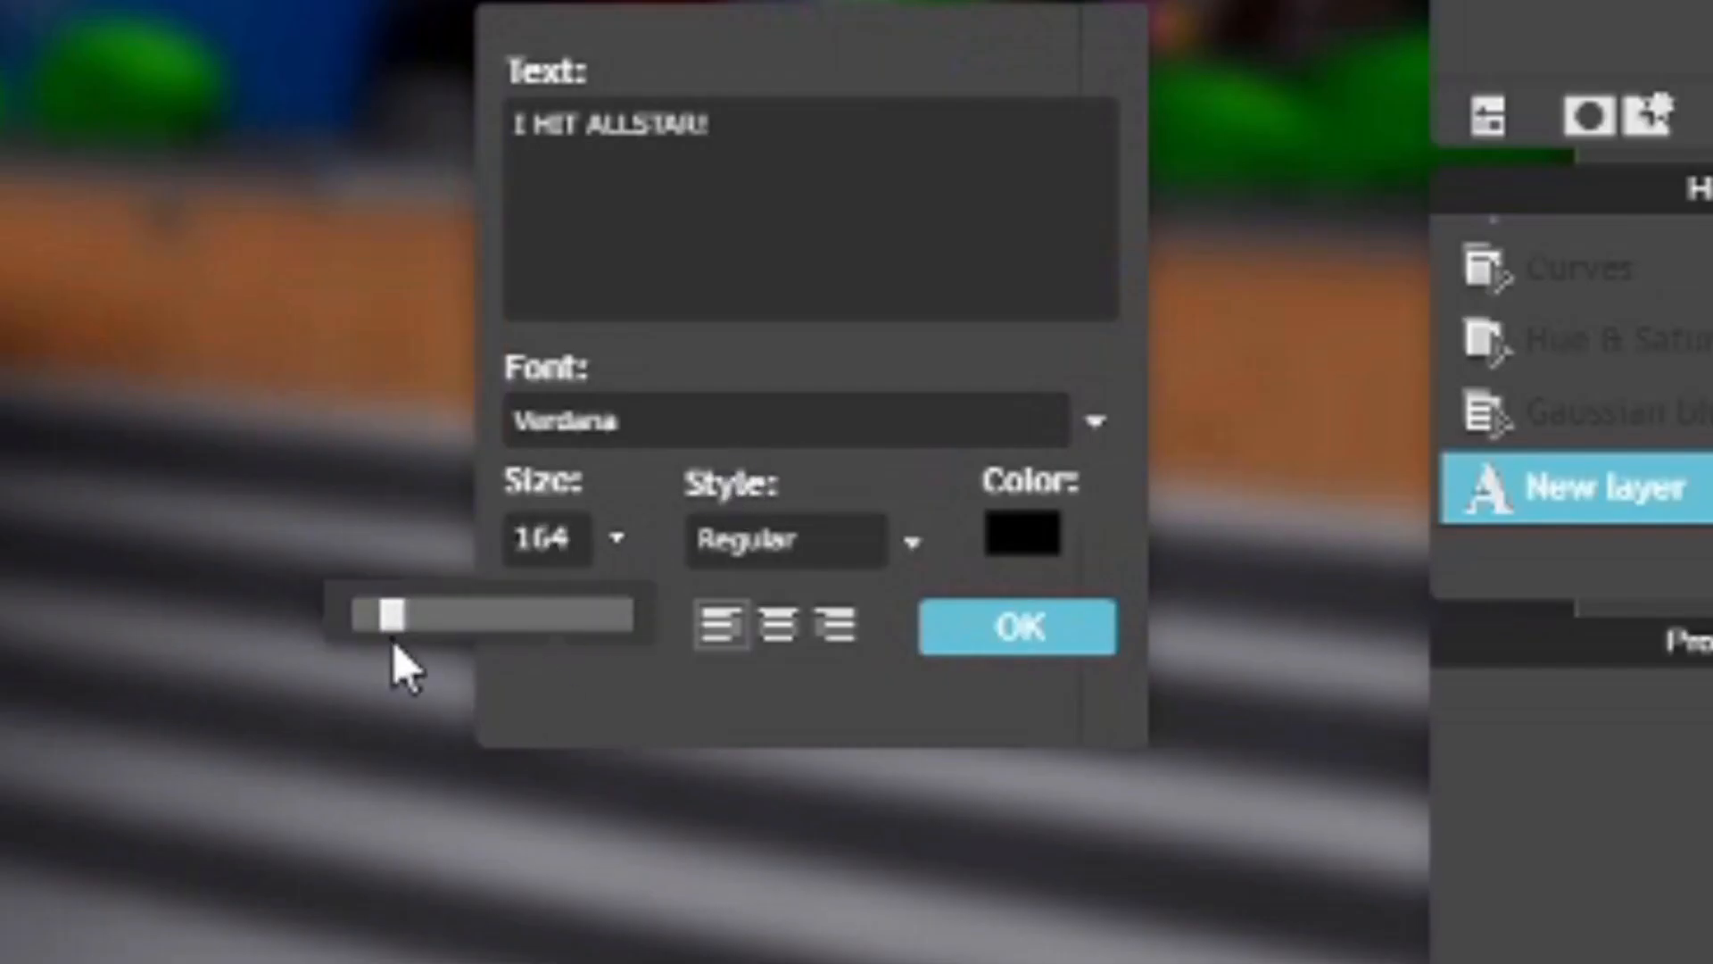
left_click(394, 656)
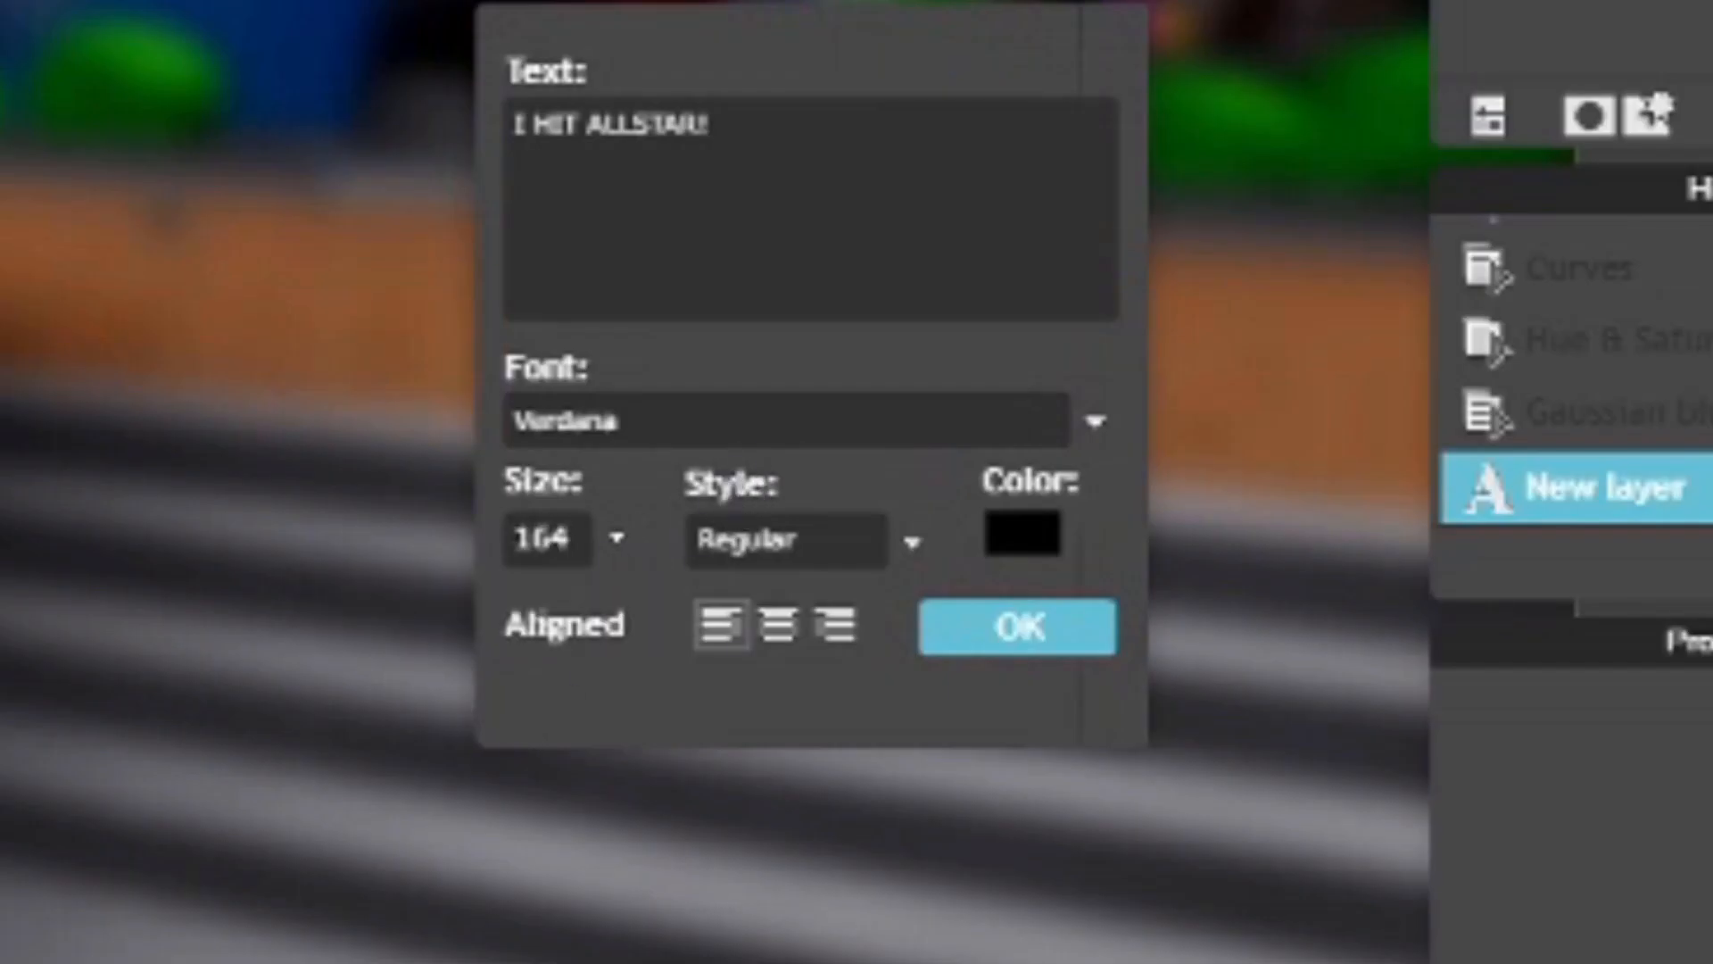
left_click(713, 437)
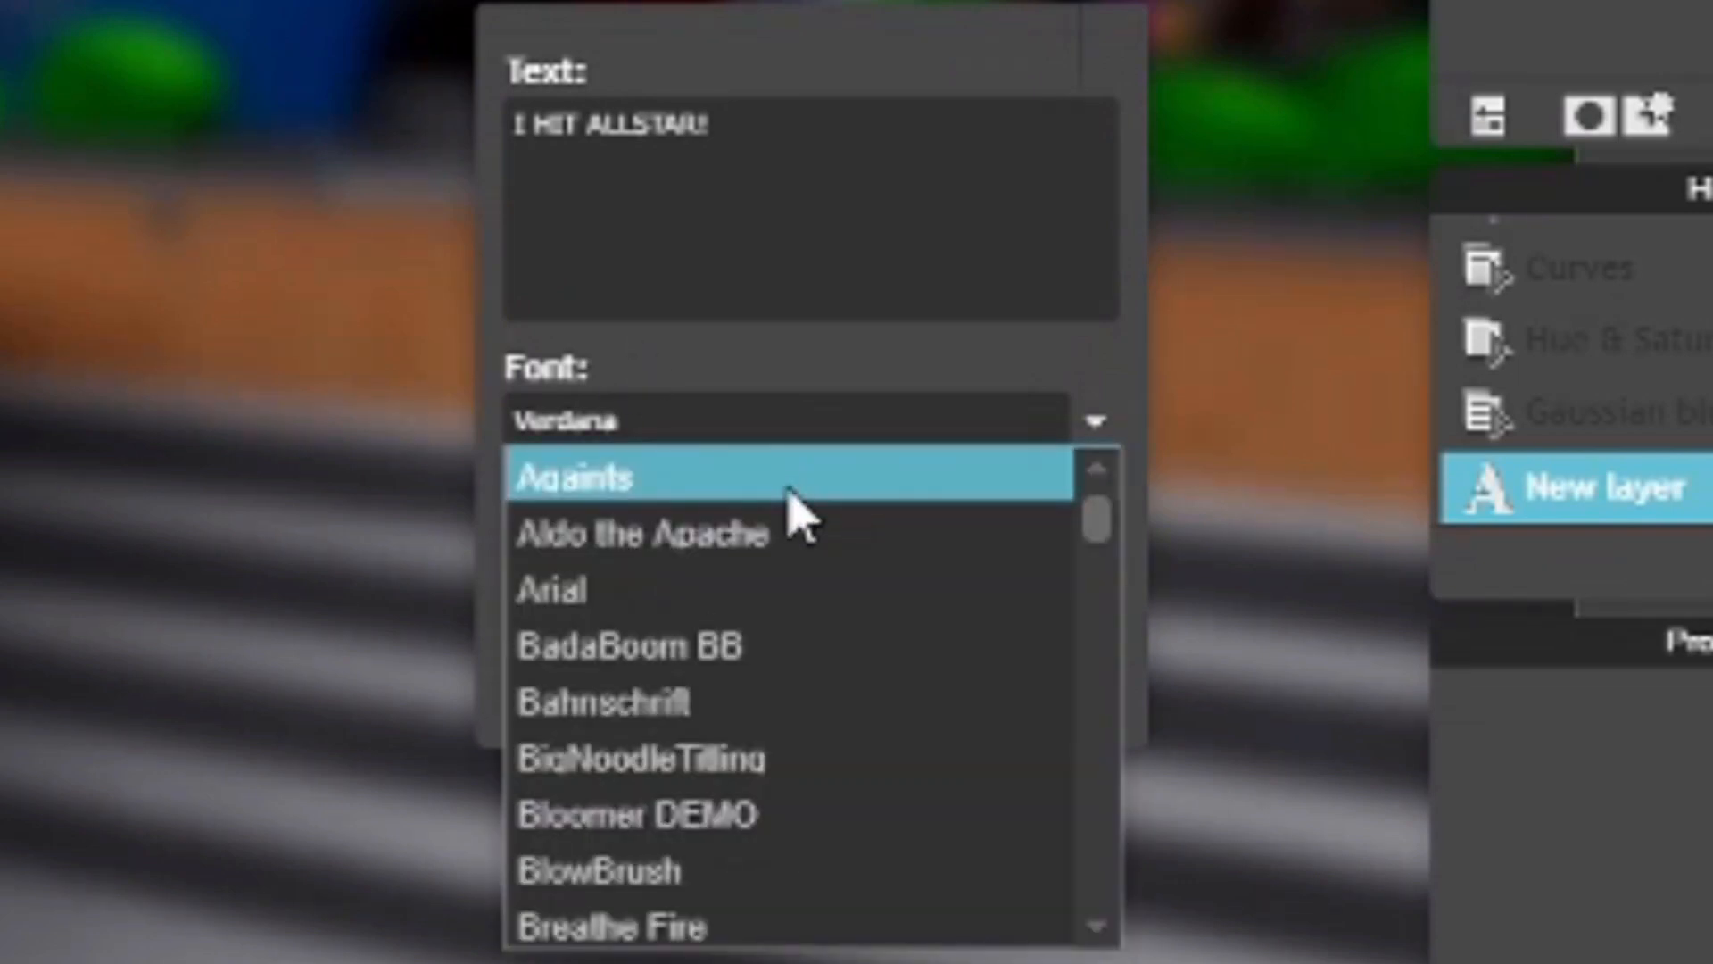
scroll(765, 662, "down", 6)
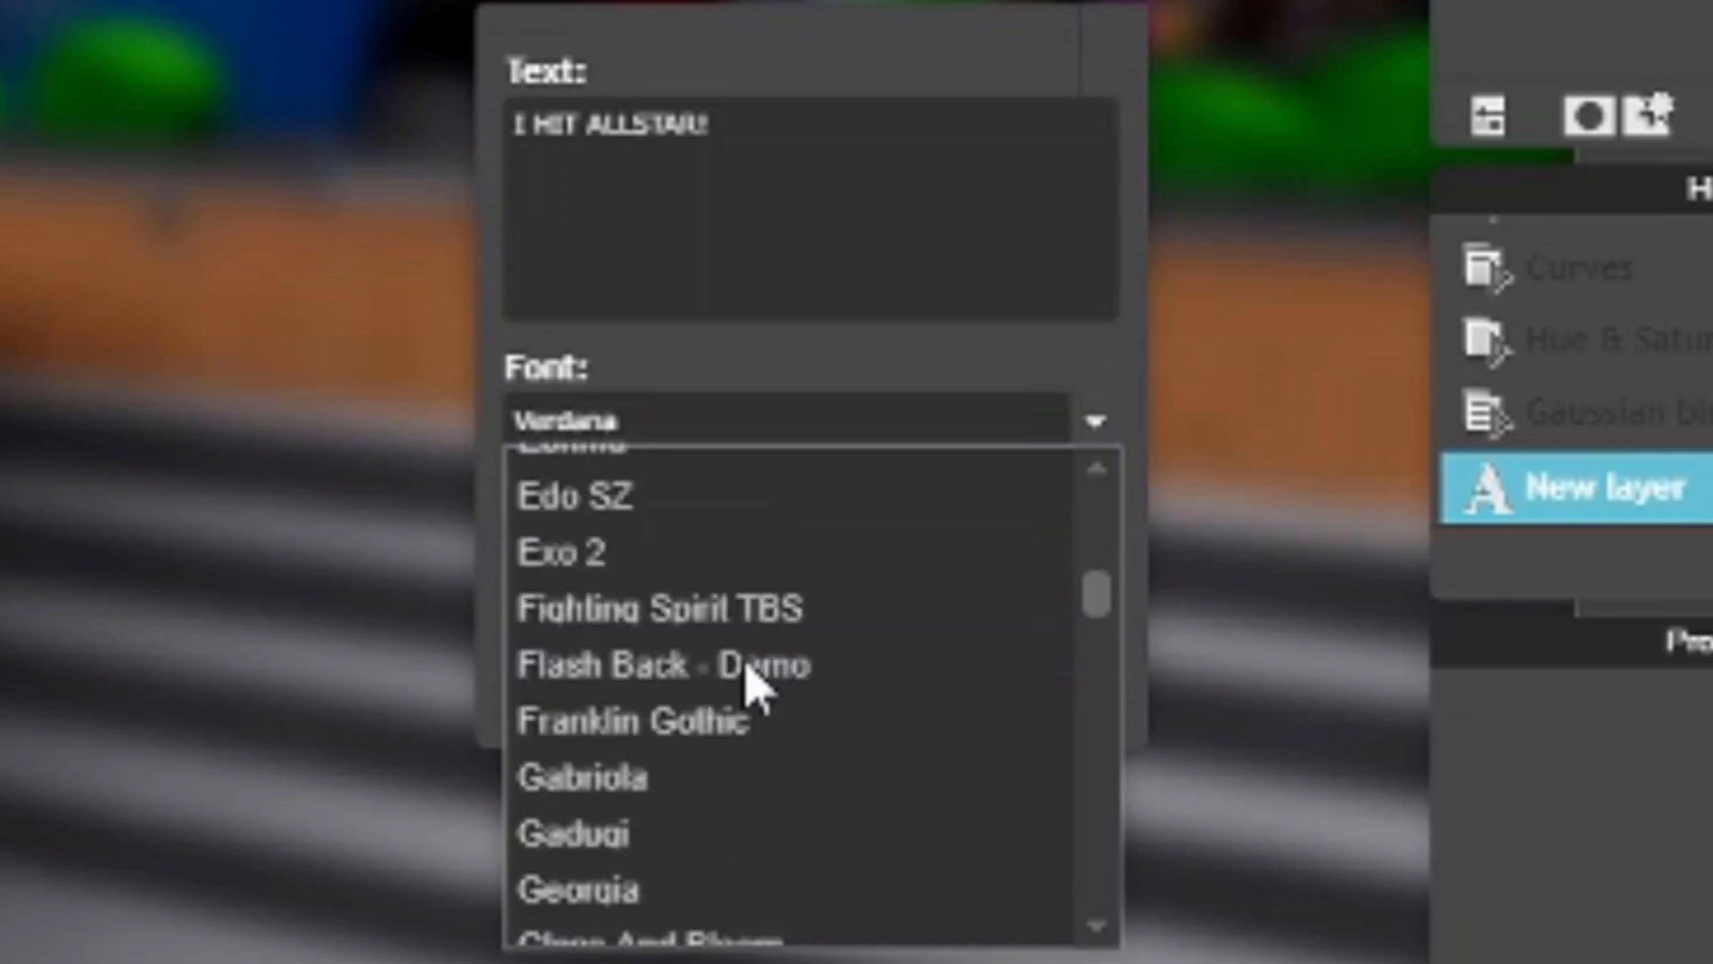
scroll(748, 680, "down", 3)
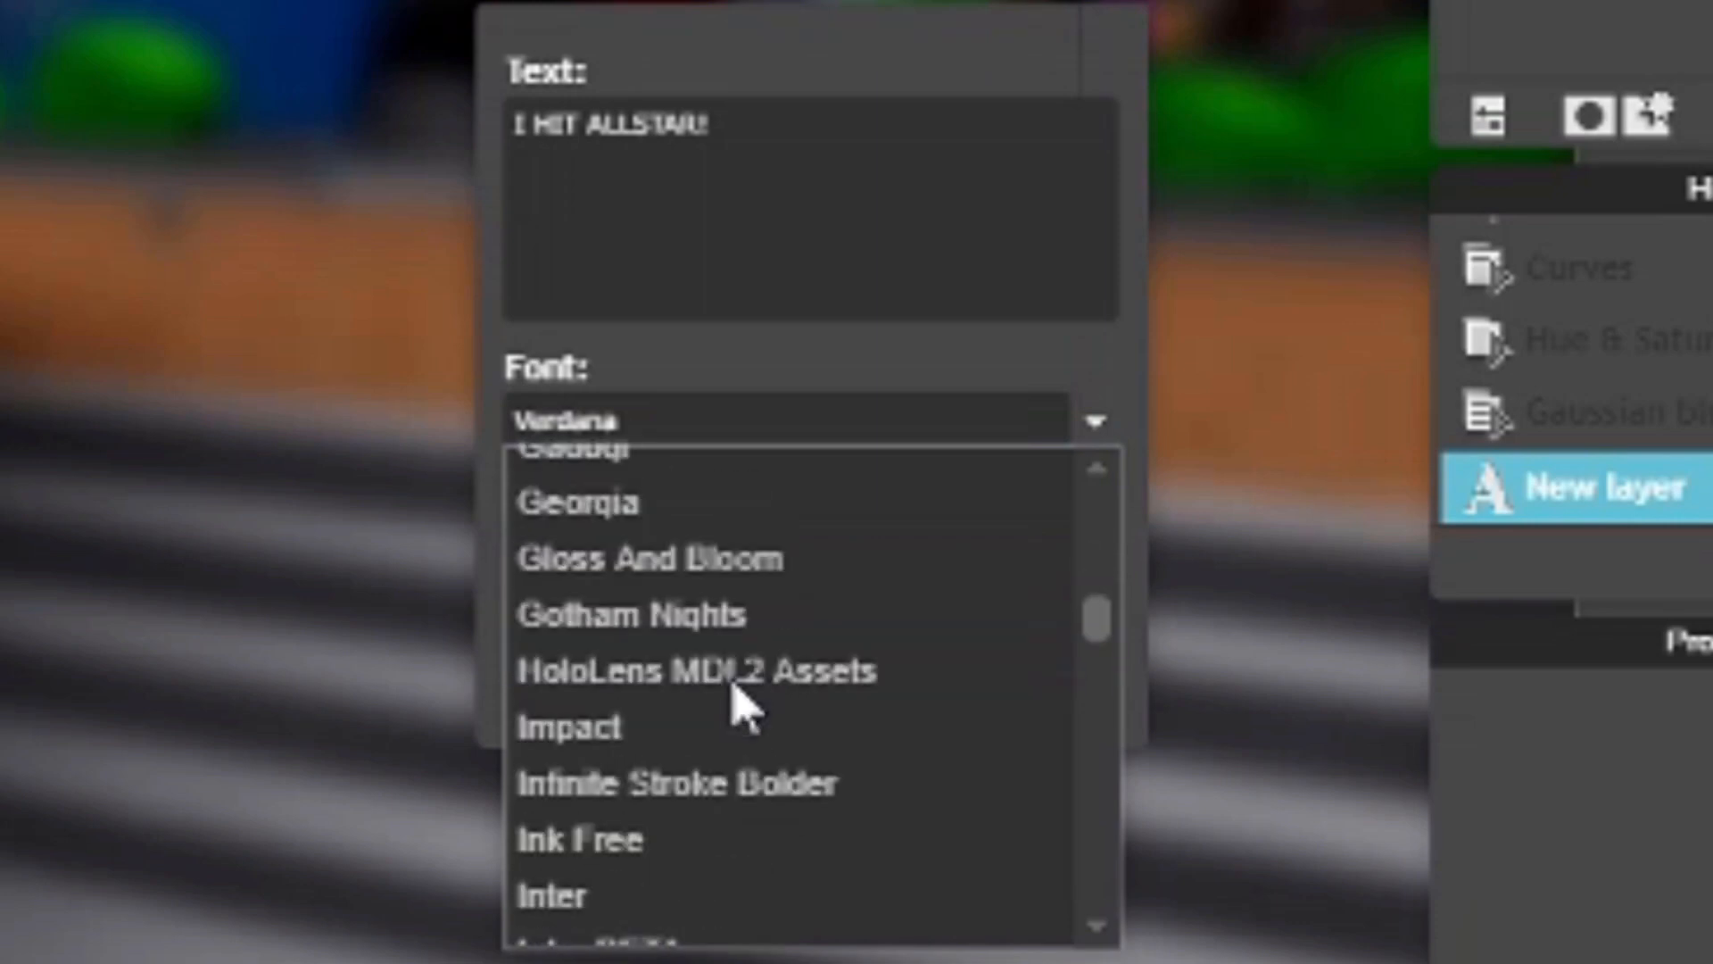
left_click(714, 749)
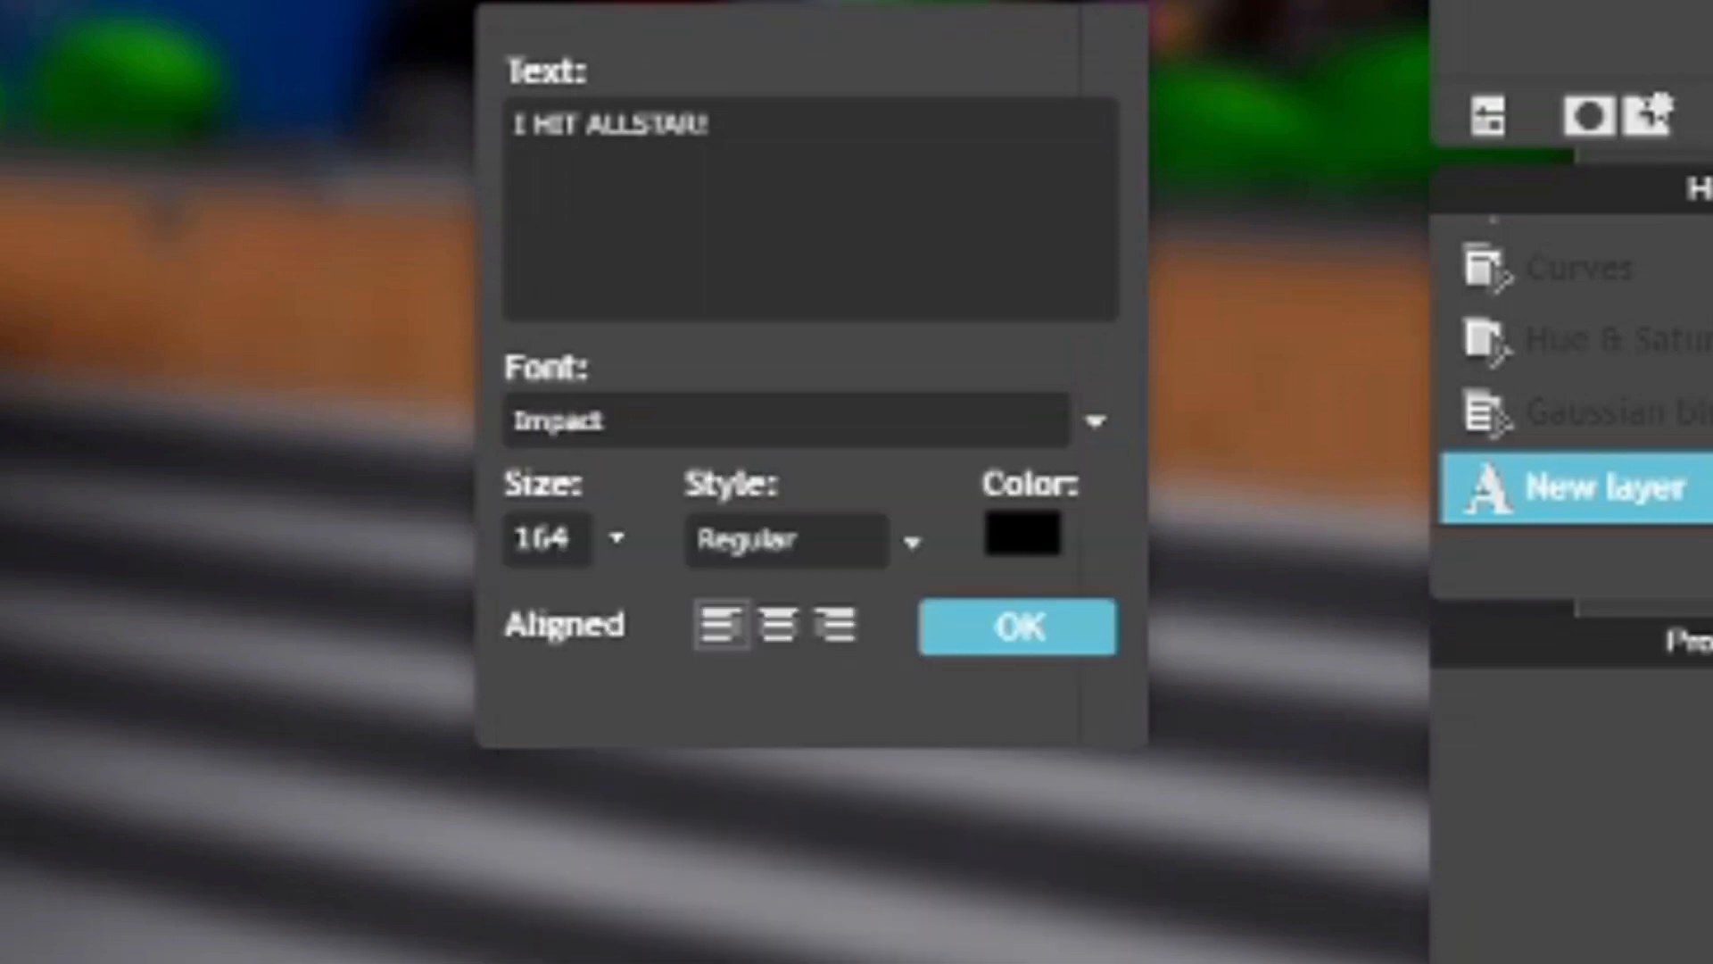
Step: Enlarge the "I HIT ALLSTAR!" text to size 315 so it spans the lower part of the image
left_click(616, 538)
left_click(432, 612)
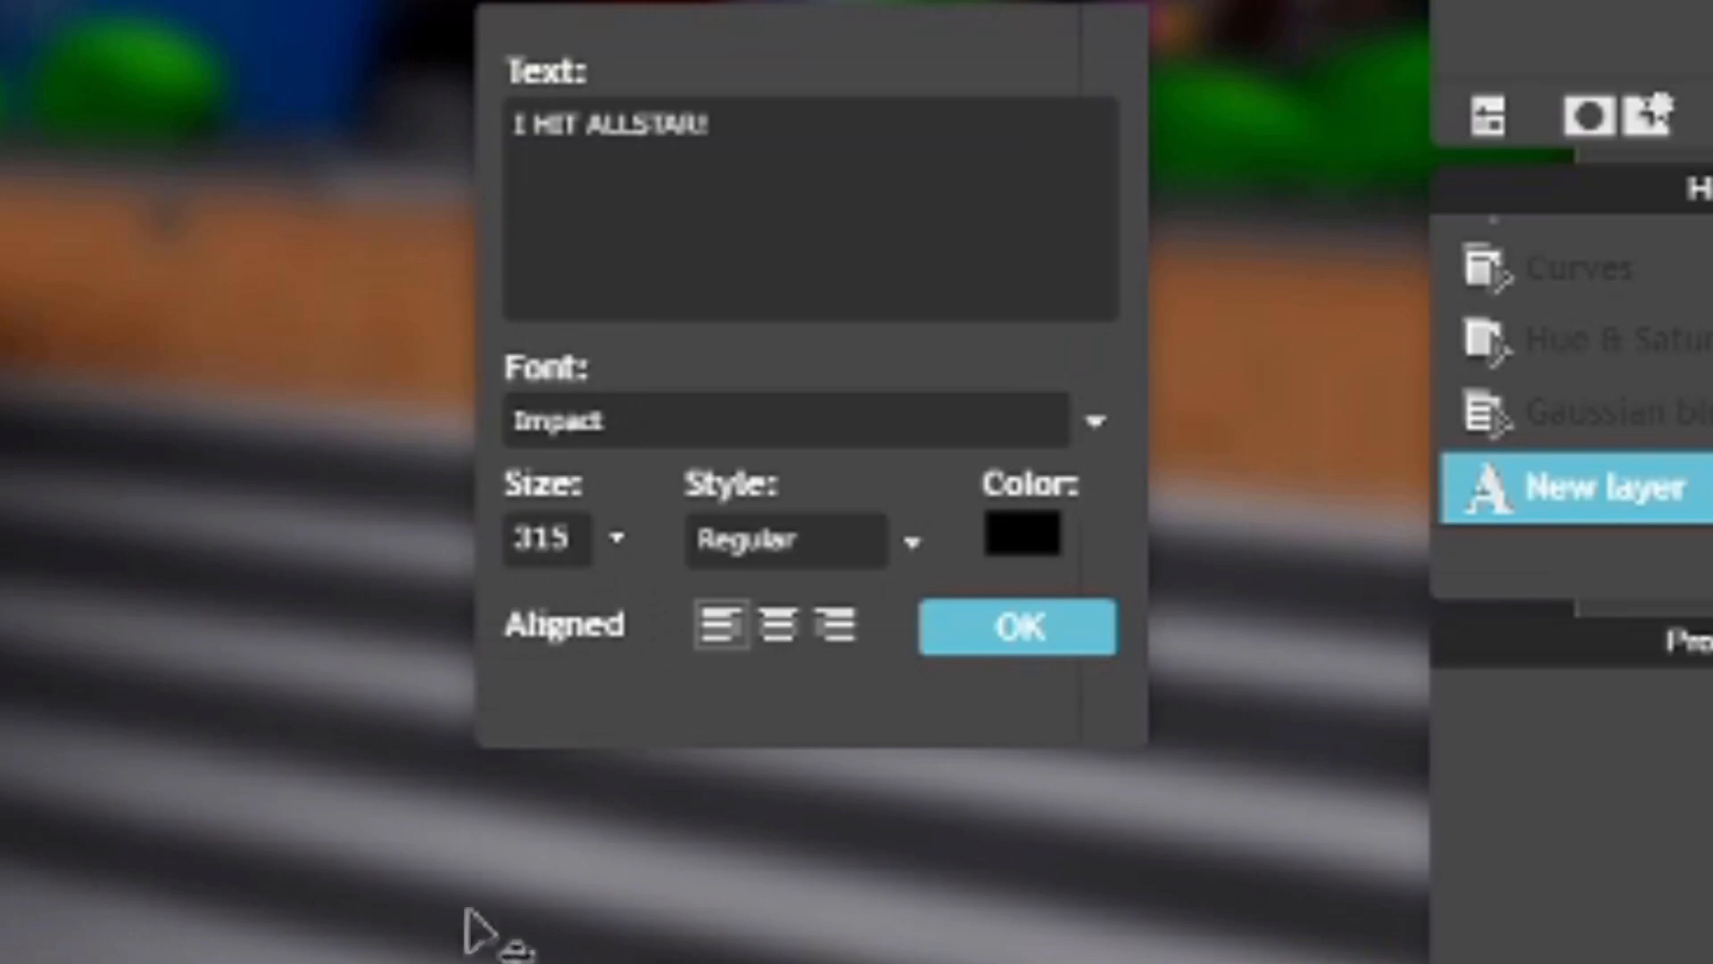
left_click(1008, 650)
left_click(991, 738)
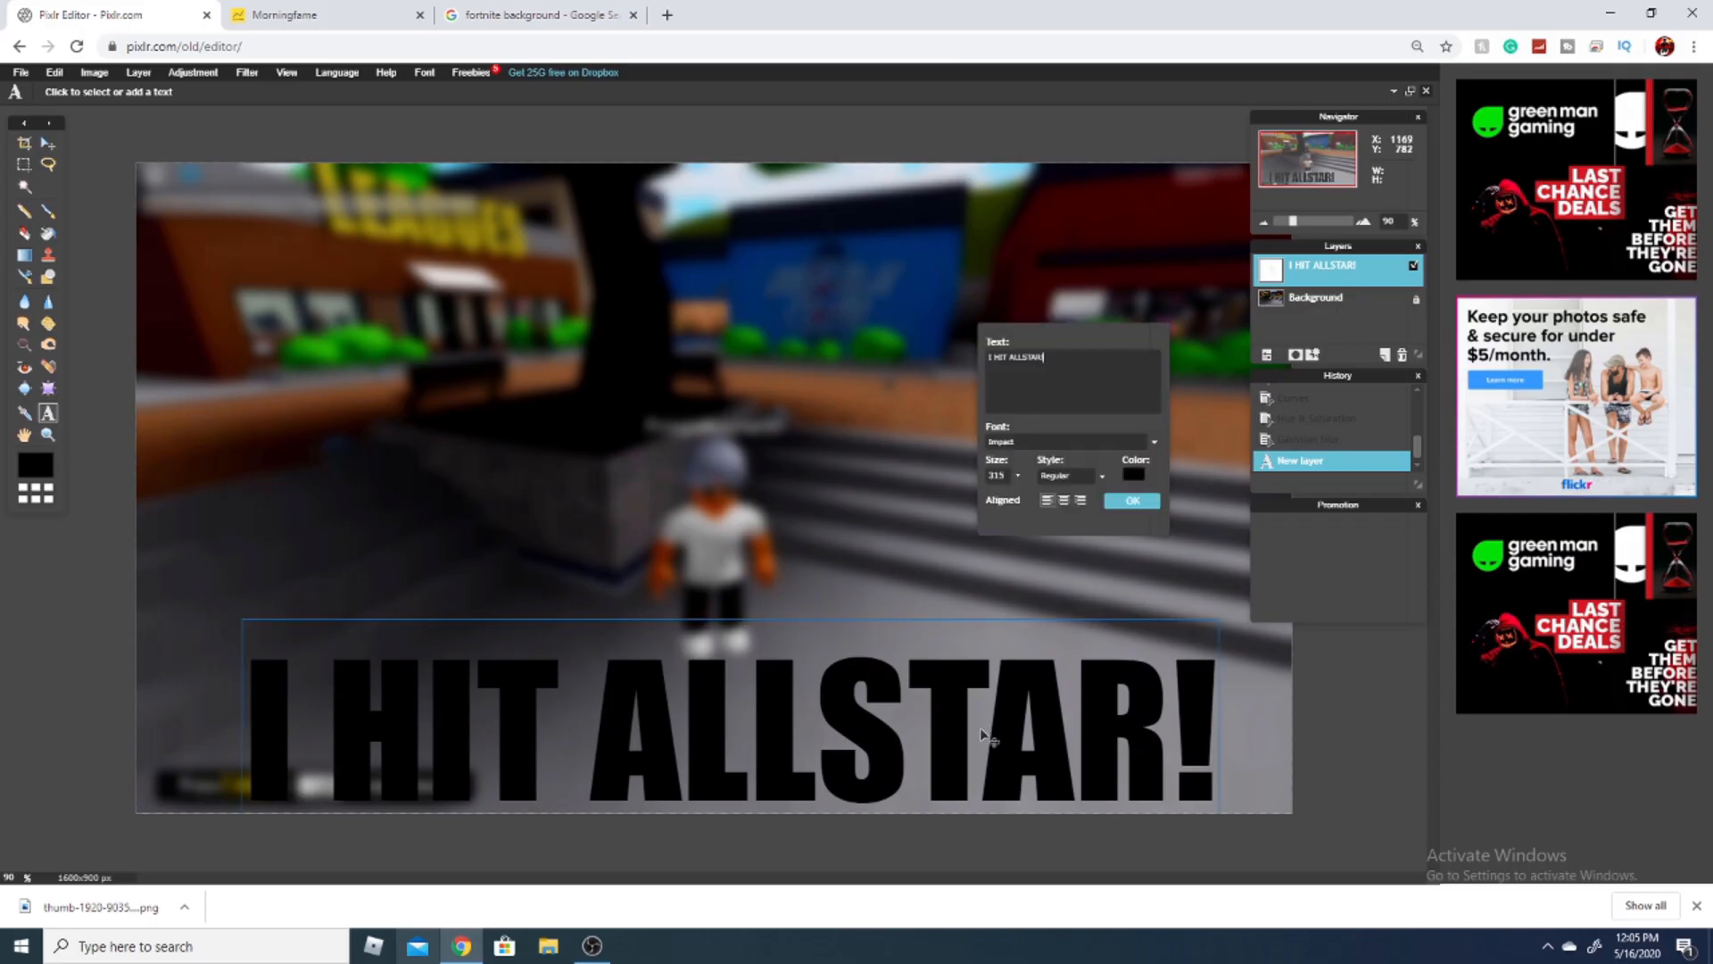
Step: Change the text color to white and finish editing the text
left_click(1135, 475)
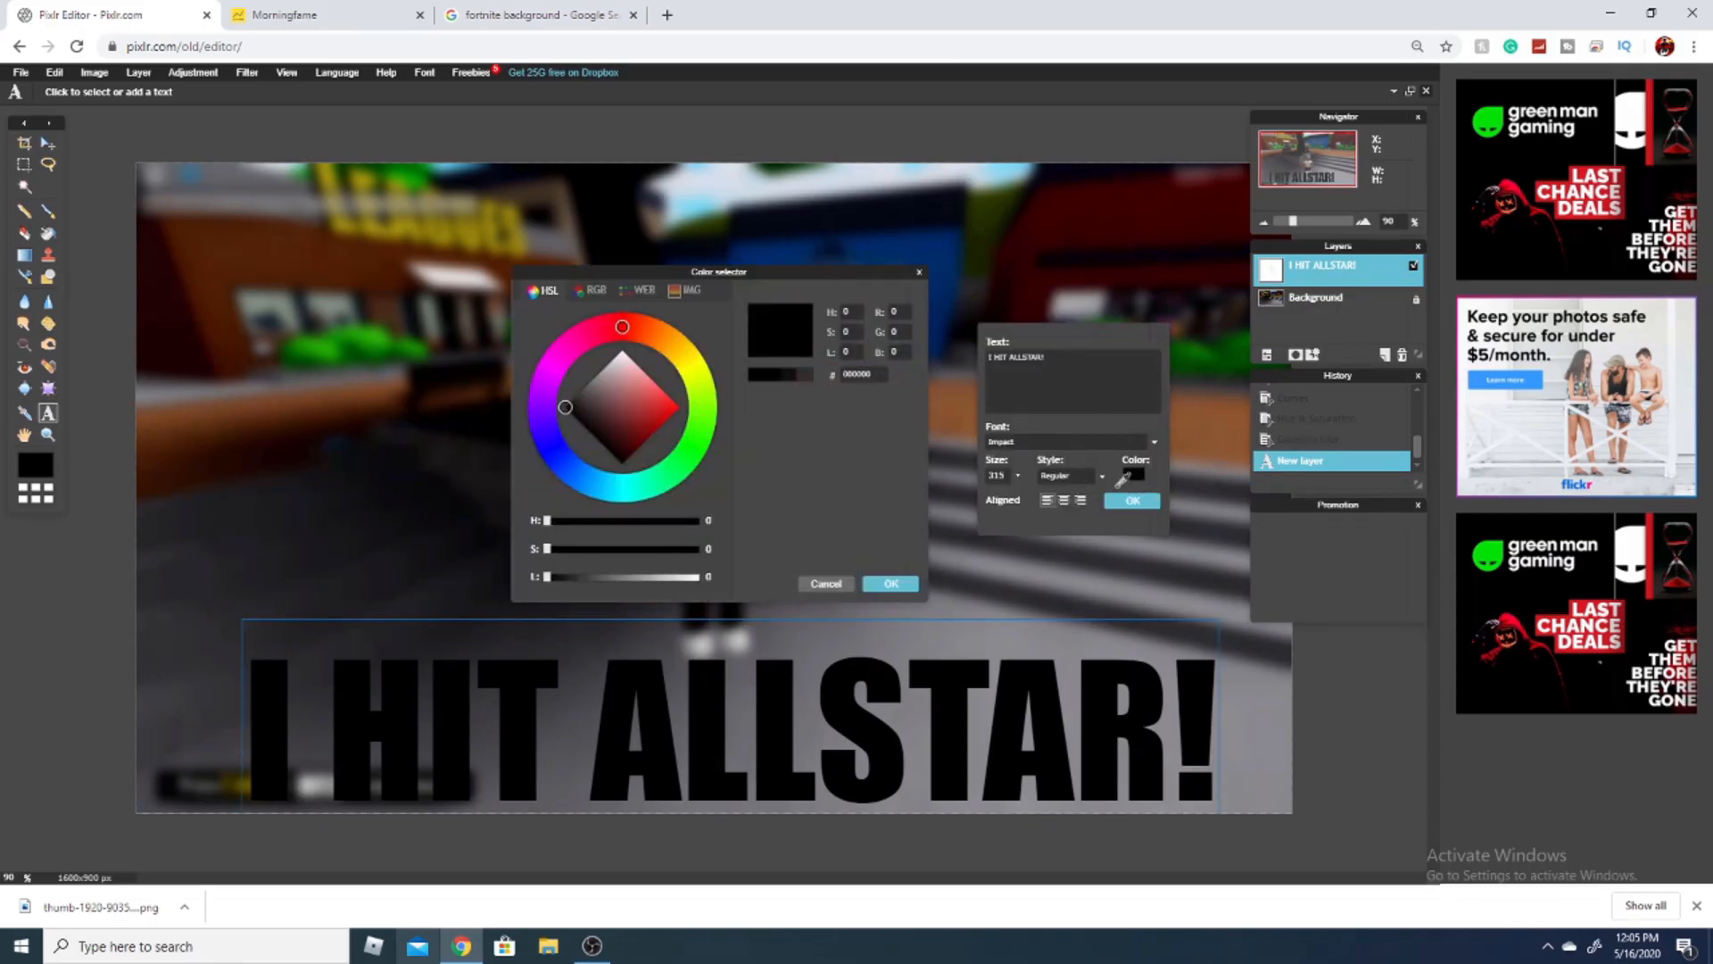
left_click_drag(629, 405, 621, 350)
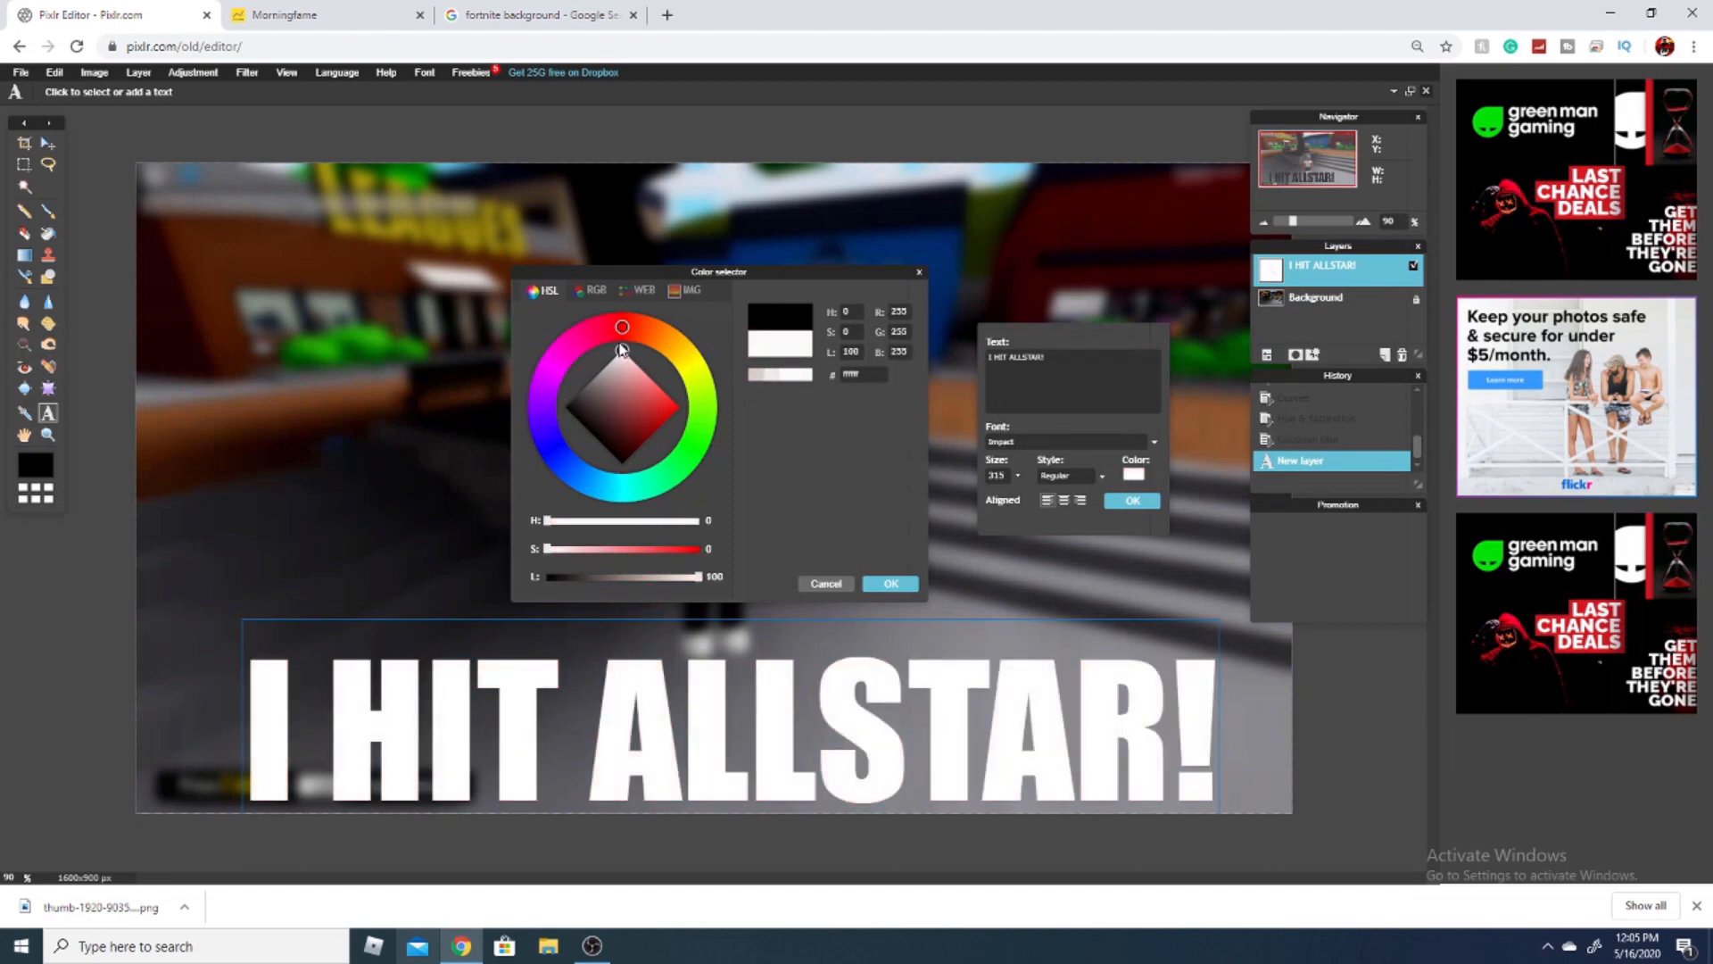
left_click(893, 585)
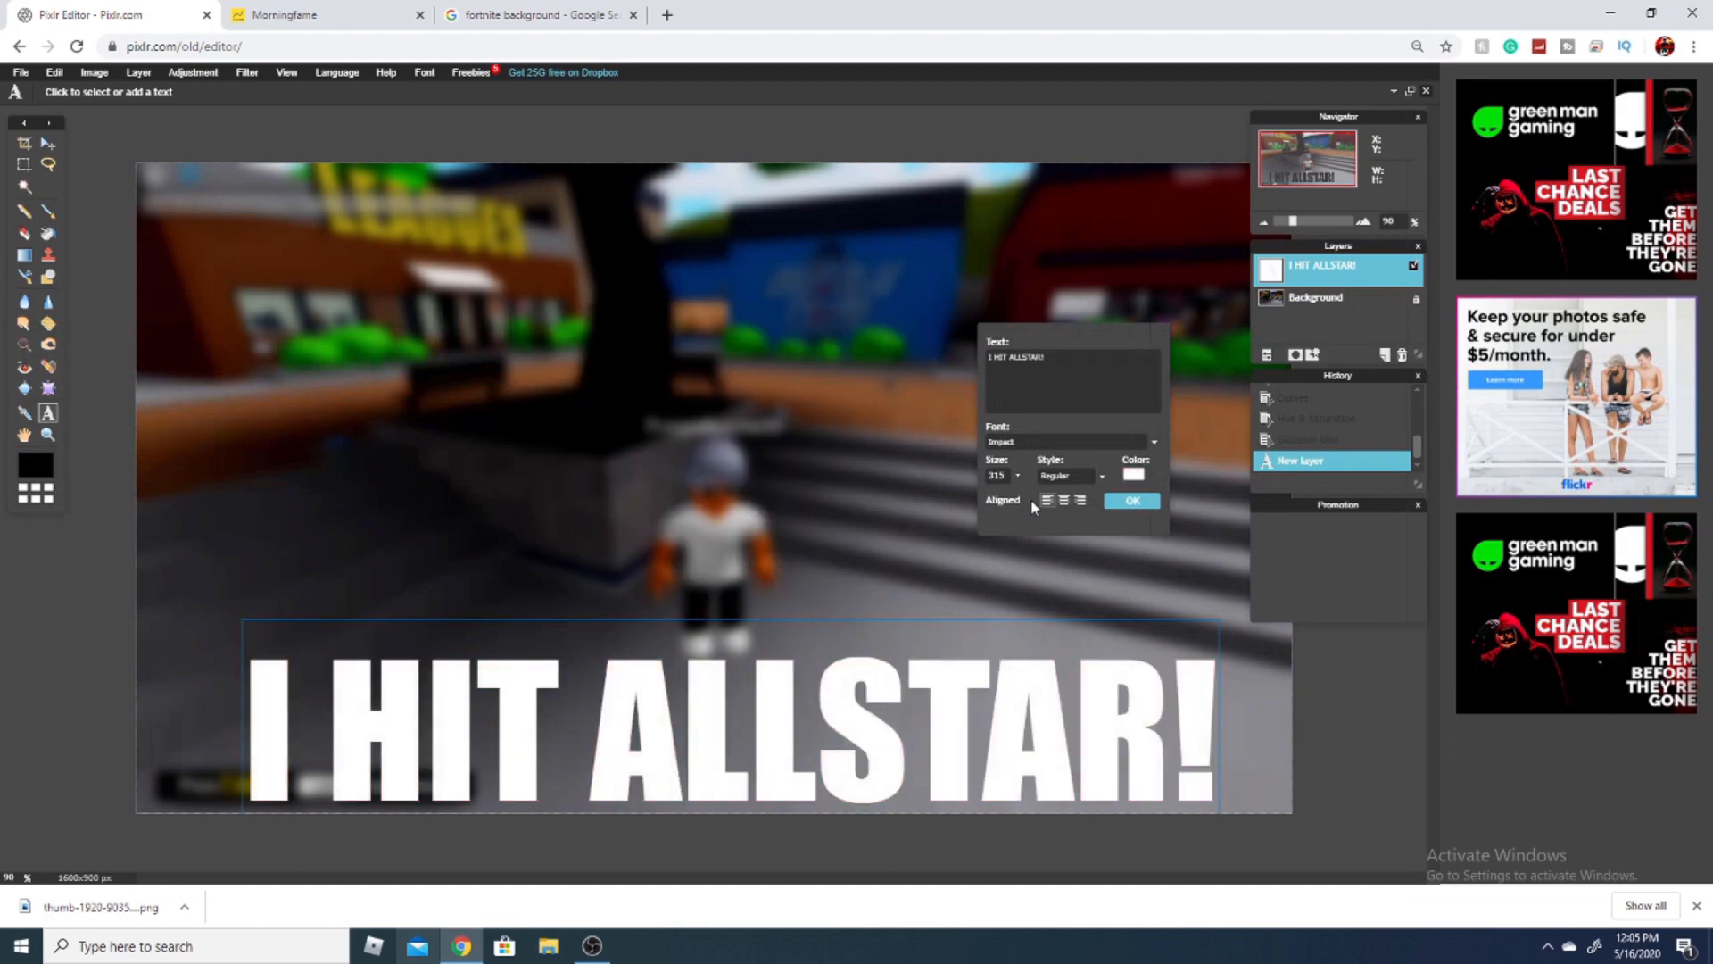
left_click(1129, 500)
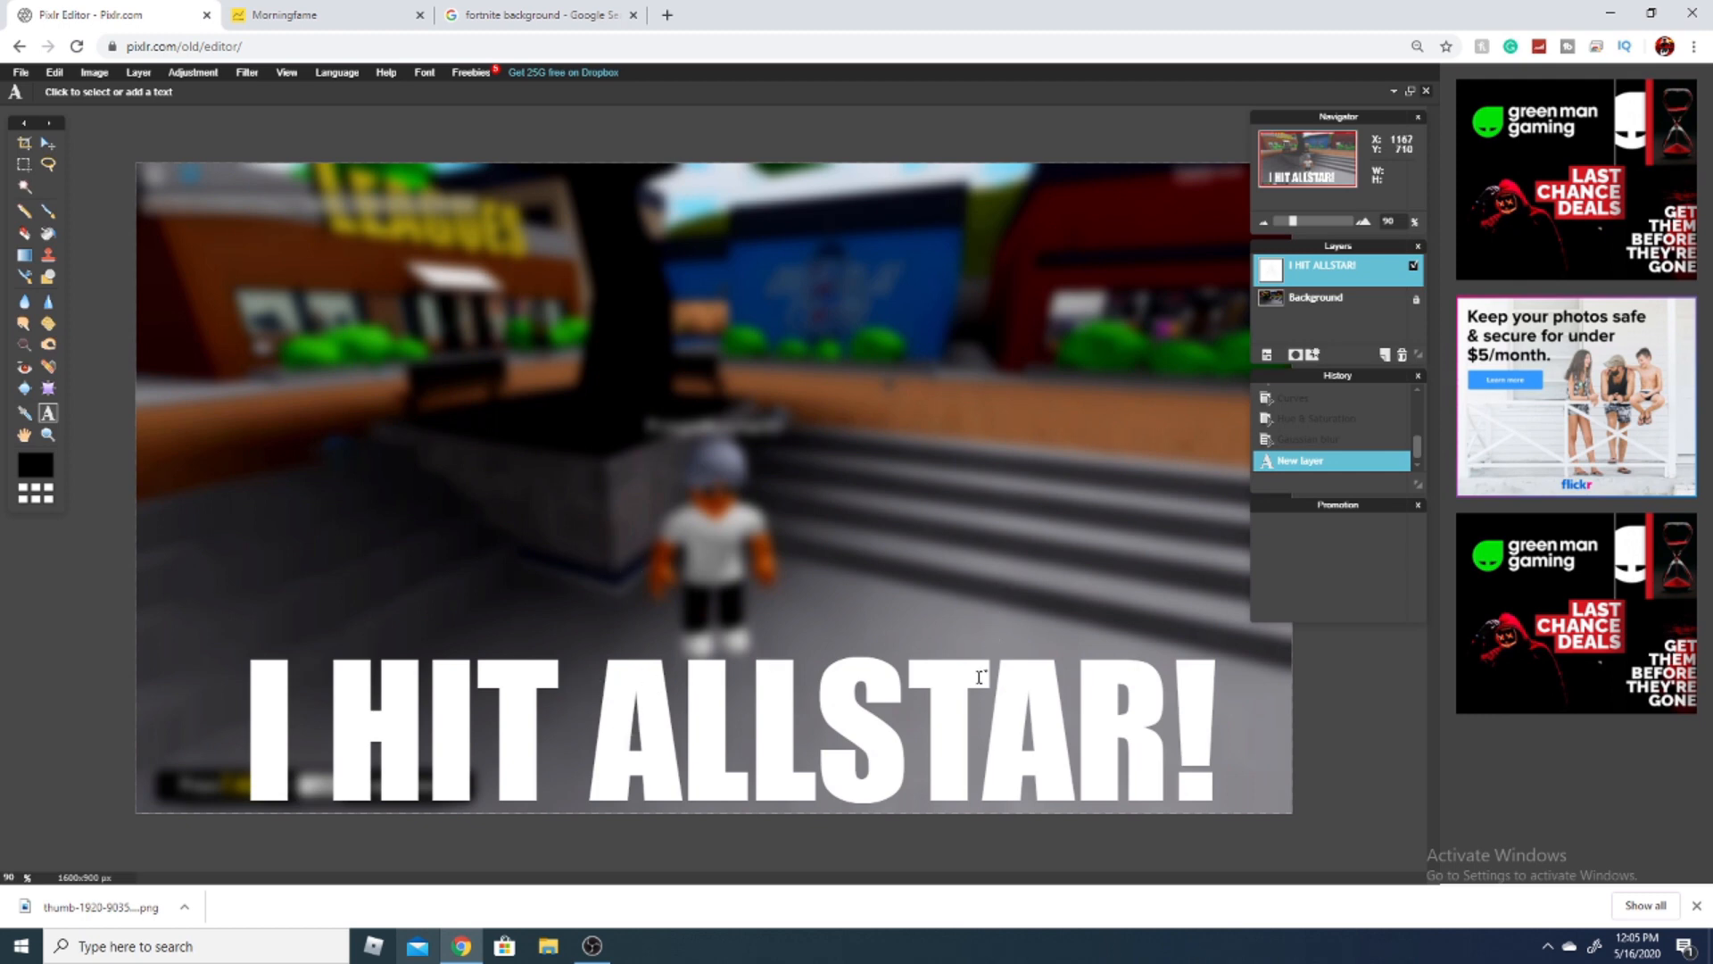
Step: Add an outer glow layer style to the "I HIT ALLSTAR!" layer with a size of about 51
right_click(1291, 266)
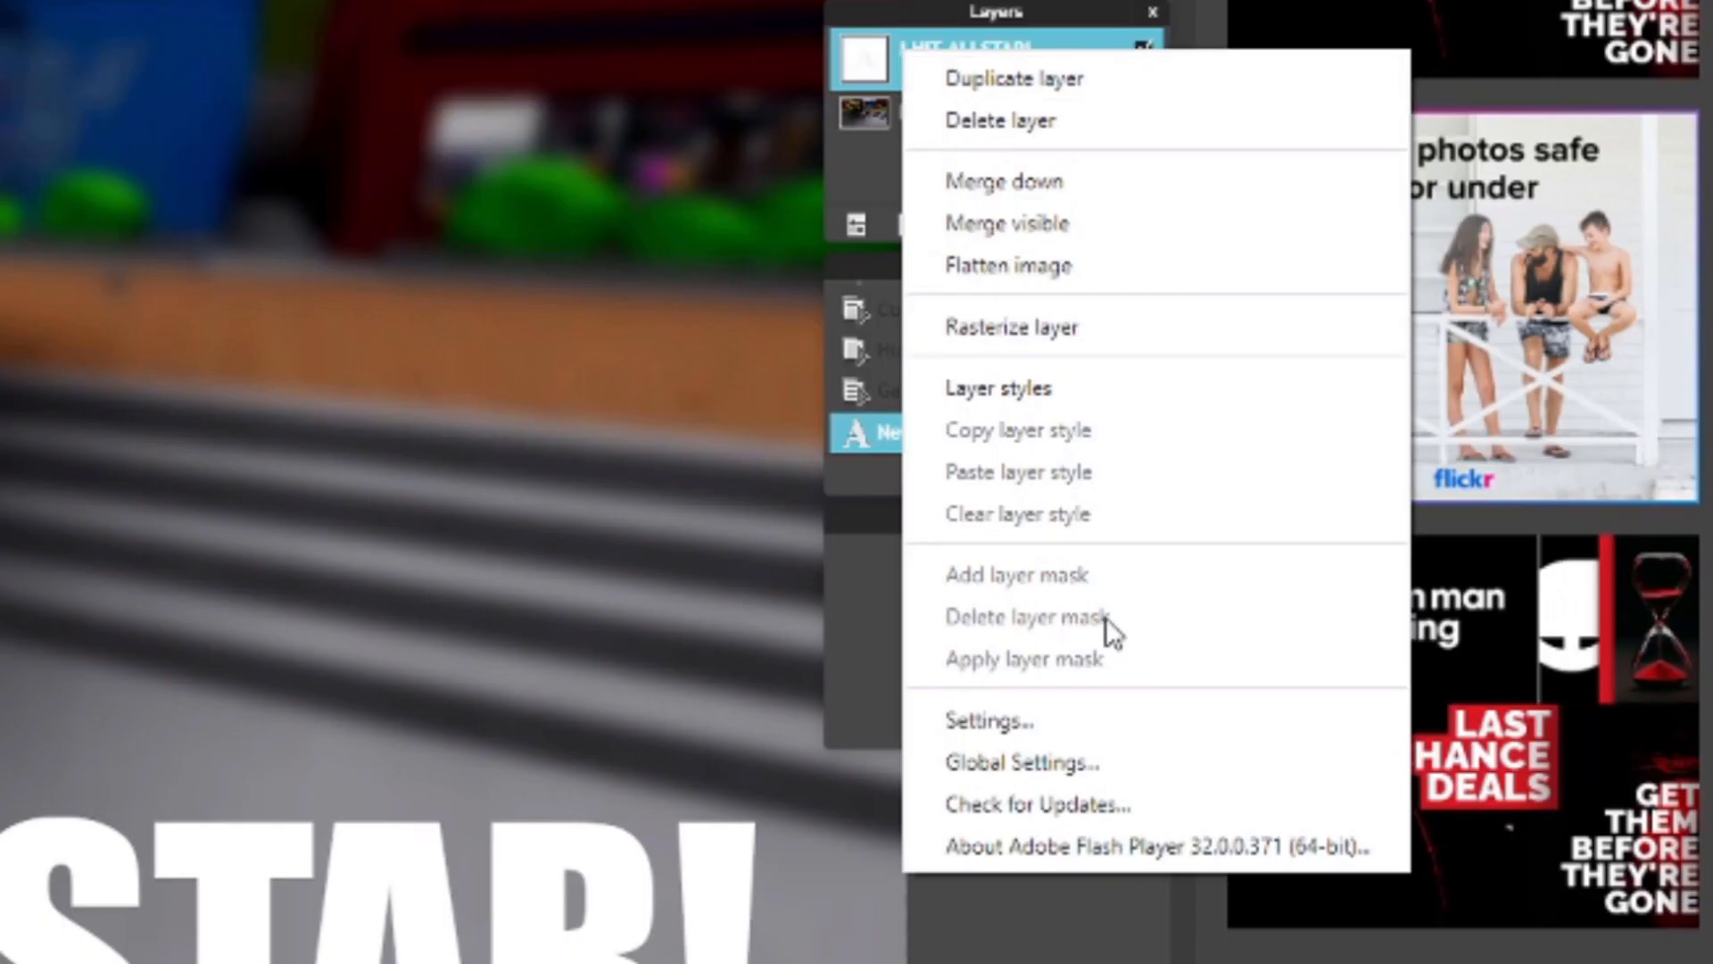
left_click(1092, 388)
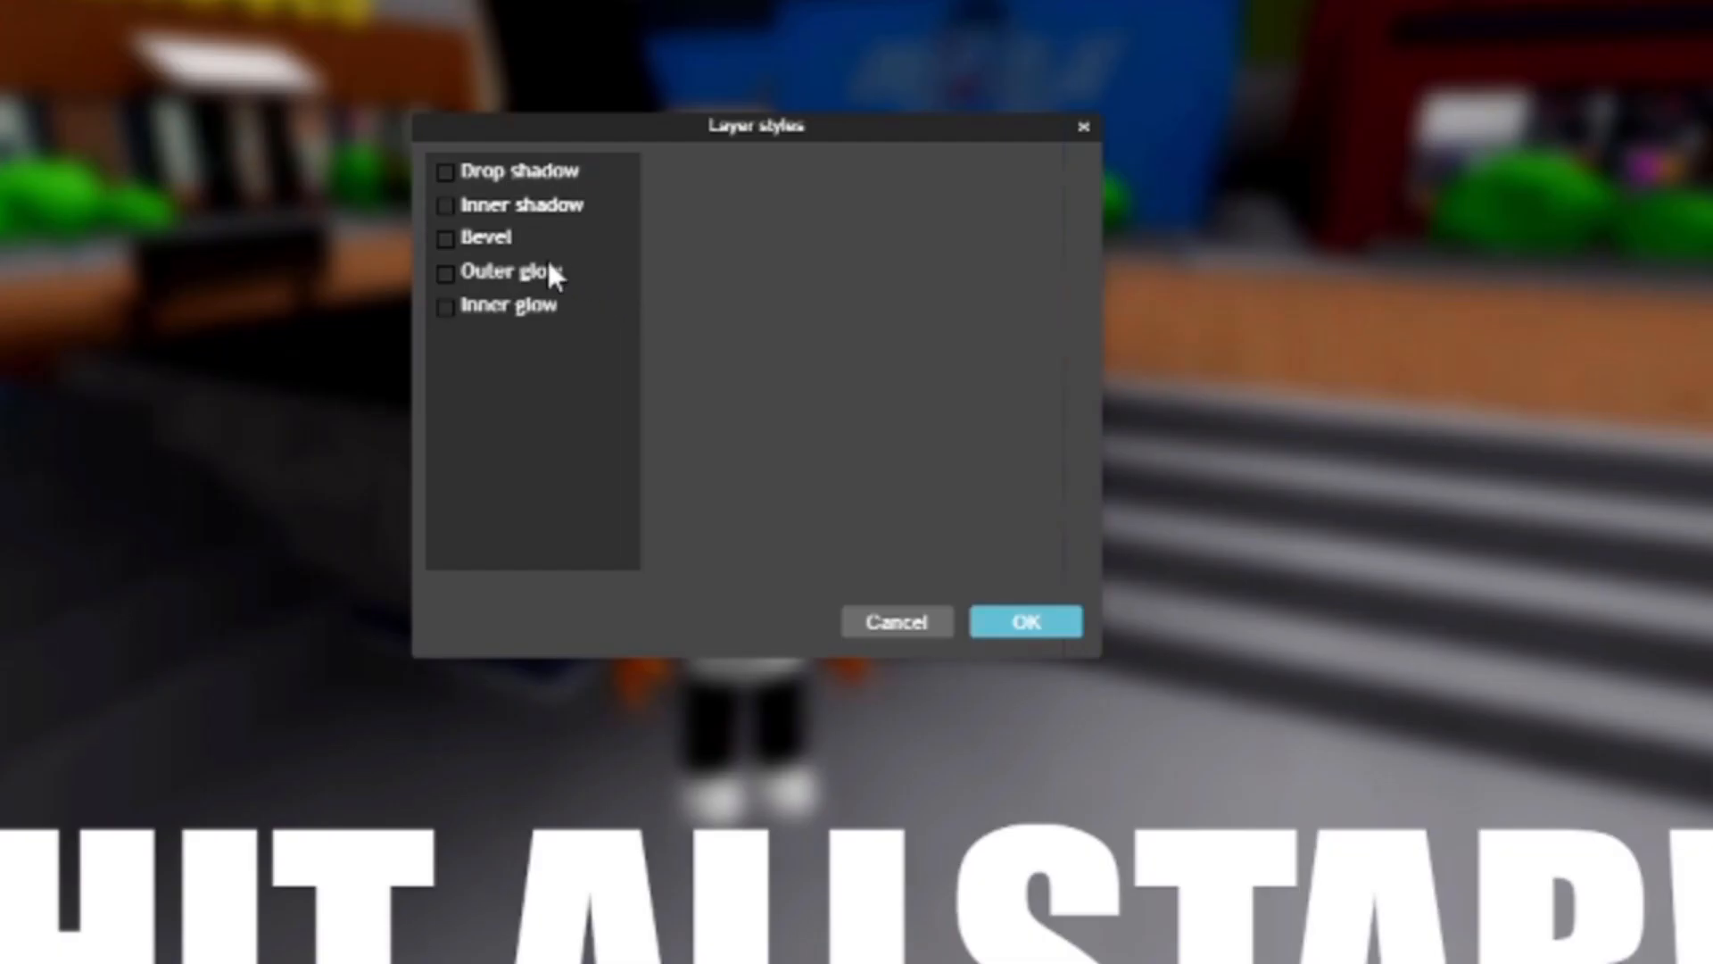
left_click(546, 273)
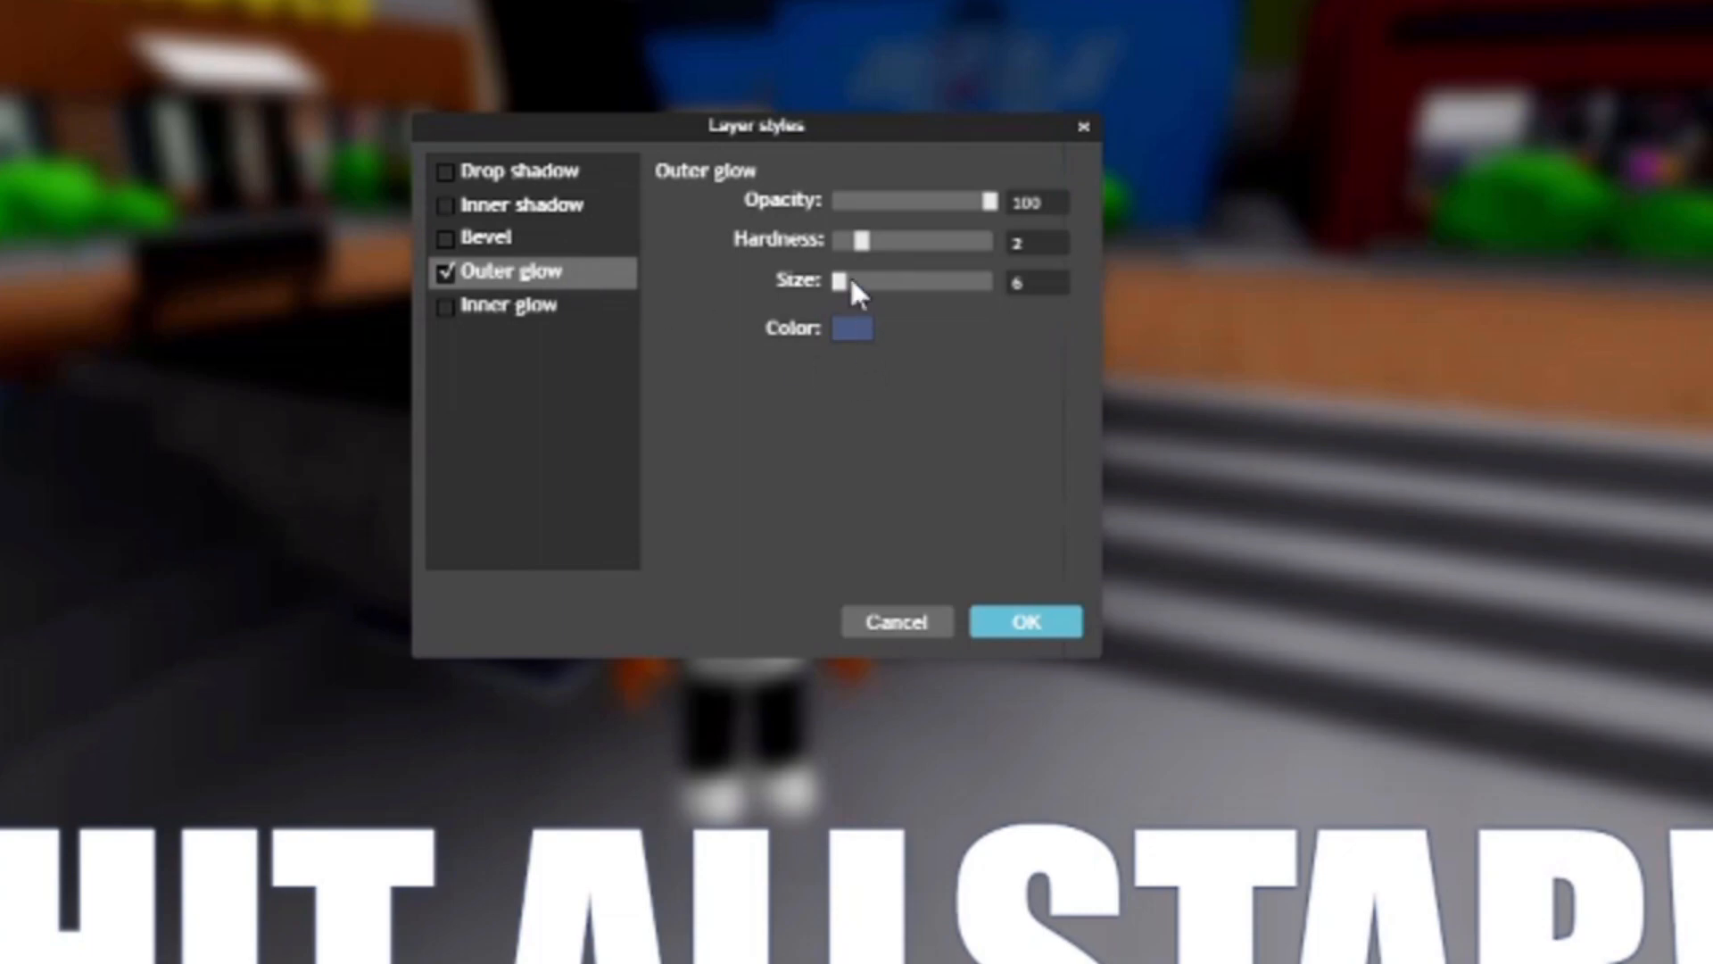
left_click_drag(844, 289, 937, 296)
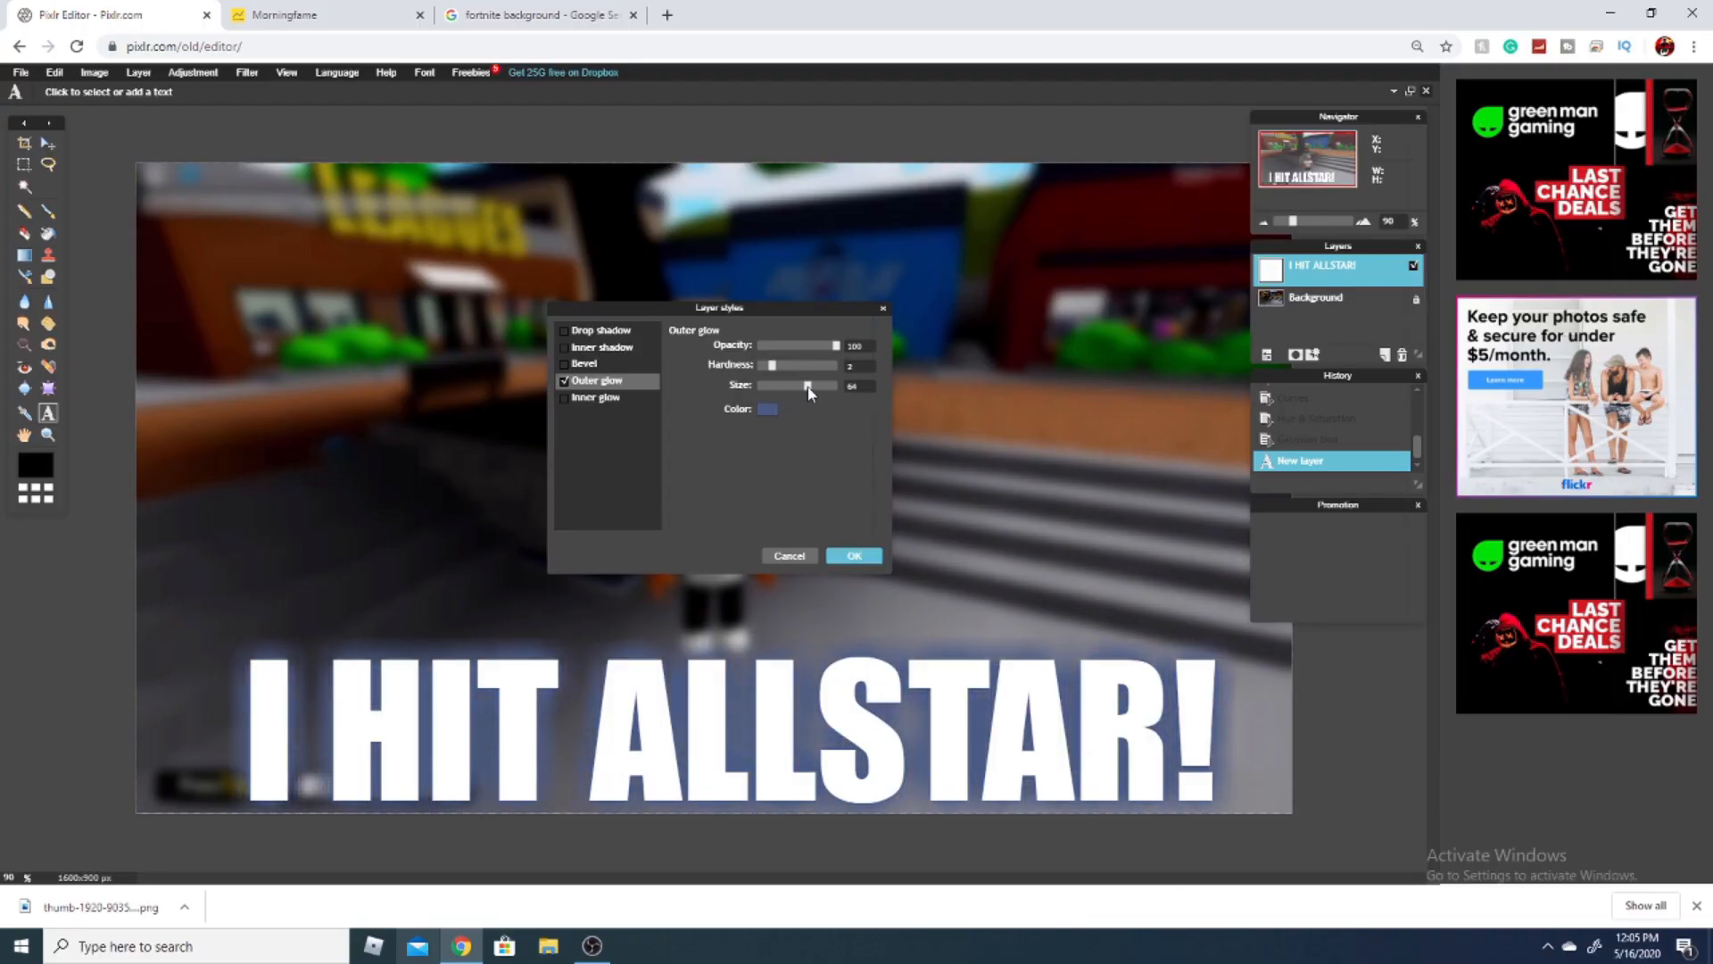
left_click_drag(810, 392, 796, 392)
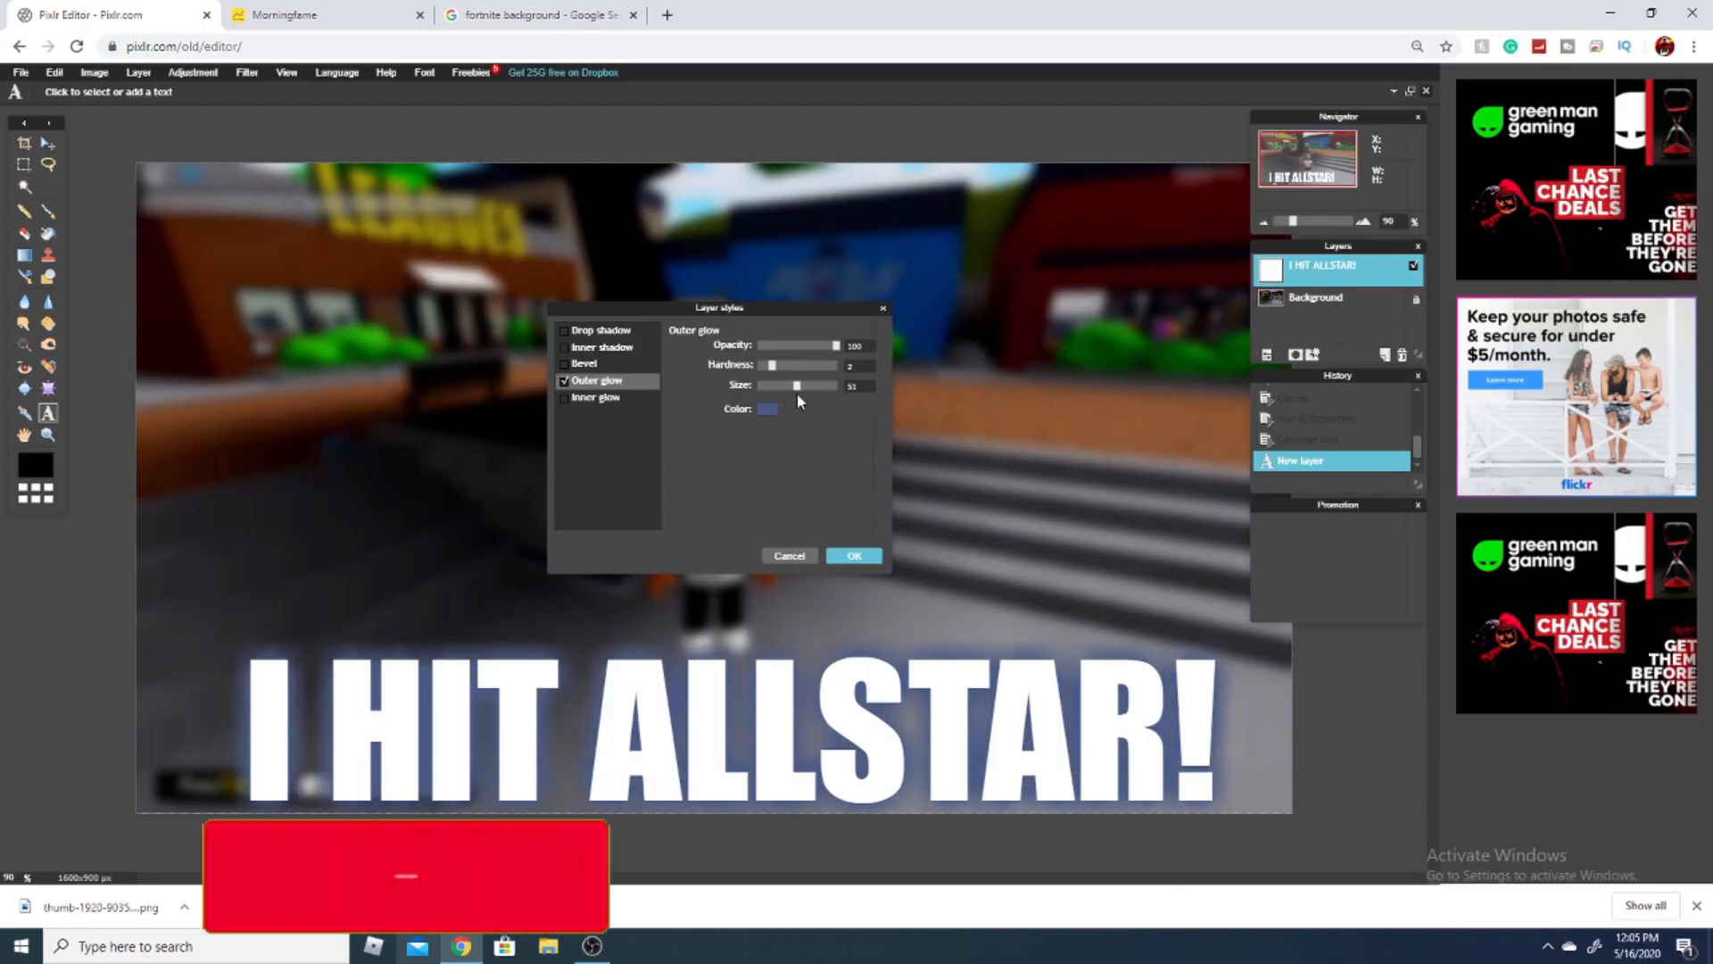
Step: Change the outer glow color to black
left_click(766, 409)
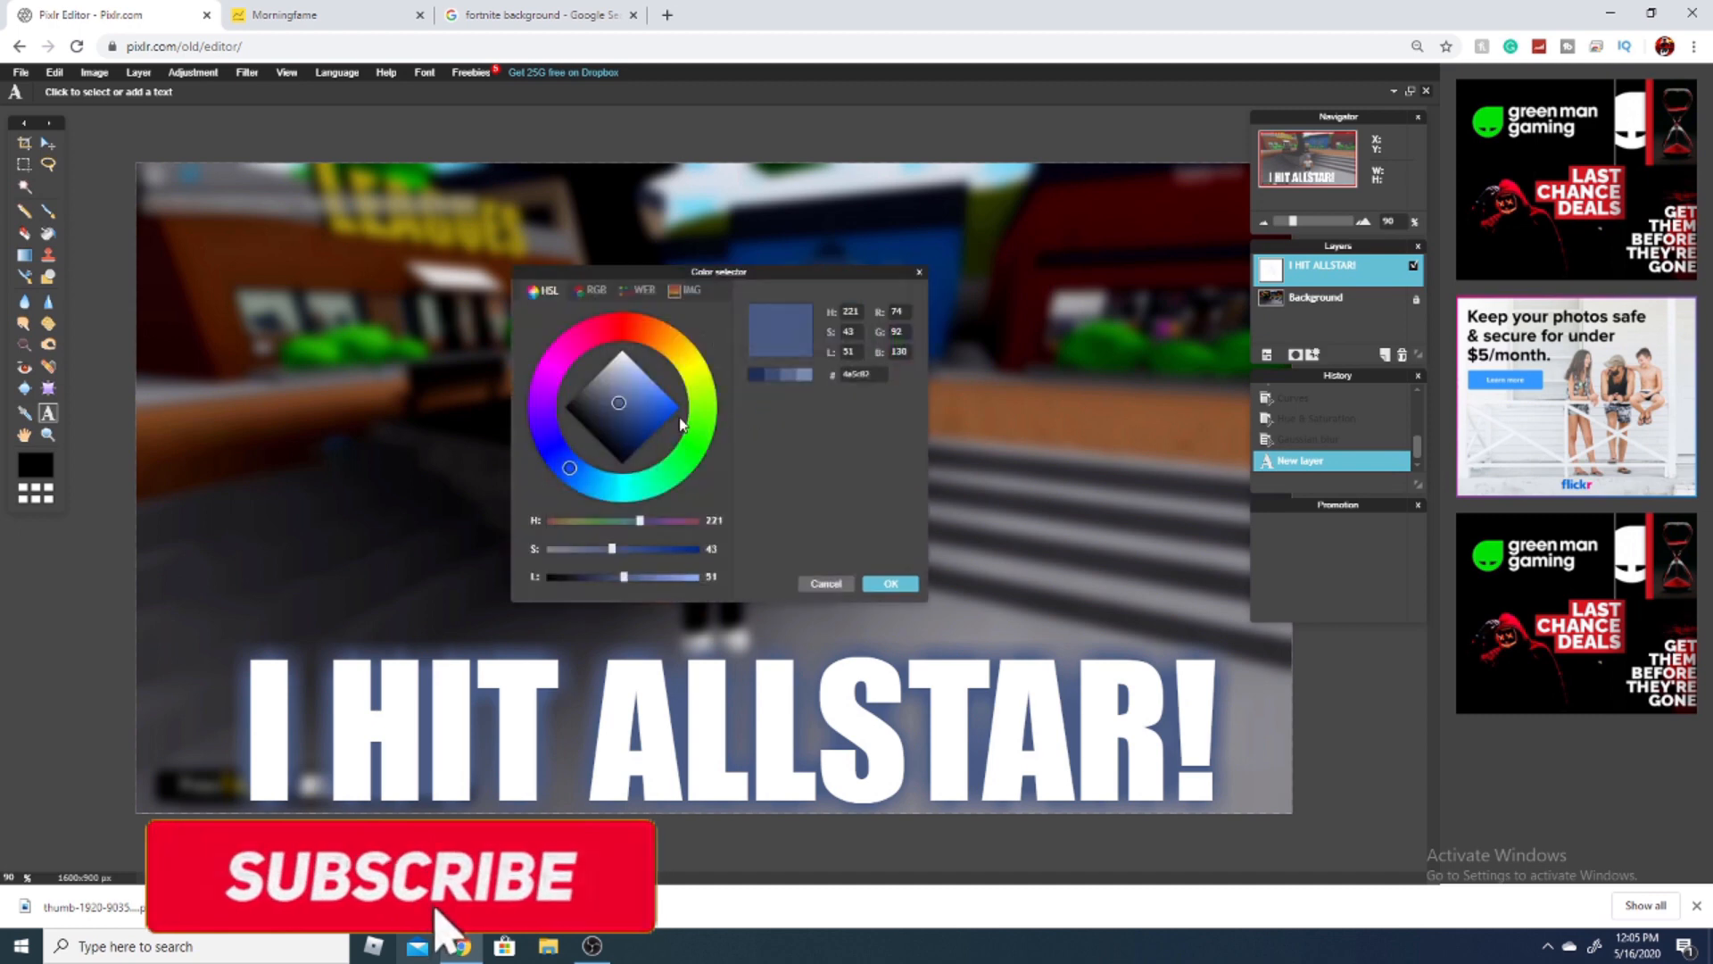
left_click_drag(643, 407, 554, 426)
left_click(890, 583)
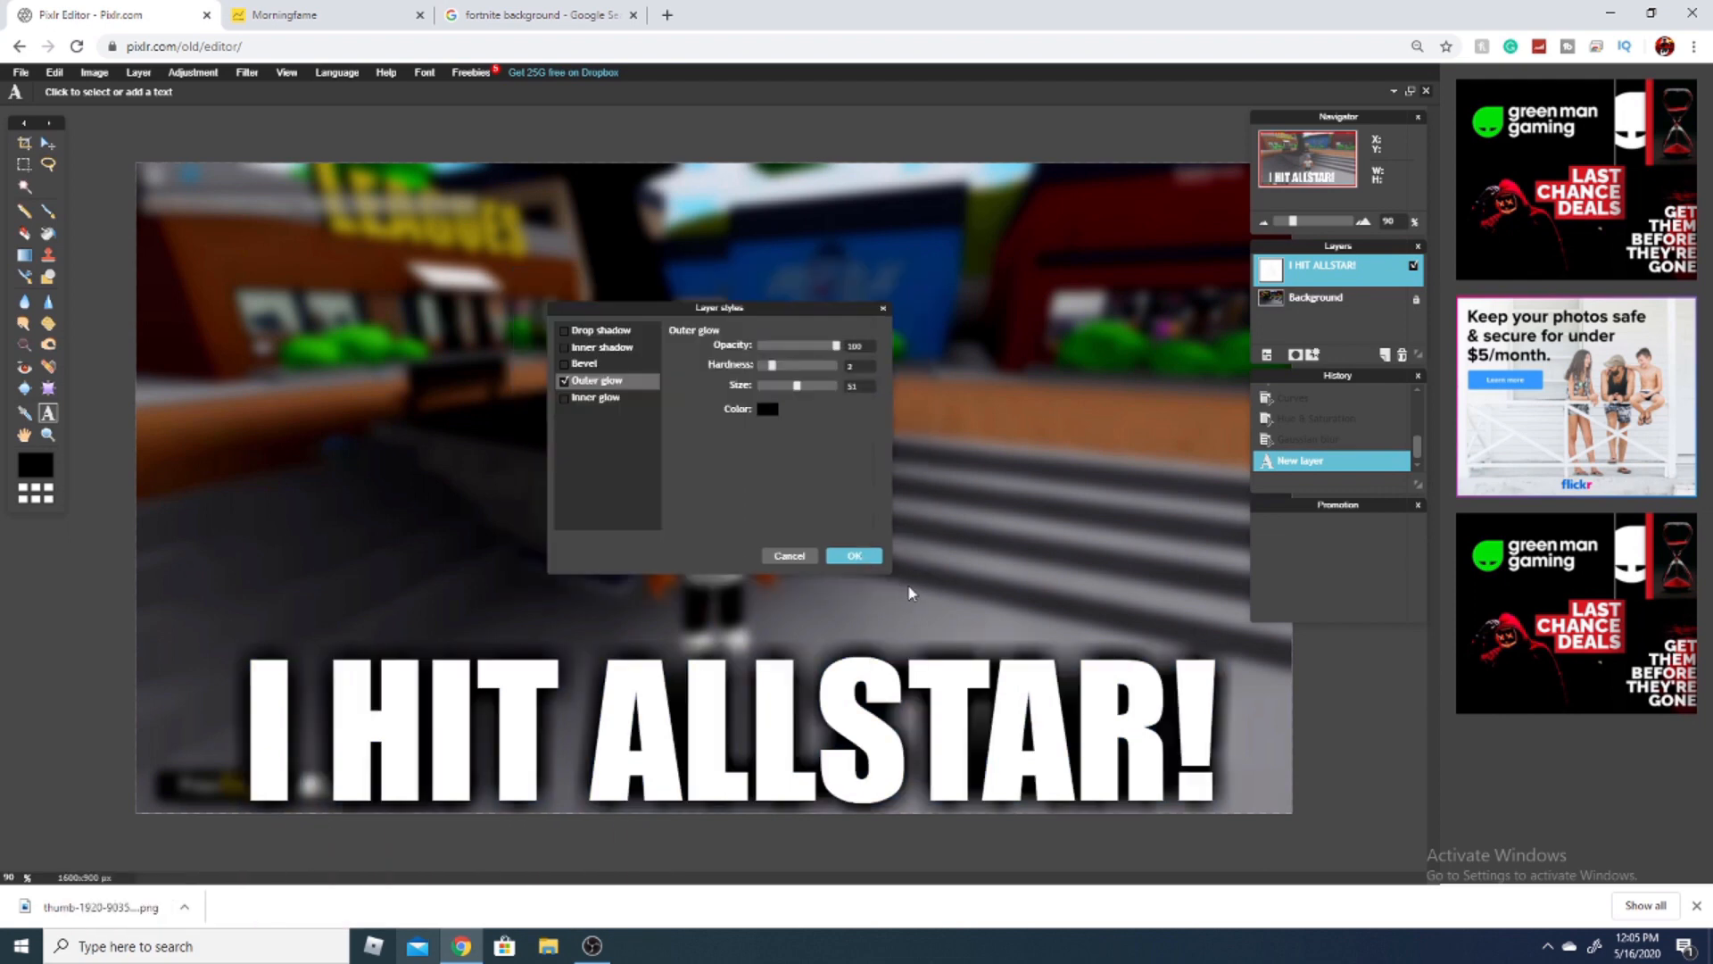
Step: Set the outer glow's hardness to 10 and its size to about 60, and apply the layer style
left_click_drag(772, 367, 849, 378)
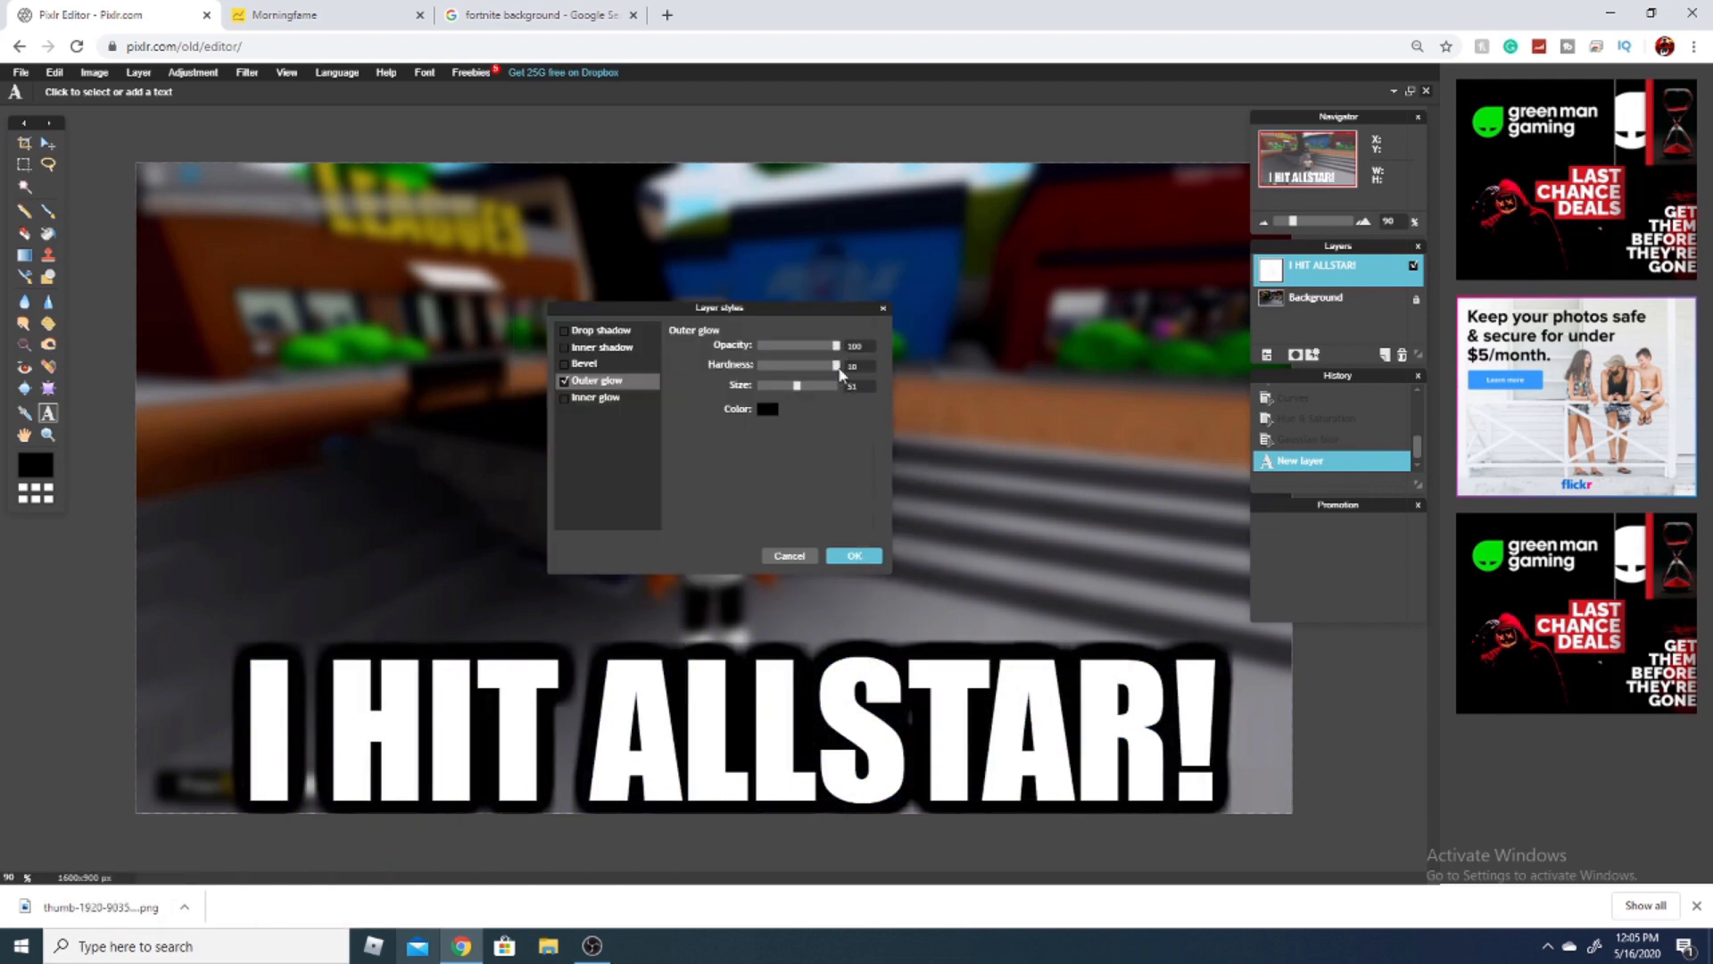
left_click_drag(795, 386, 806, 393)
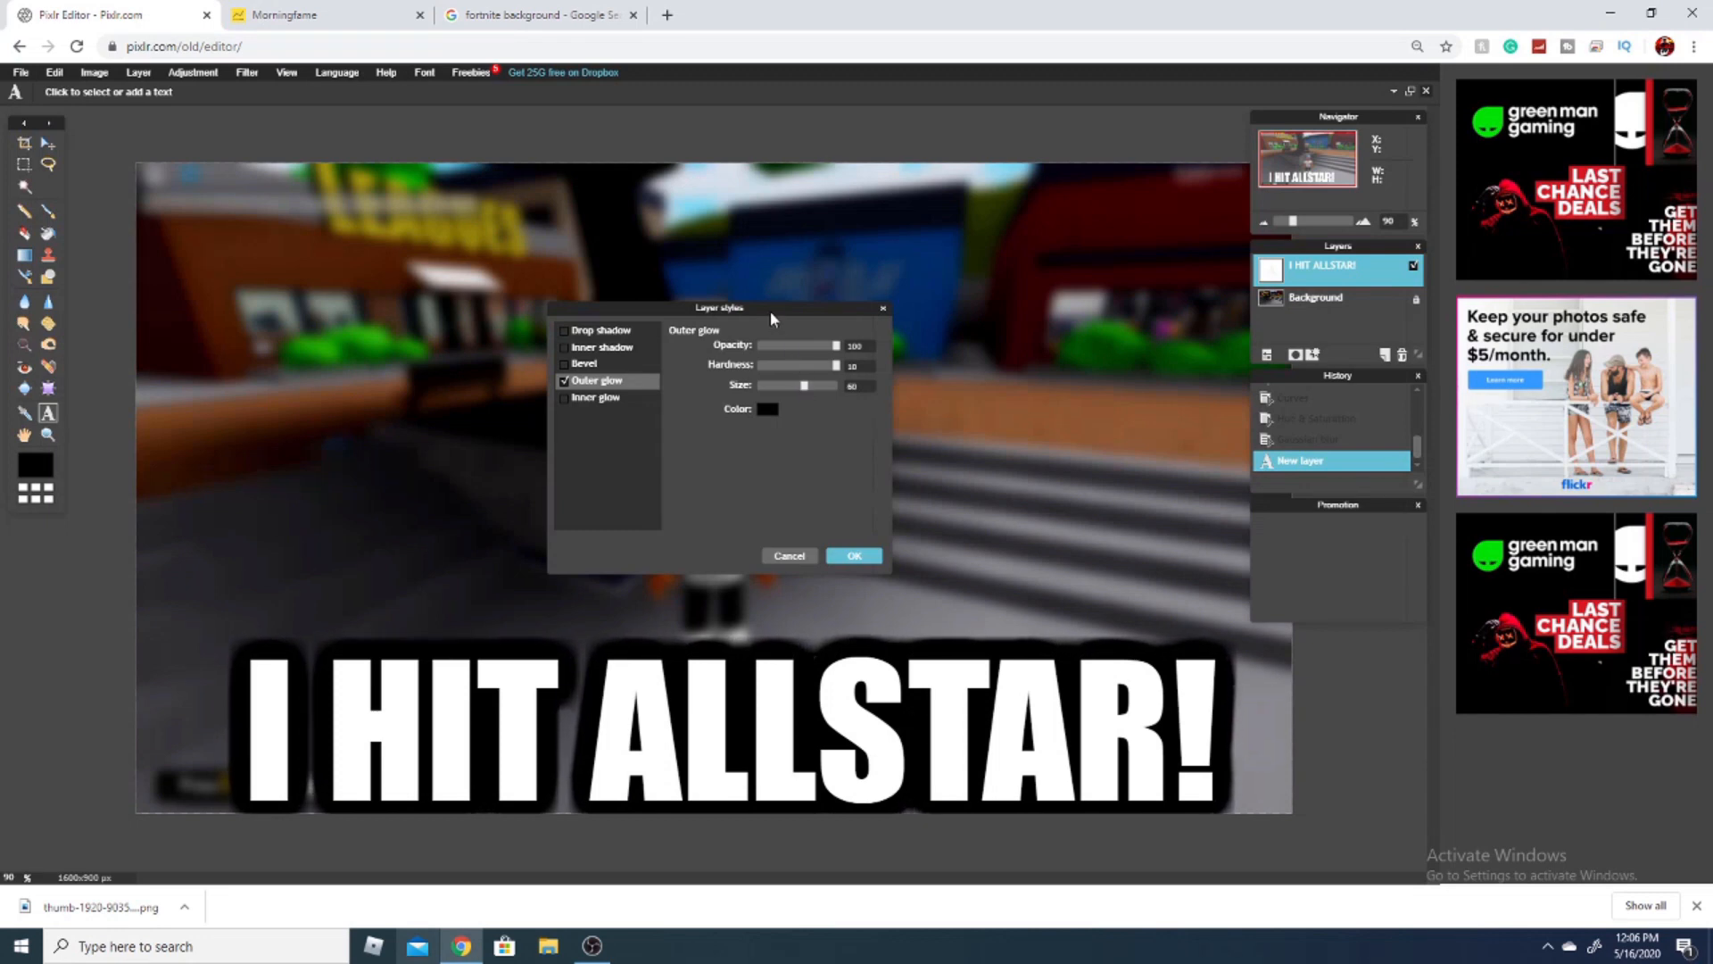
left_click_drag(771, 312, 797, 259)
left_click(879, 504)
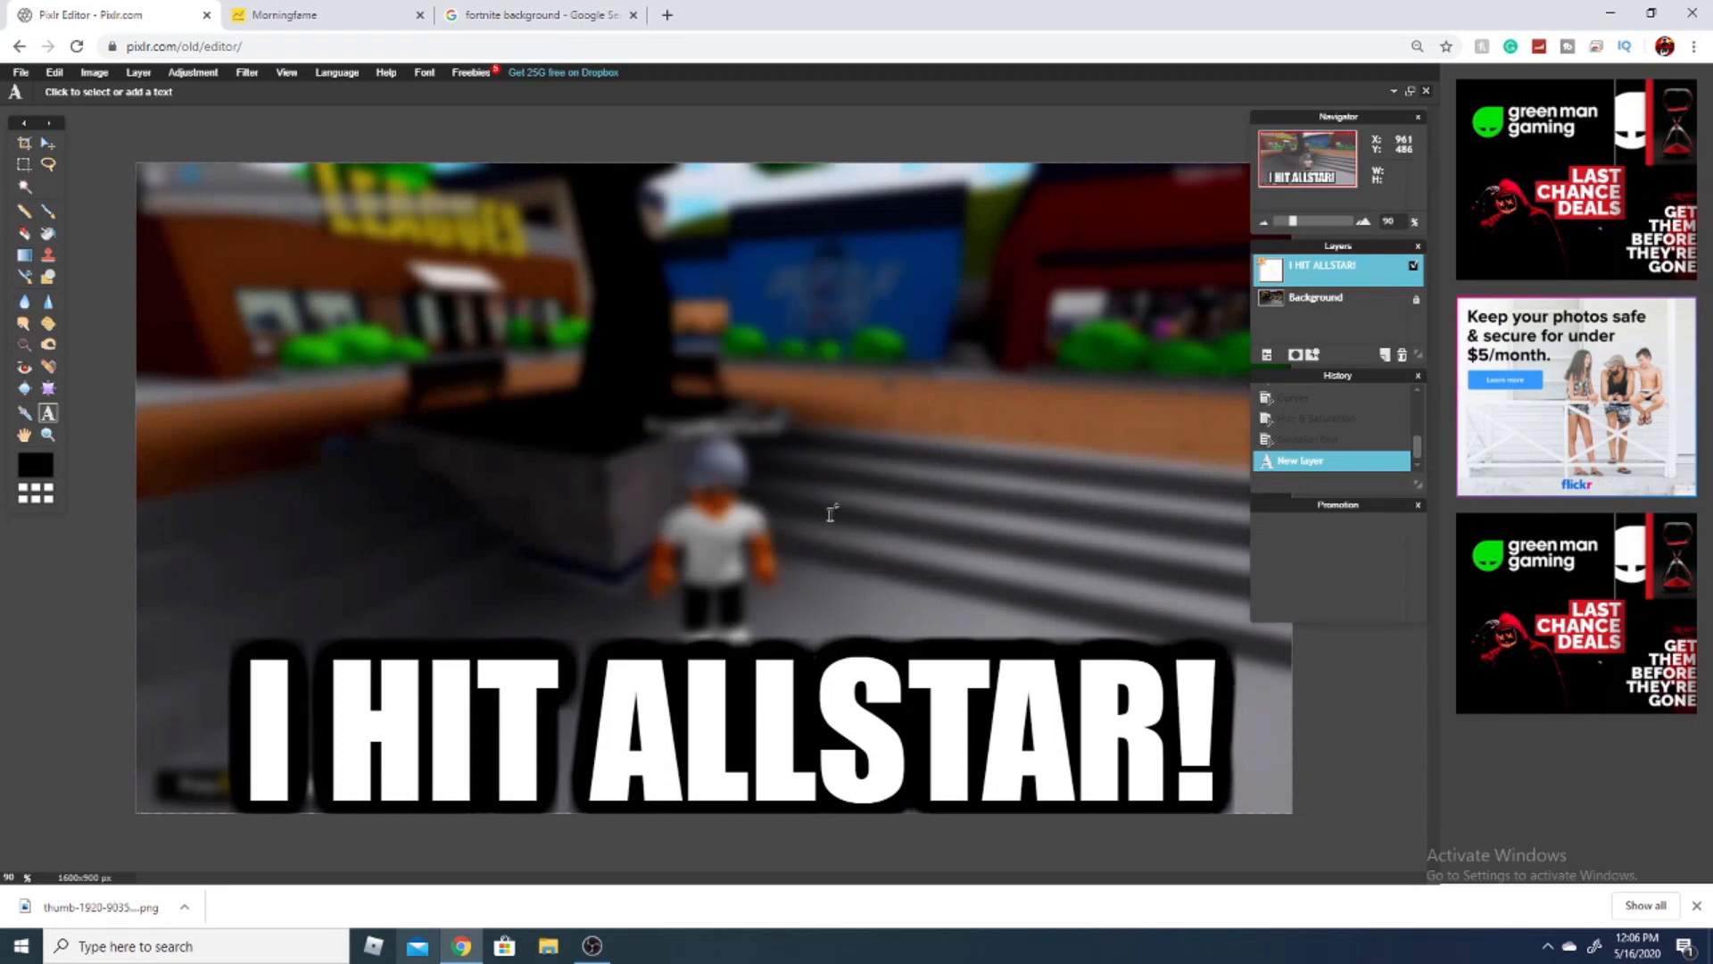
Step: Move the "I HIT ALLSTAR!" text slightly up and to the left, and rasterize its layer
left_click(48, 143)
left_click_drag(675, 839, 665, 829)
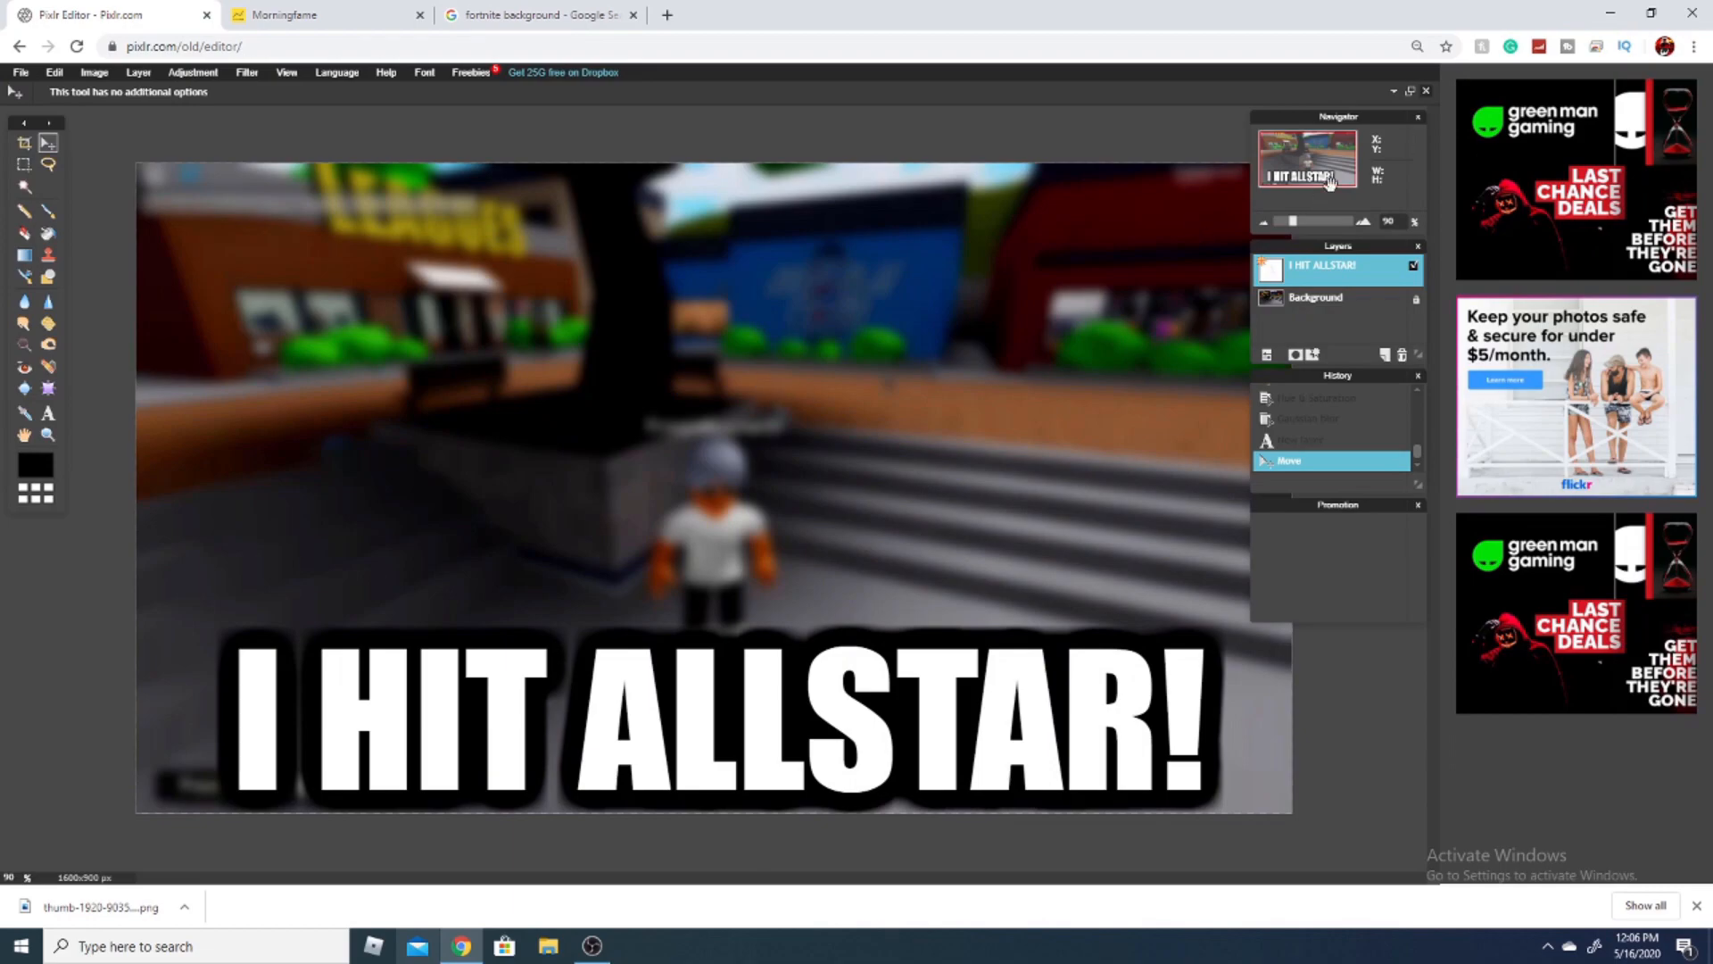
right_click(1322, 260)
left_click(1360, 400)
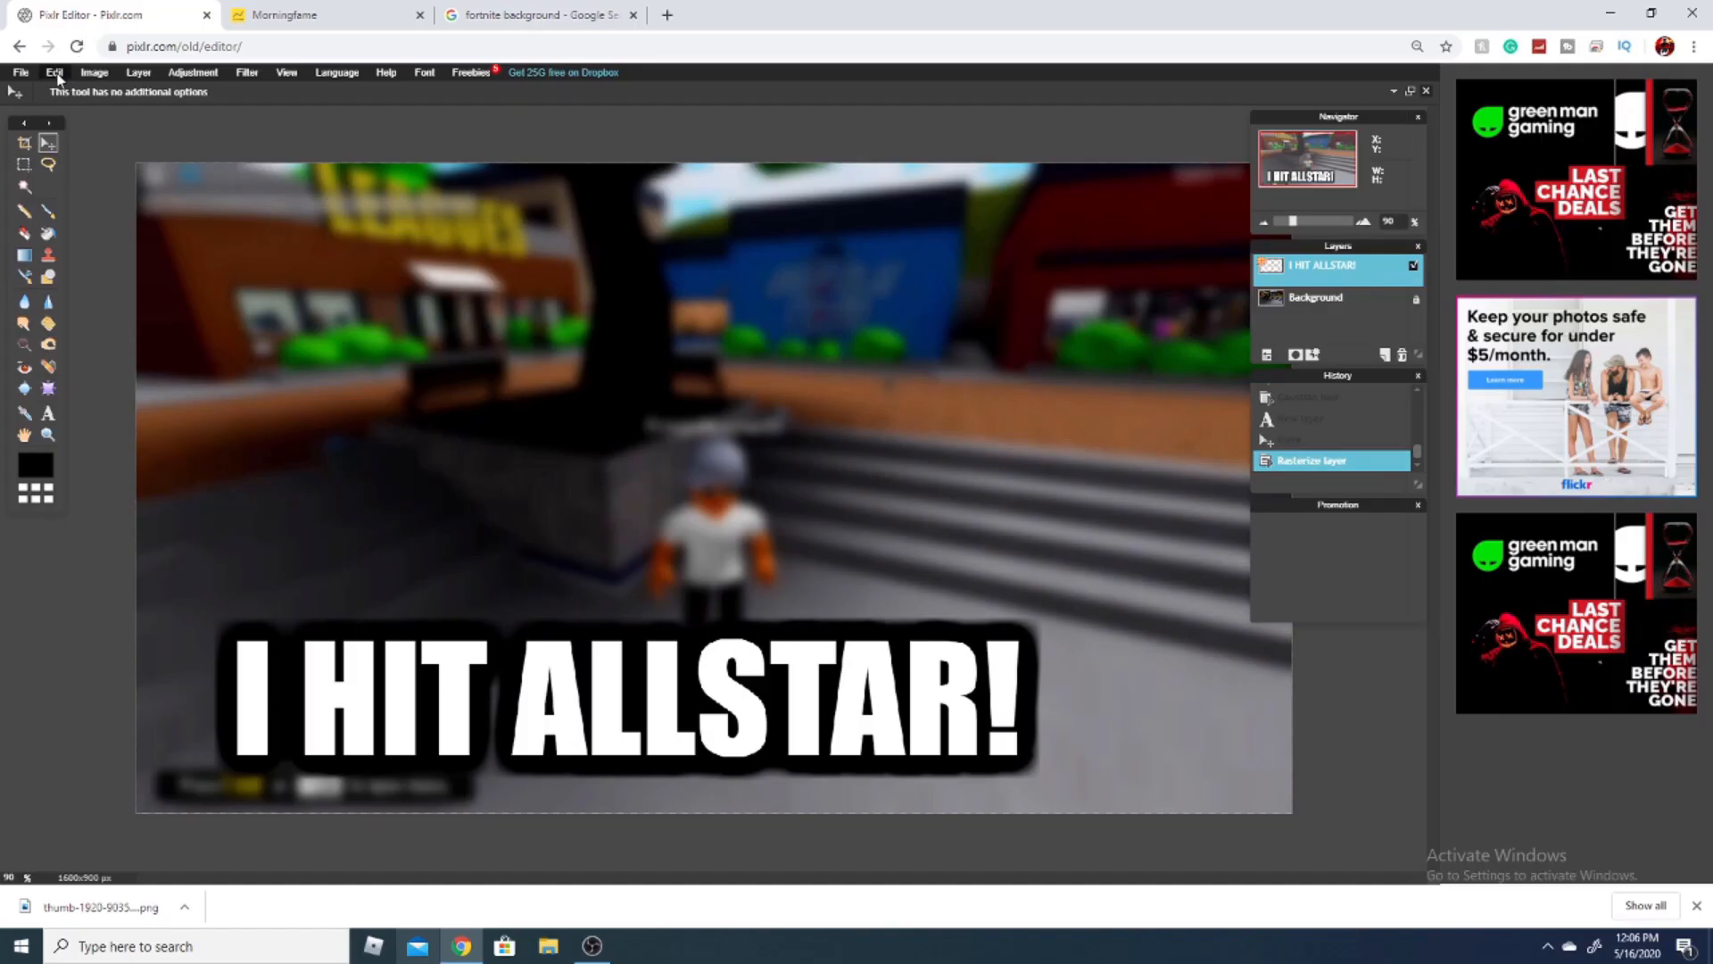
Step: Enlarge the "I HIT ALLSTAR!" text with Free transform to span nearly the full width along the image's lower edge, and apply the change
left_click(57, 77)
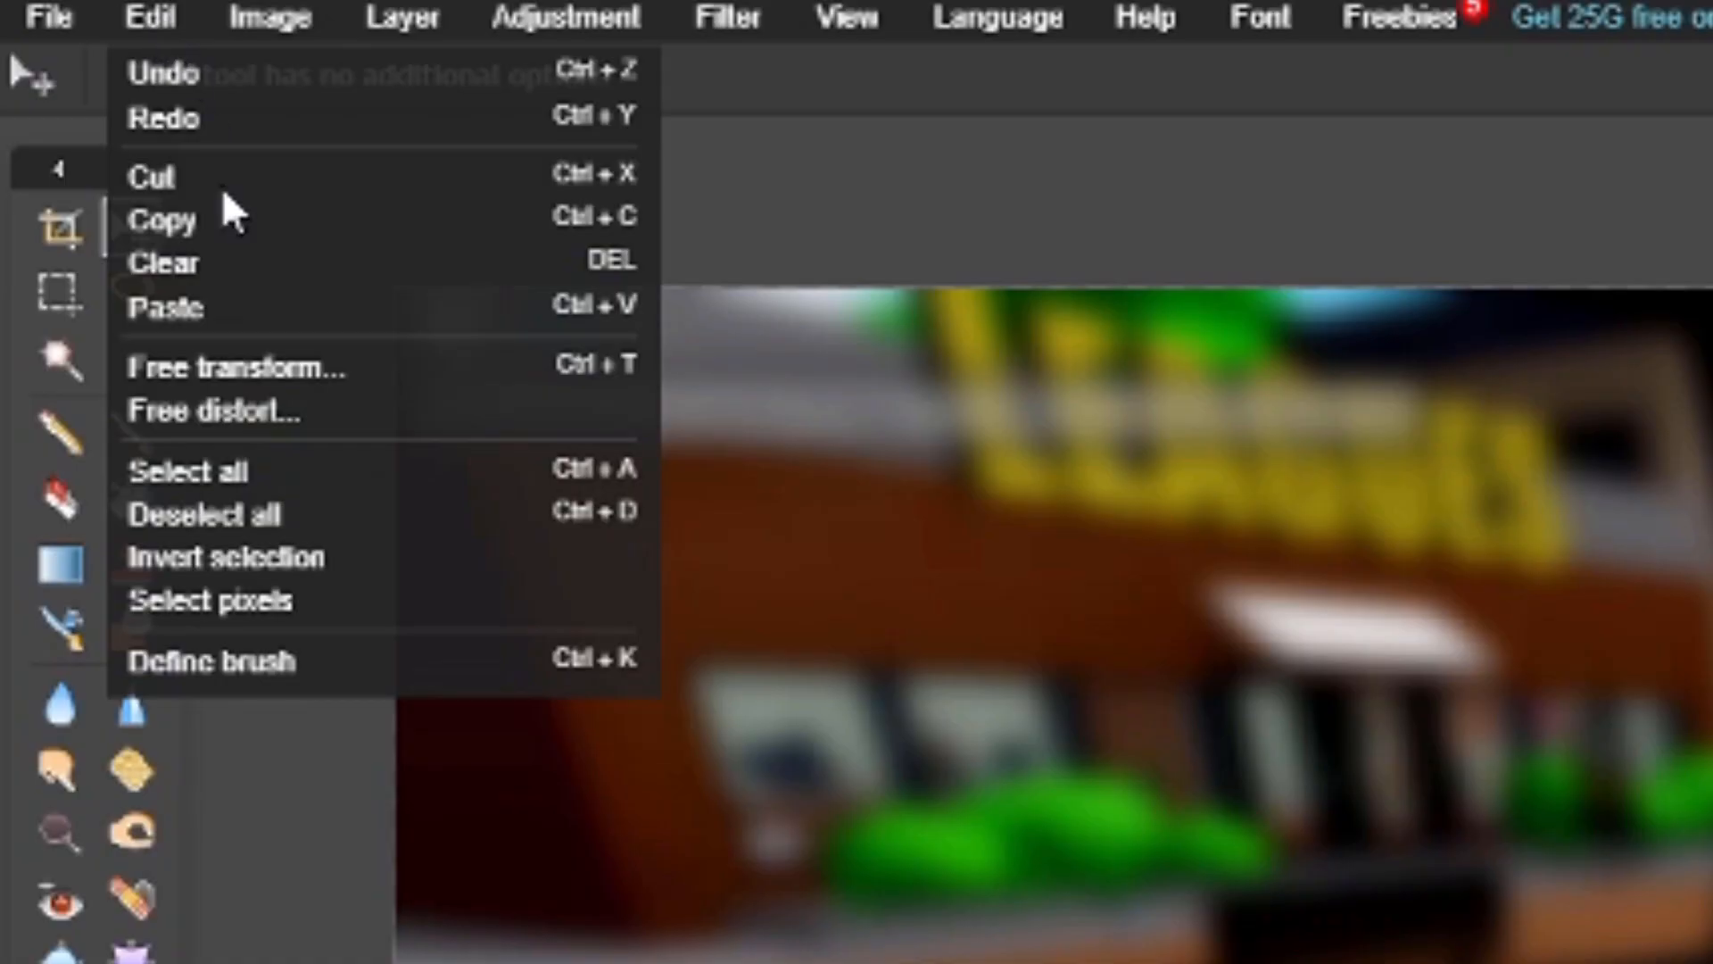
left_click(113, 194)
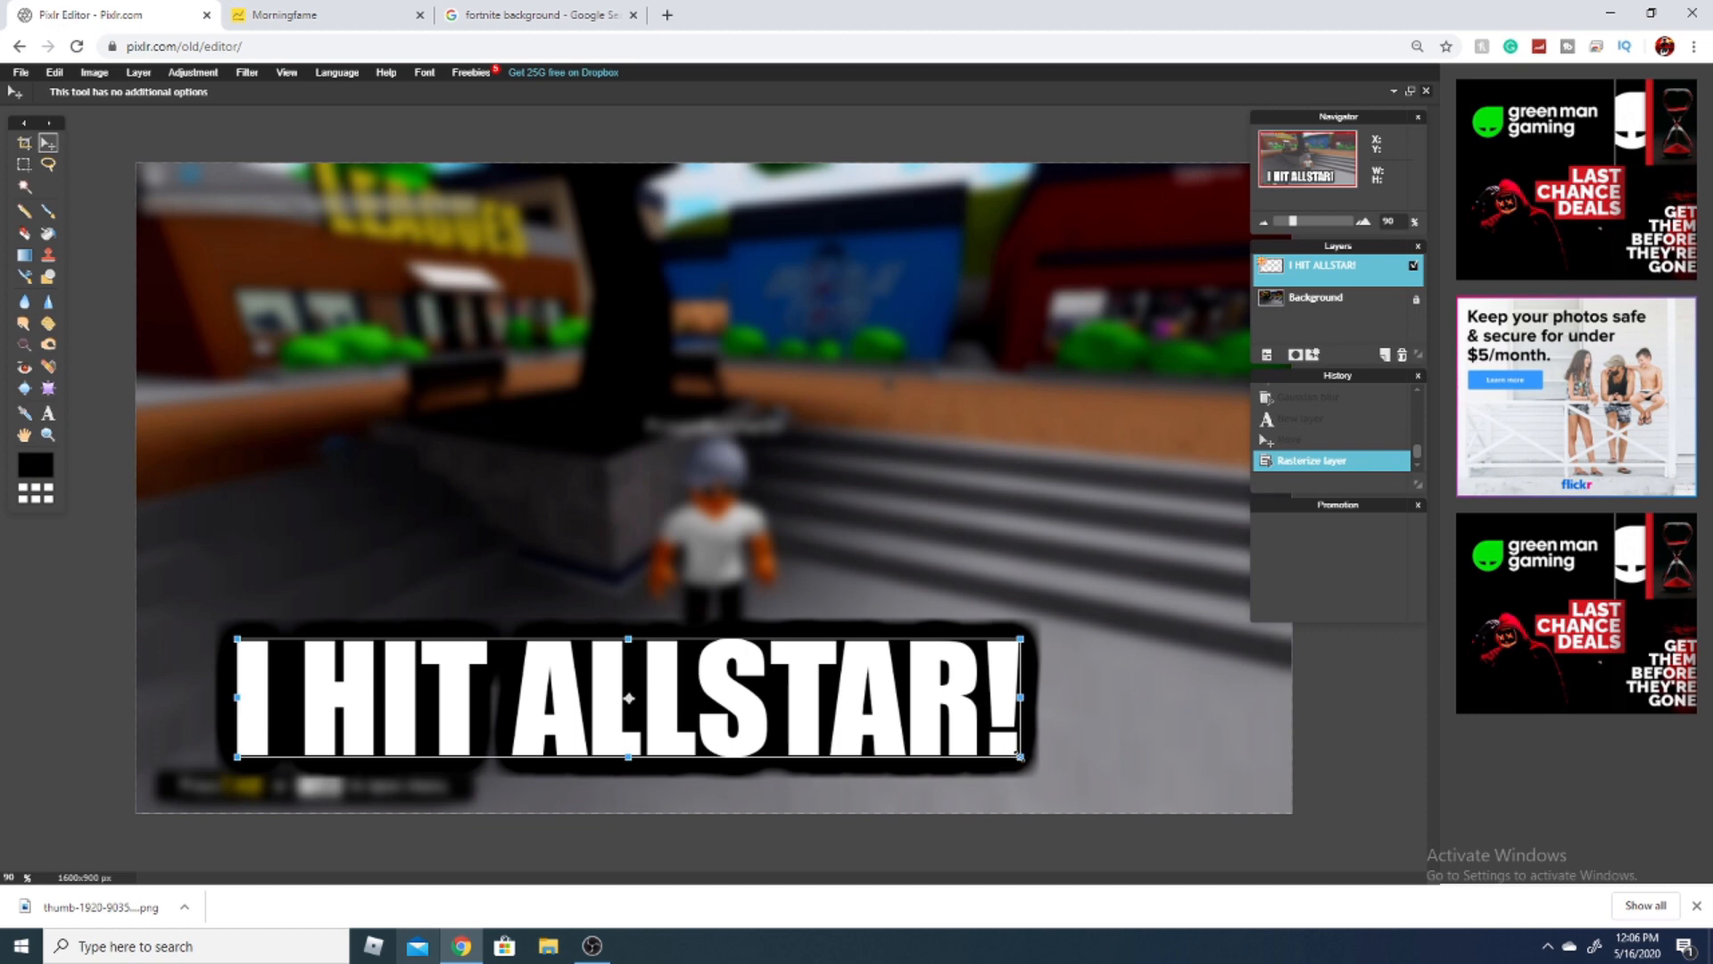
left_click_drag(1021, 756, 1124, 773)
left_click_drag(915, 707, 989, 725)
left_click_drag(1194, 637, 1231, 624)
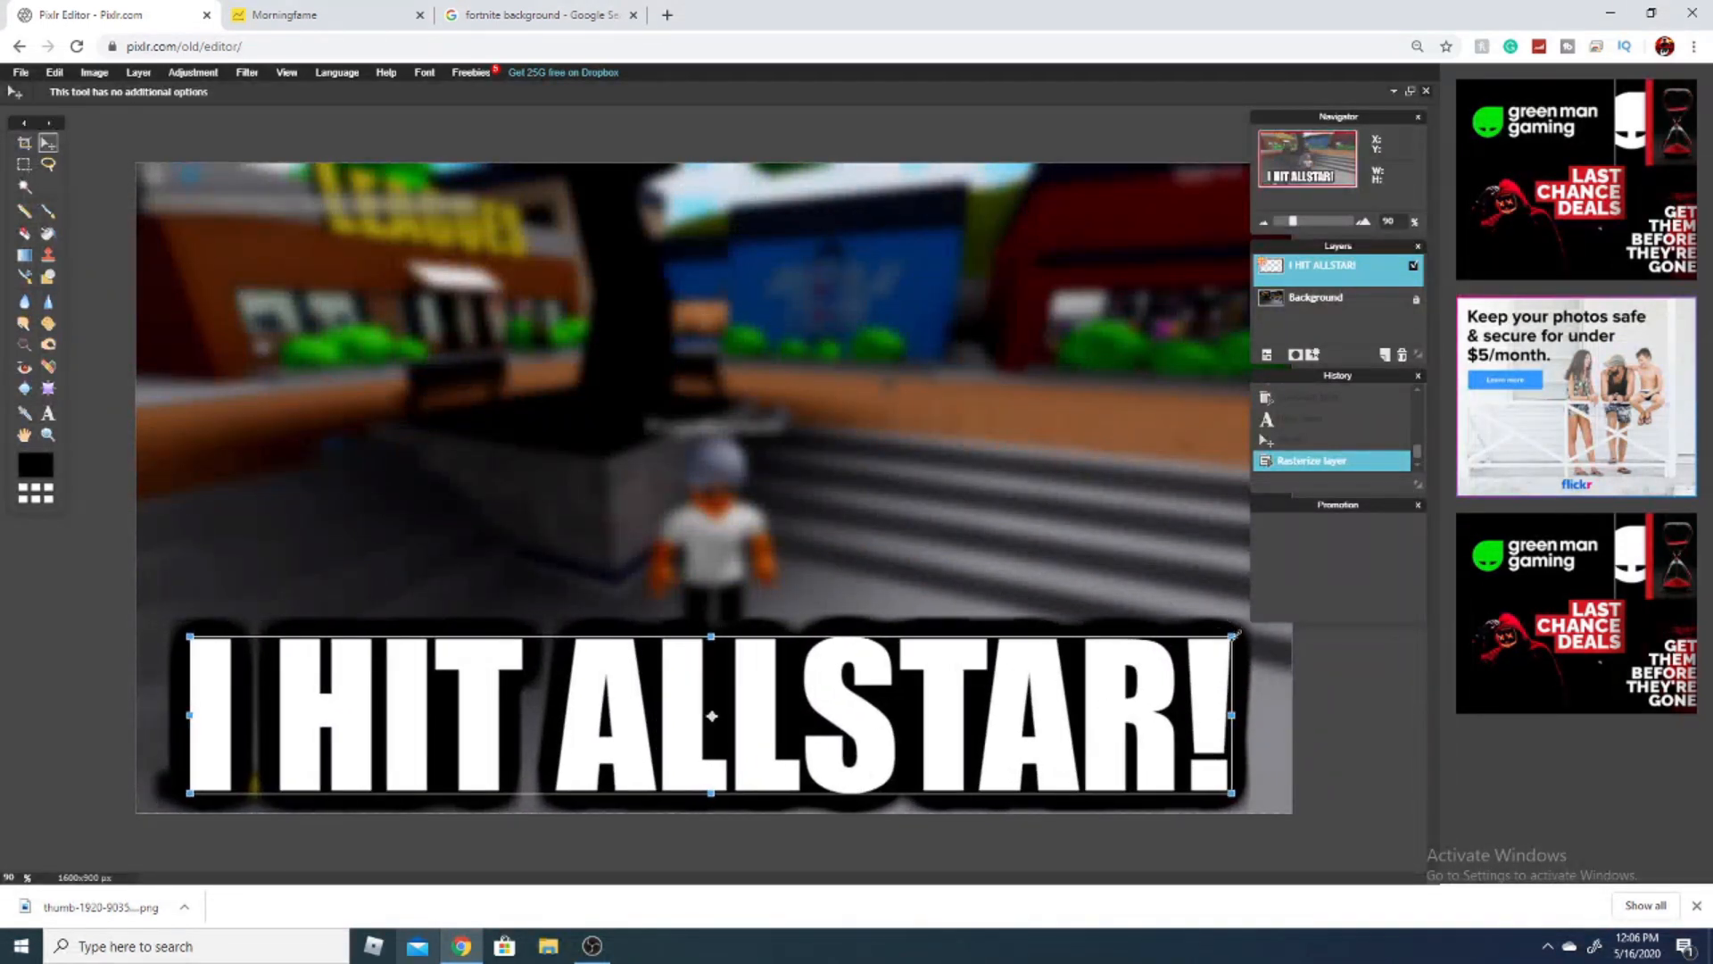
mouse_move(1236, 633)
left_mouse_down()
mouse_move(1175, 670)
mouse_move(1266, 630)
left_mouse_up()
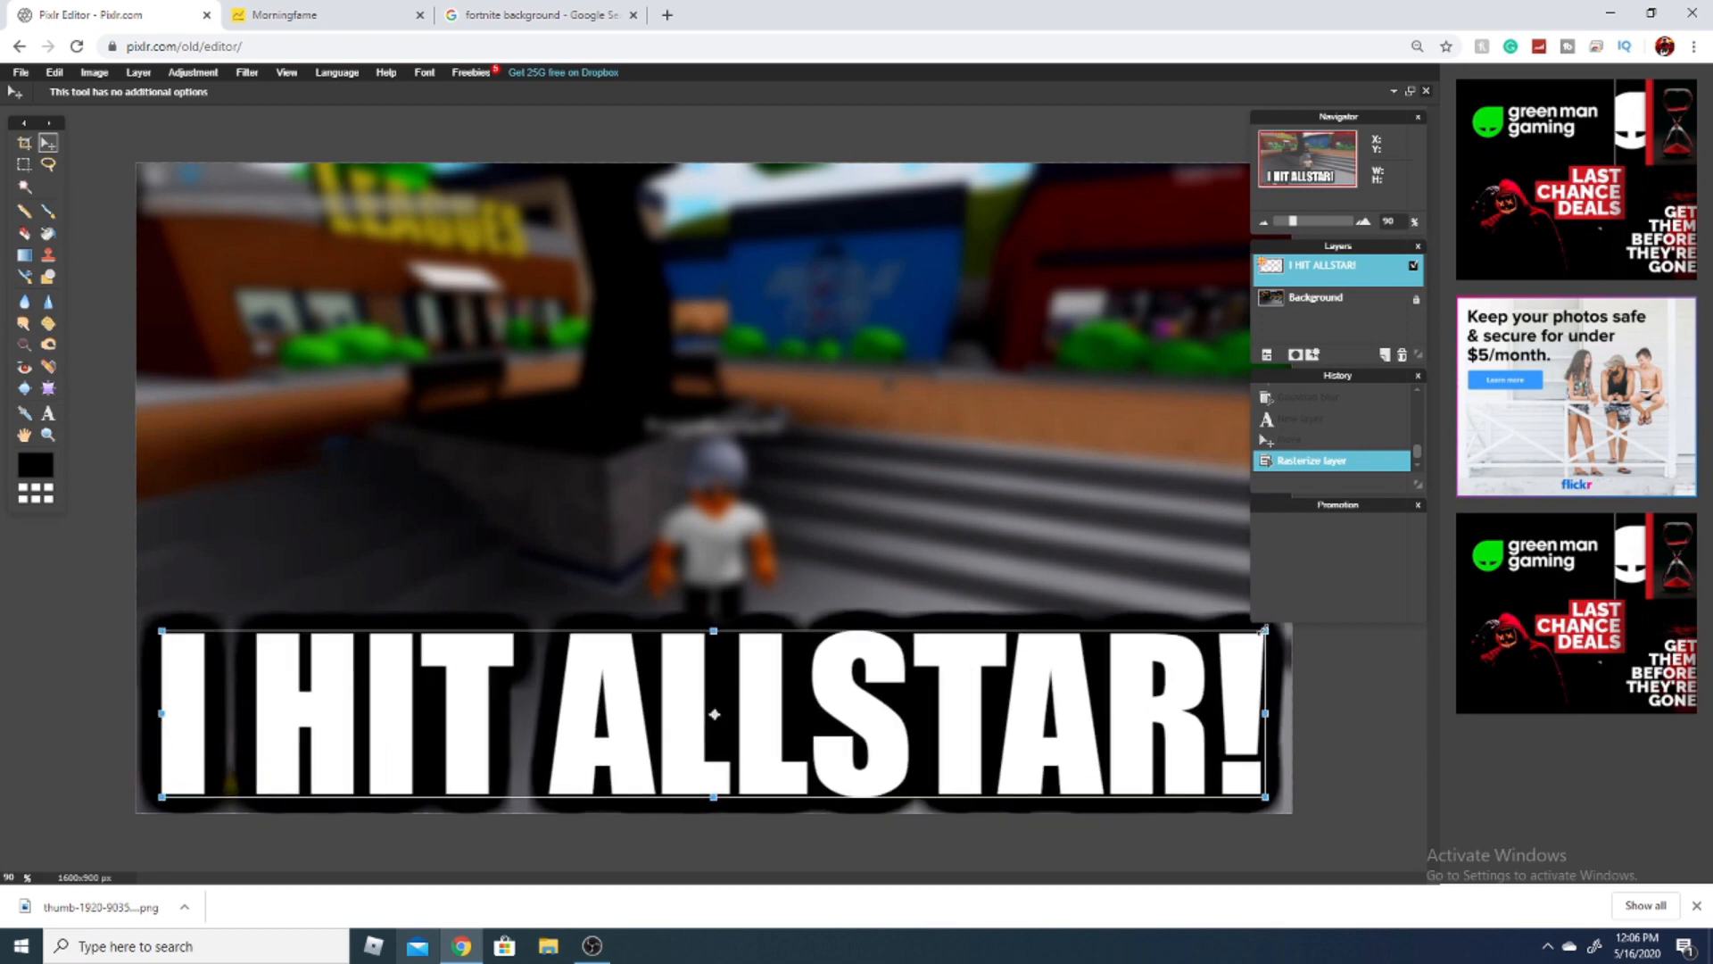
left_click(985, 501)
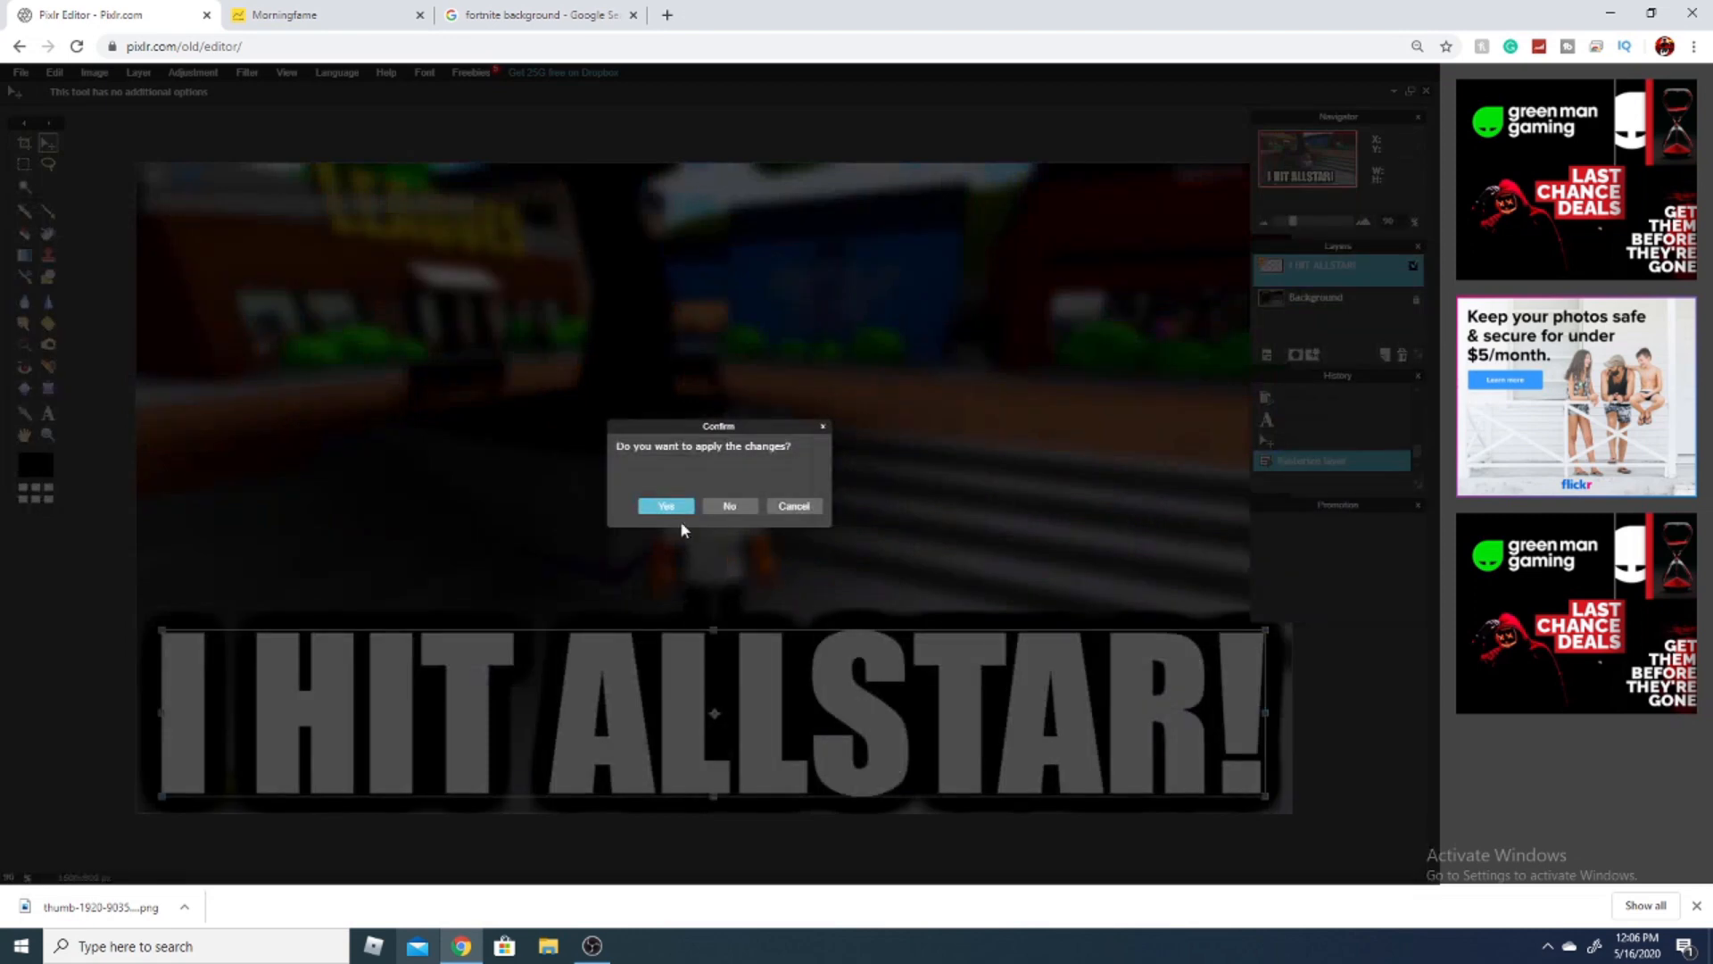
left_click(684, 511)
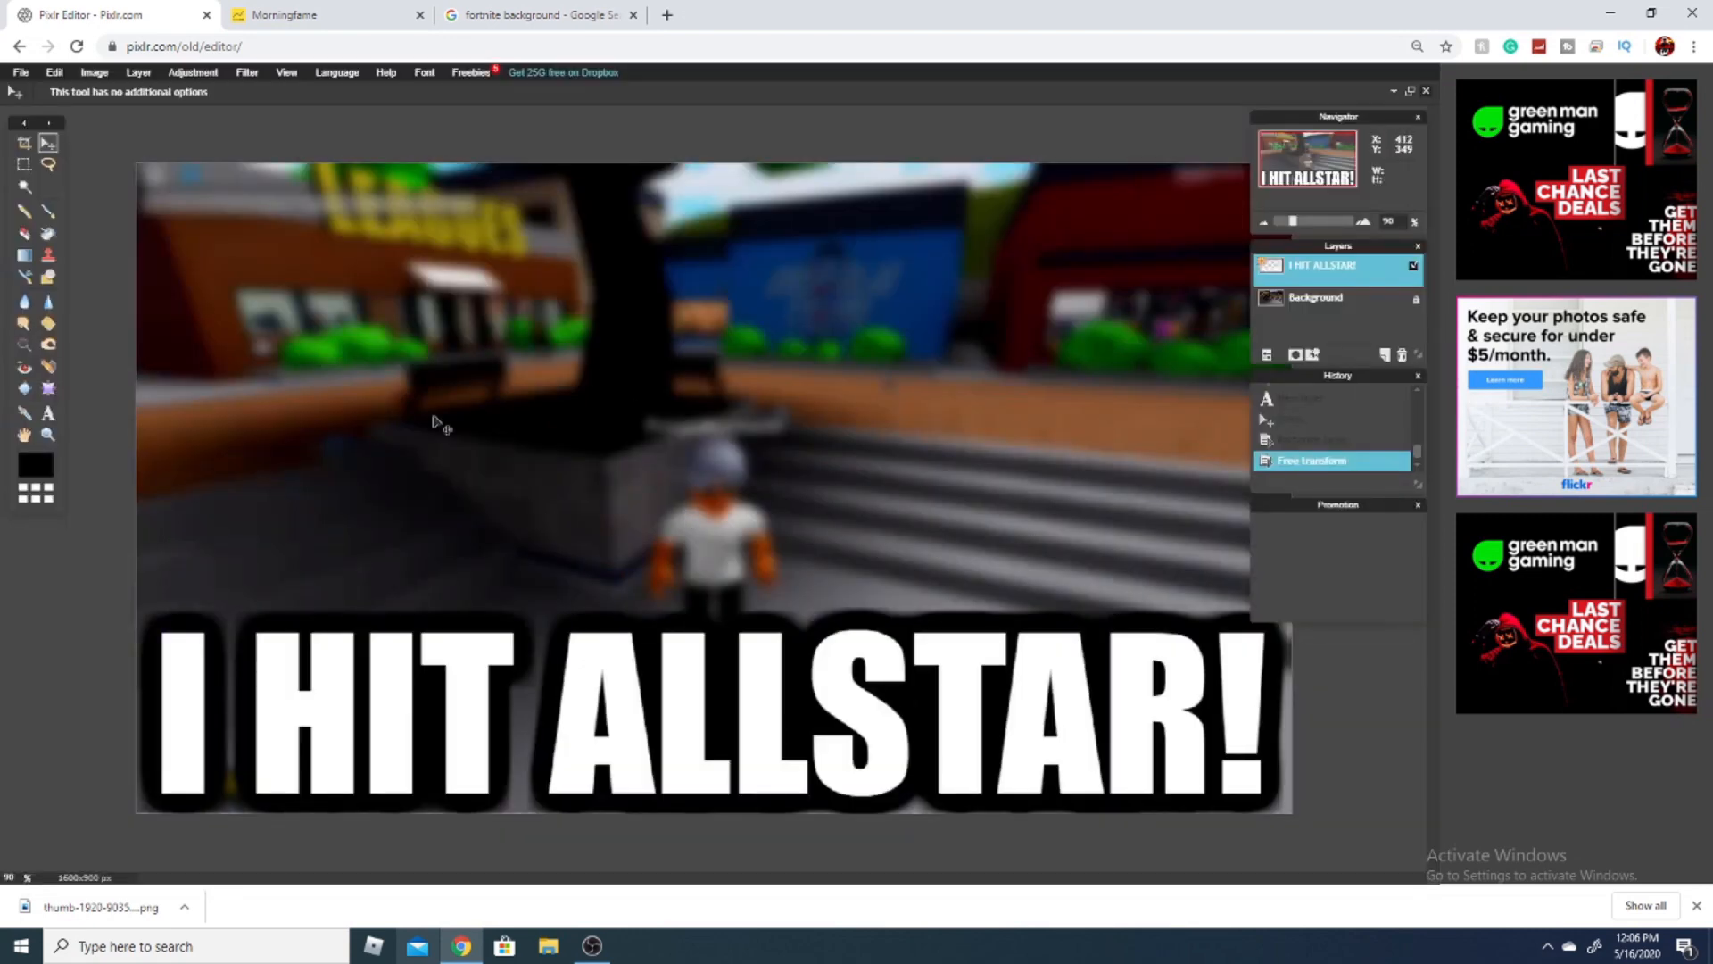
Step: Apply a yellow (#eaff00) vignette with a size of about 81 to the "I HIT ALLSTAR!" layer, and nudge the text slightly
left_click(247, 74)
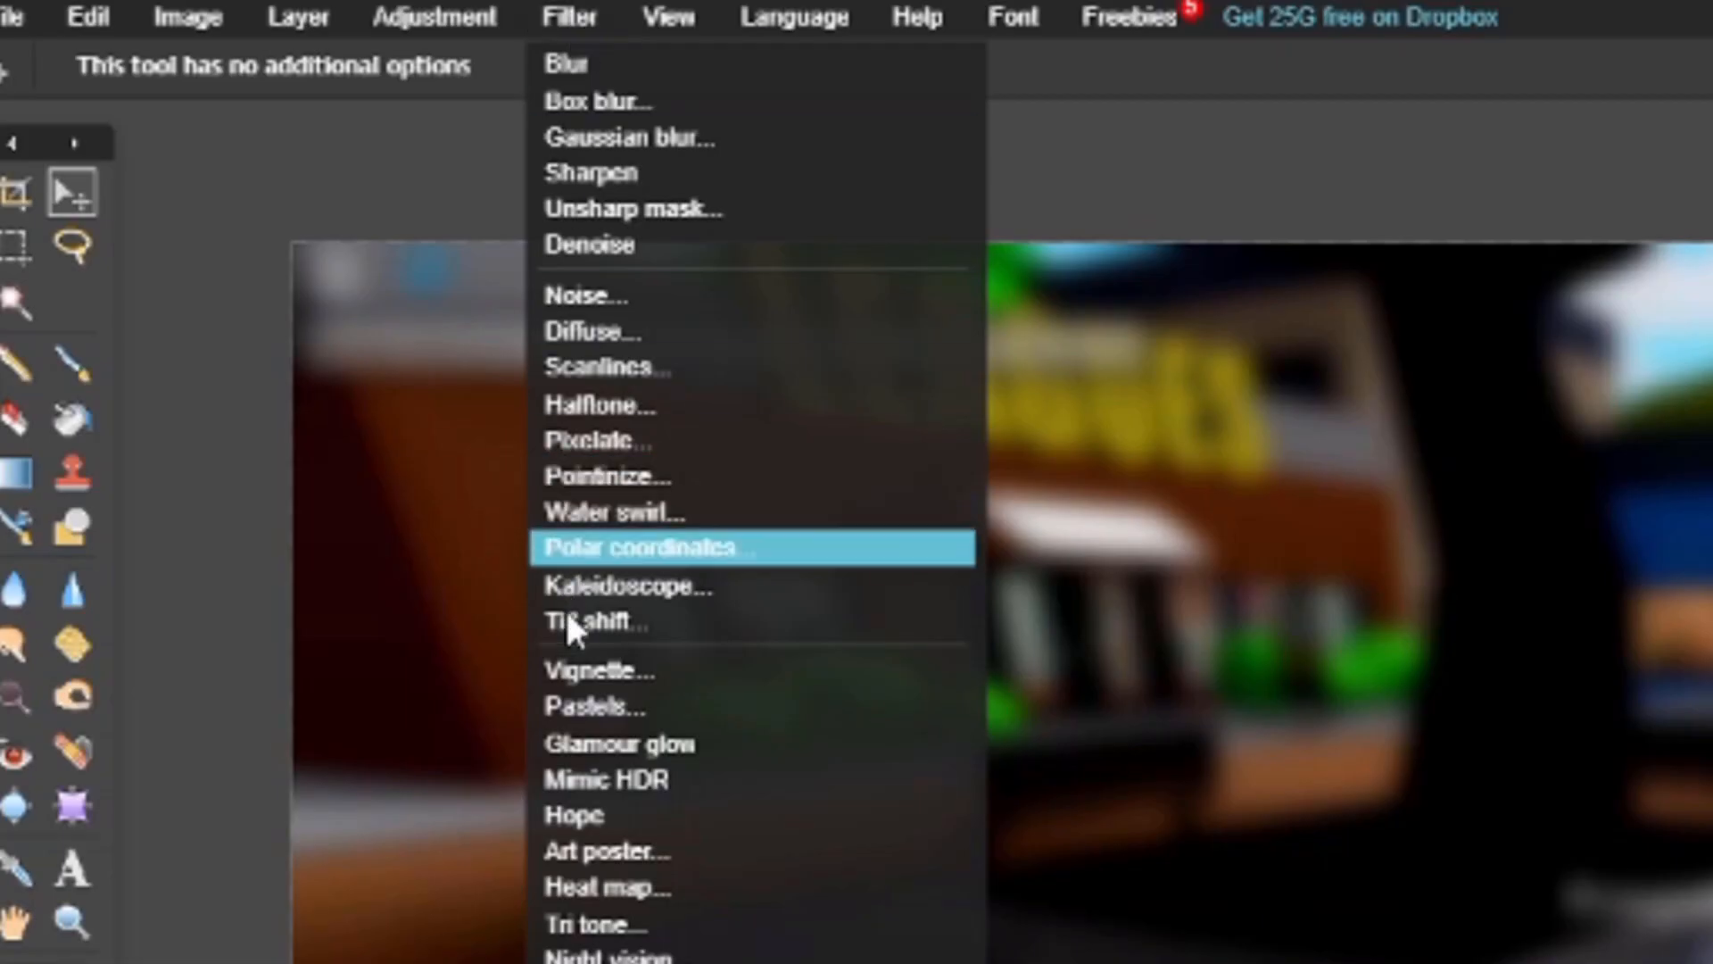
left_click(257, 346)
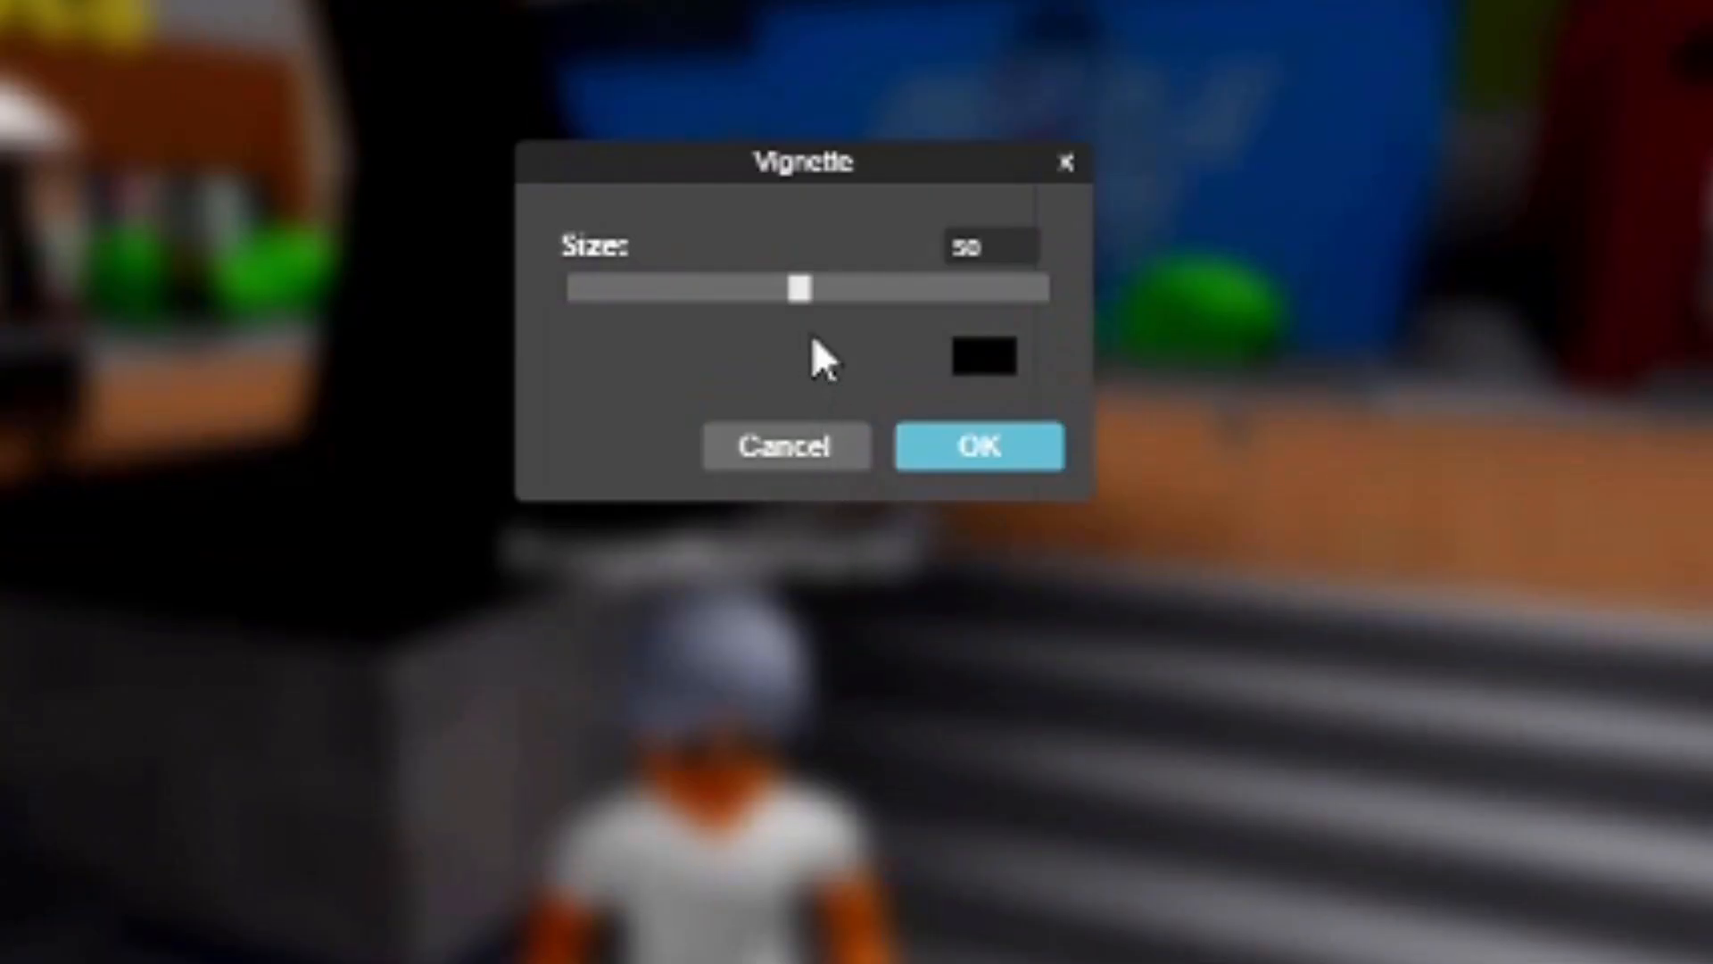
left_click(977, 357)
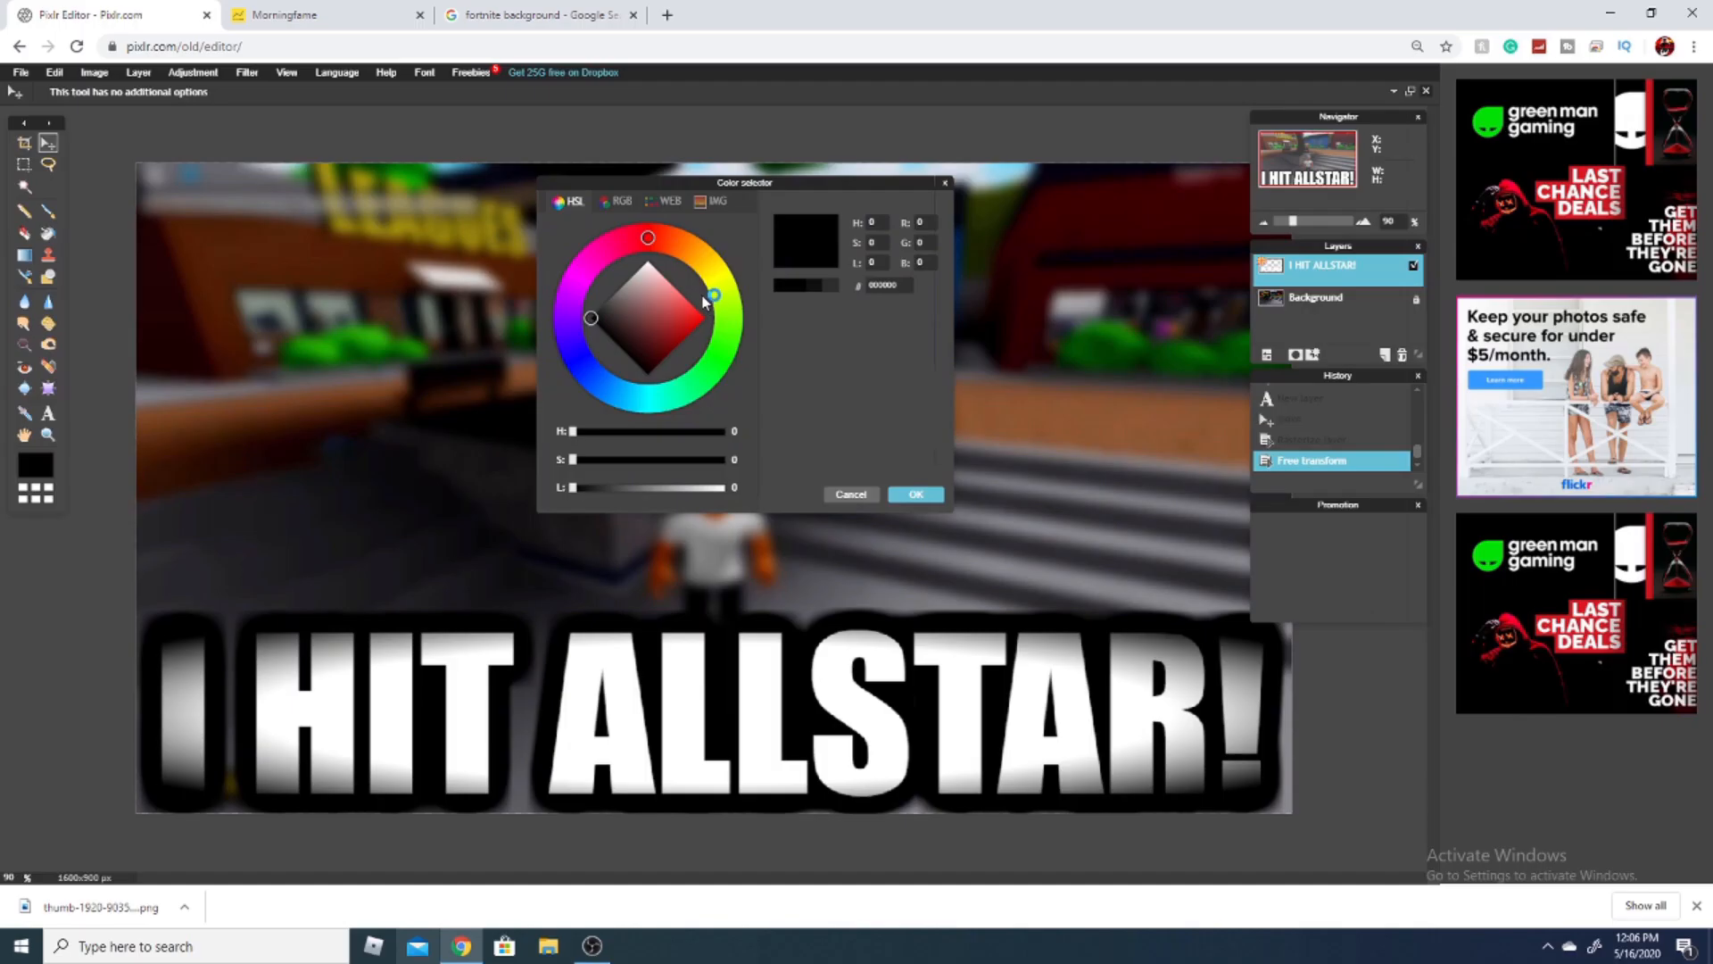
left_click(721, 286)
left_click_drag(664, 321, 713, 326)
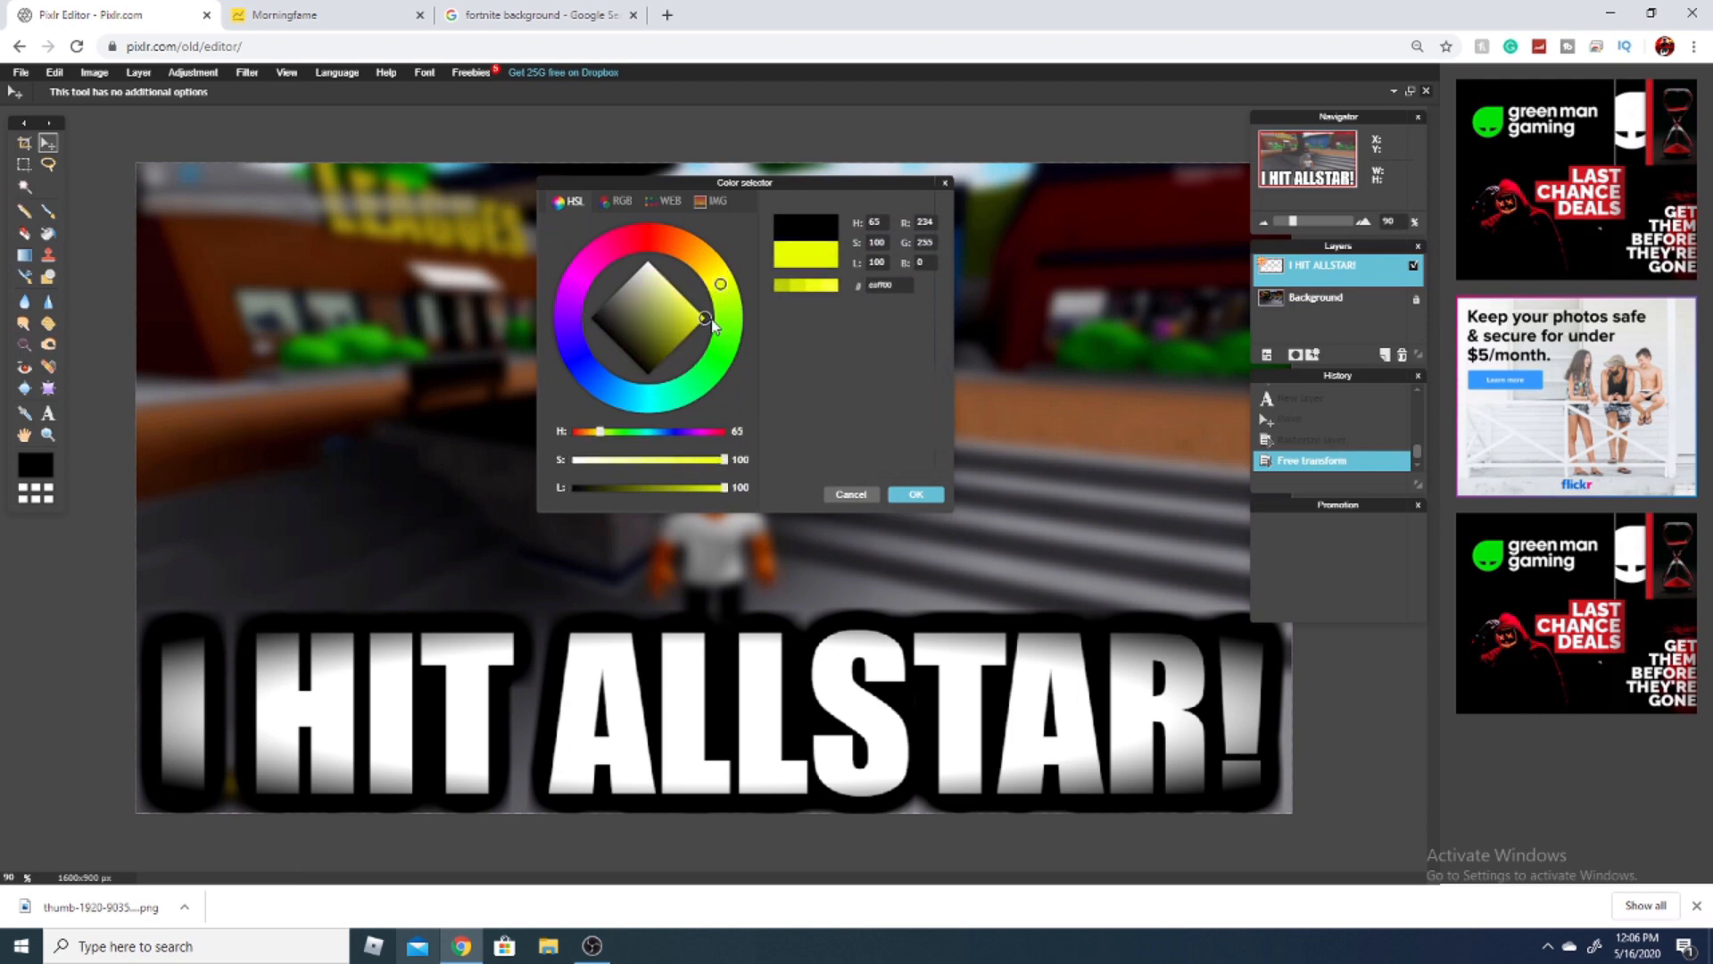
left_click(926, 496)
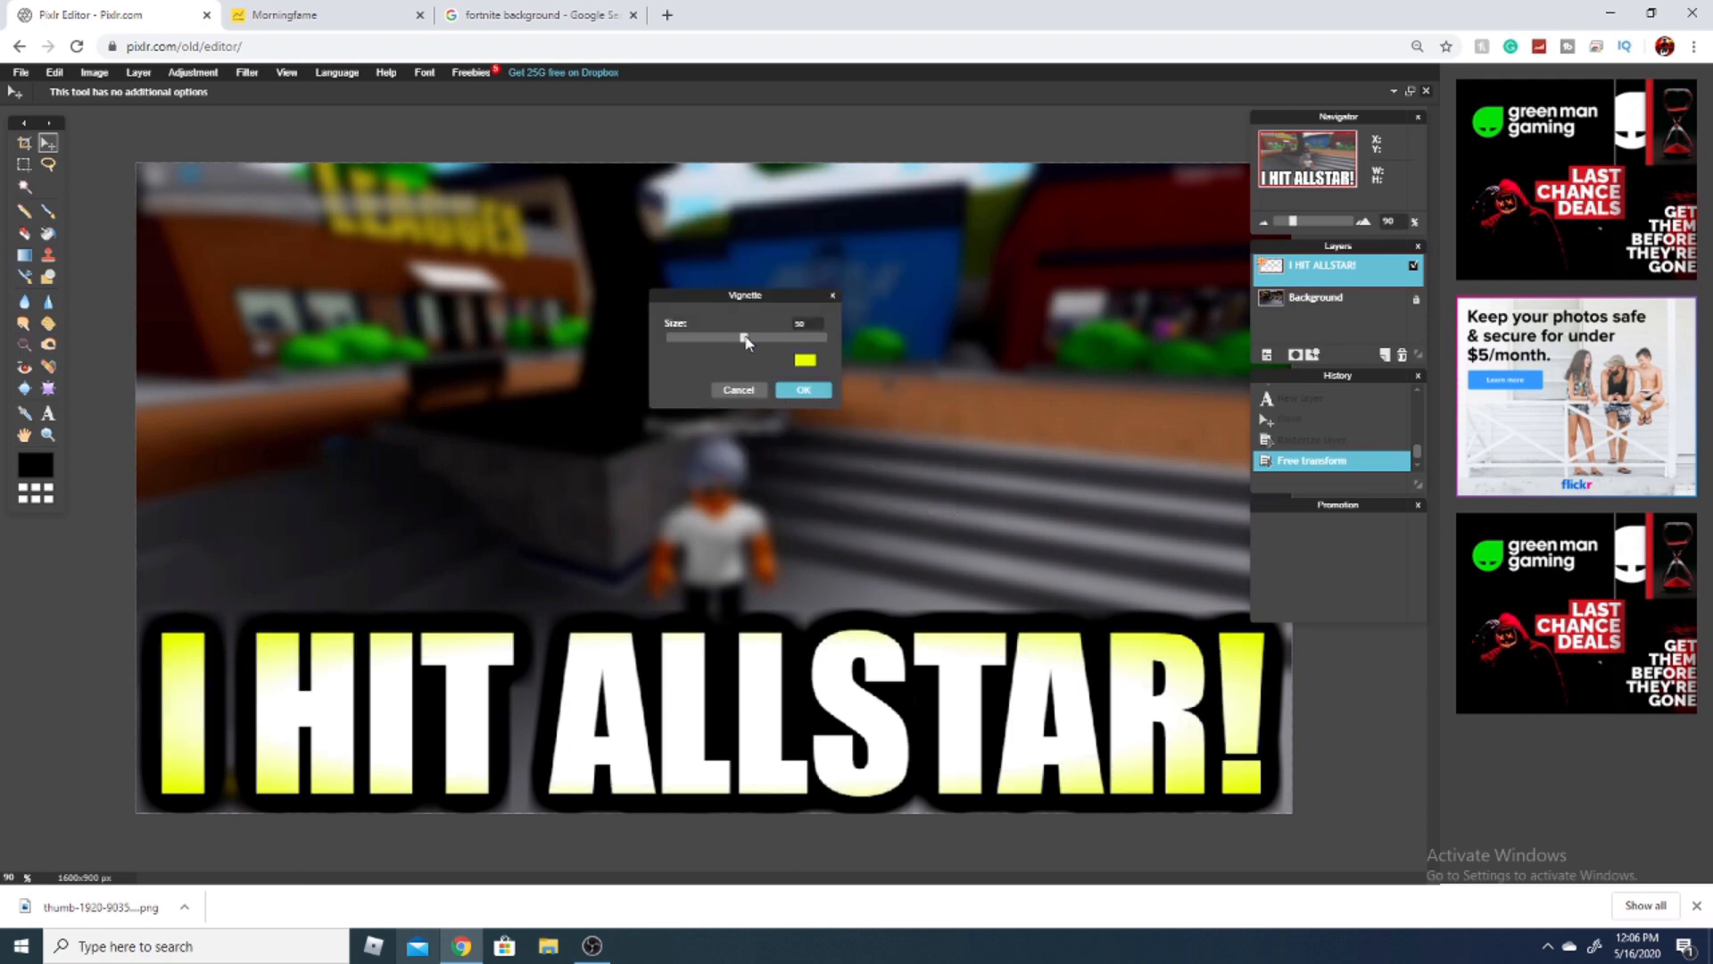
mouse_move(782, 345)
left_mouse_down()
mouse_move(821, 346)
mouse_move(797, 350)
left_mouse_up()
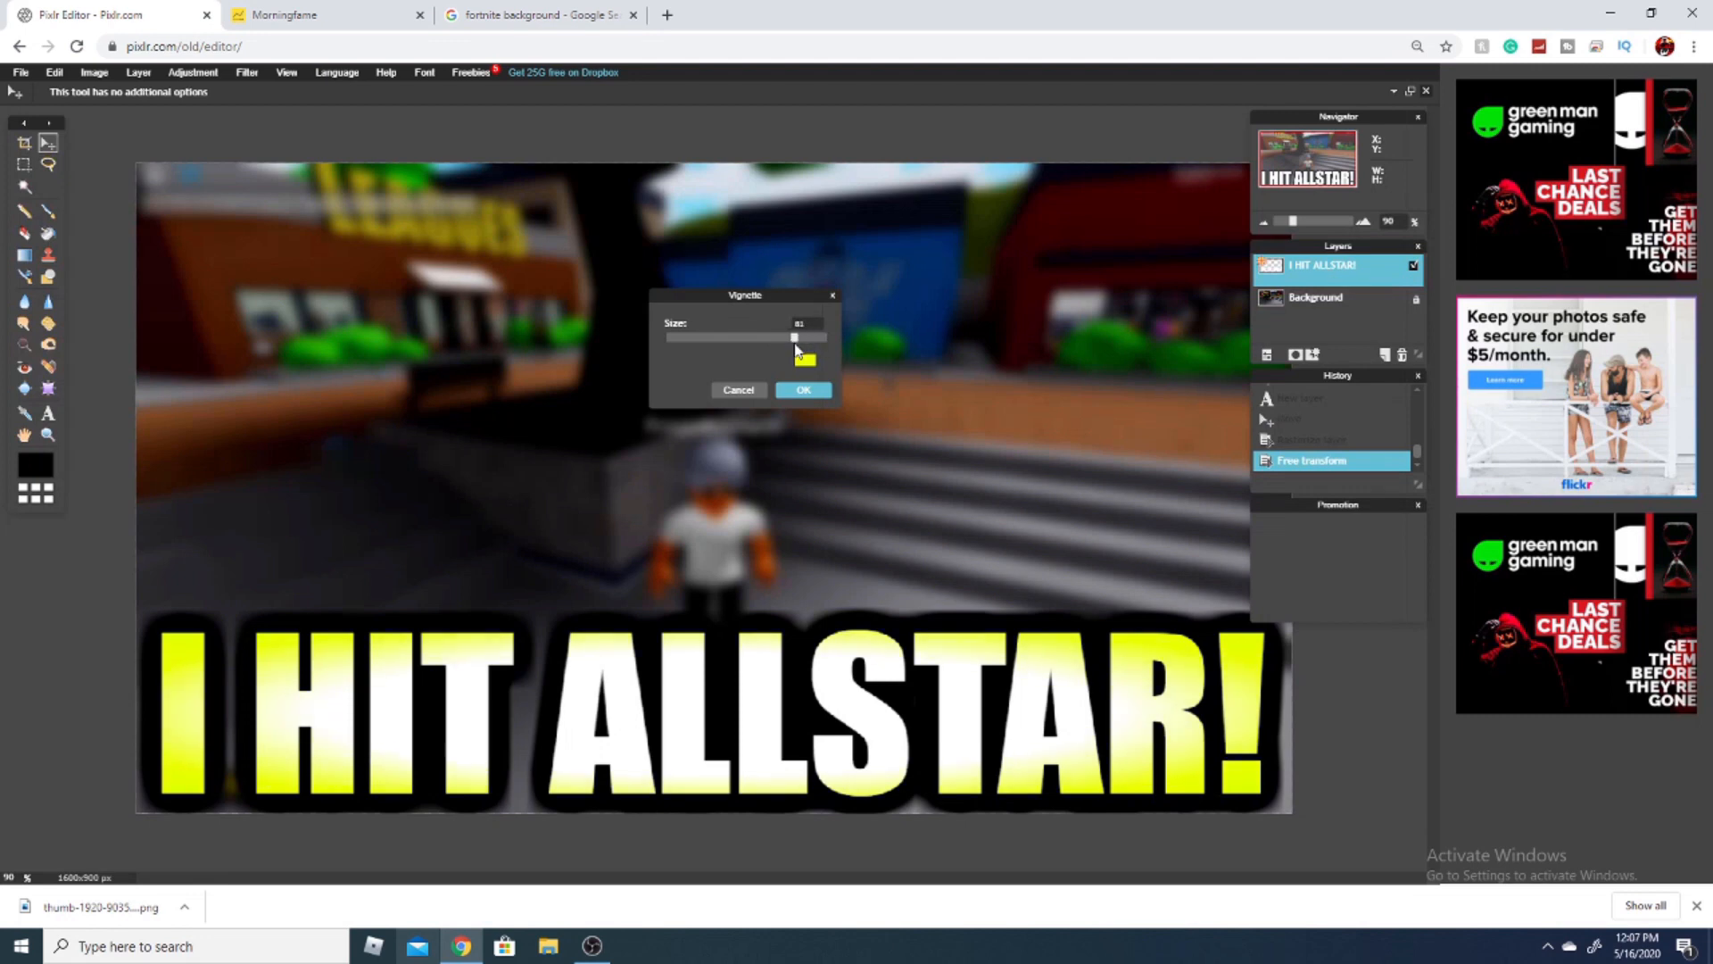
left_click(804, 390)
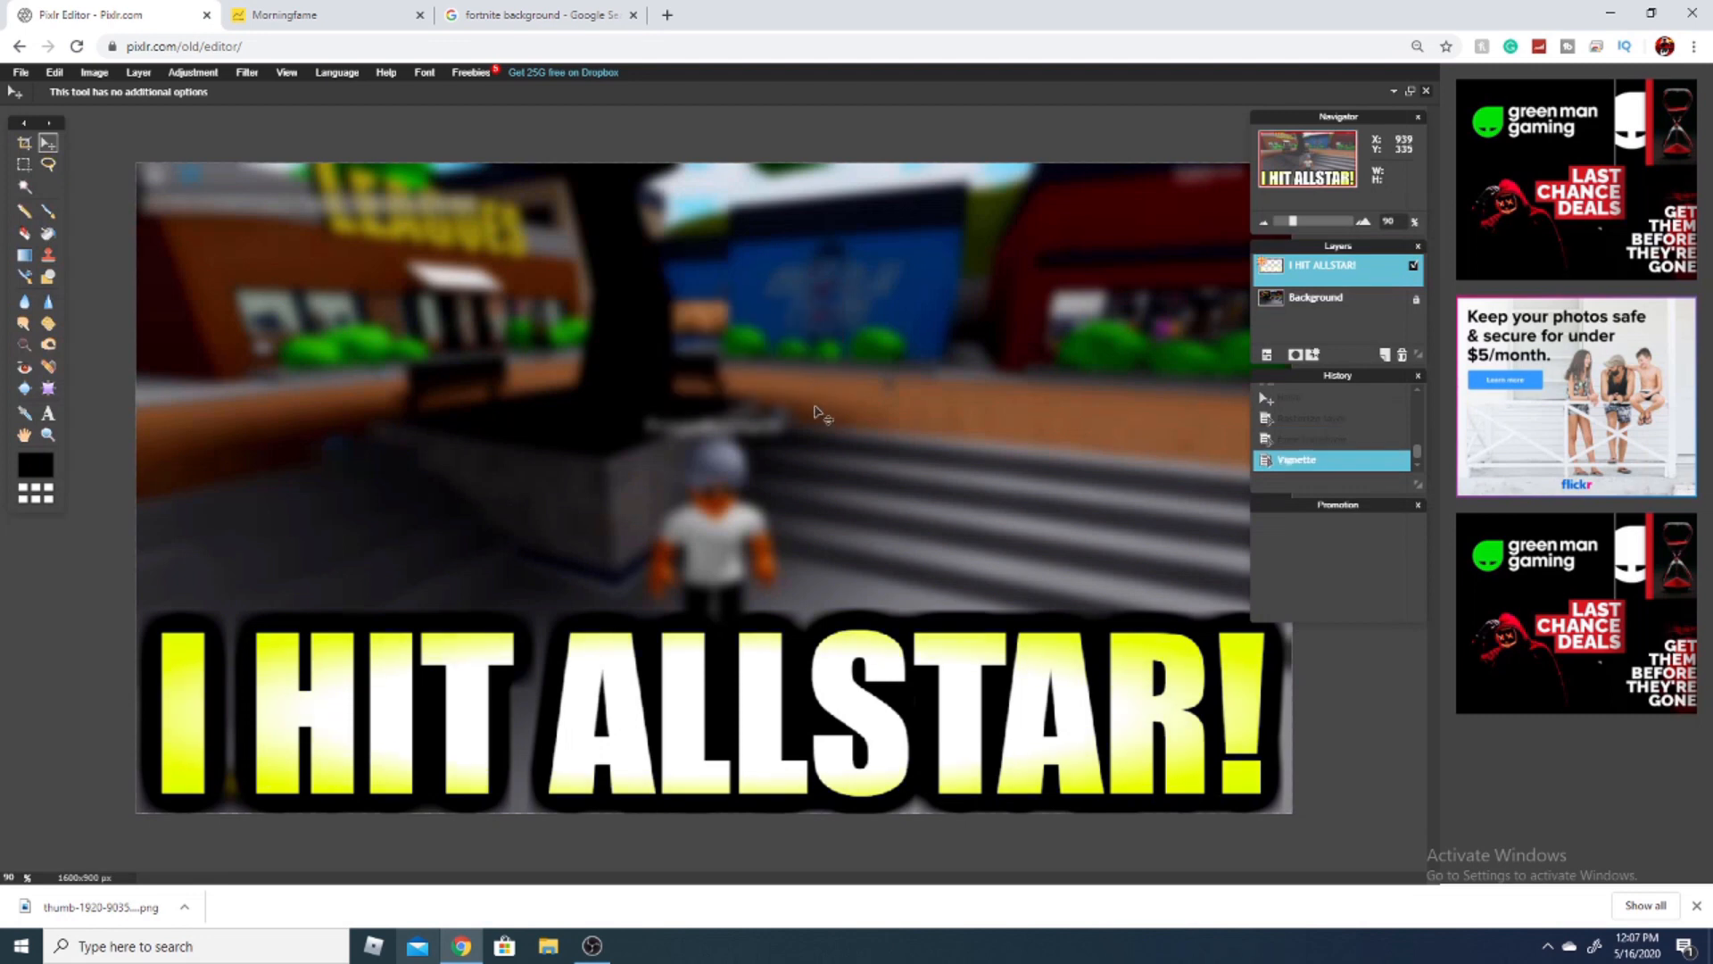
left_click_drag(729, 767, 733, 769)
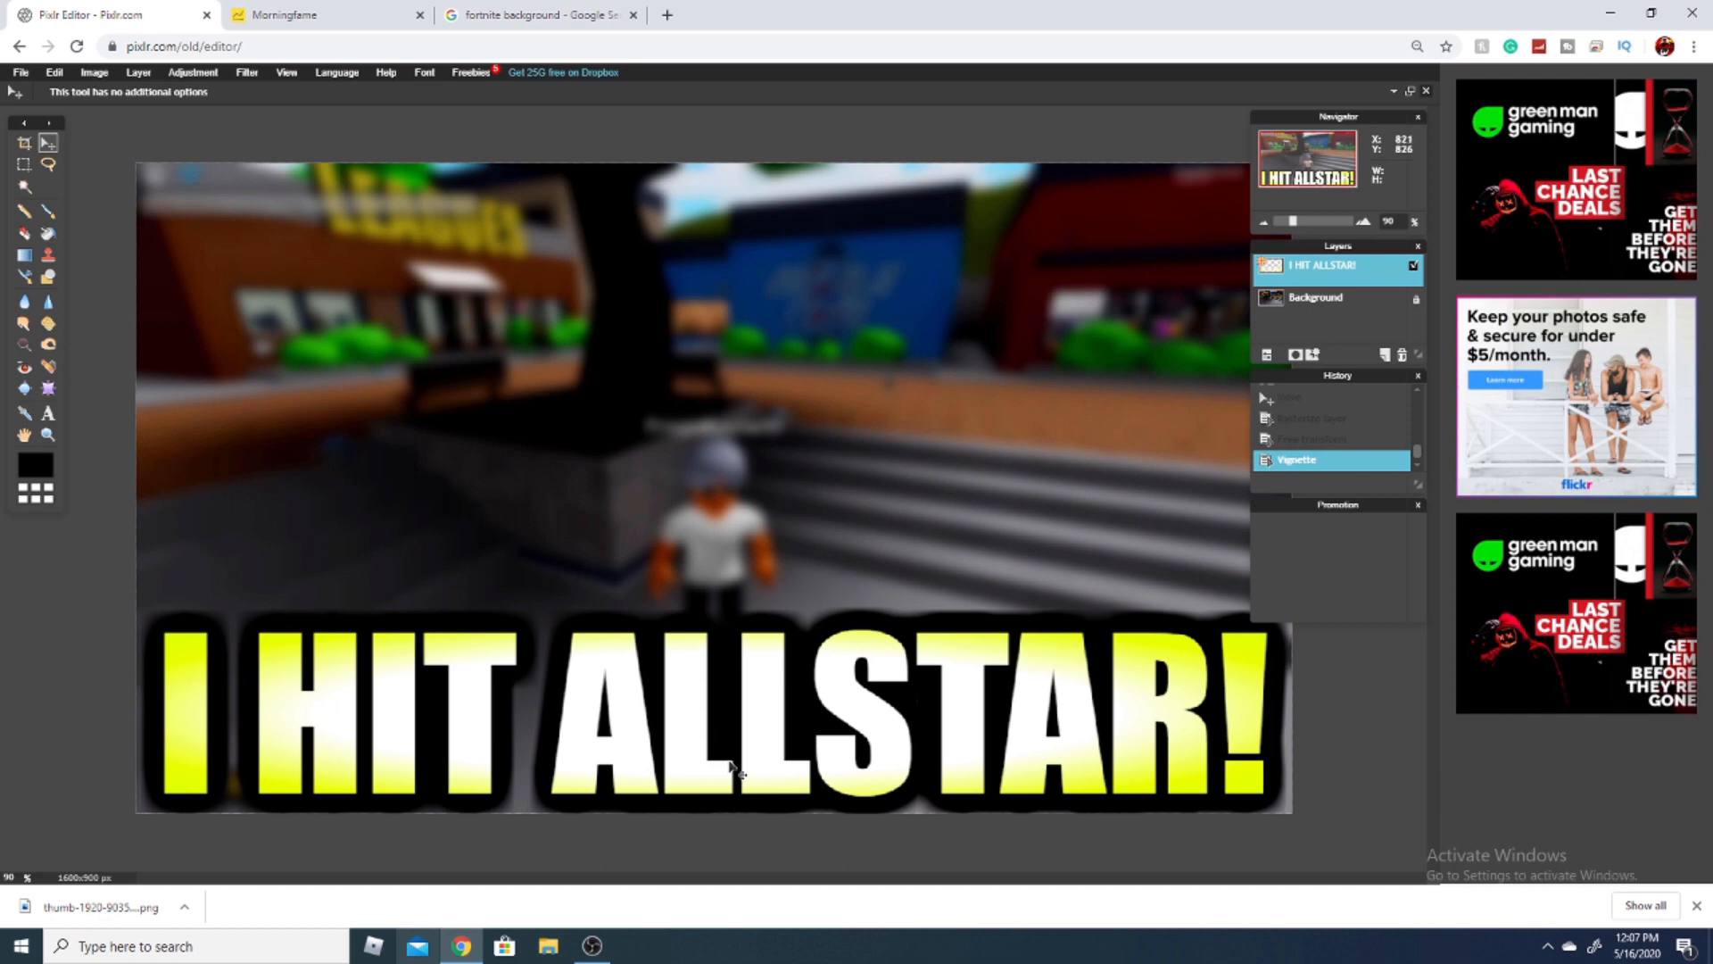
Step: Add the crowned Gucci-shirt character image from the Pictures folder as a new layer, and place it below the "I HIT ALLSTAR!" layer
left_click(139, 73)
left_click(167, 139)
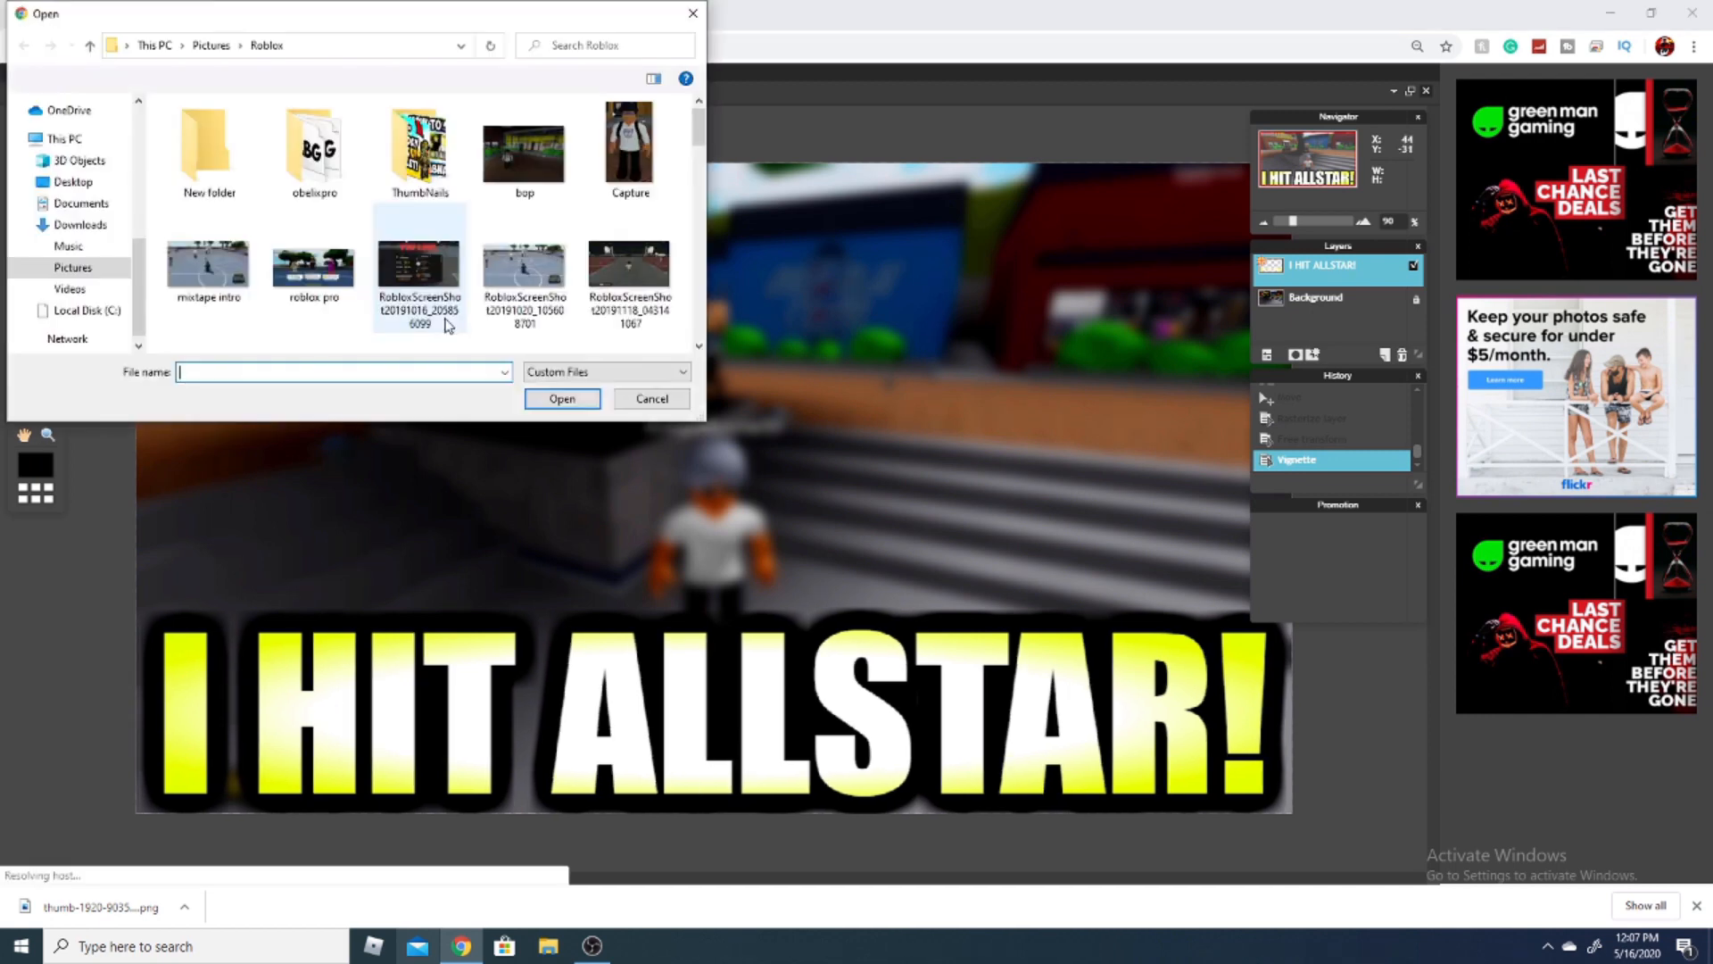
scroll(81, 223, "up", 5)
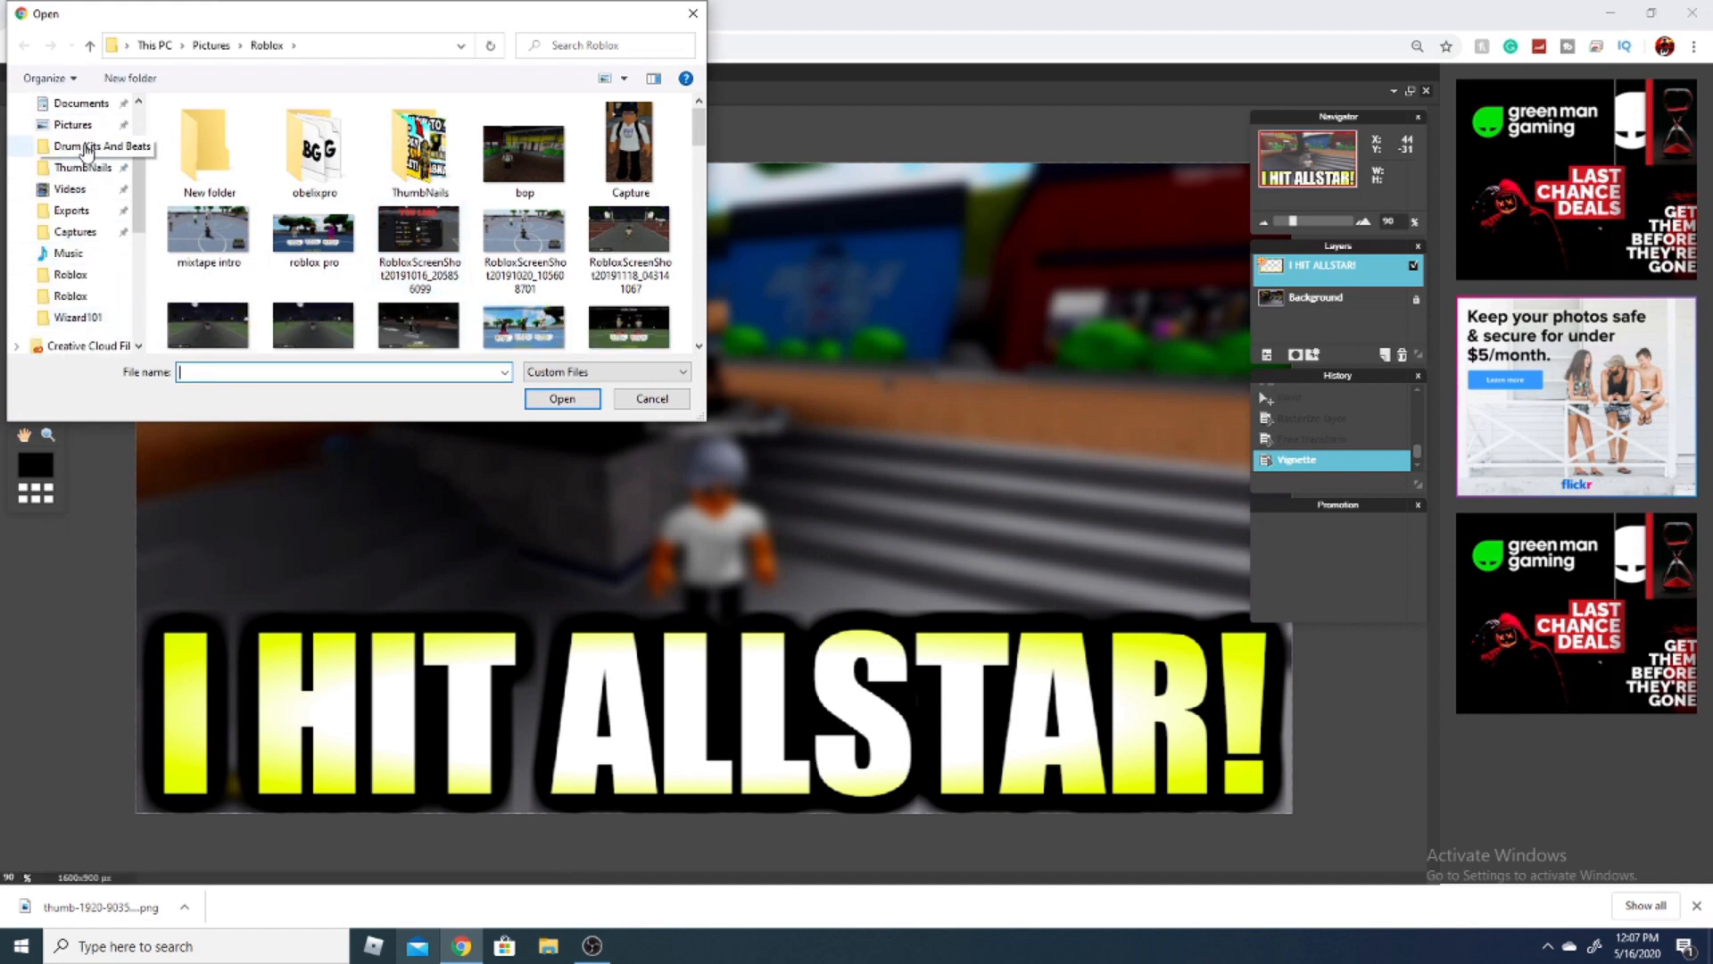
scroll(78, 196, "up", 2)
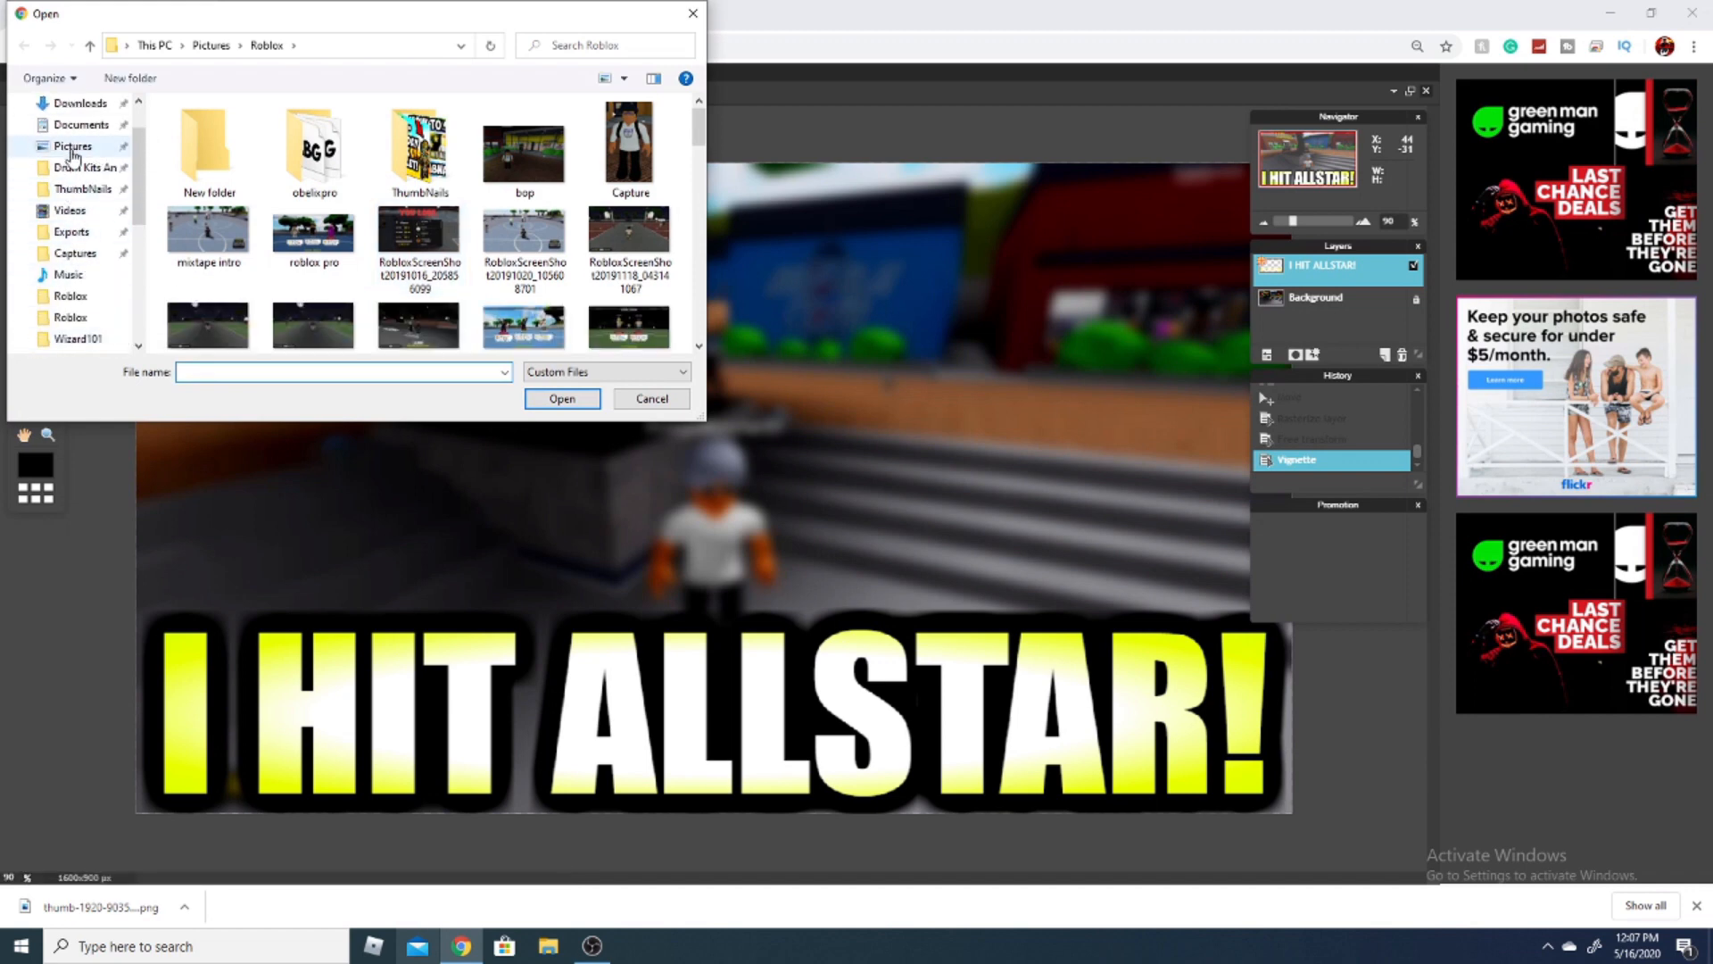
left_click(74, 147)
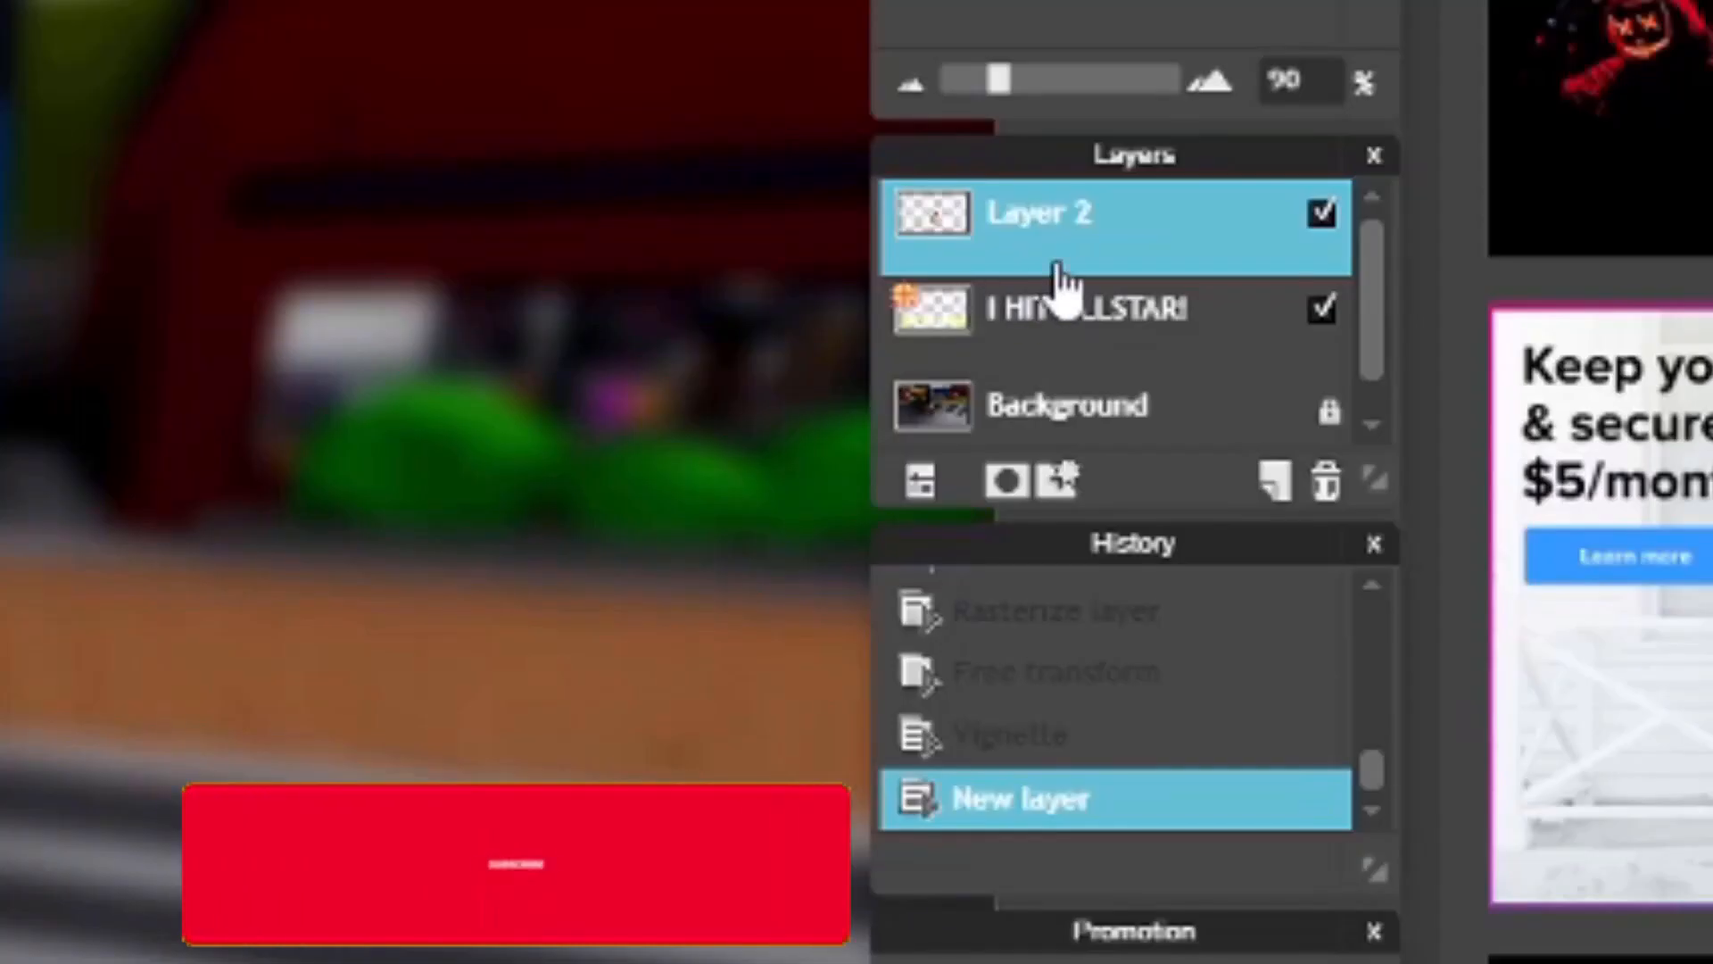
left_click_drag(1074, 357, 1109, 229)
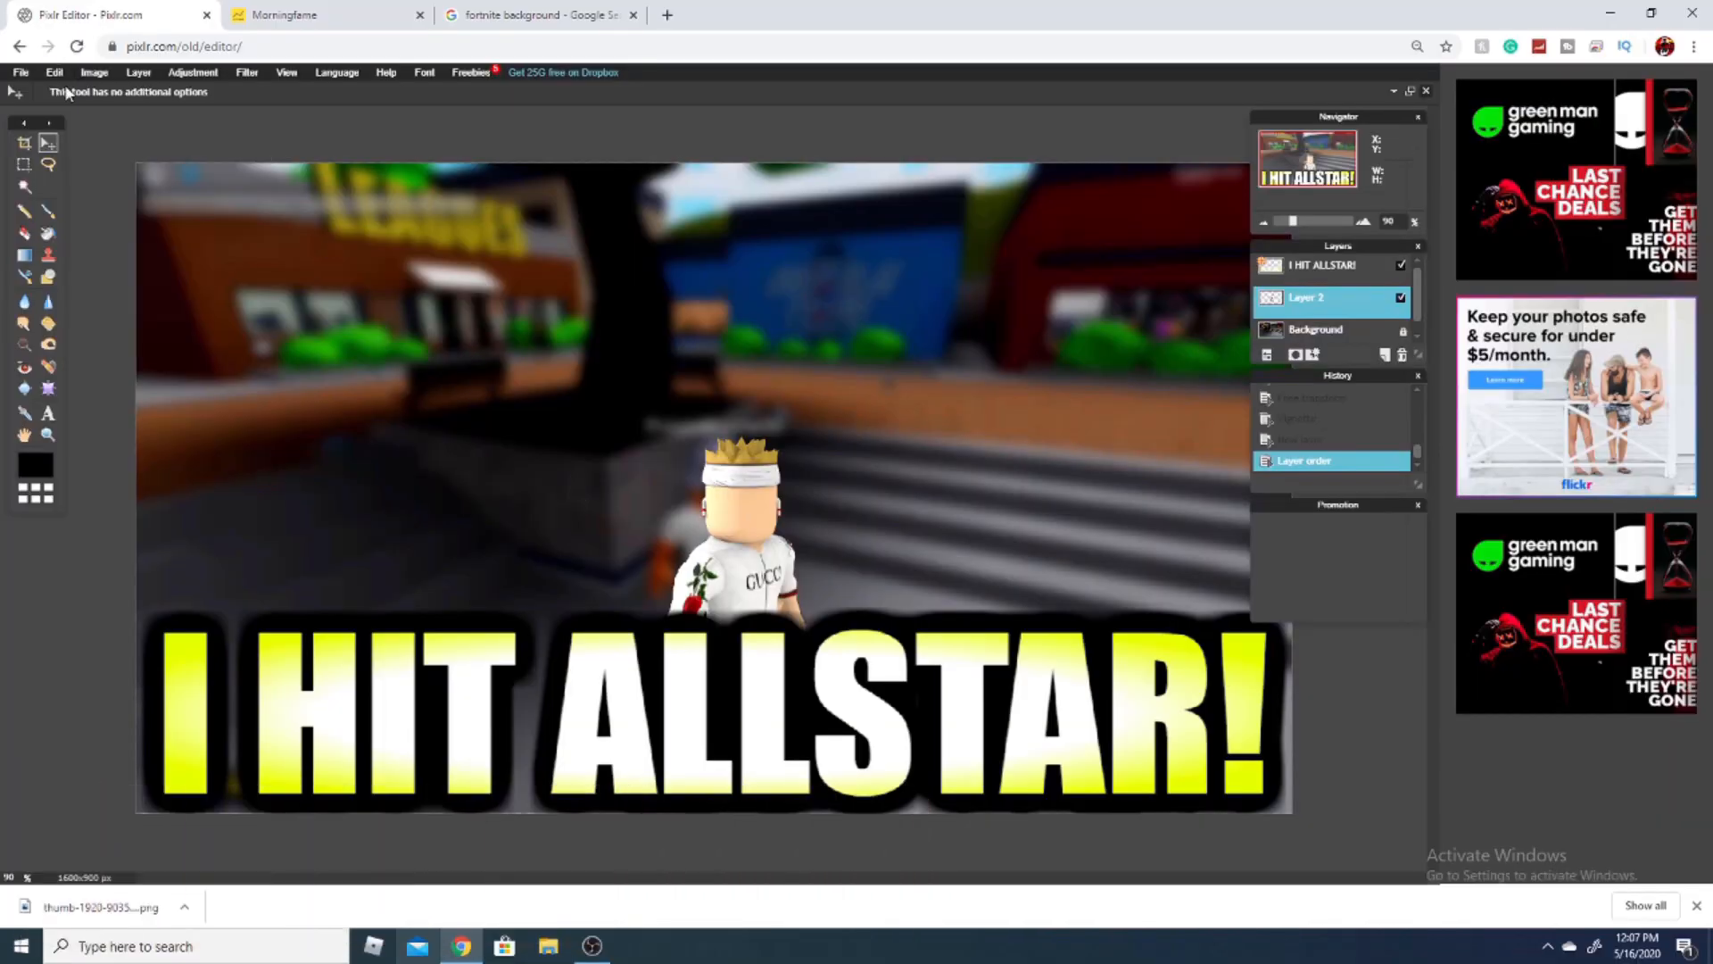
Step: Enlarge the character with Free transform until the crown reaches the image's upper edge, apply the change, and nudge the character slightly to the left
left_click(56, 73)
left_click(103, 189)
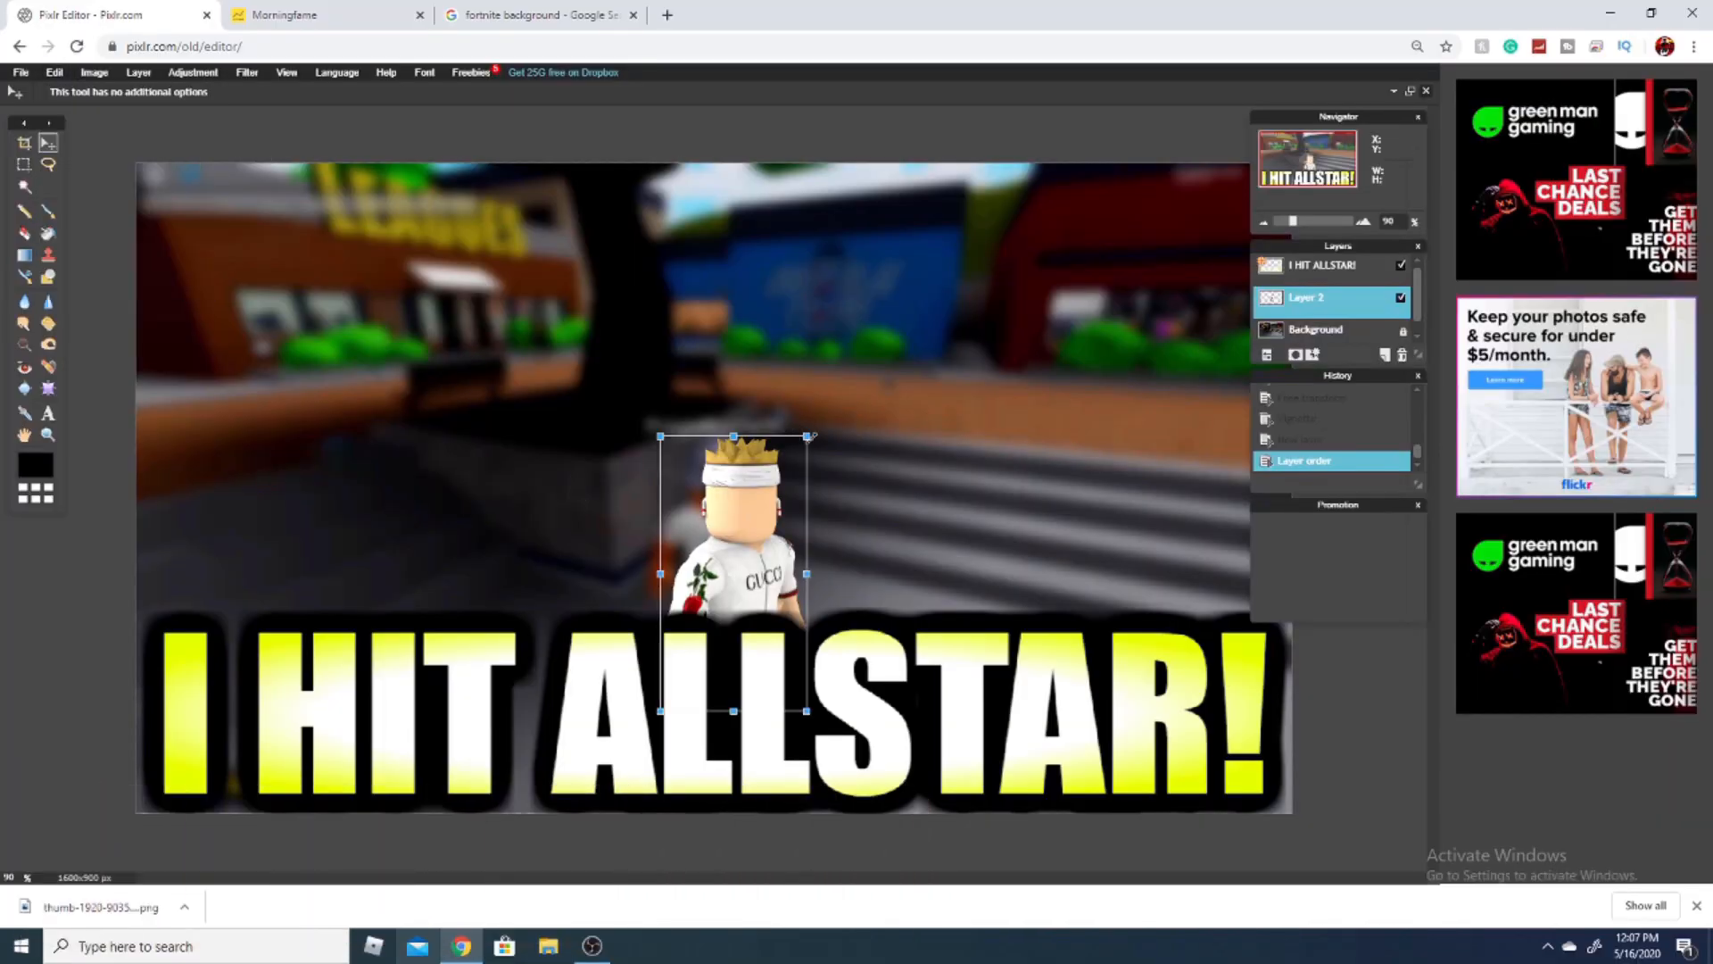
left_click_drag(812, 436, 895, 226)
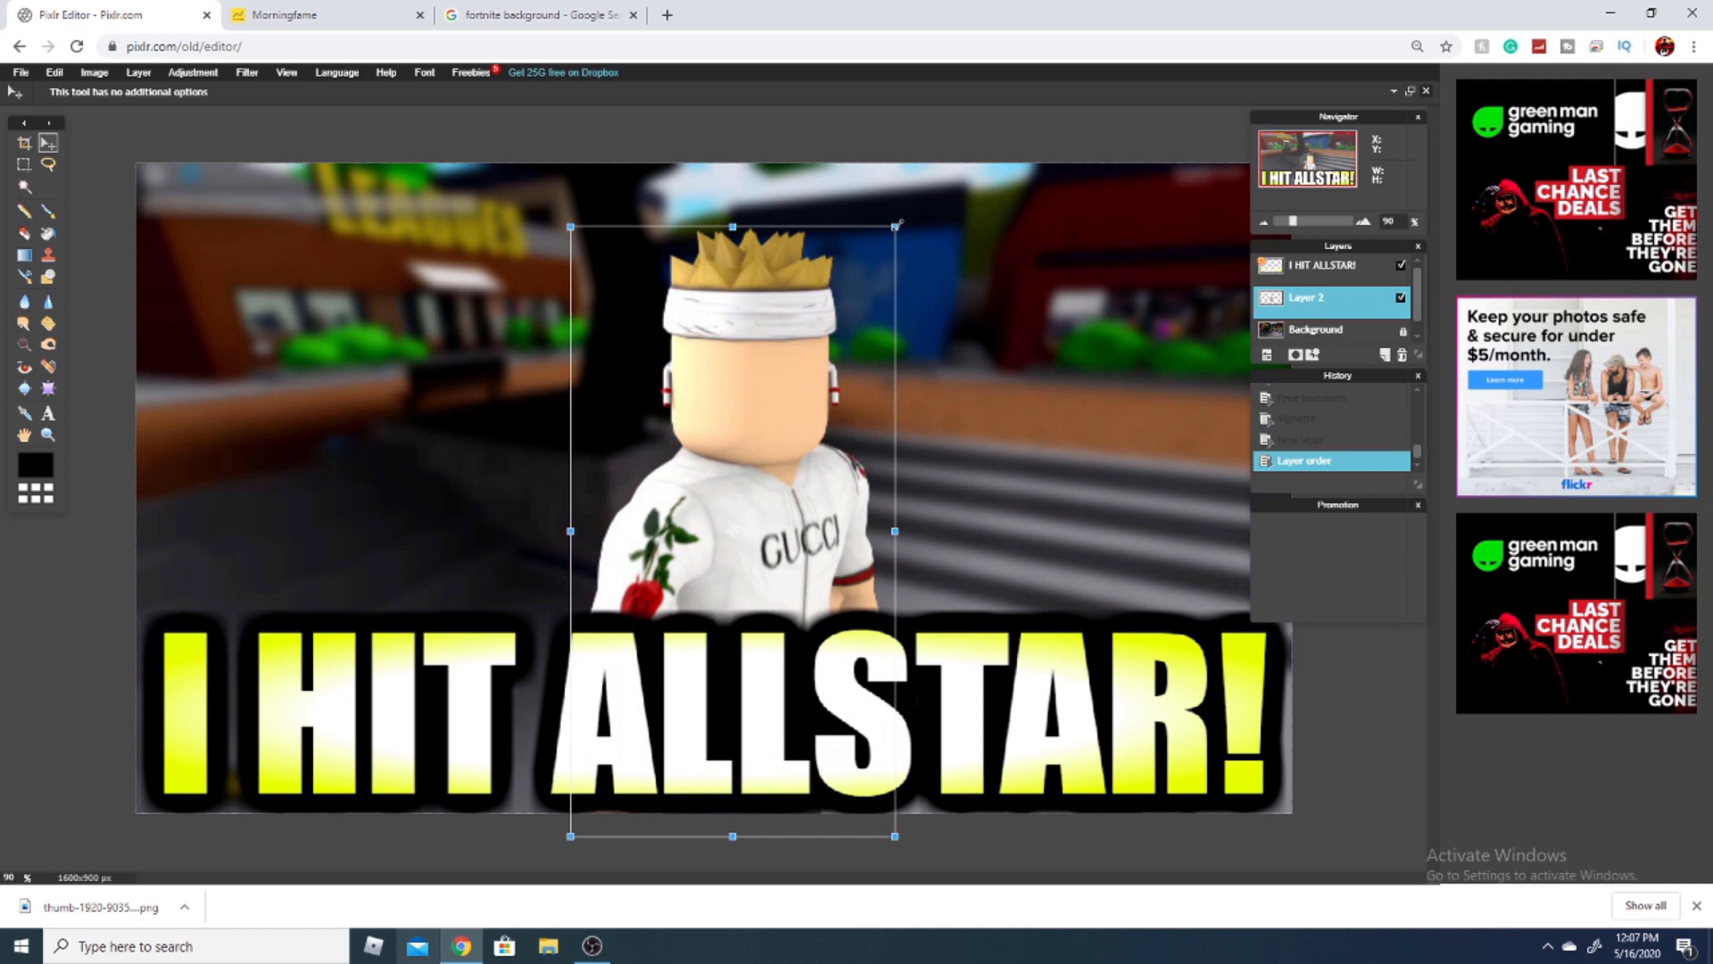
left_click_drag(897, 226, 926, 167)
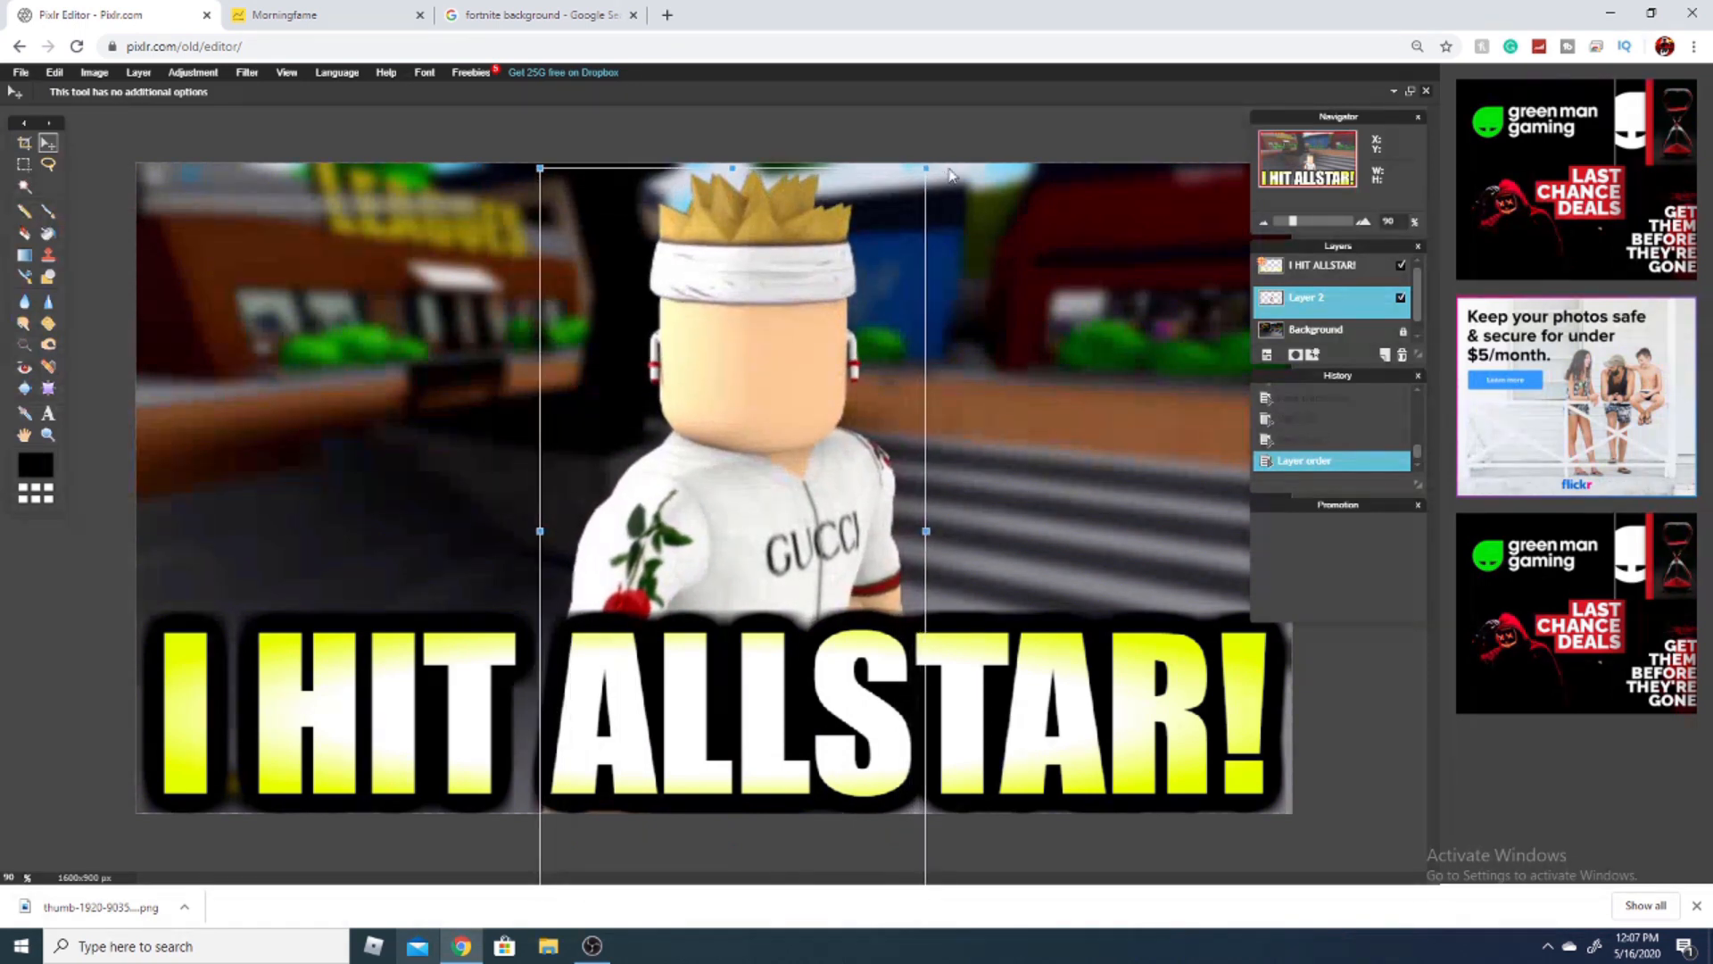
left_click(951, 175)
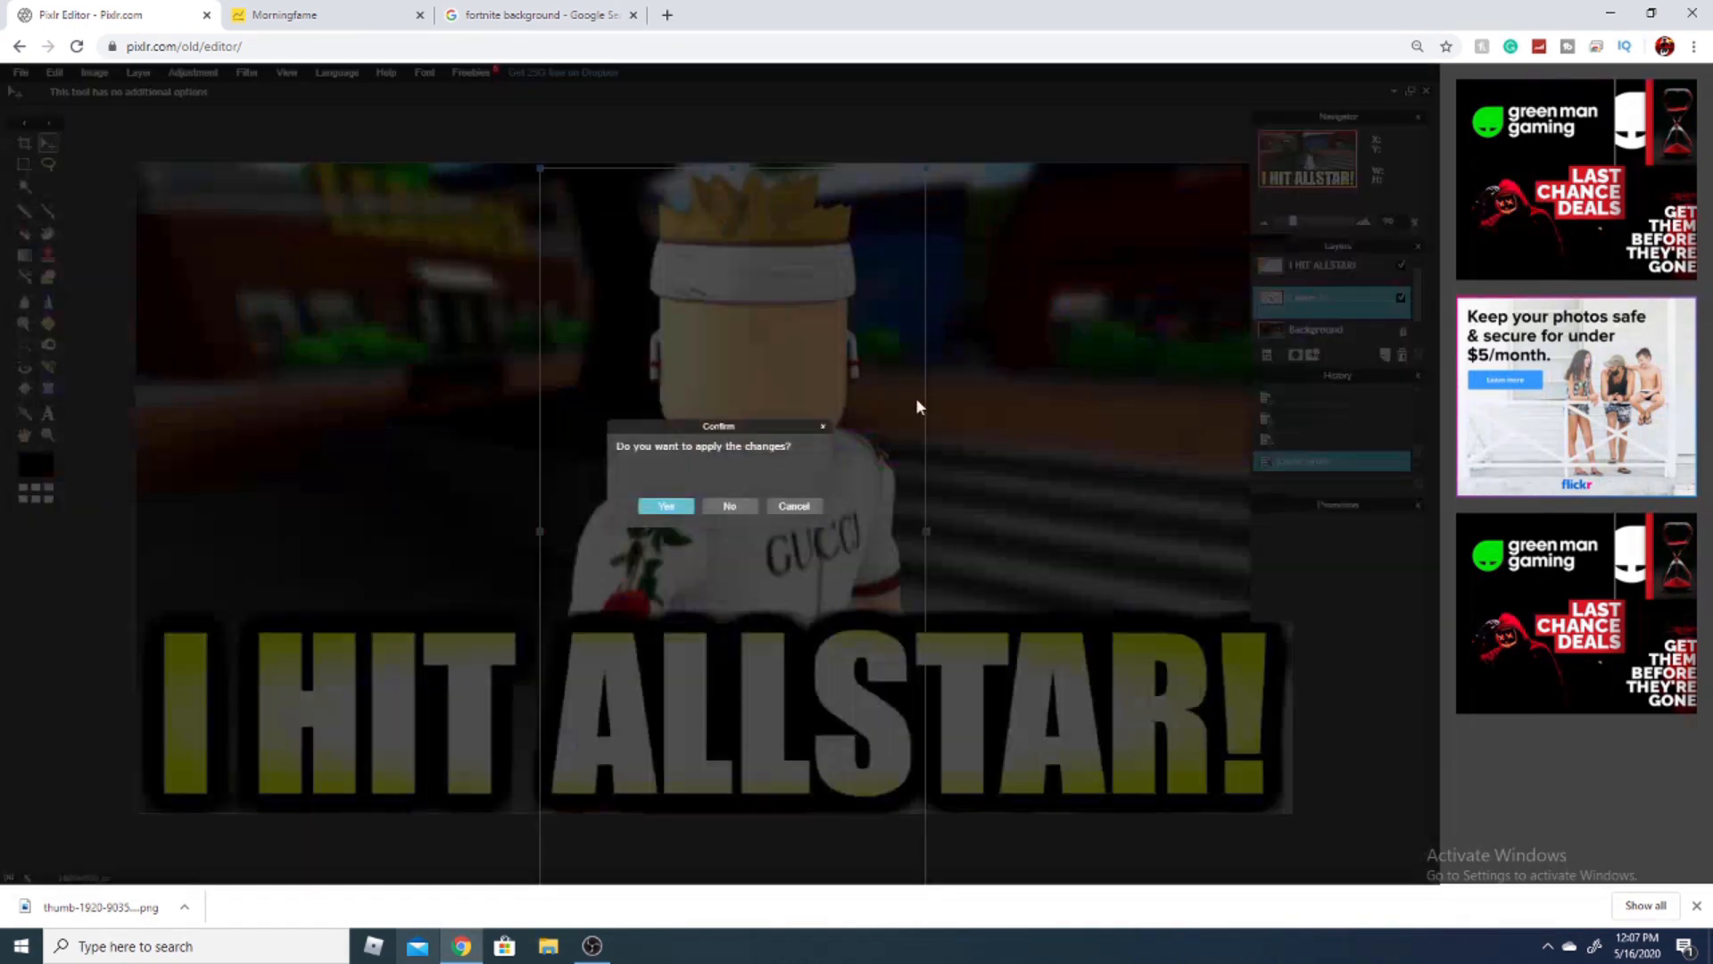
left_click(671, 507)
left_click_drag(797, 501, 788, 501)
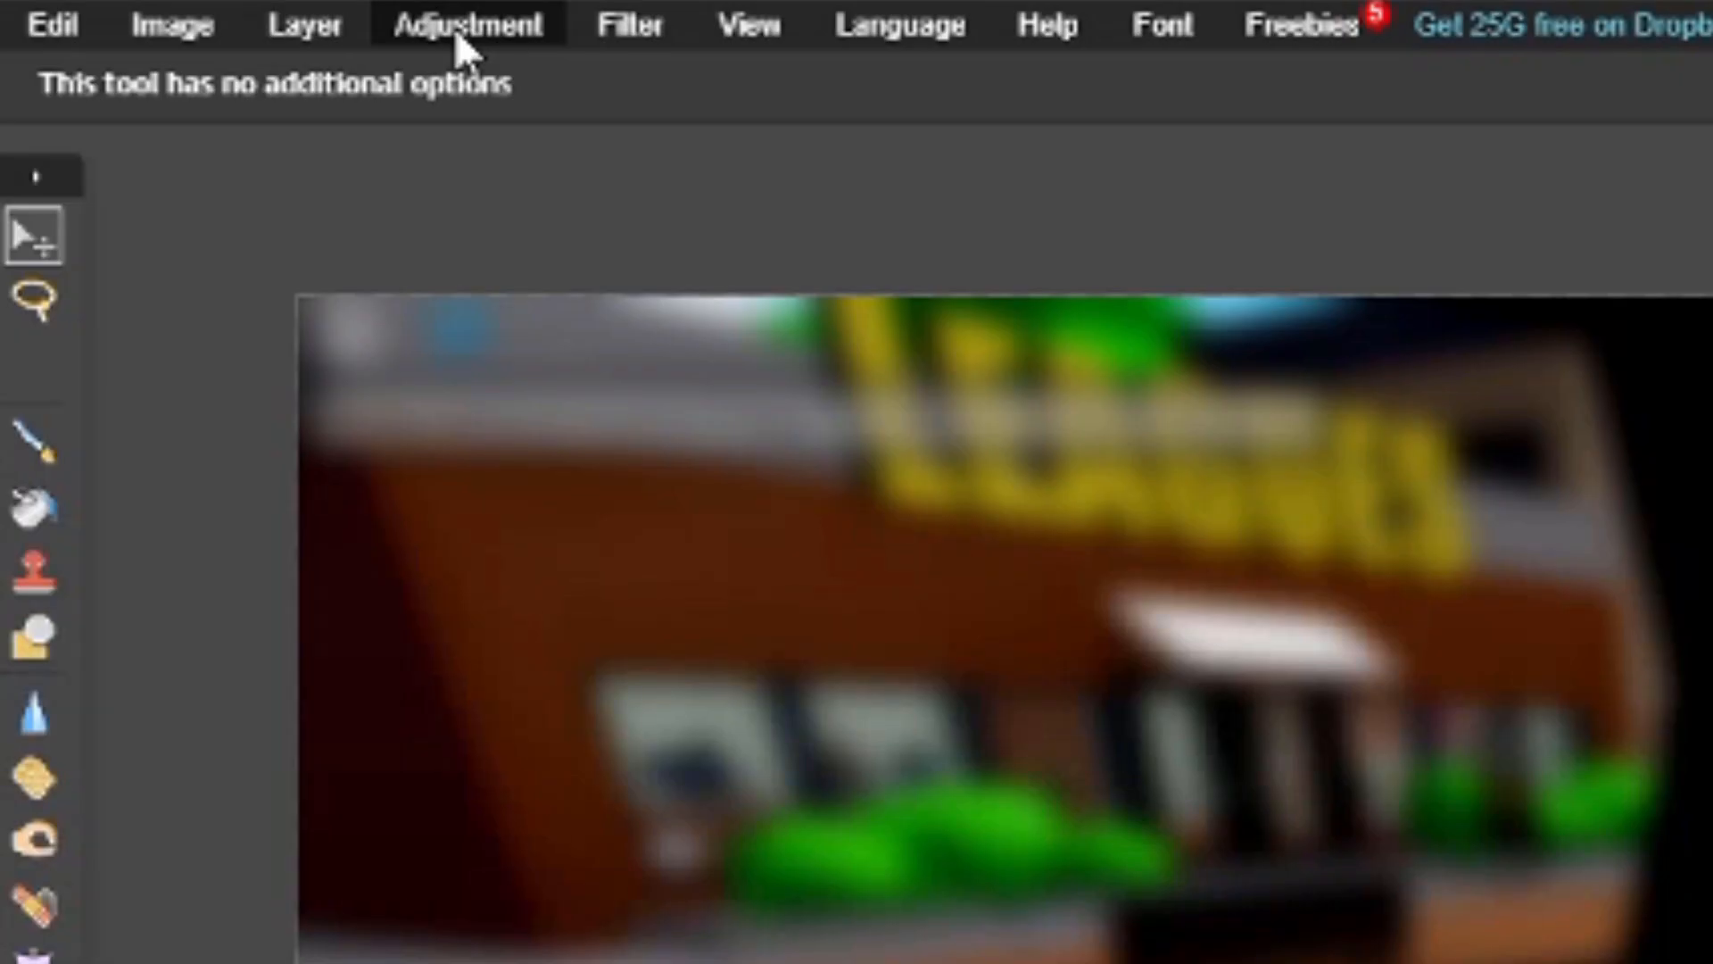
Step: Set the character layer's contrast to 28 with Brightness & Contrast
left_click(457, 36)
left_click(487, 81)
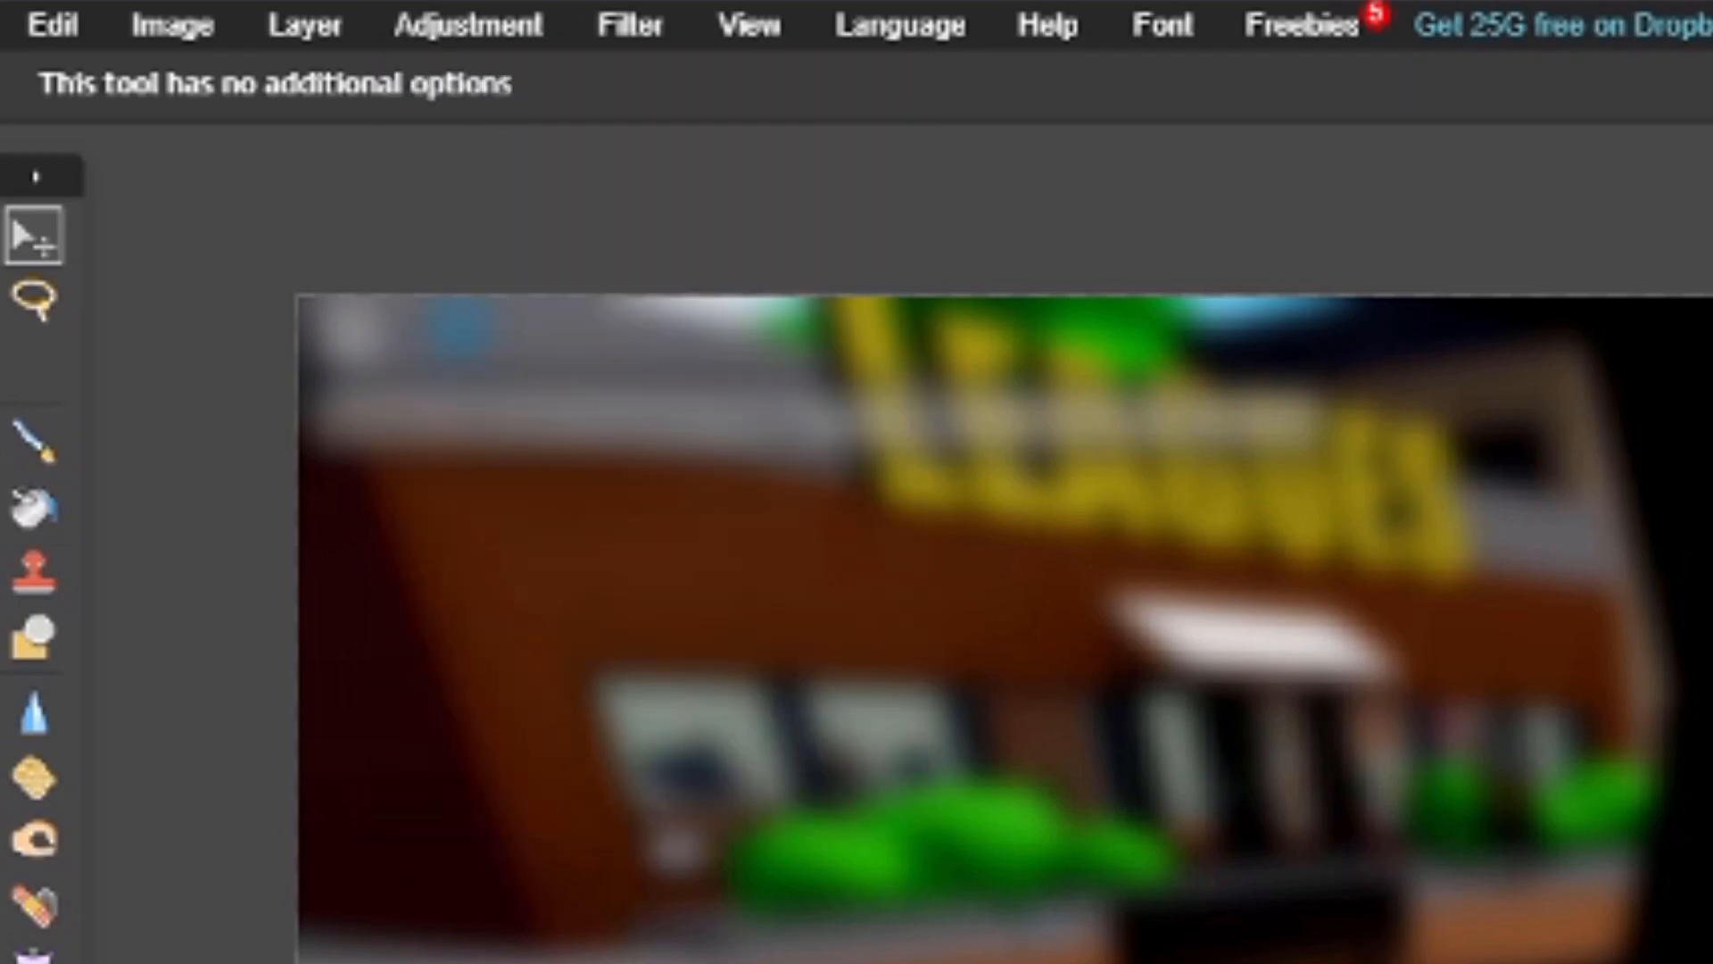
left_click(925, 485)
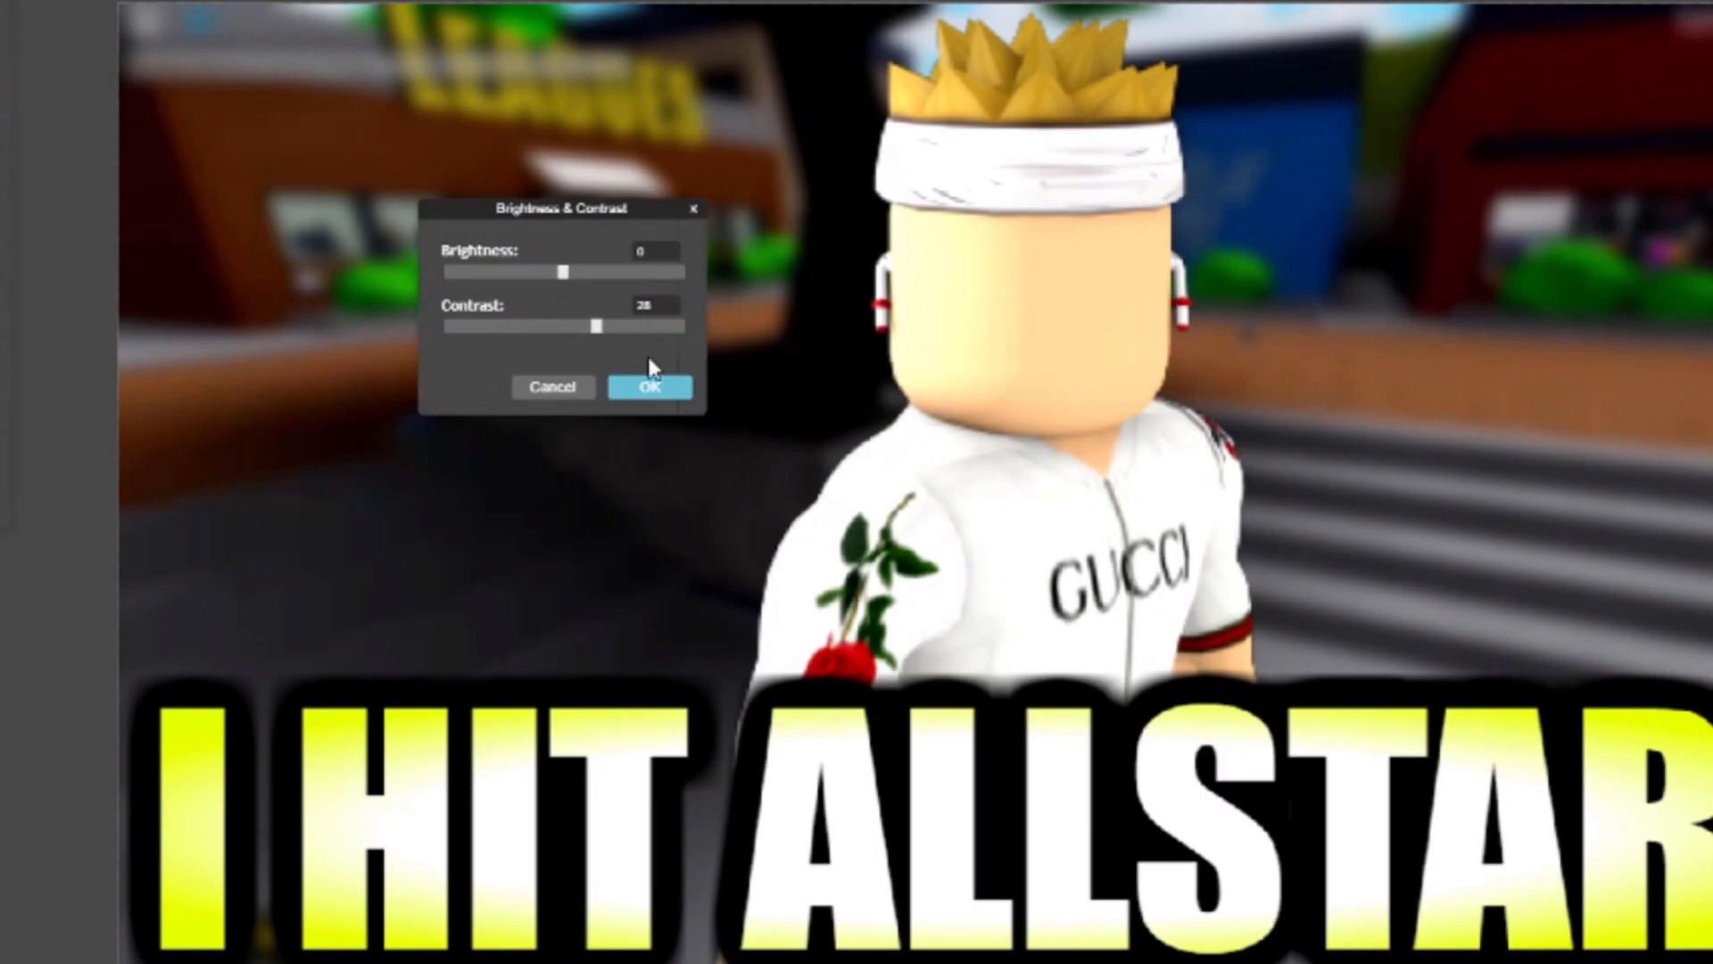
left_click(650, 386)
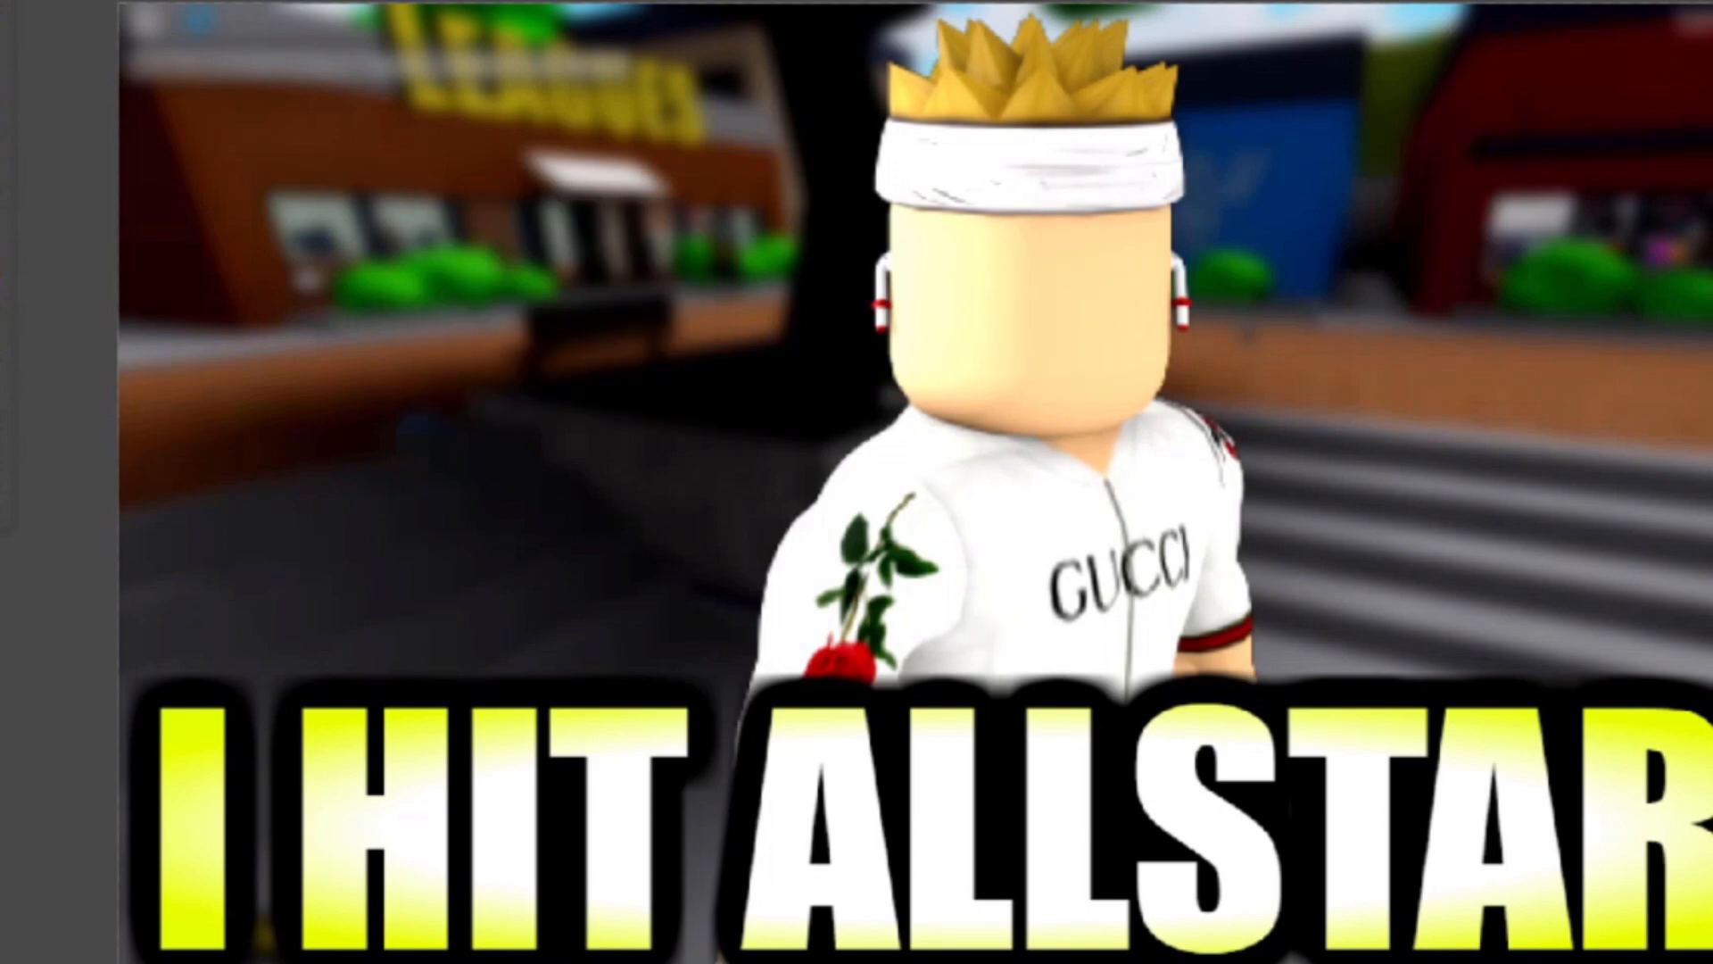
Step: Set the character layer's saturation to about 43 with Hue & Saturation
left_click(162, 5)
left_click(237, 80)
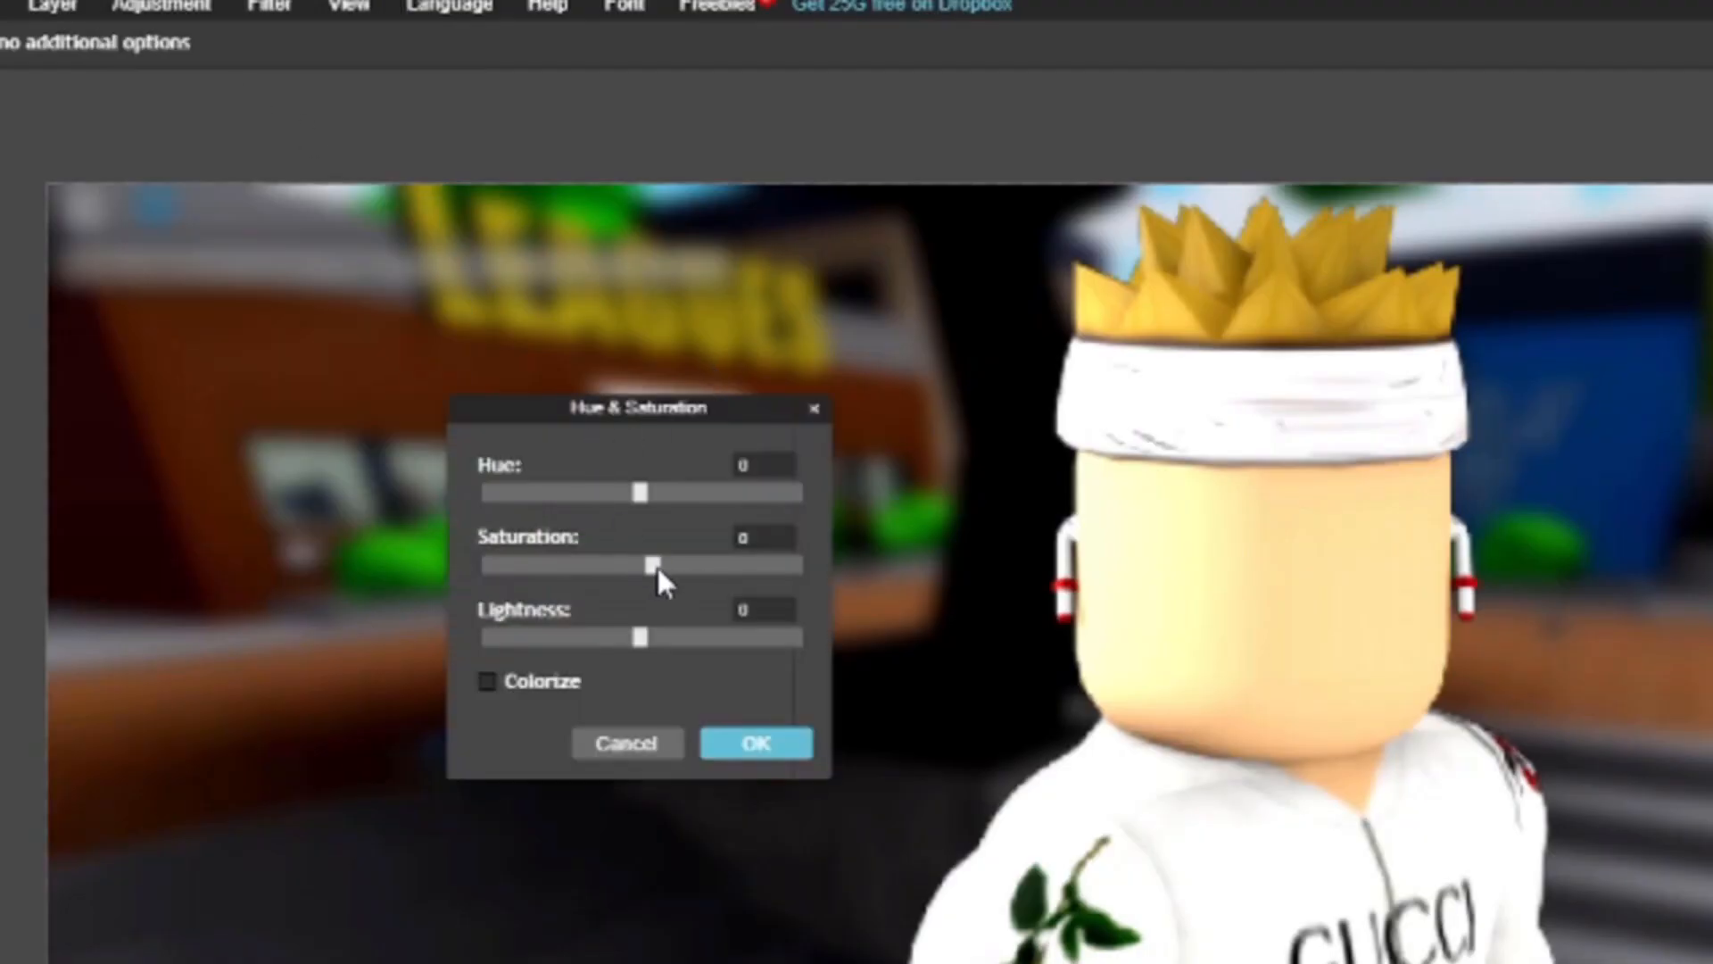
left_click_drag(656, 564, 703, 573)
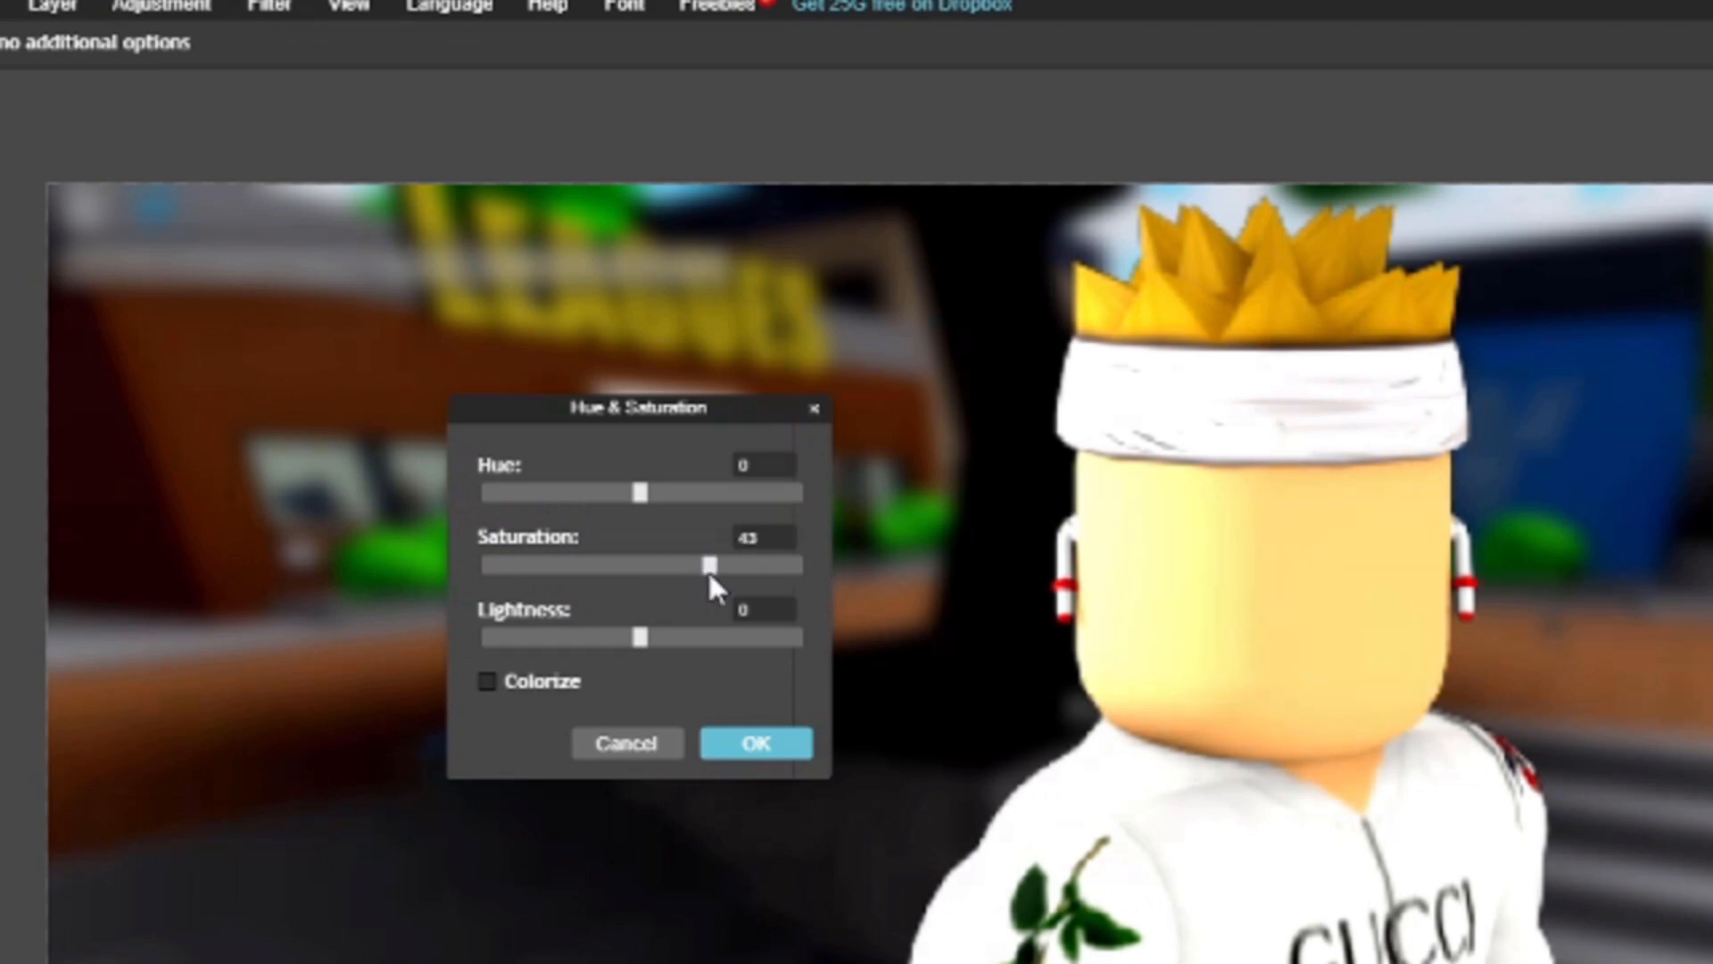
left_click(780, 749)
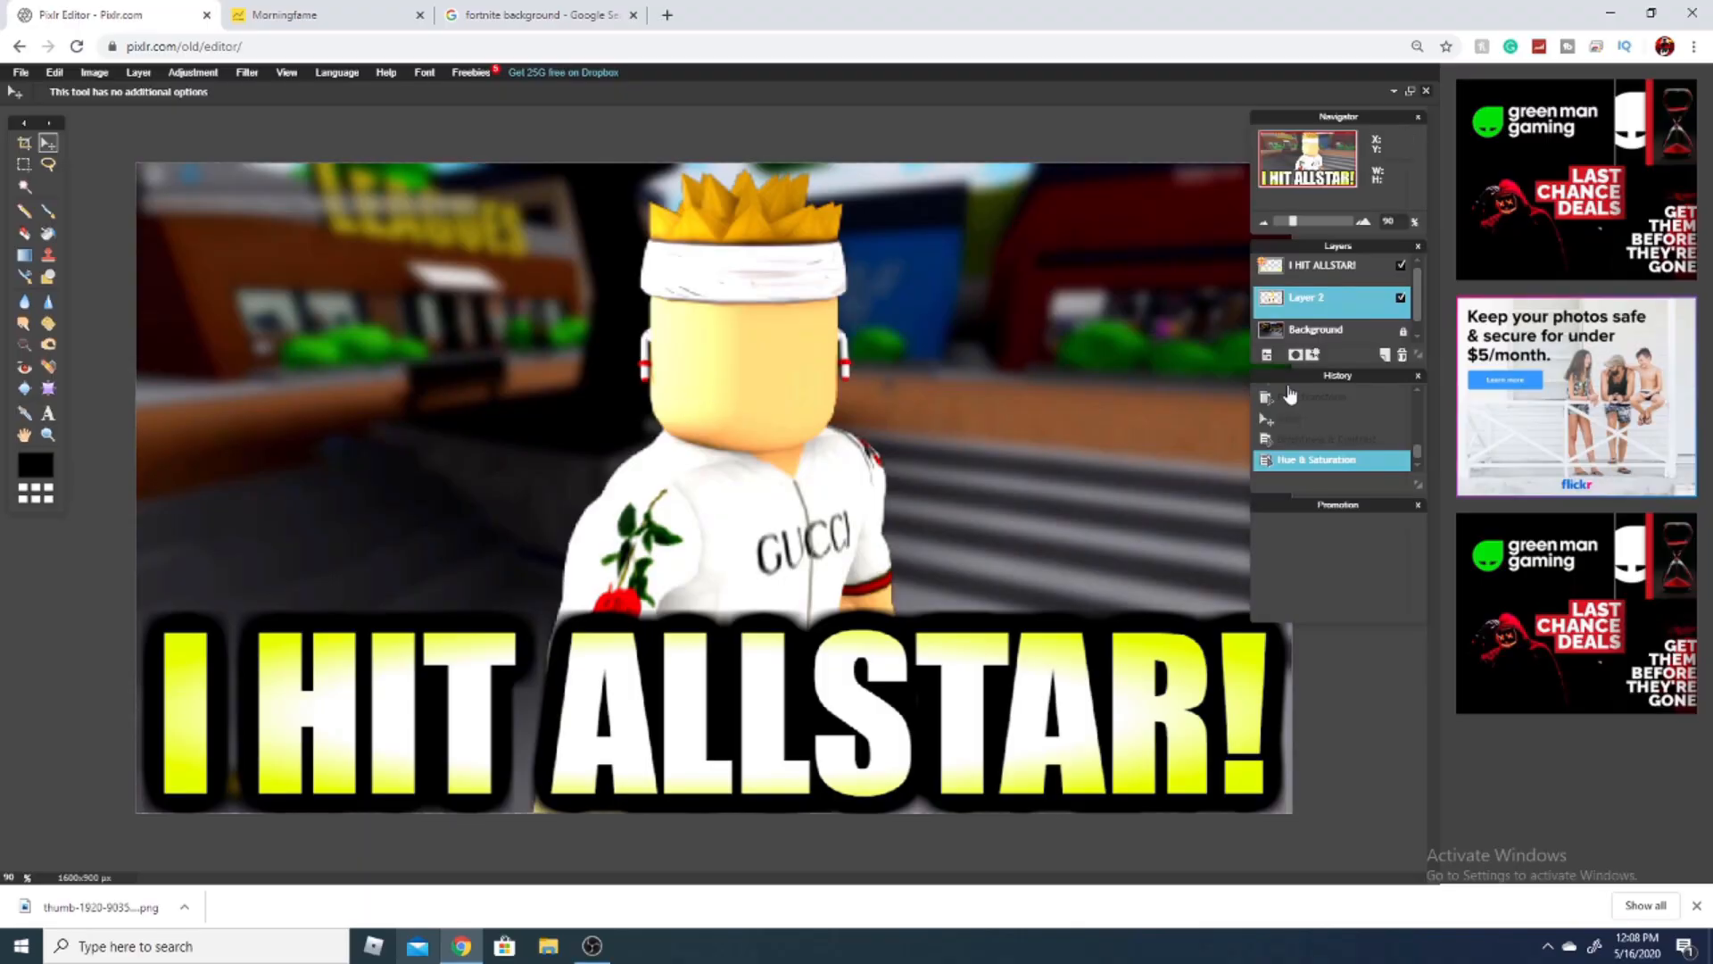
Step: Add a white outer glow to the character layer with hardness 10 and size about 40
right_click(1313, 308)
left_click(962, 525)
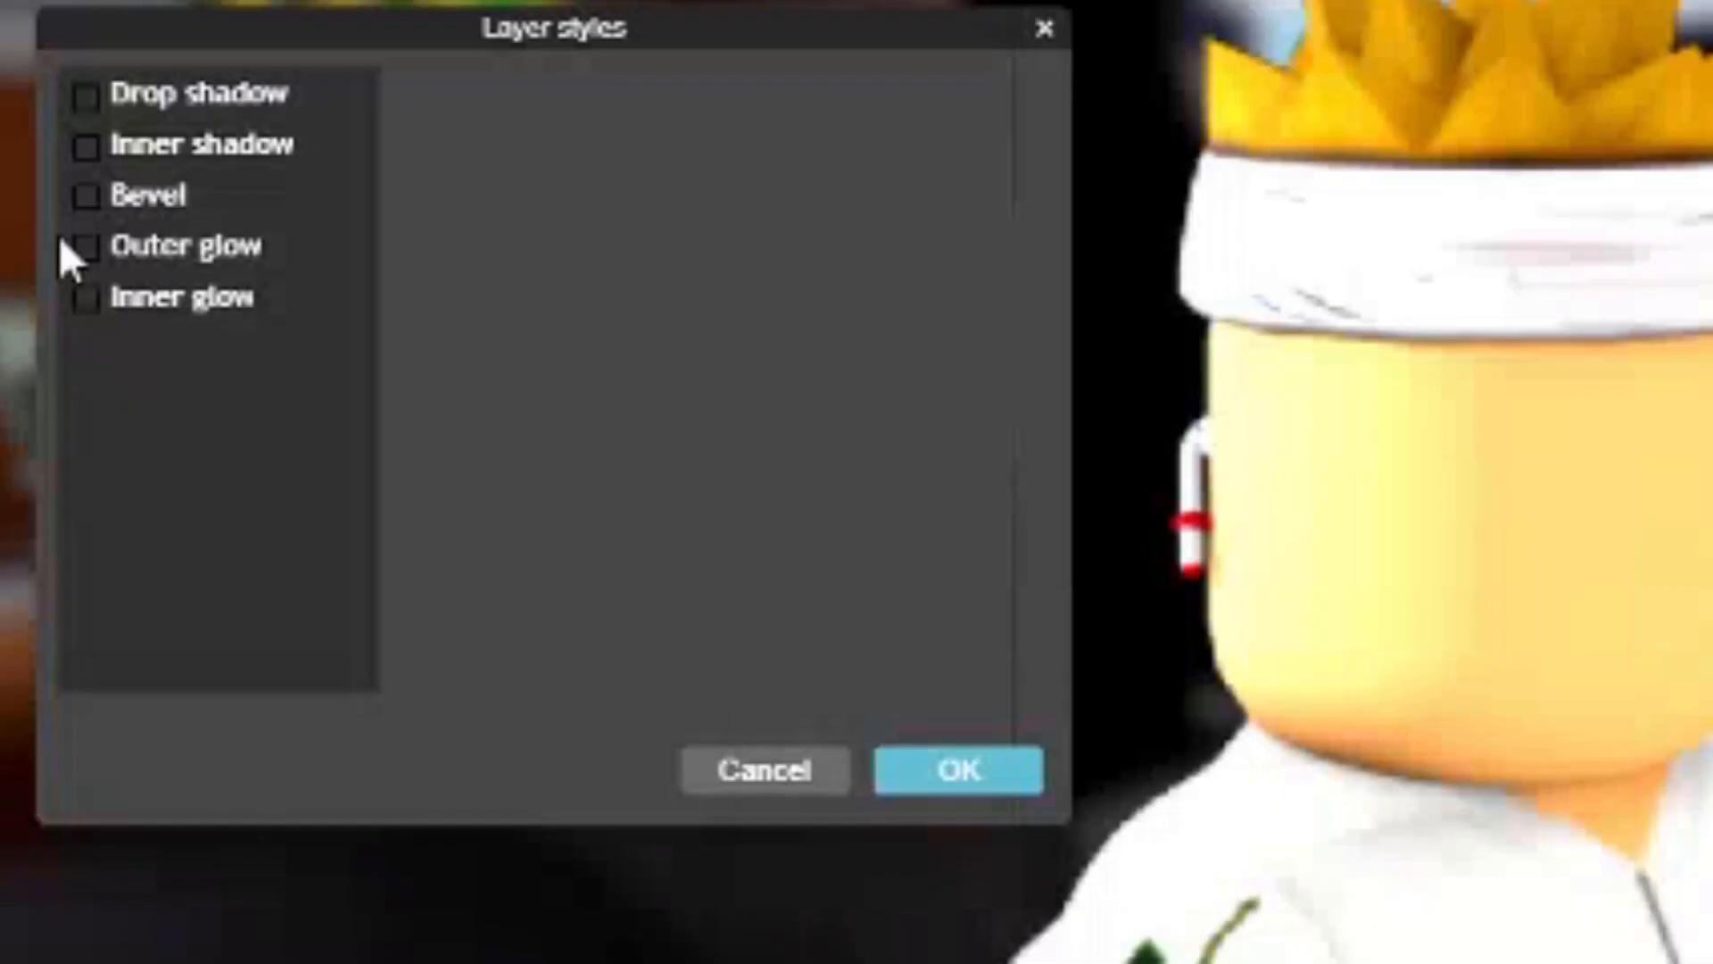
left_click(156, 250)
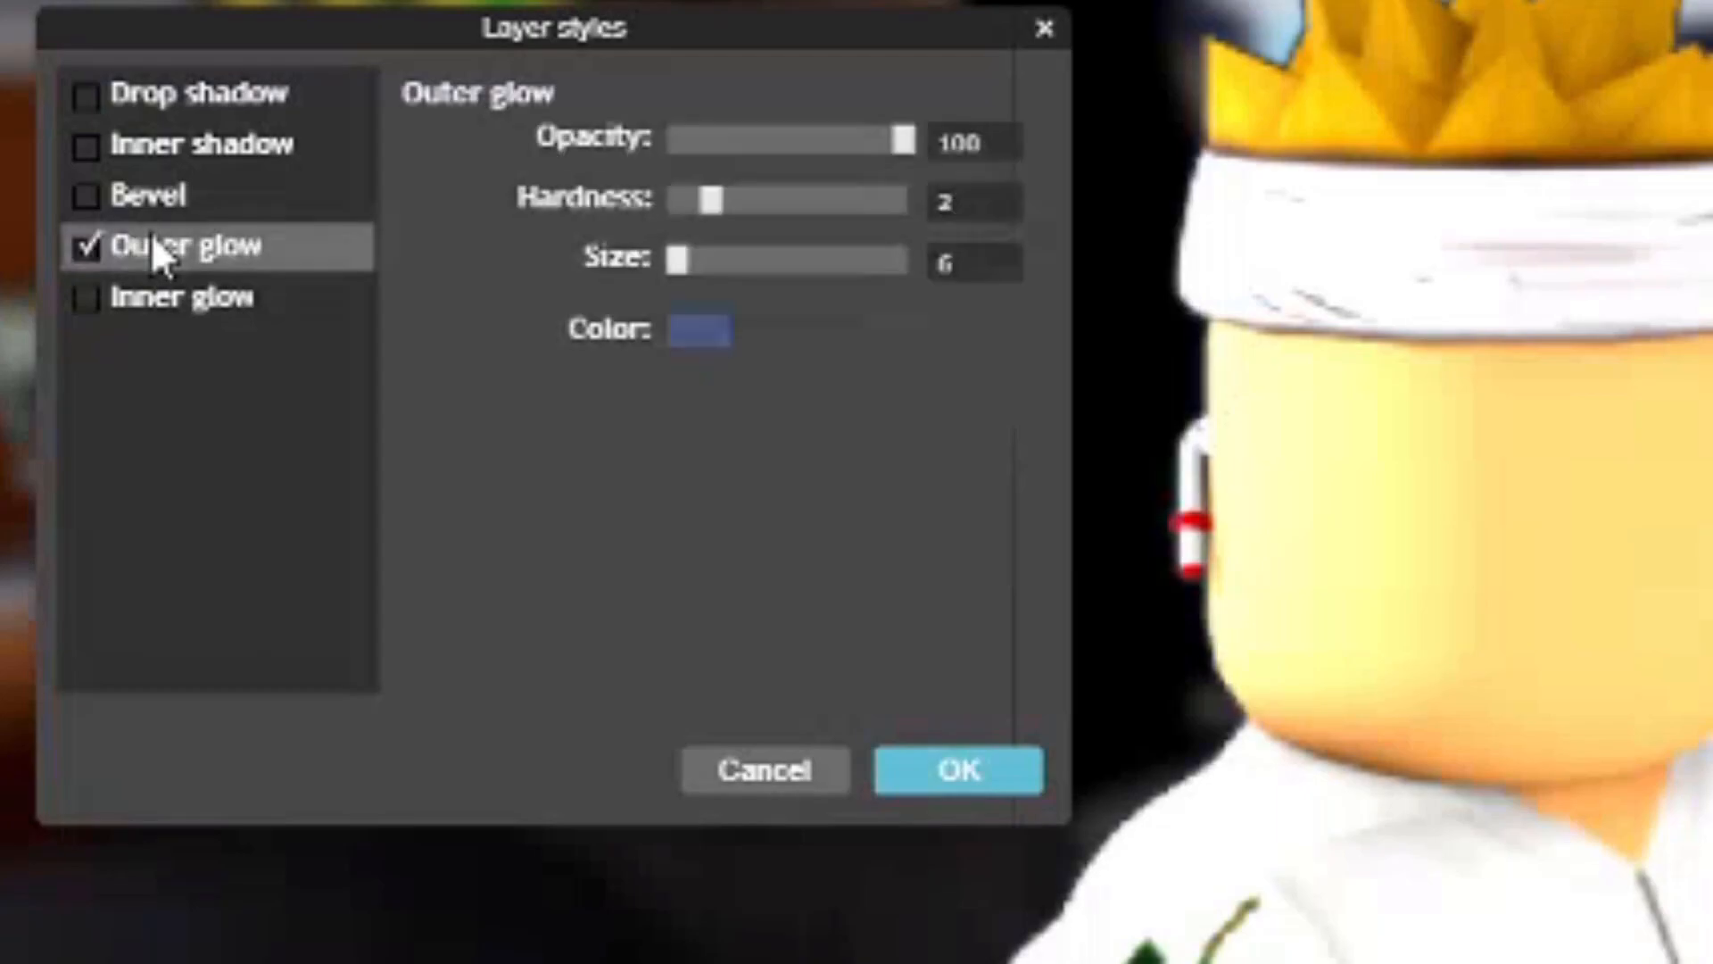
left_click(671, 328)
left_click_drag(468, 418, 490, 228)
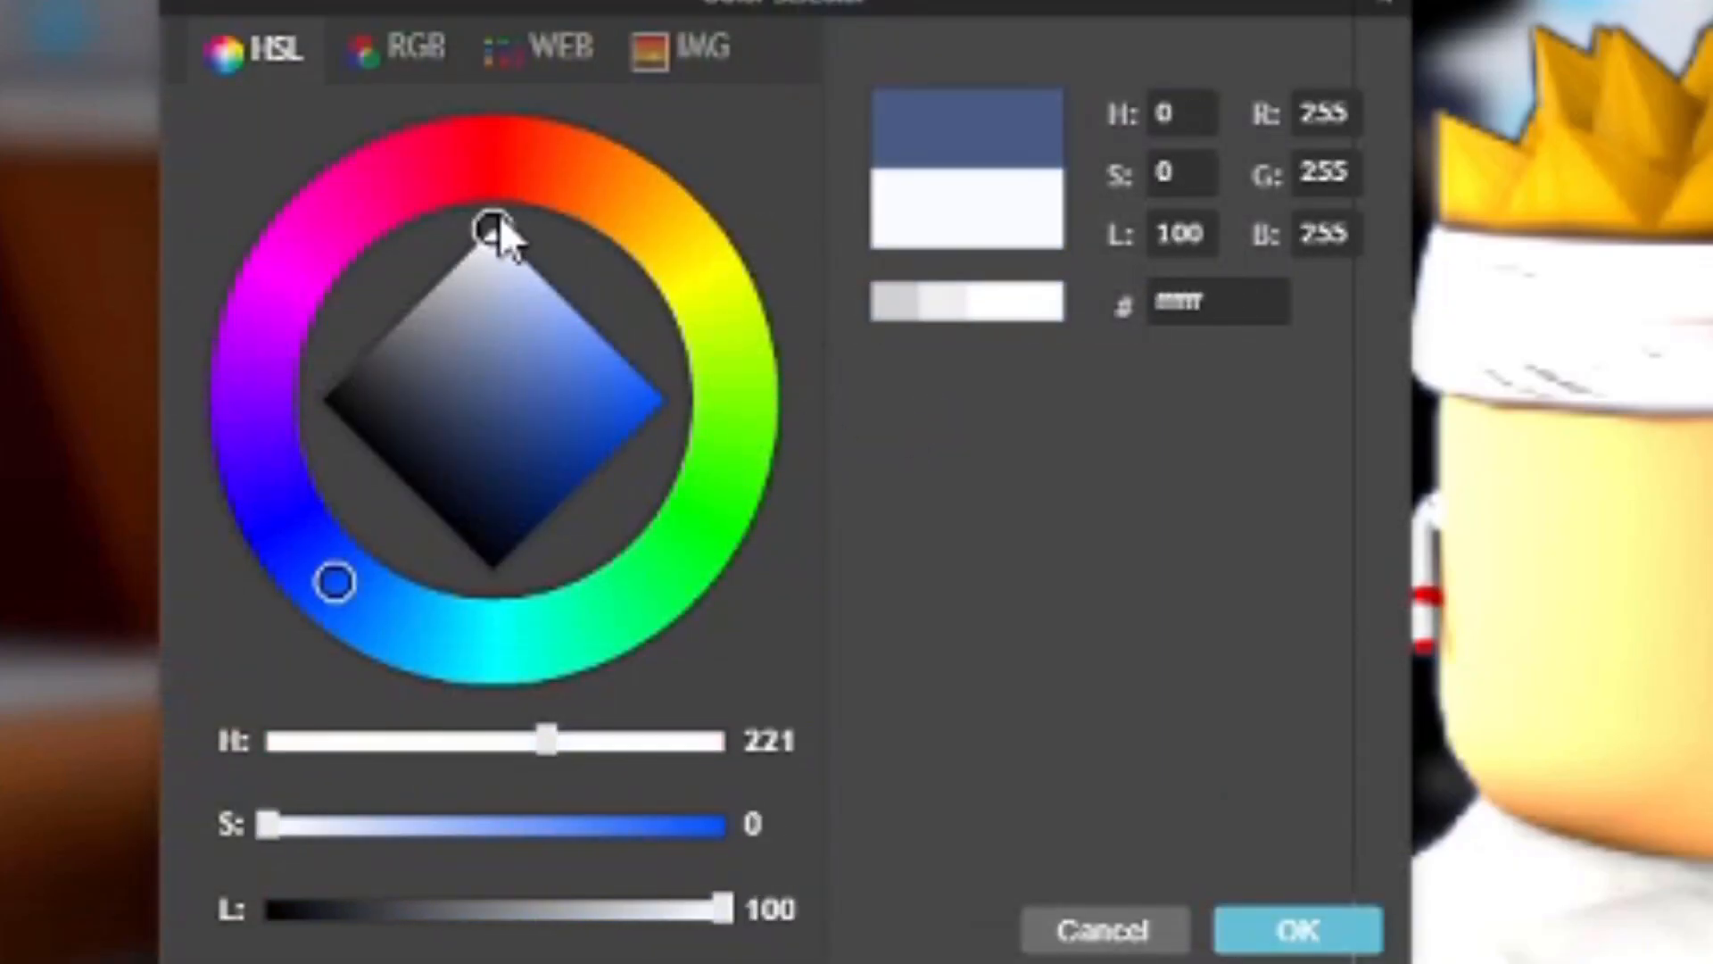
left_click(1301, 929)
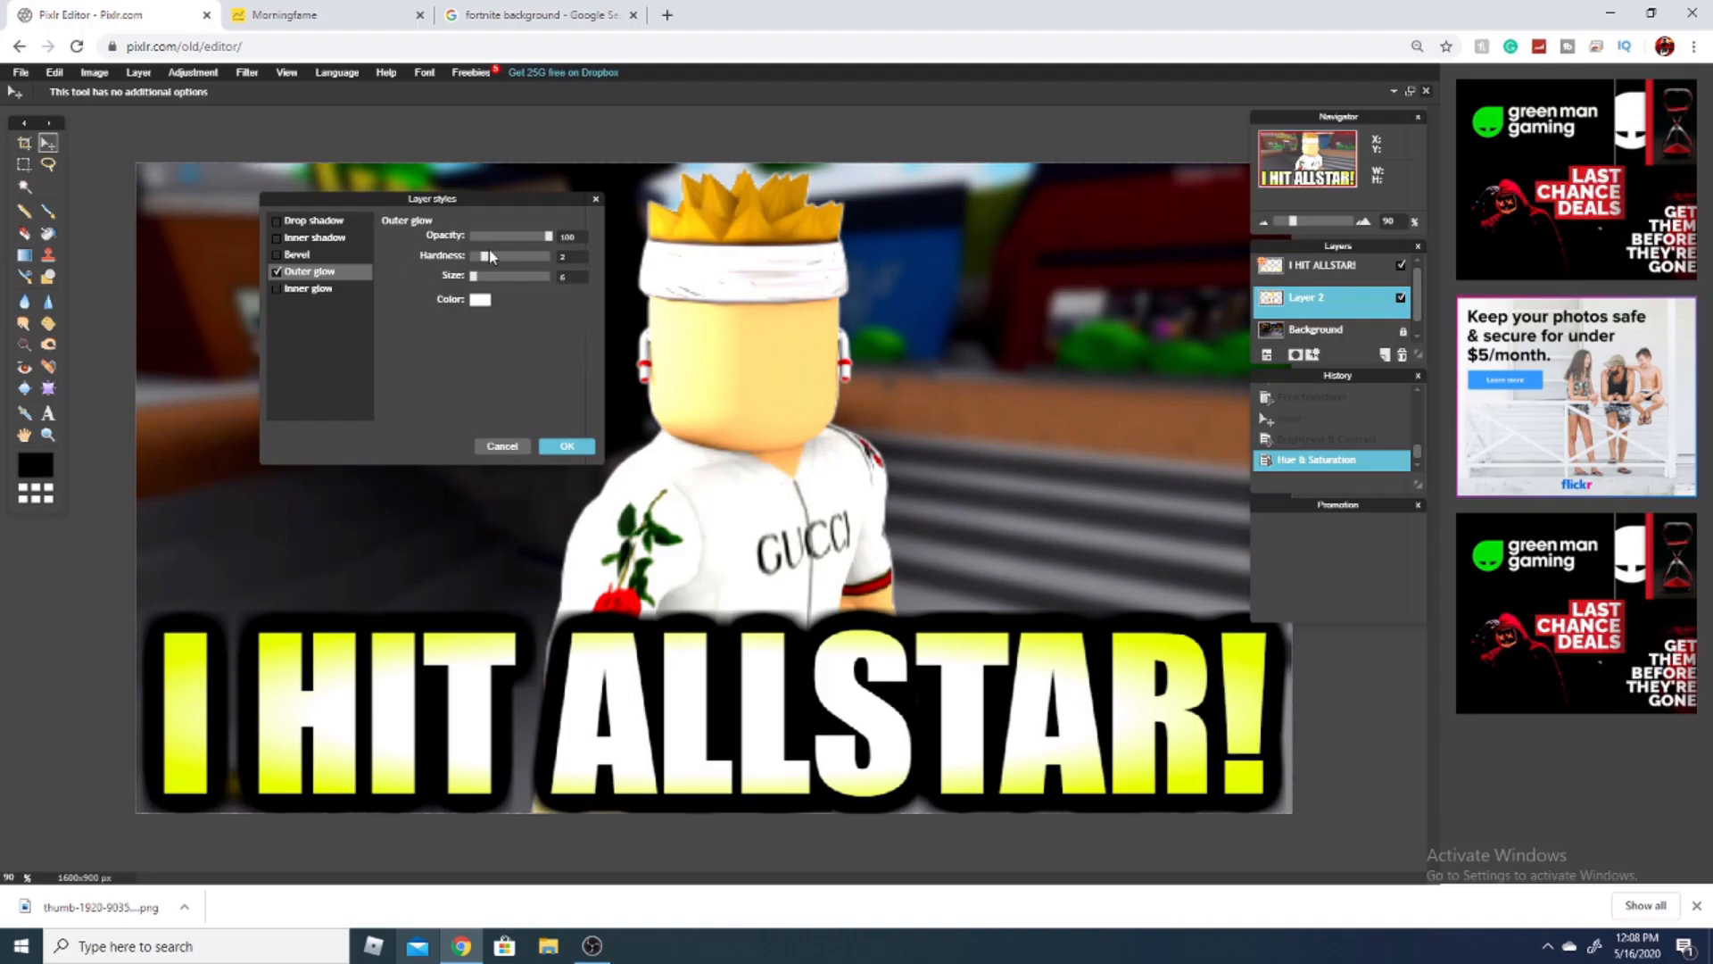
mouse_move(490, 256)
left_mouse_down()
mouse_move(538, 267)
mouse_move(489, 281)
mouse_move(502, 286)
left_mouse_up()
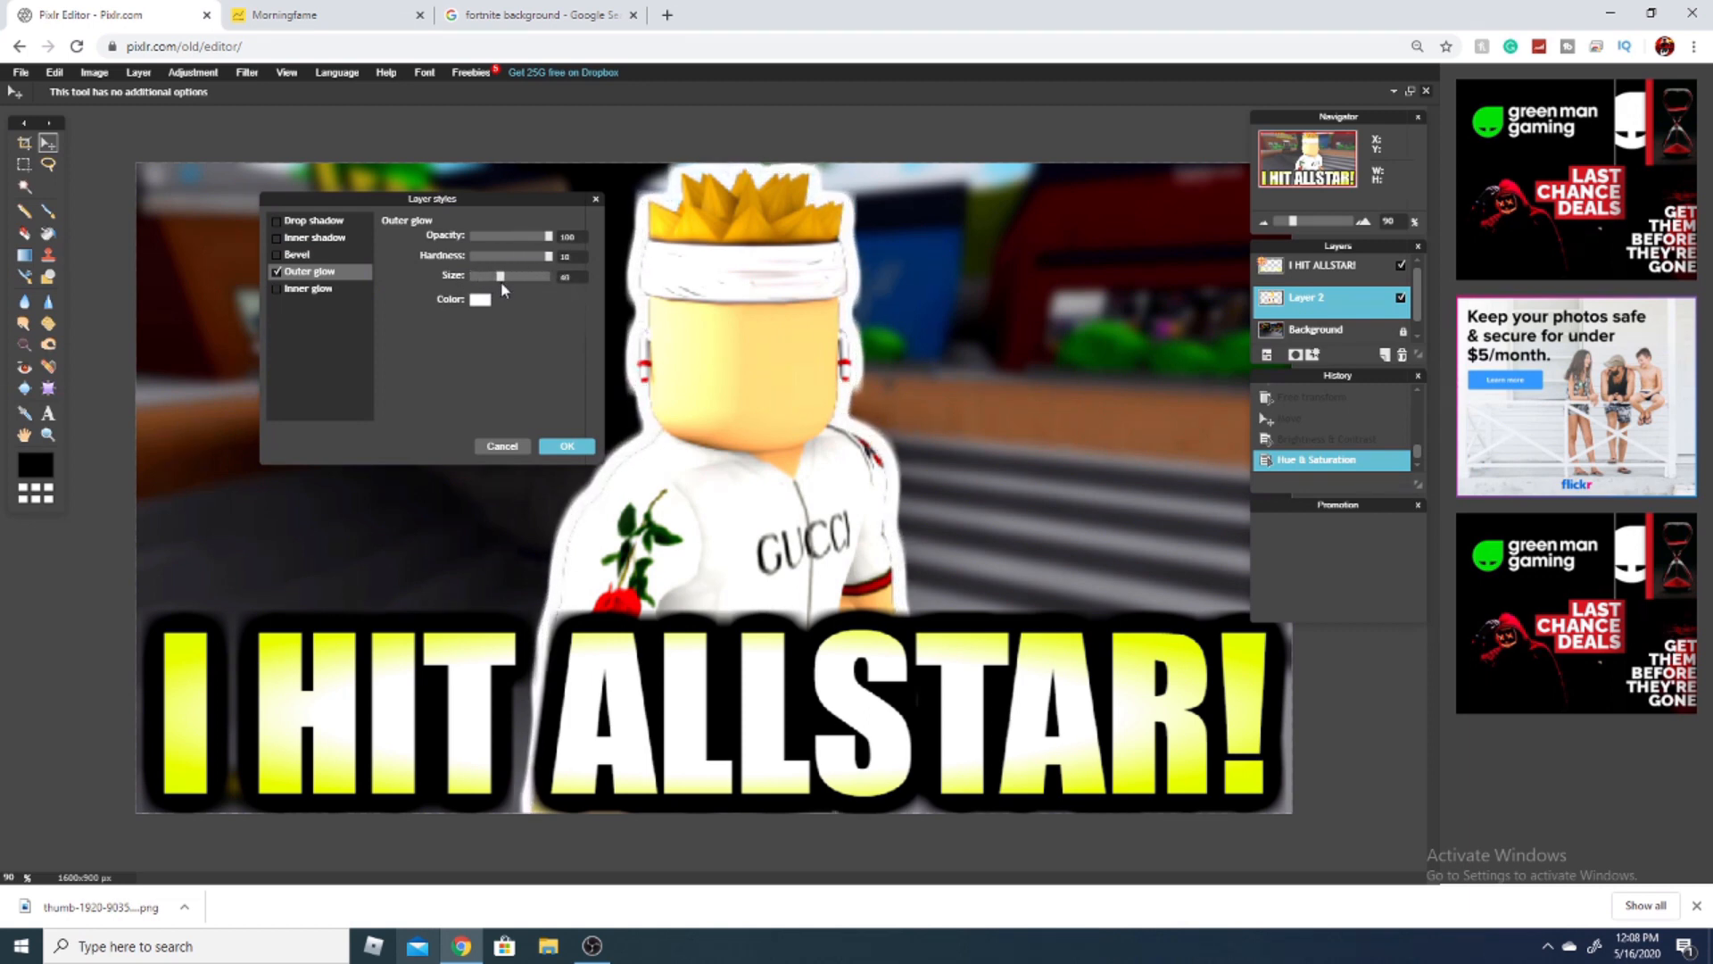
left_click(565, 445)
Step: Shrink the character slightly with Free transform so its glow clears the image's upper edge, and apply the change
left_click(56, 73)
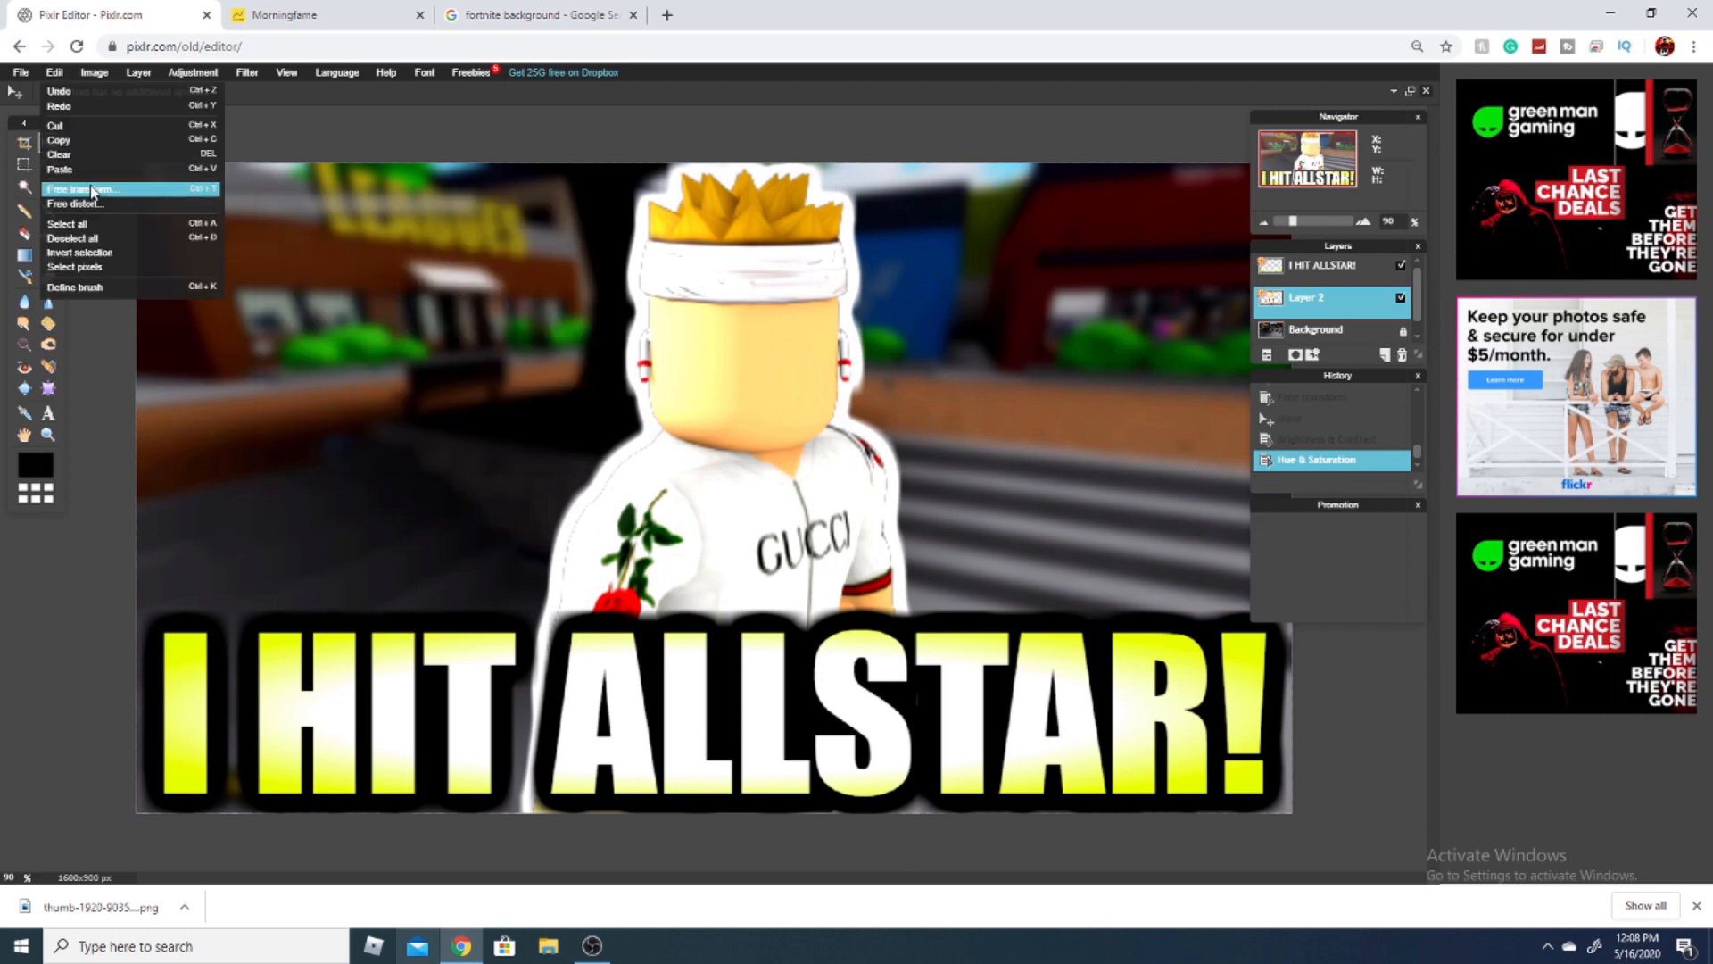
left_click(98, 181)
left_click_drag(918, 166, 906, 178)
left_click_drag(871, 244, 866, 259)
left_click(906, 363)
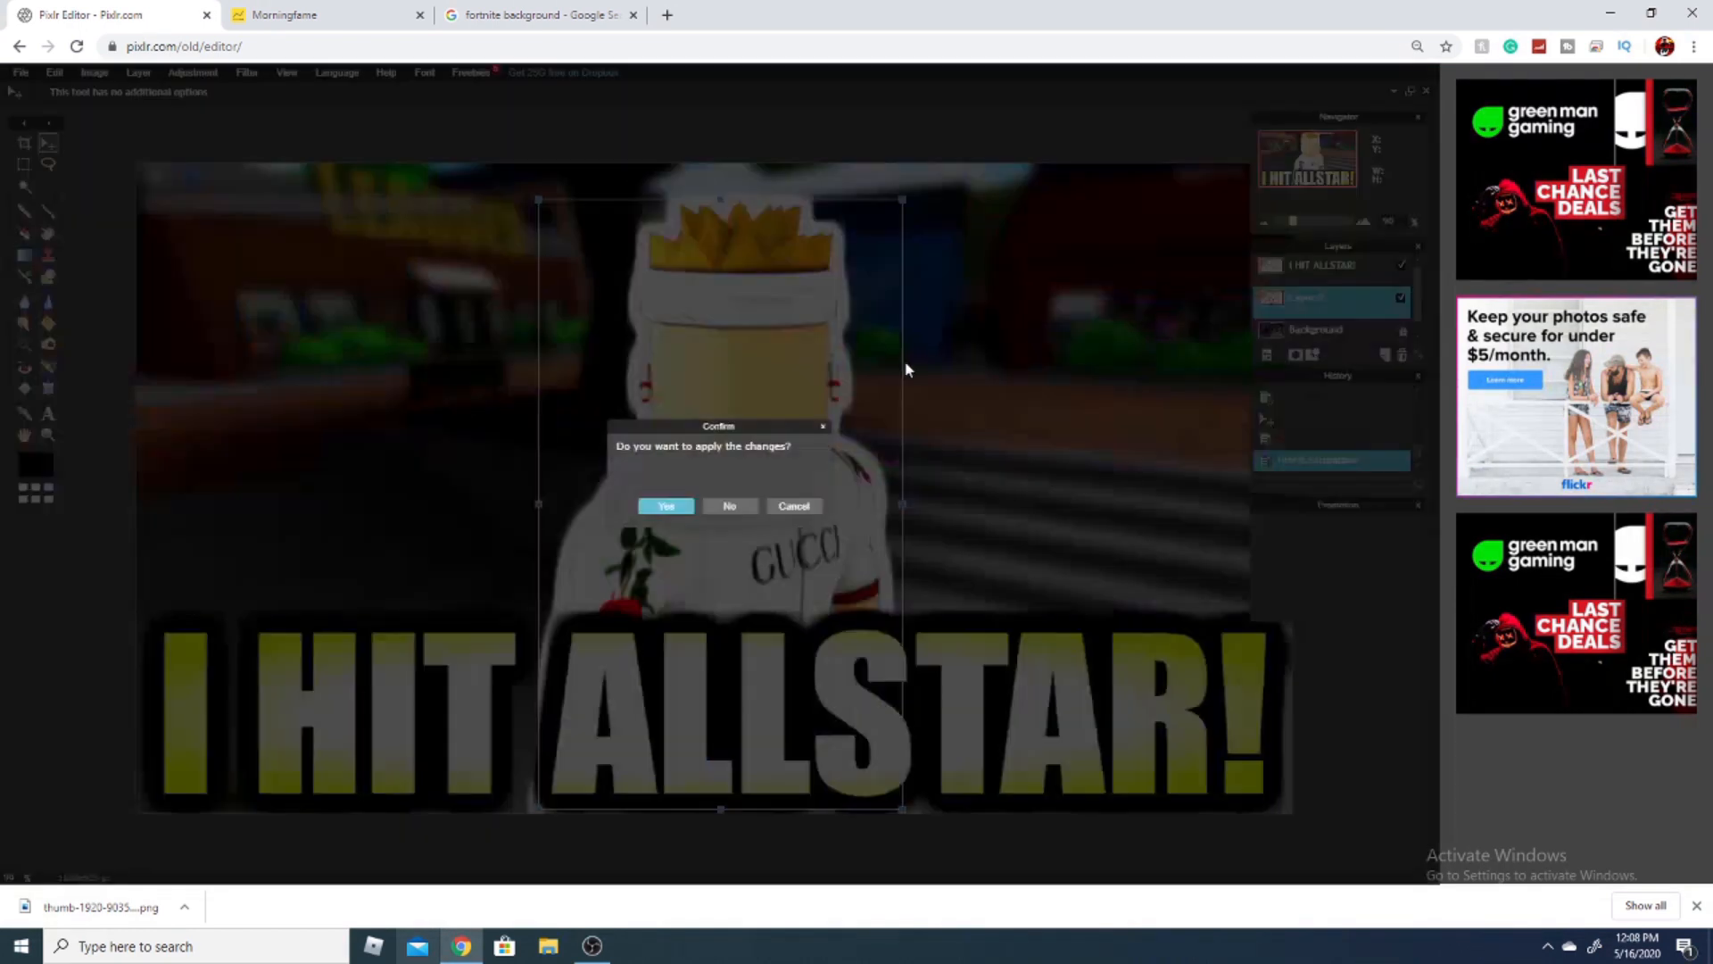
left_click(667, 506)
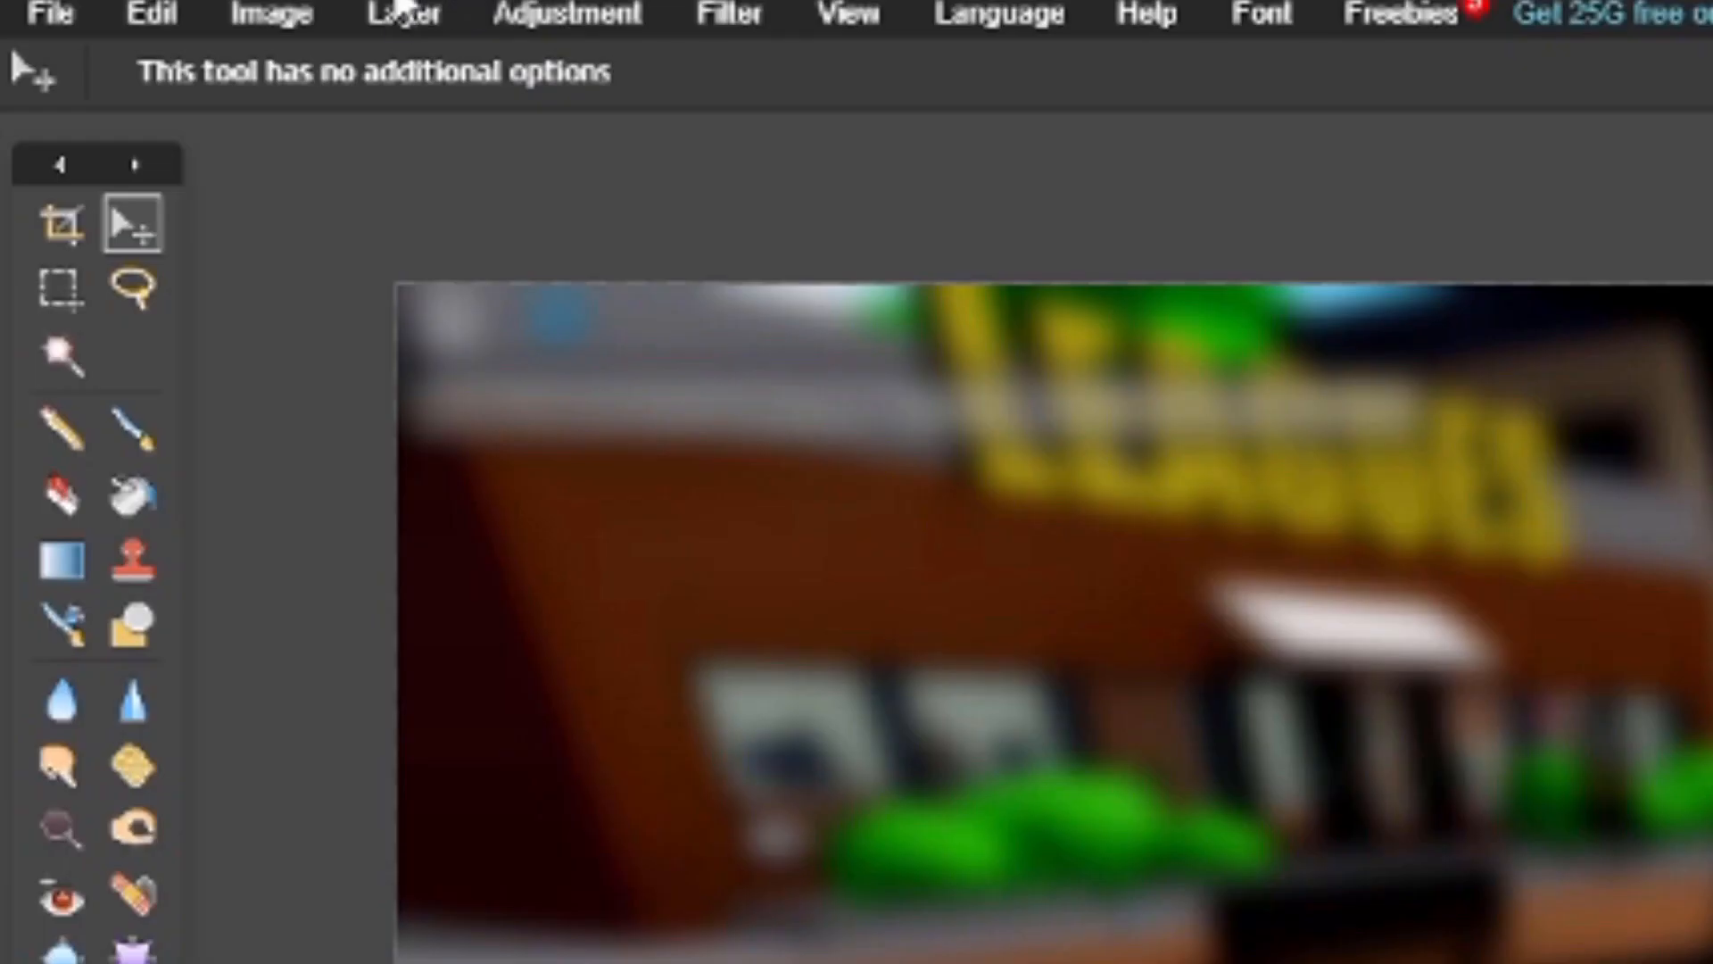
Step: Add the image "allstar 1 logo.PNG" from the Pictures folder as a new layer
left_click(138, 72)
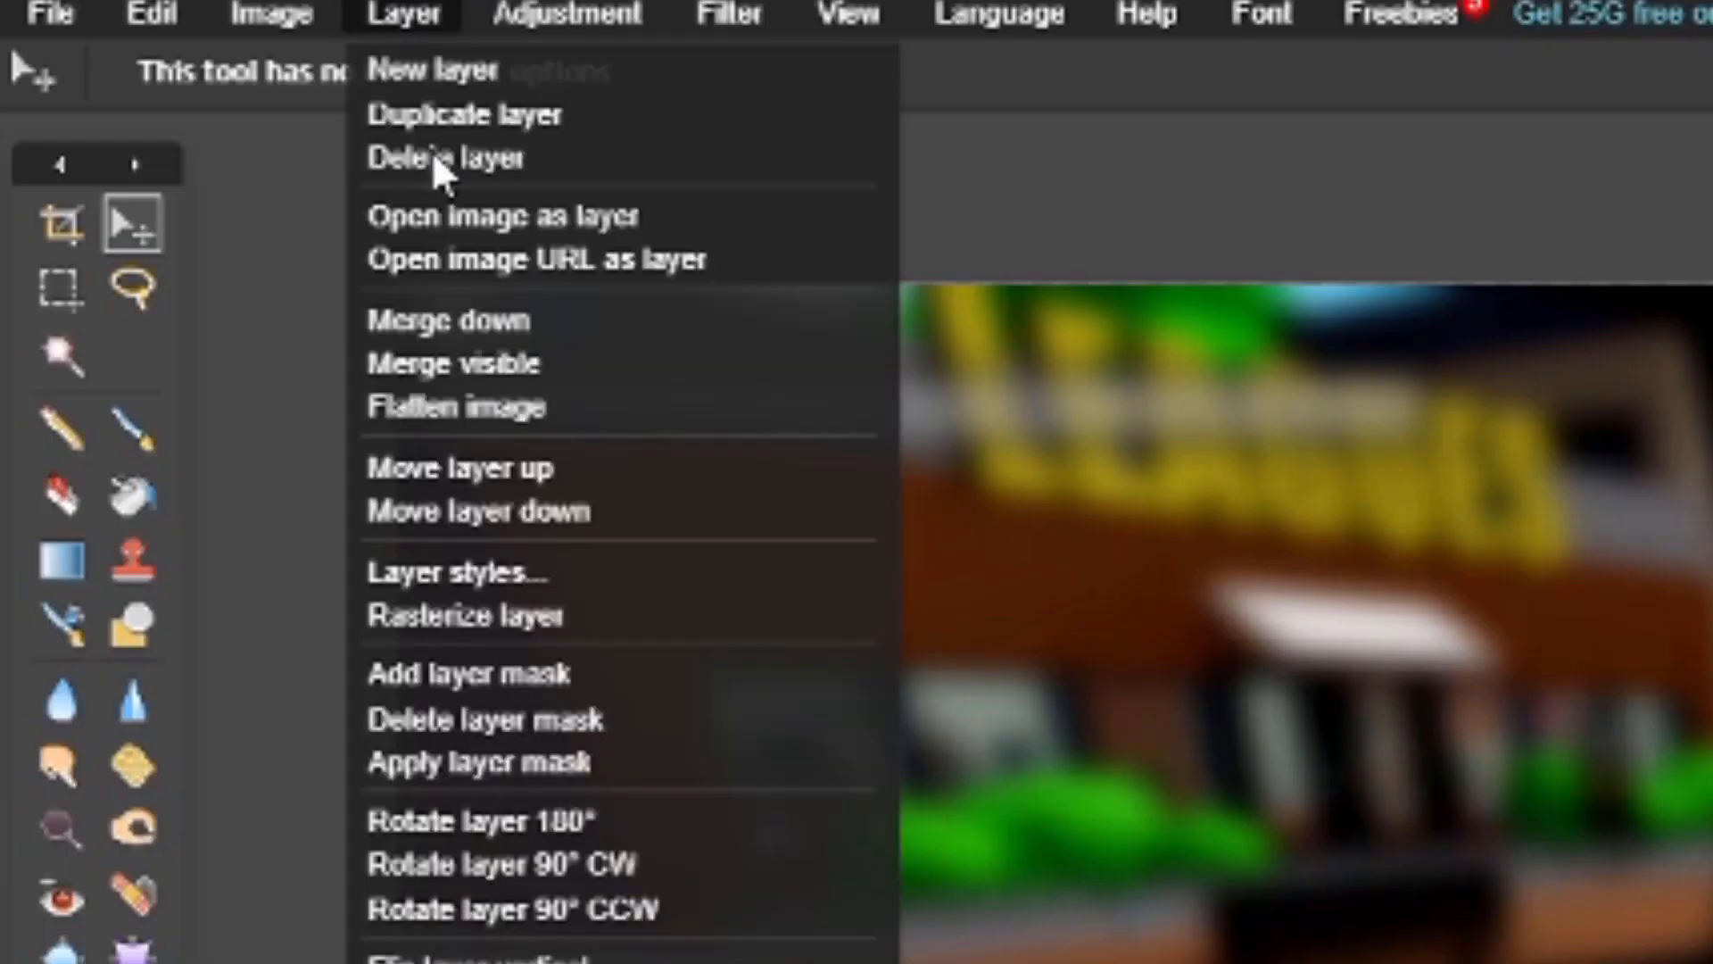
left_click(503, 218)
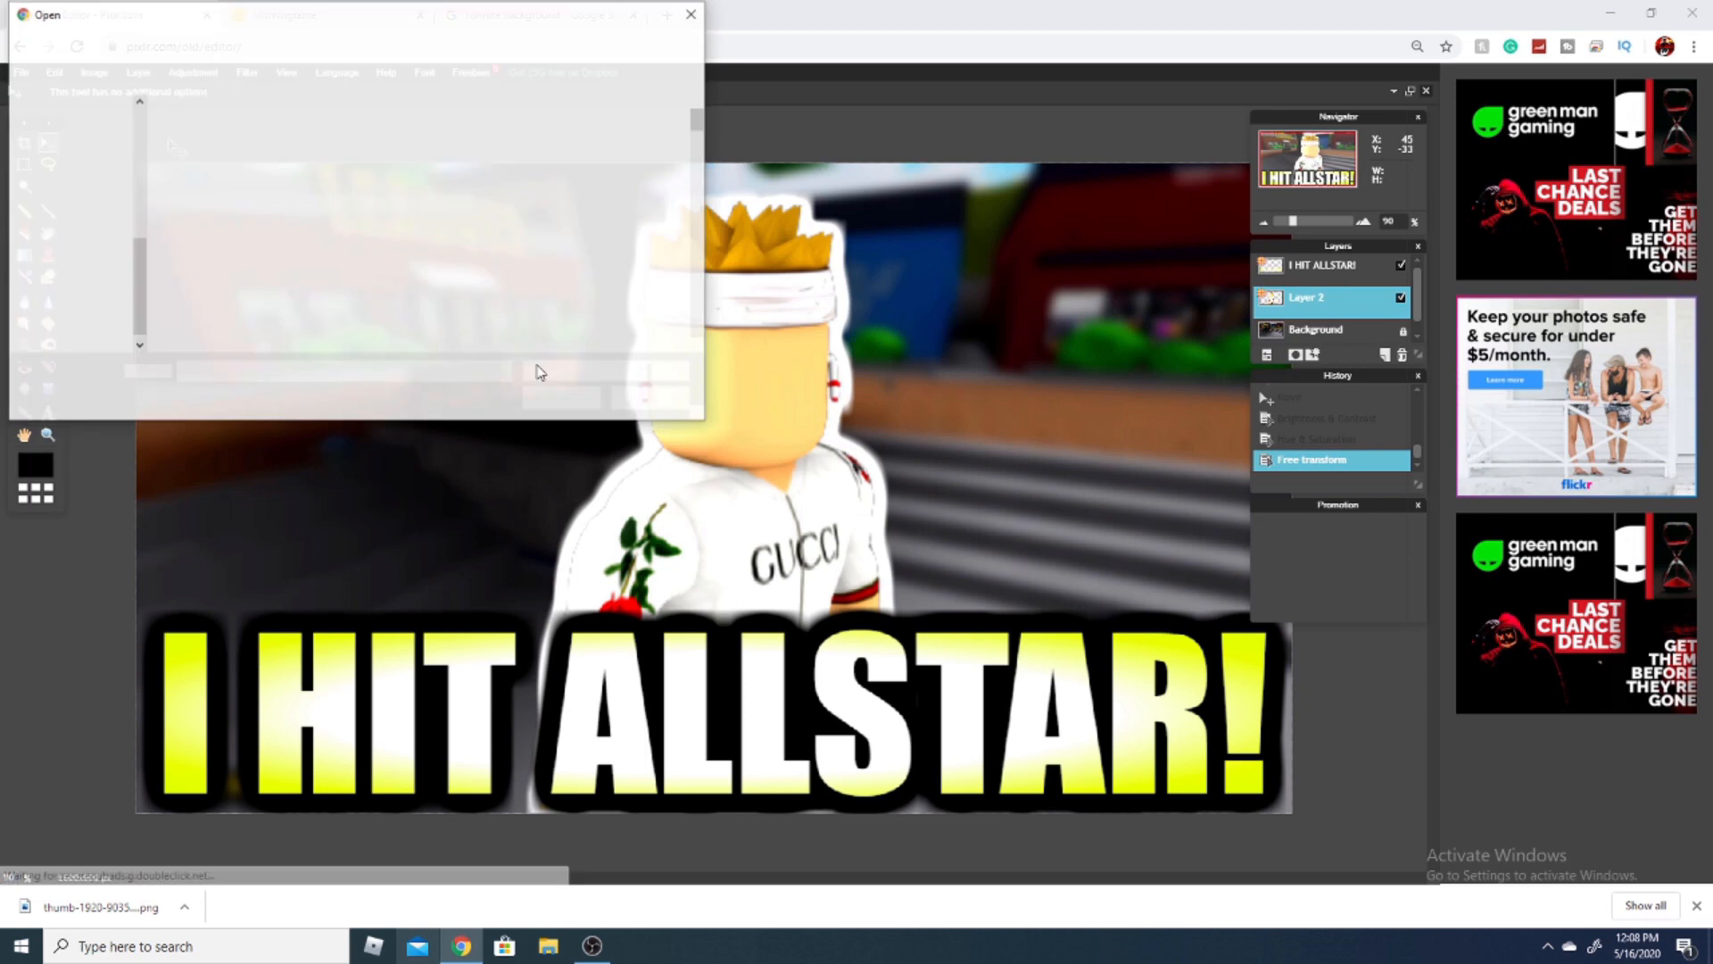
scroll(411, 299, "down", 3)
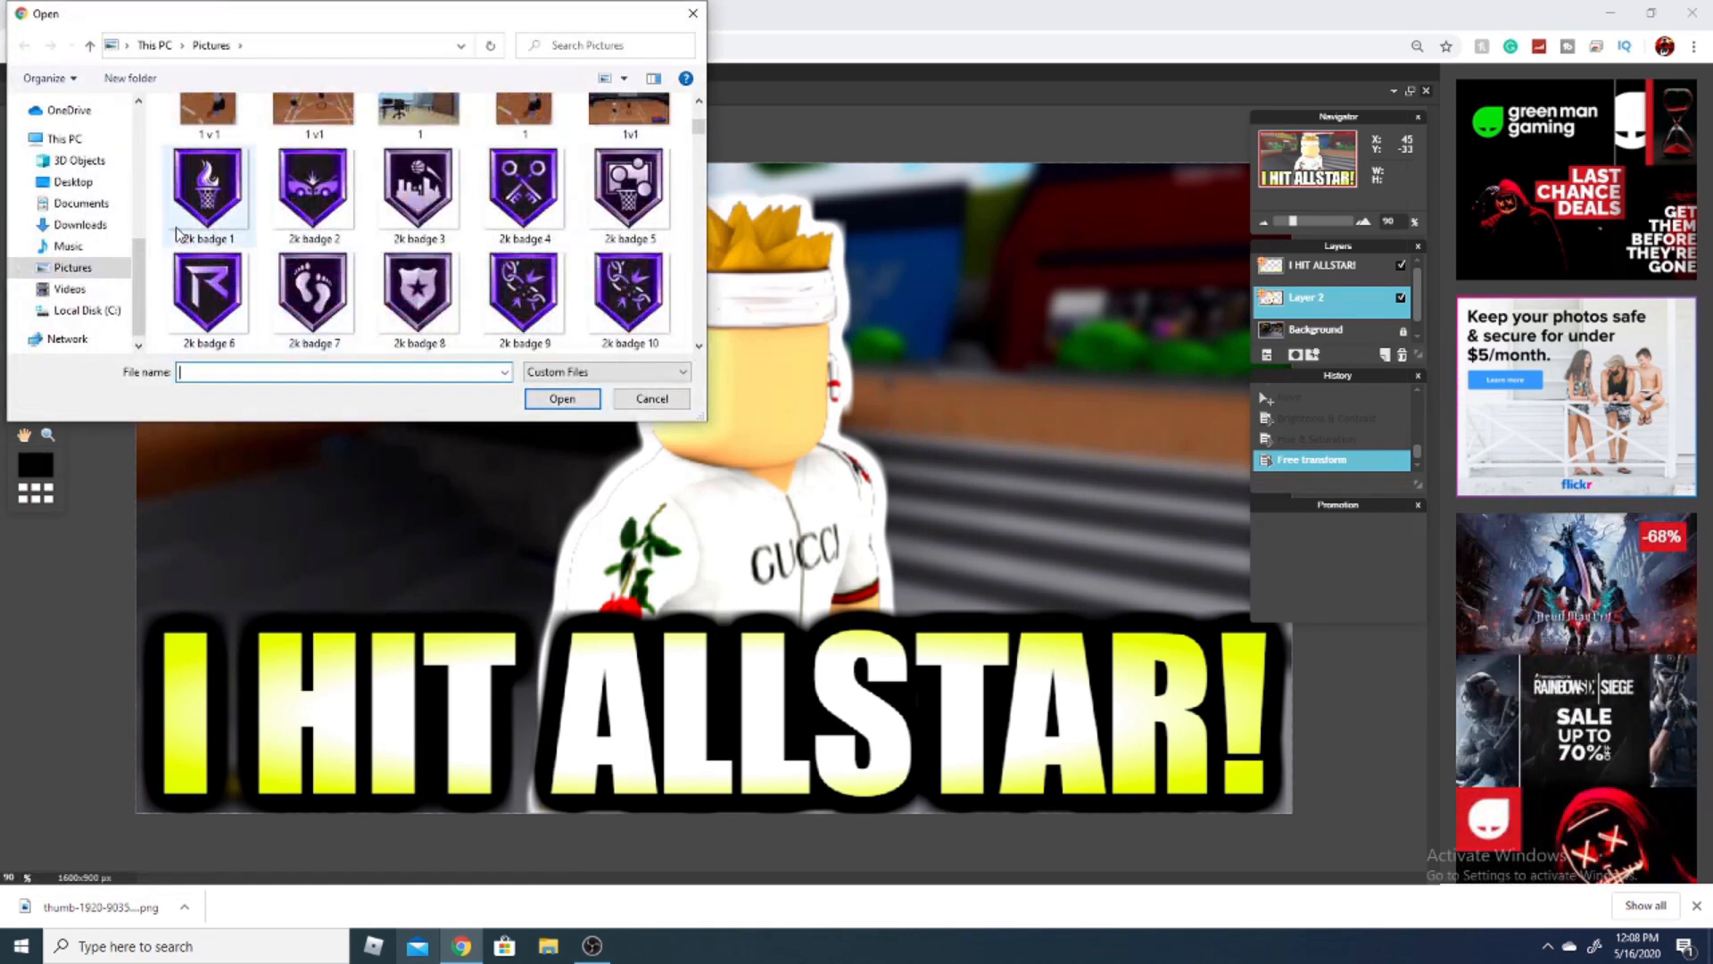
scroll(51, 180, "up", 2)
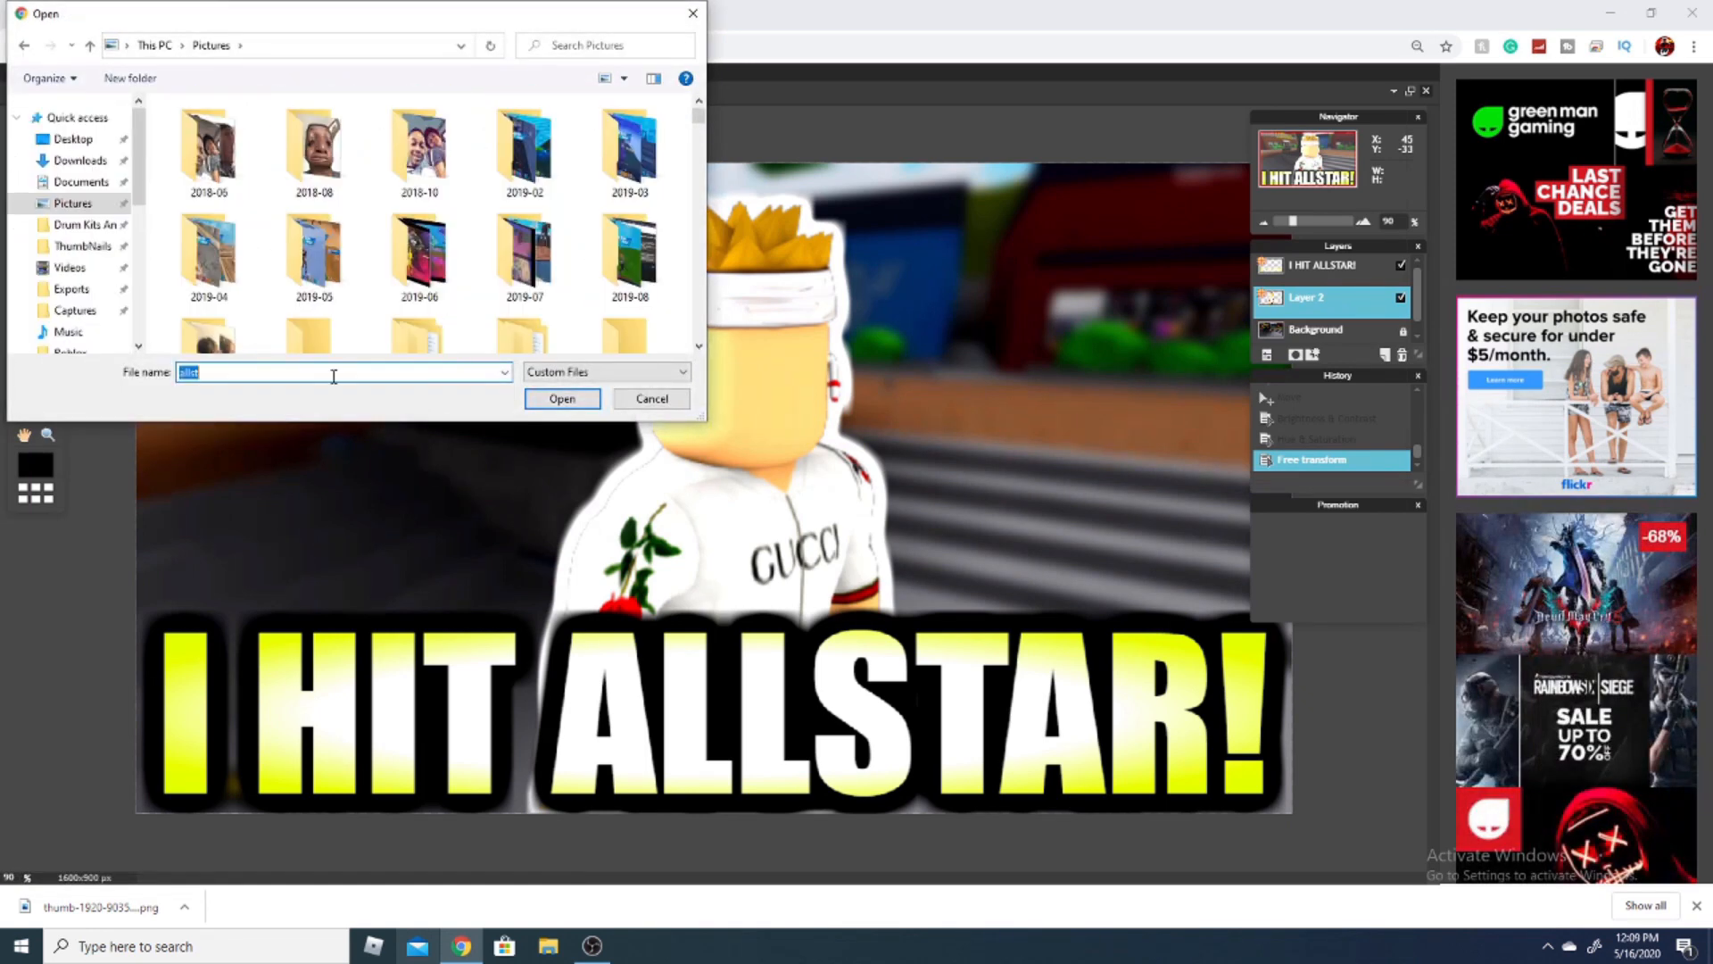
type("alls")
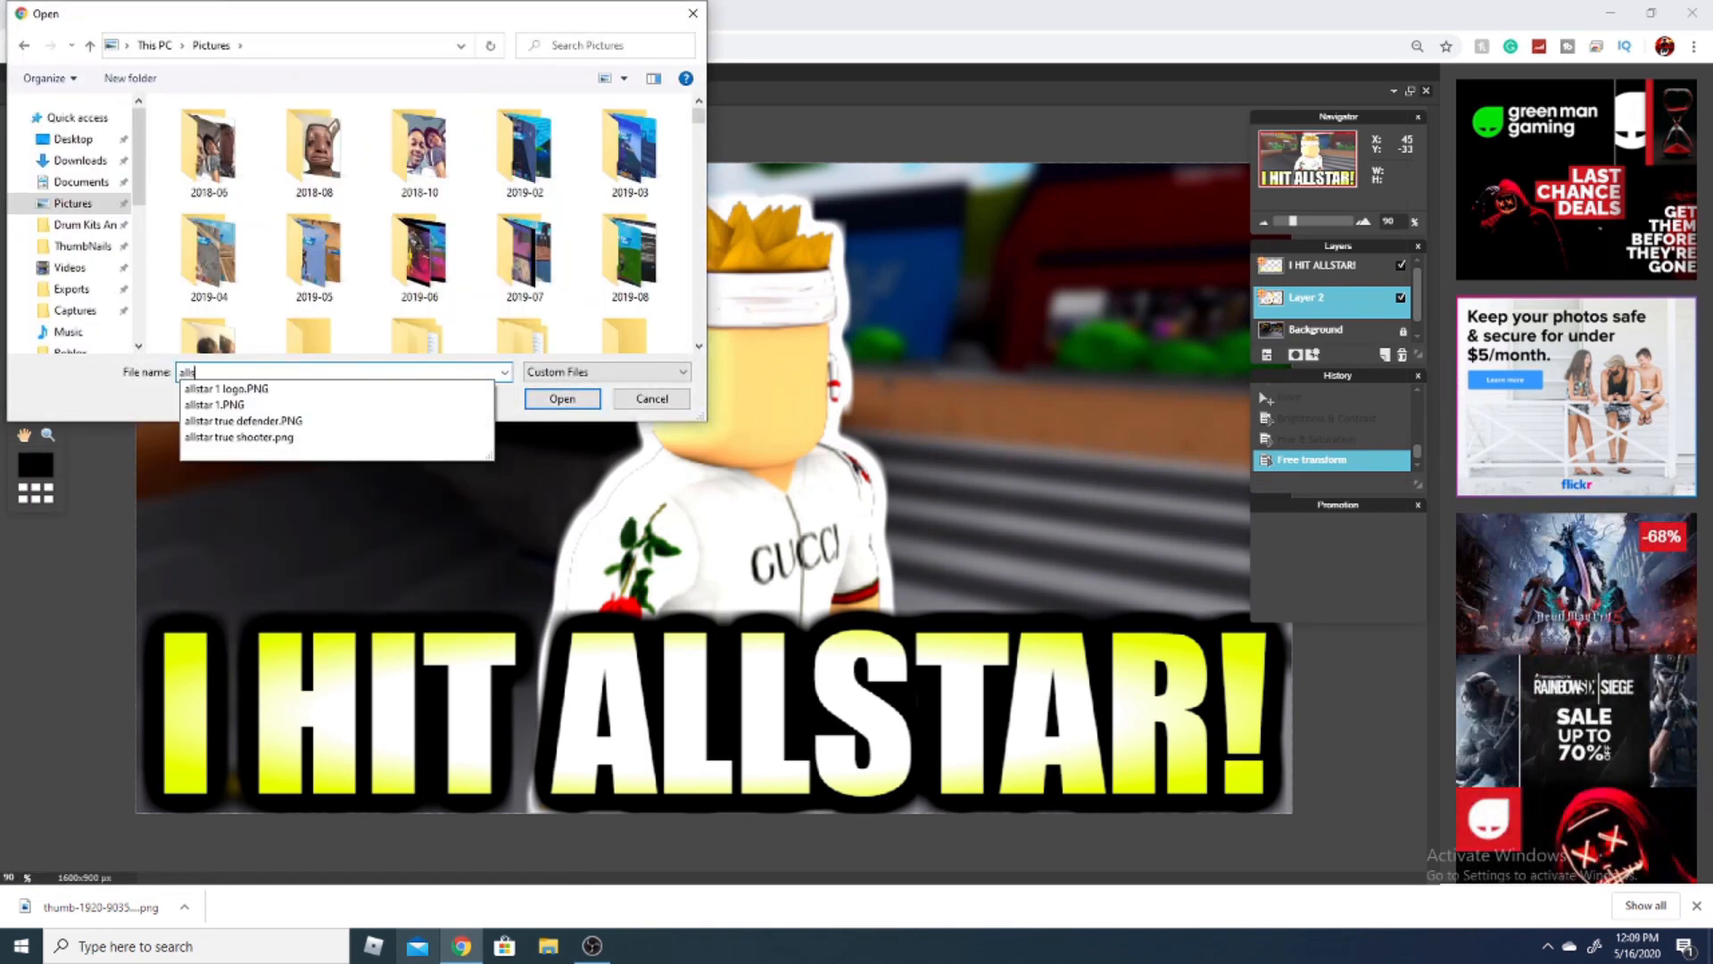
type("t")
left_click(275, 389)
left_click(562, 398)
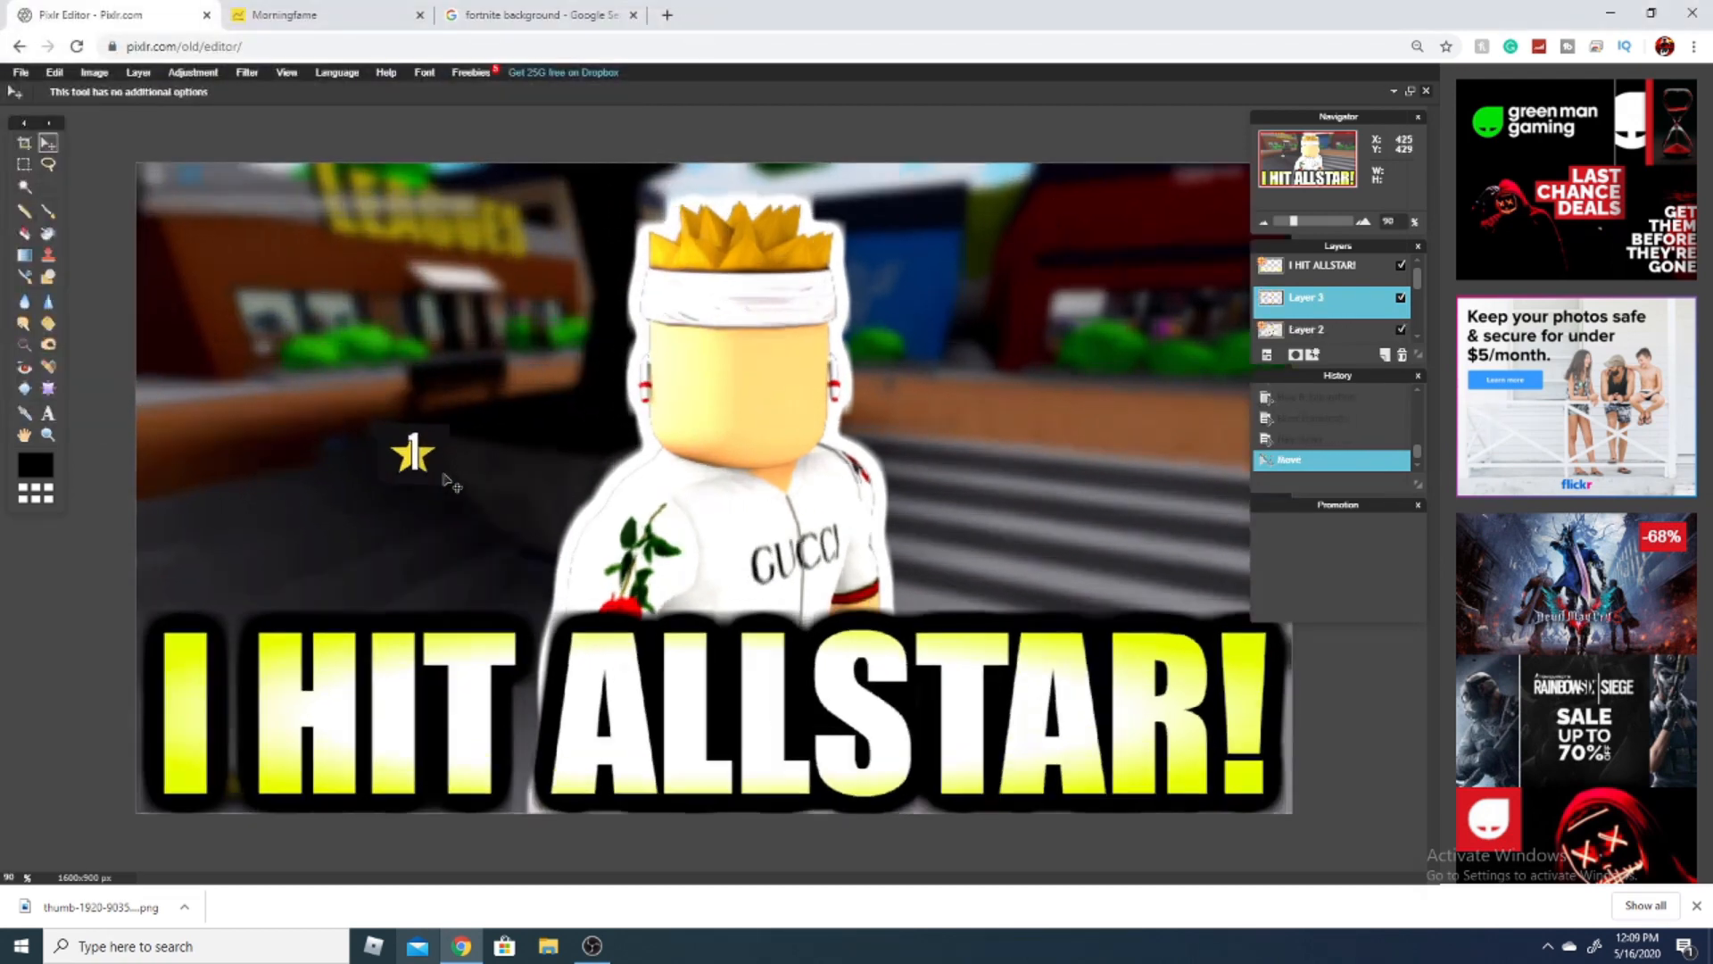
Step: Delete the black background around the star logo with the Wand tool and clear the selection
scroll(419, 446, "up", 2)
left_click_drag(342, 447, 1035, 451)
scroll(1035, 451, "up", 3)
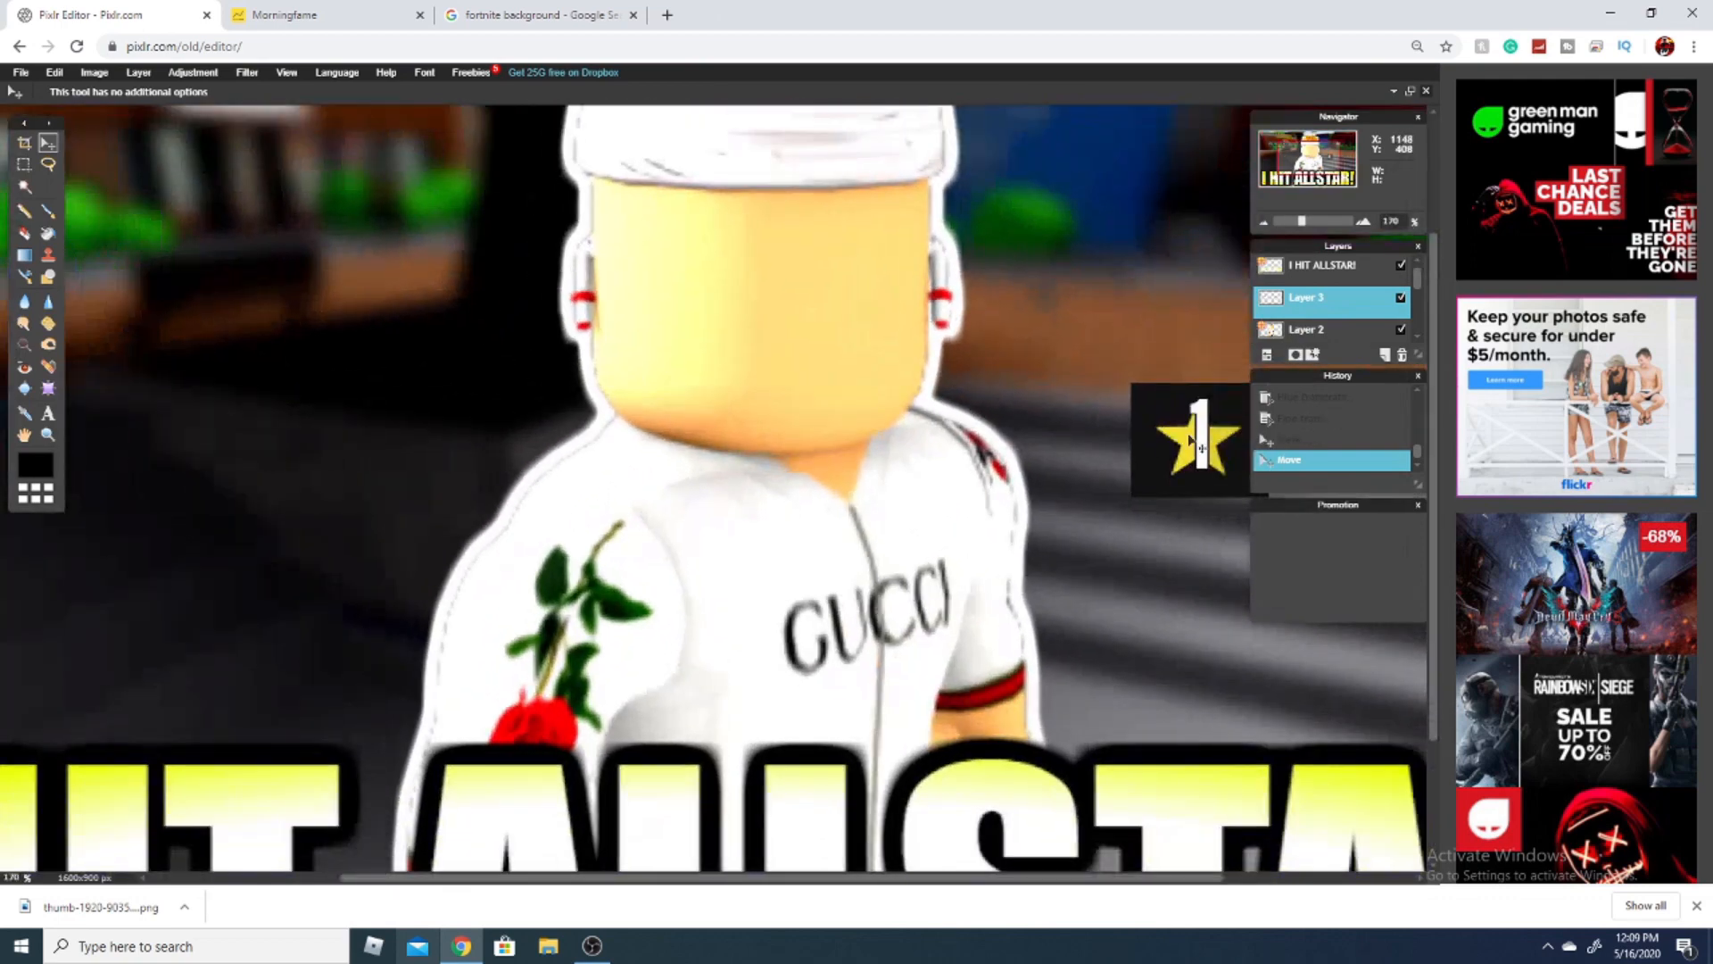
scroll(1200, 442, "down", 1)
left_click(25, 187)
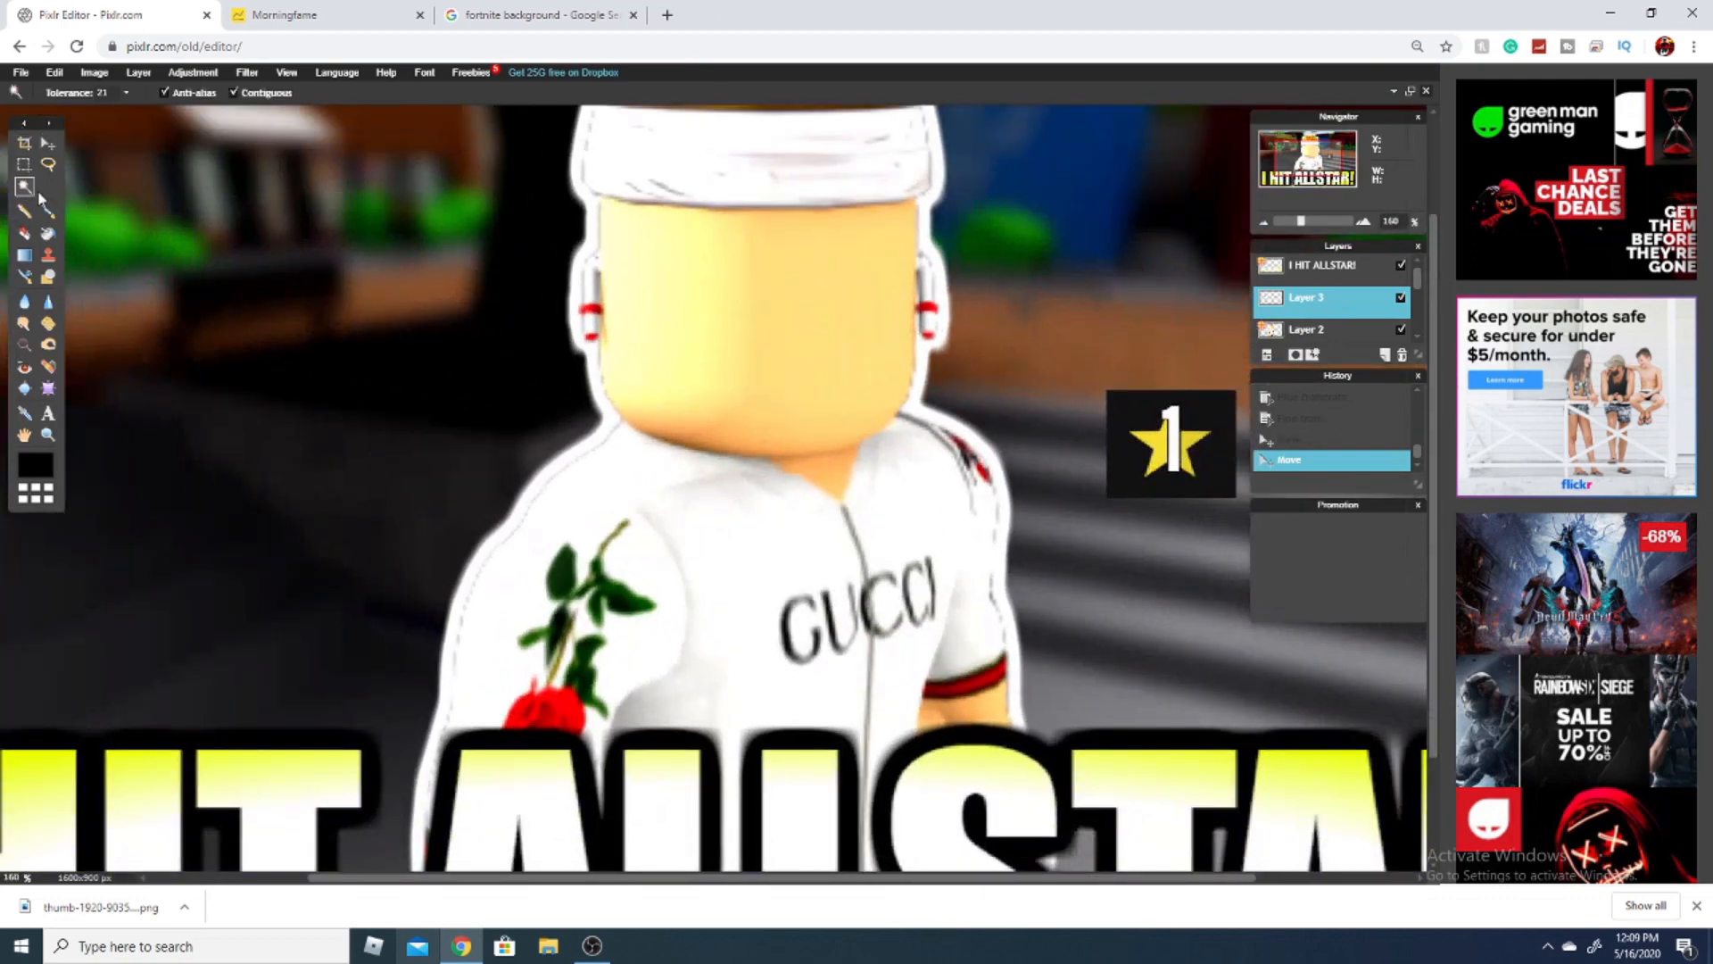
left_click(1145, 415)
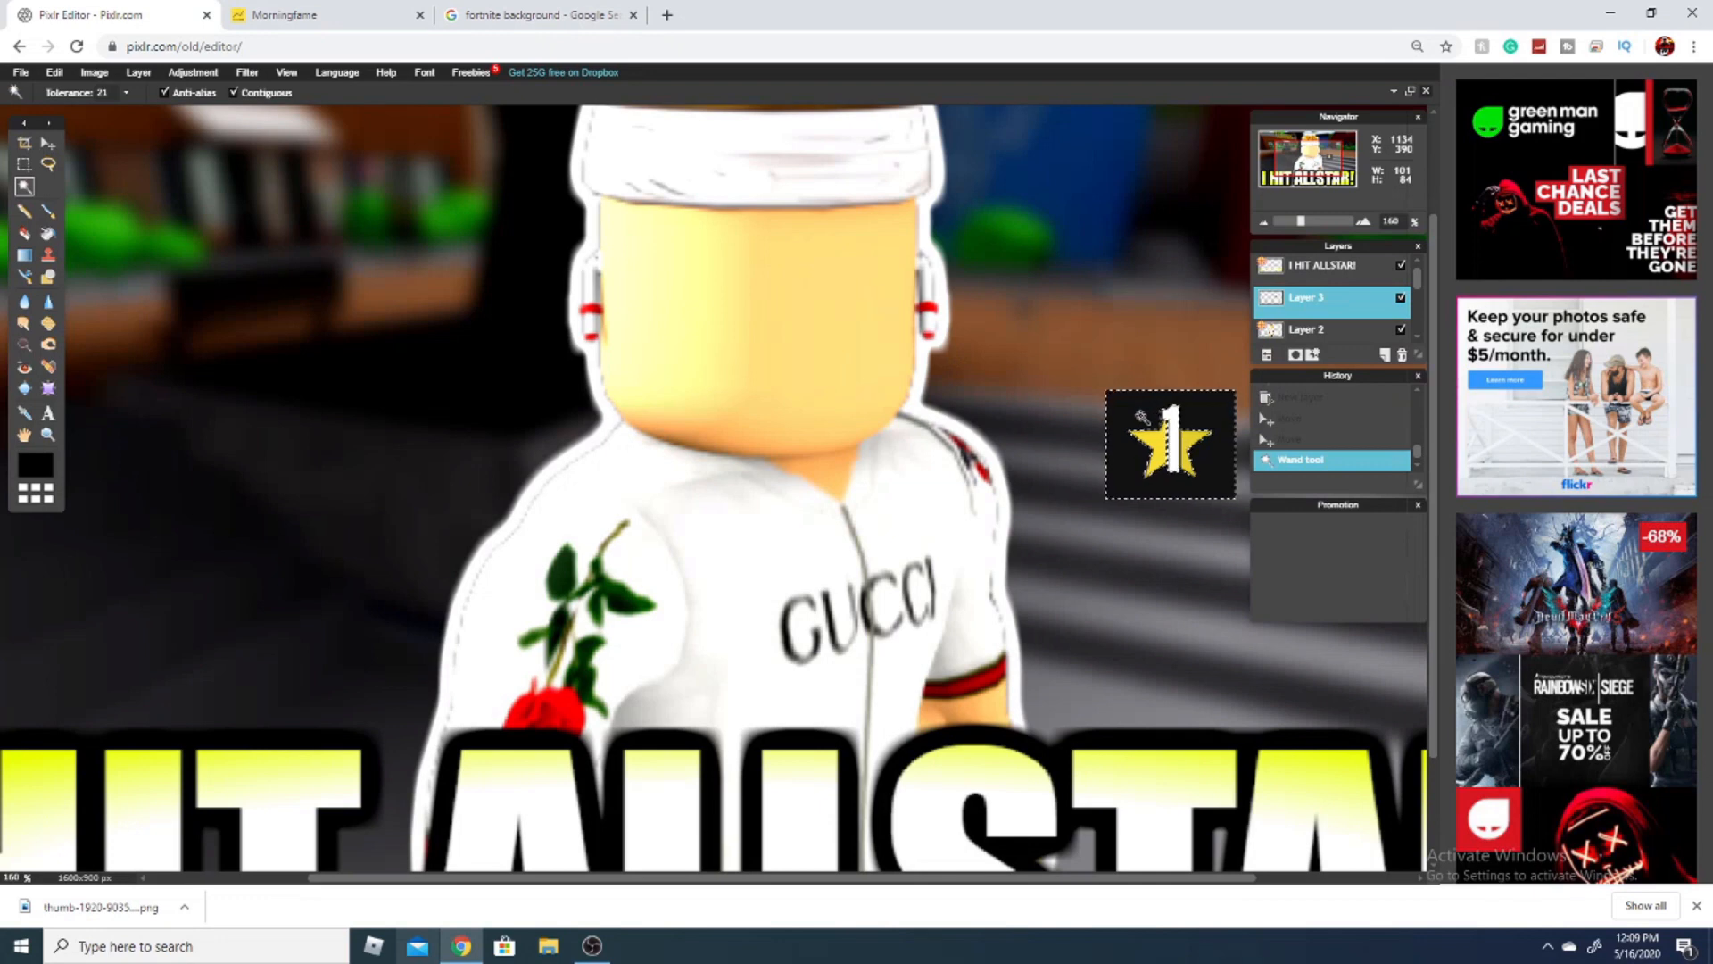
key("Delete")
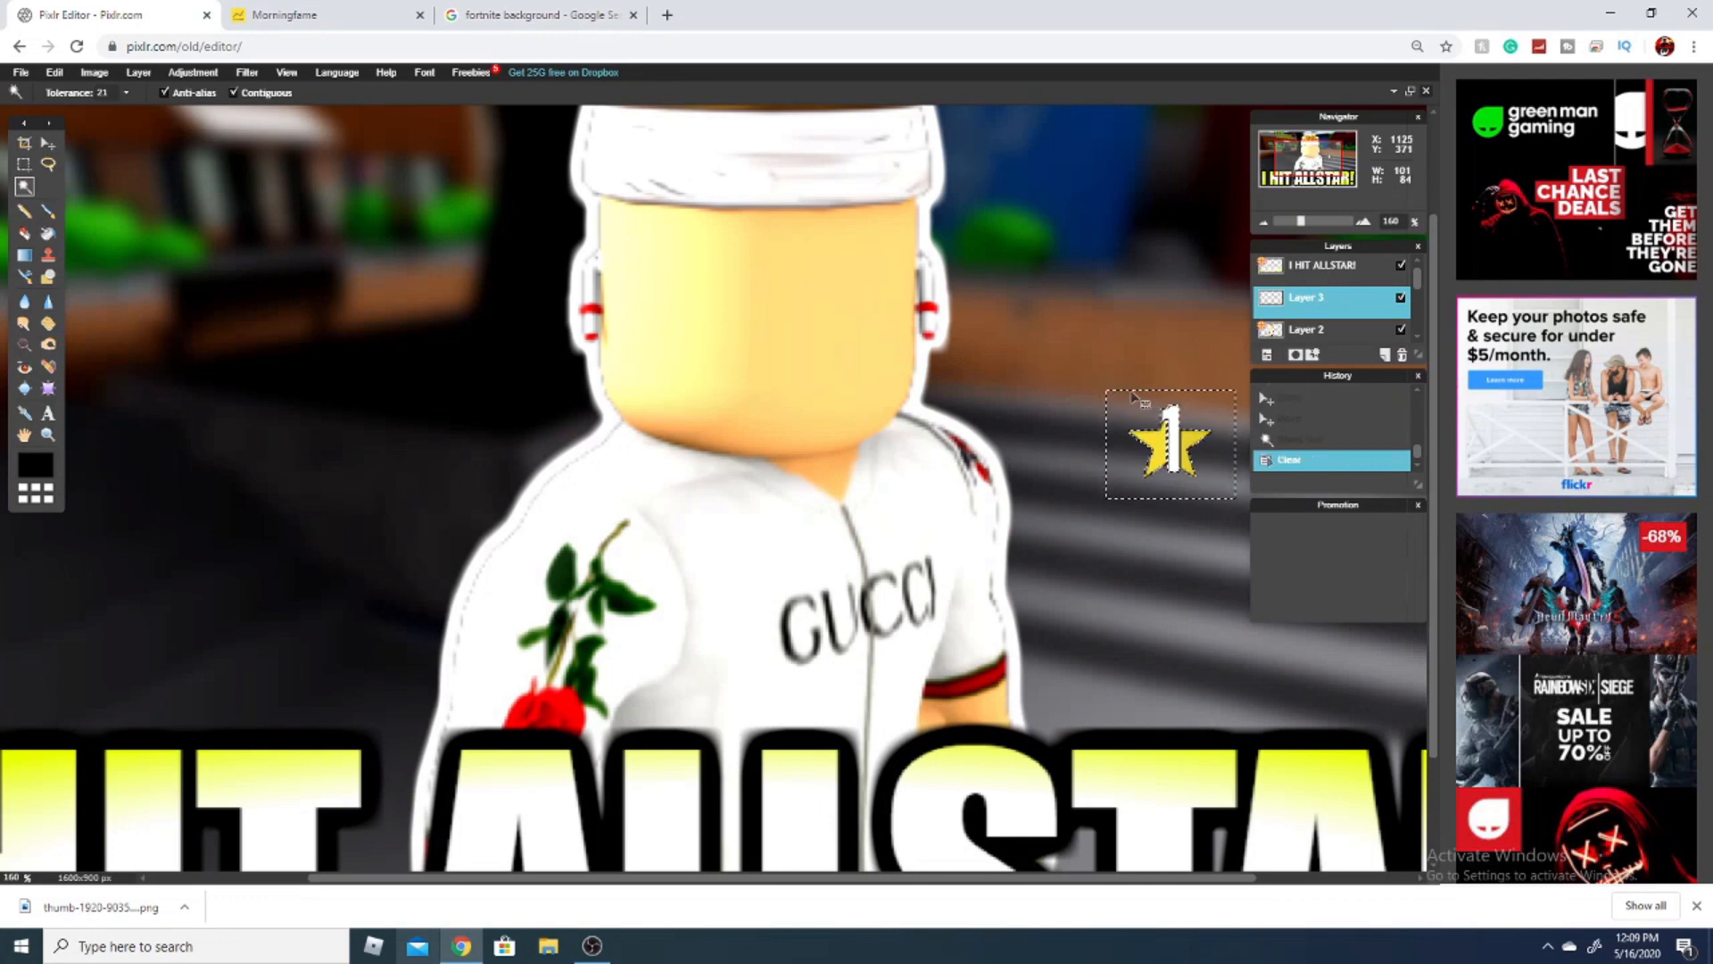
left_click(48, 165)
key("ctrl+d")
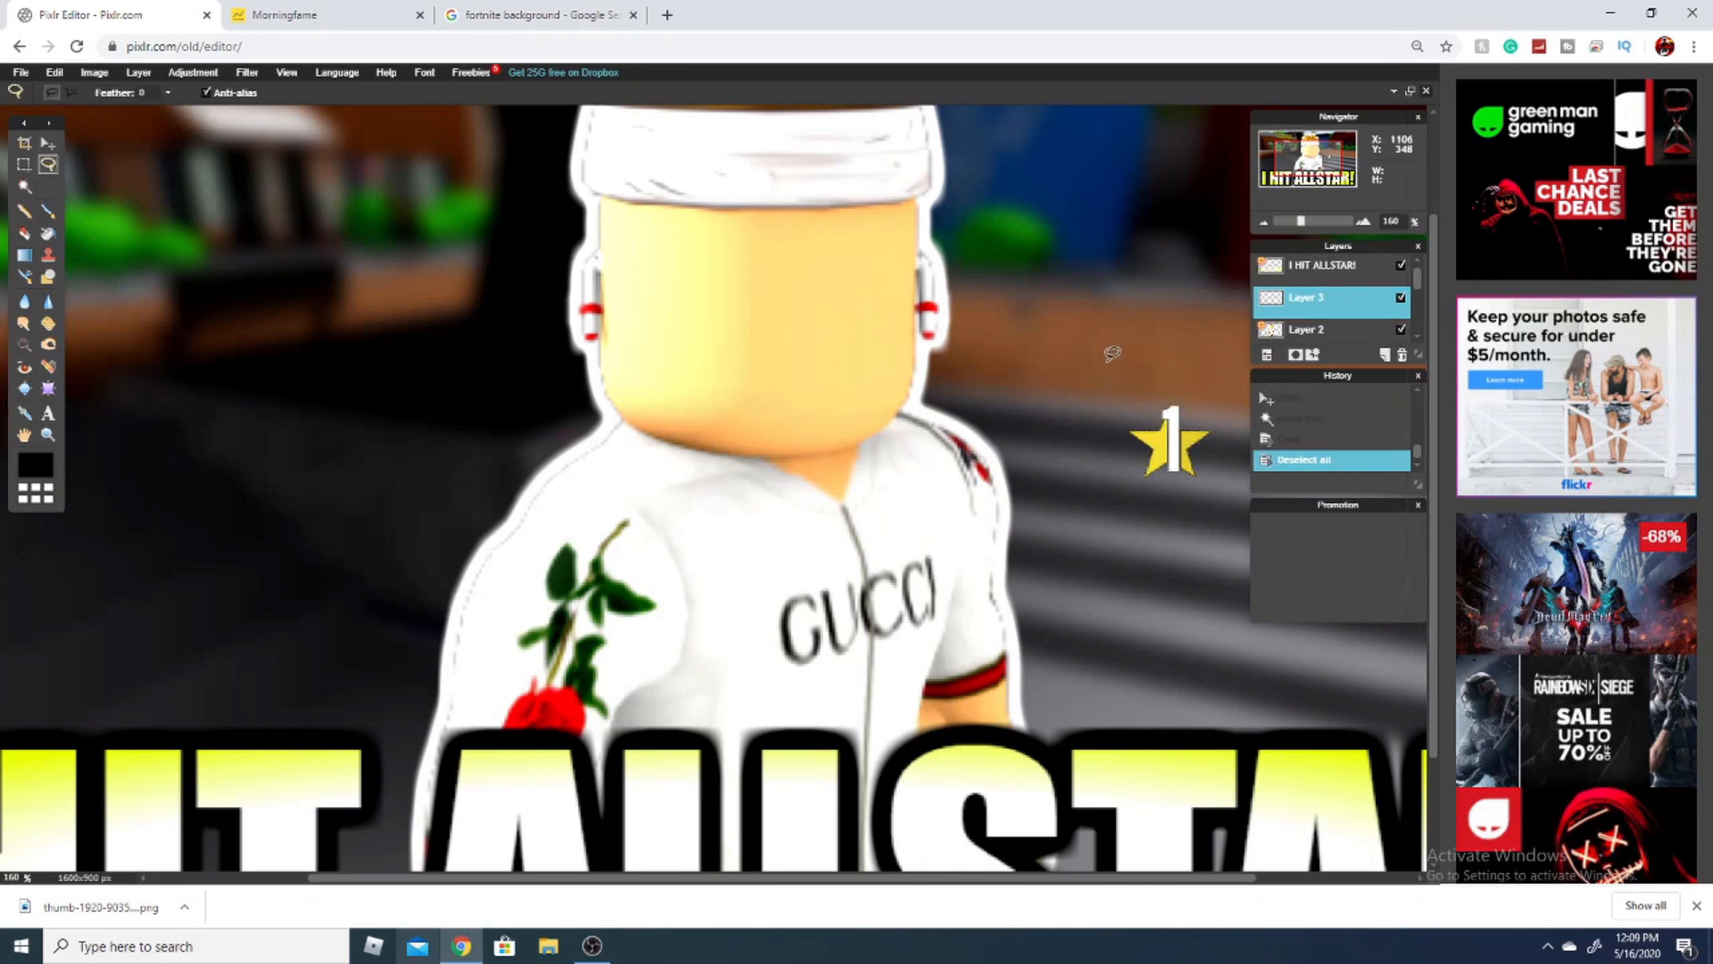
Step: Move the star logo to the empty area left of the character, above the word "HIT"
left_click(48, 142)
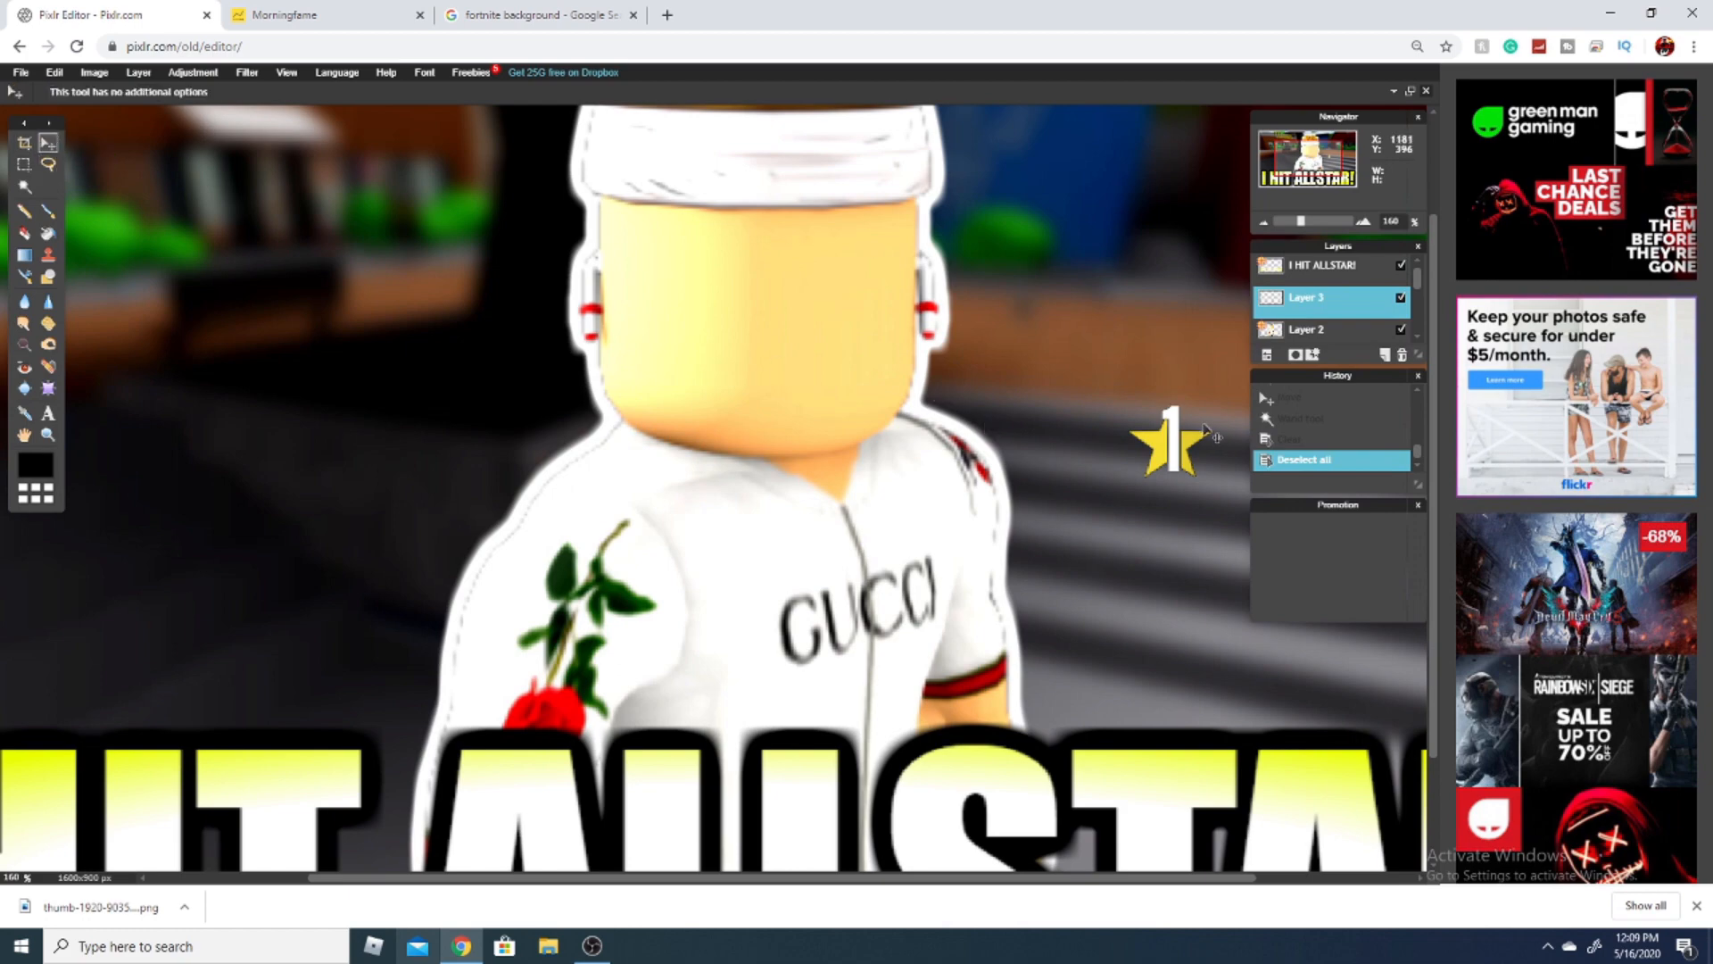
left_click_drag(1206, 431, 211, 432)
scroll(217, 432, "down", 1)
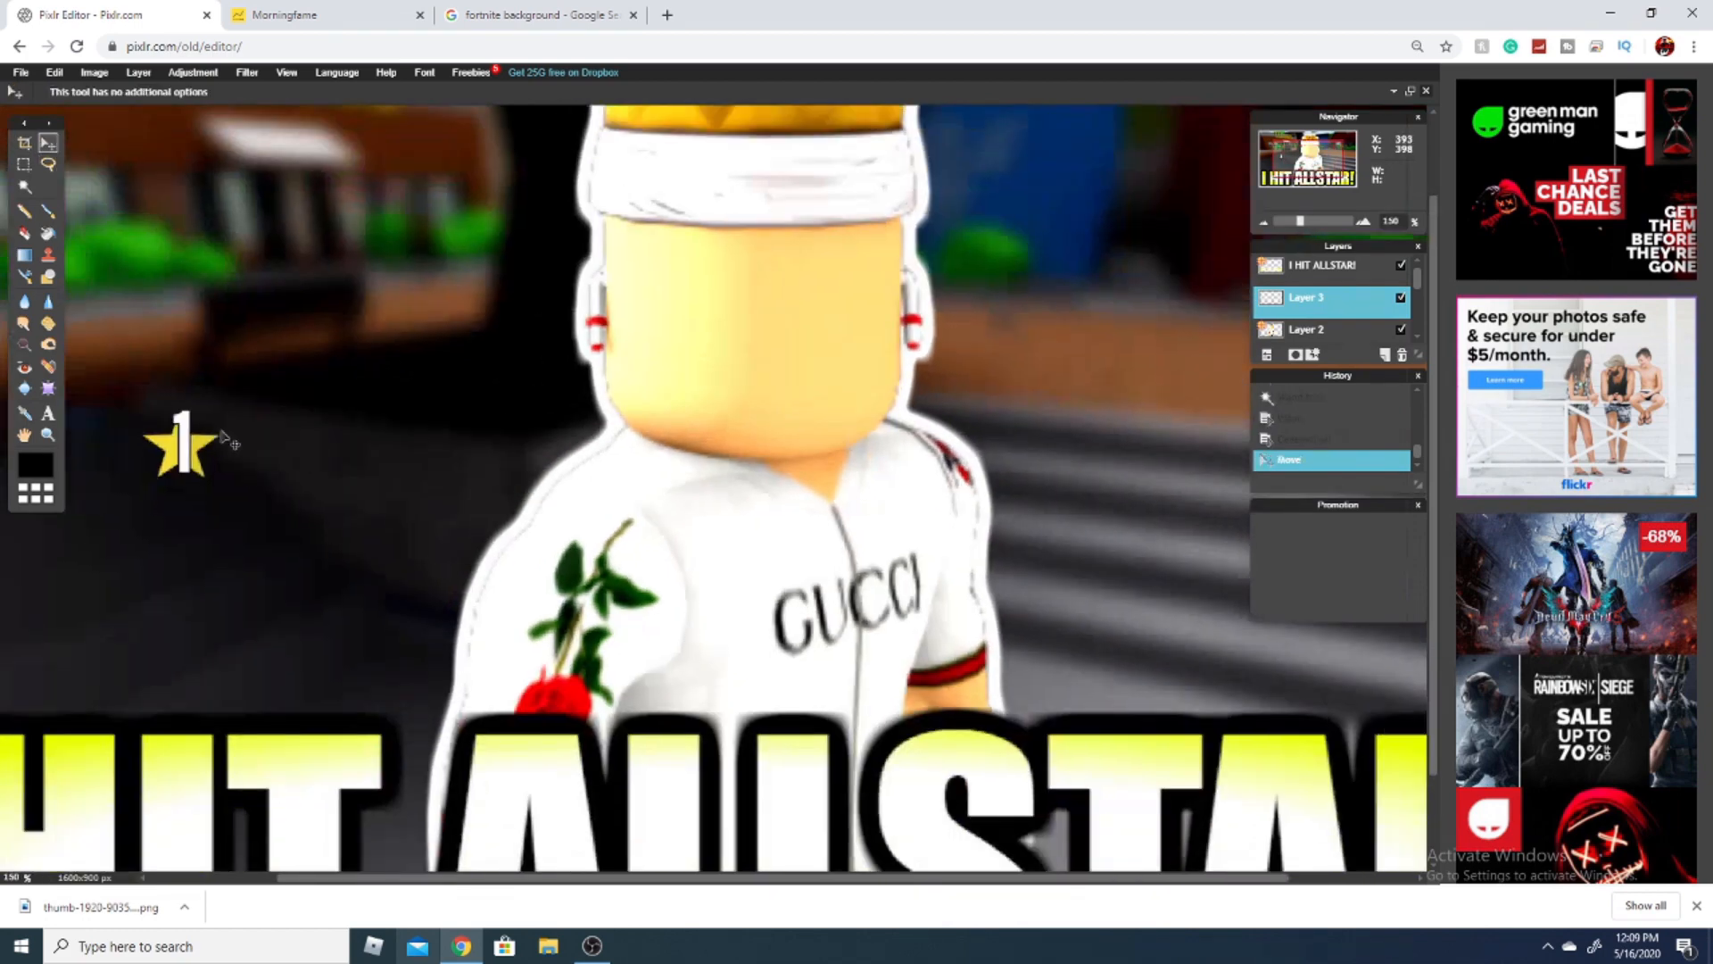
scroll(225, 441, "down", 4)
left_click_drag(366, 439, 281, 467)
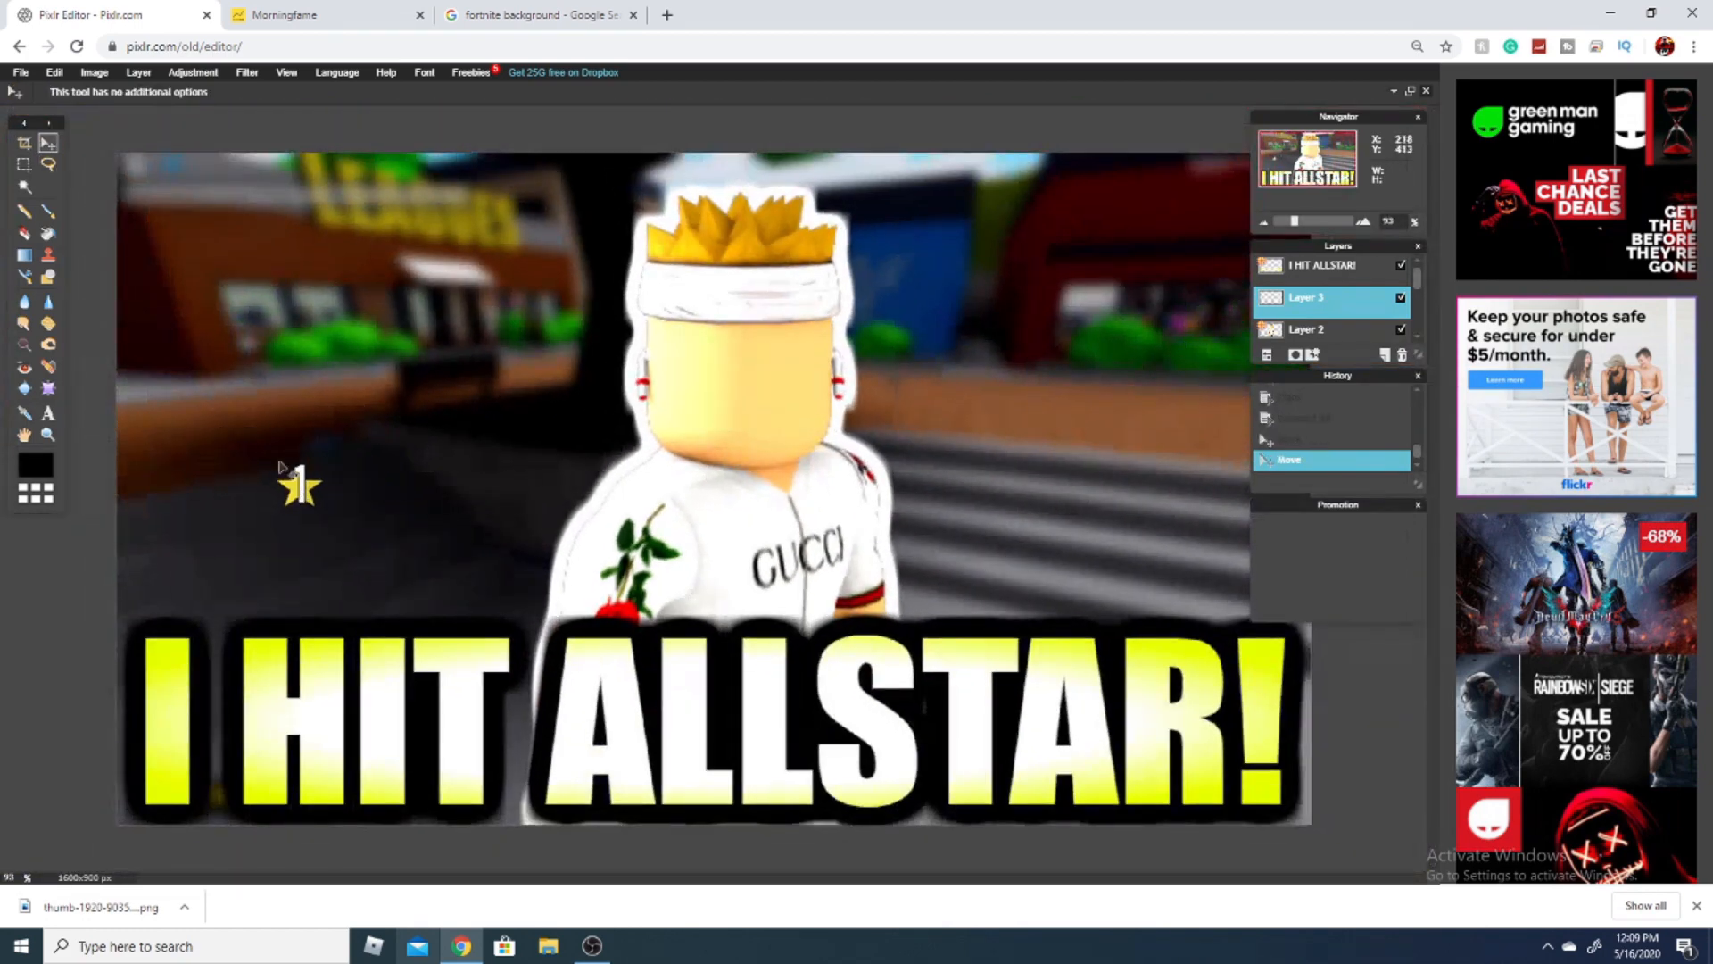
Step: Enlarge the star logo to roughly three times its size with Free transform and apply the change
left_click(57, 74)
left_click(113, 190)
left_click_drag(326, 458, 382, 410)
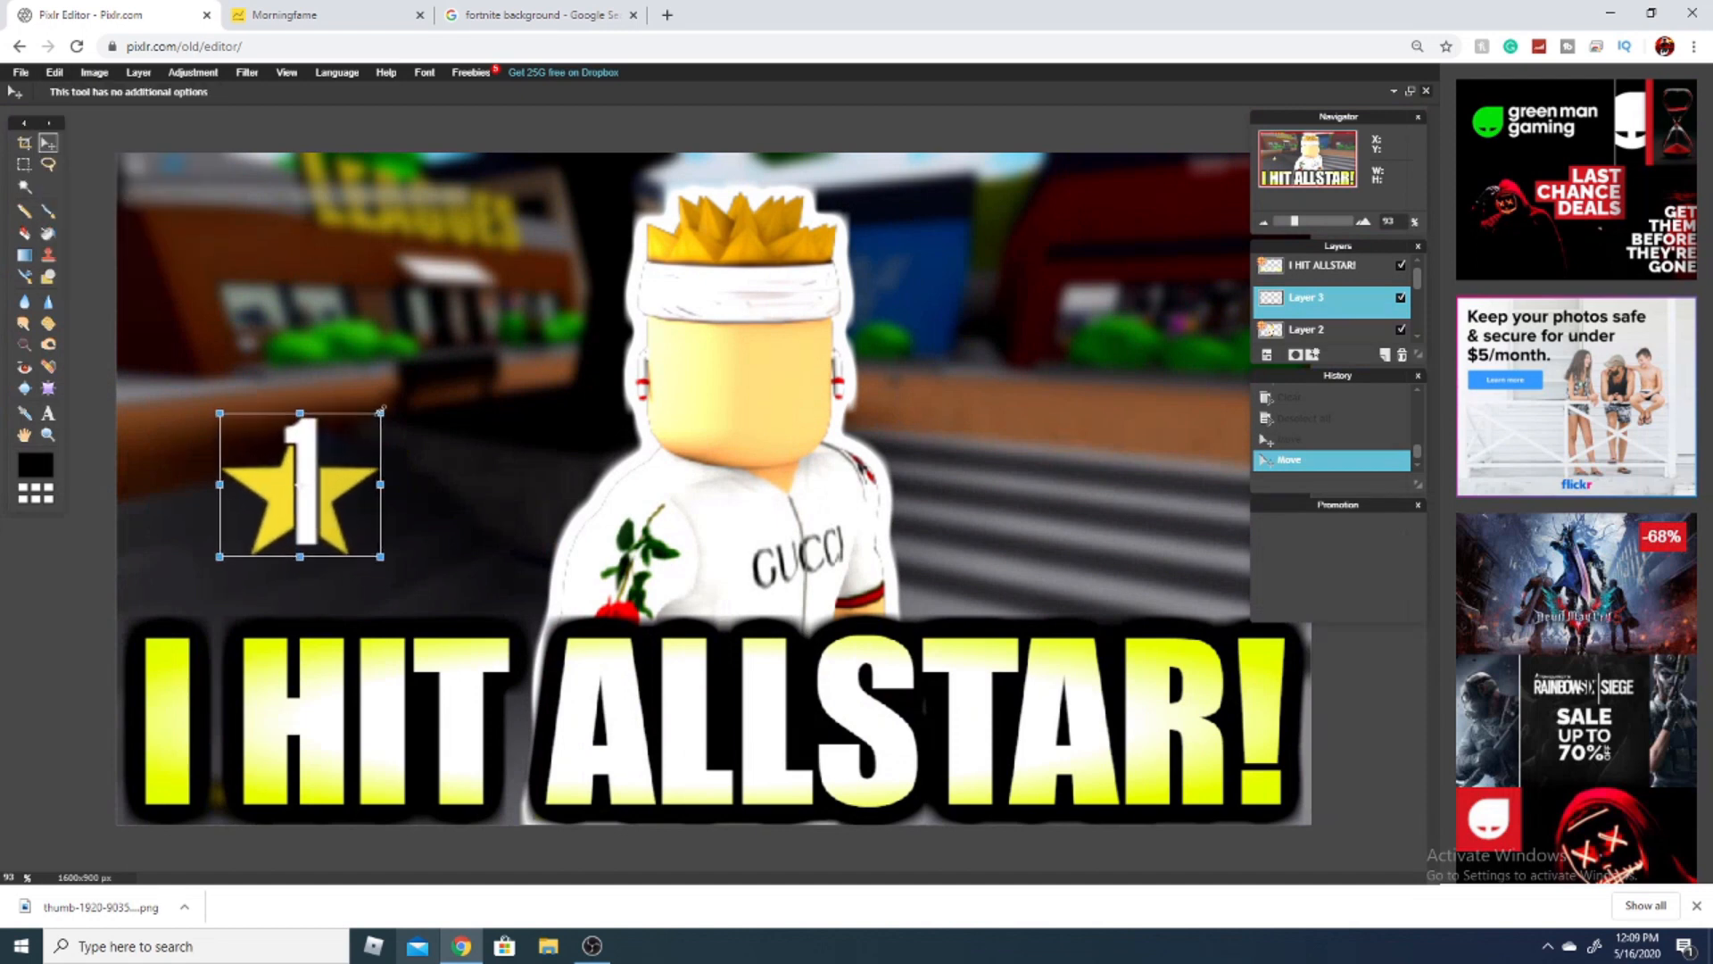
left_click(463, 466)
left_click(666, 503)
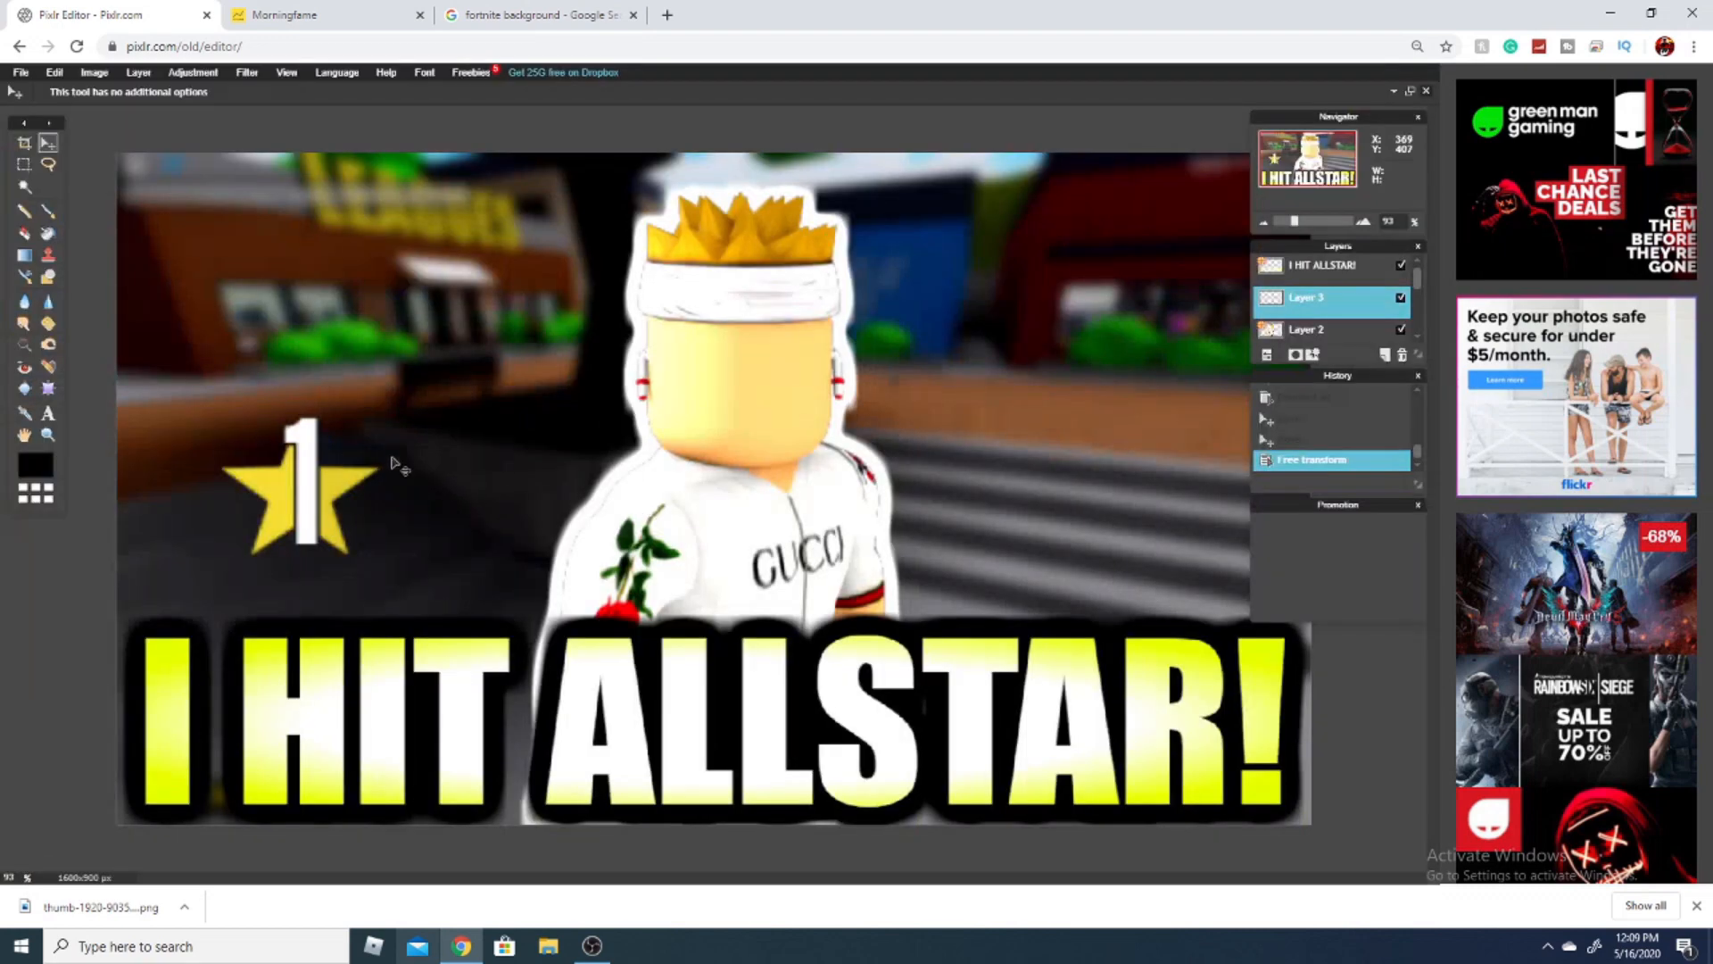
Step: Set the star logo layer's contrast to 100 with Brightness & Contrast
left_click(193, 73)
left_click(214, 94)
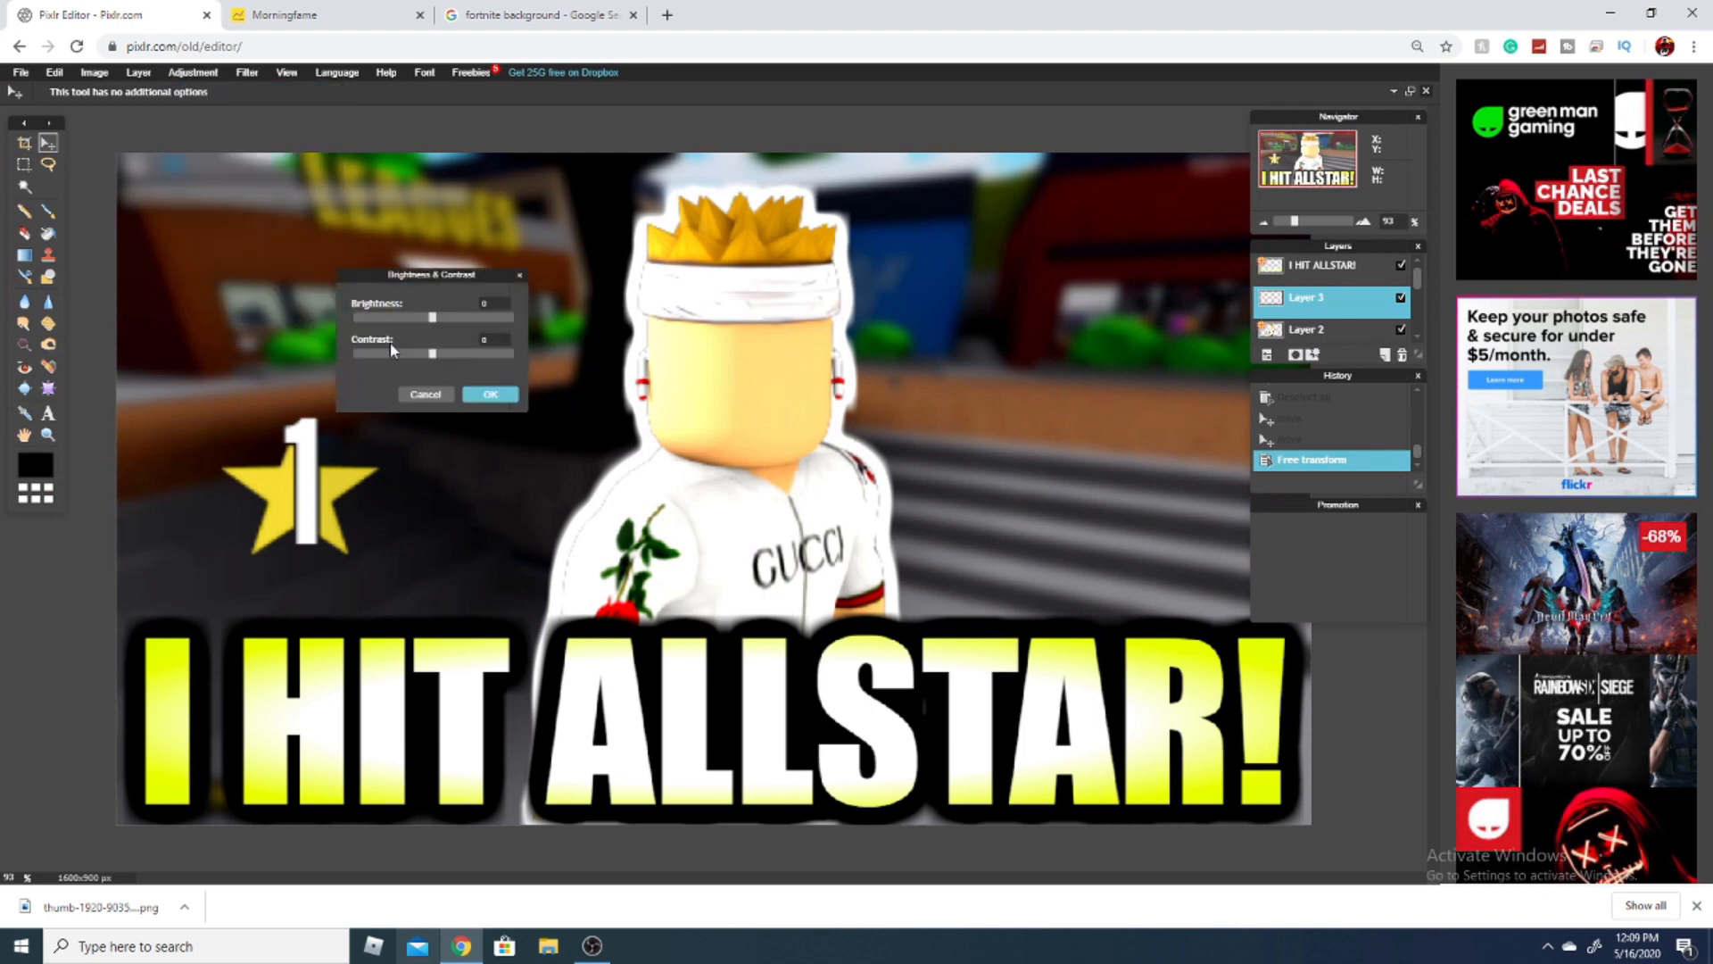
left_click_drag(444, 357, 480, 355)
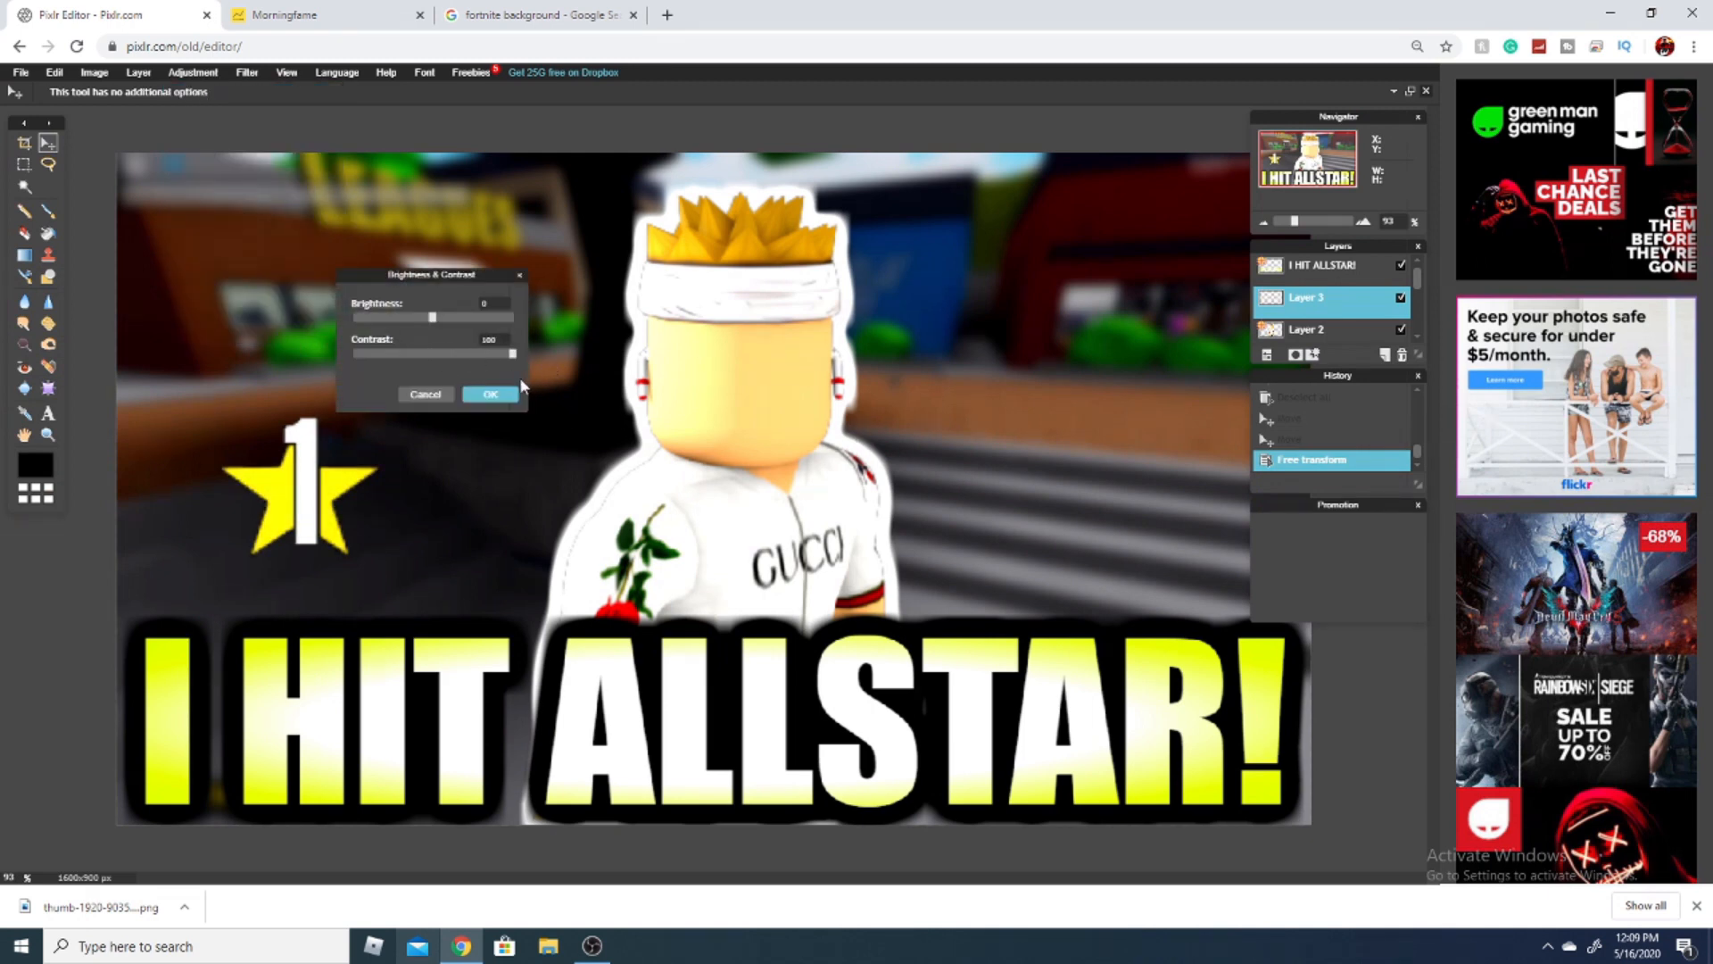
left_click(490, 393)
Step: Raise the star logo layer's saturation to the maximum with Hue & Saturation
left_click(192, 73)
left_click(215, 110)
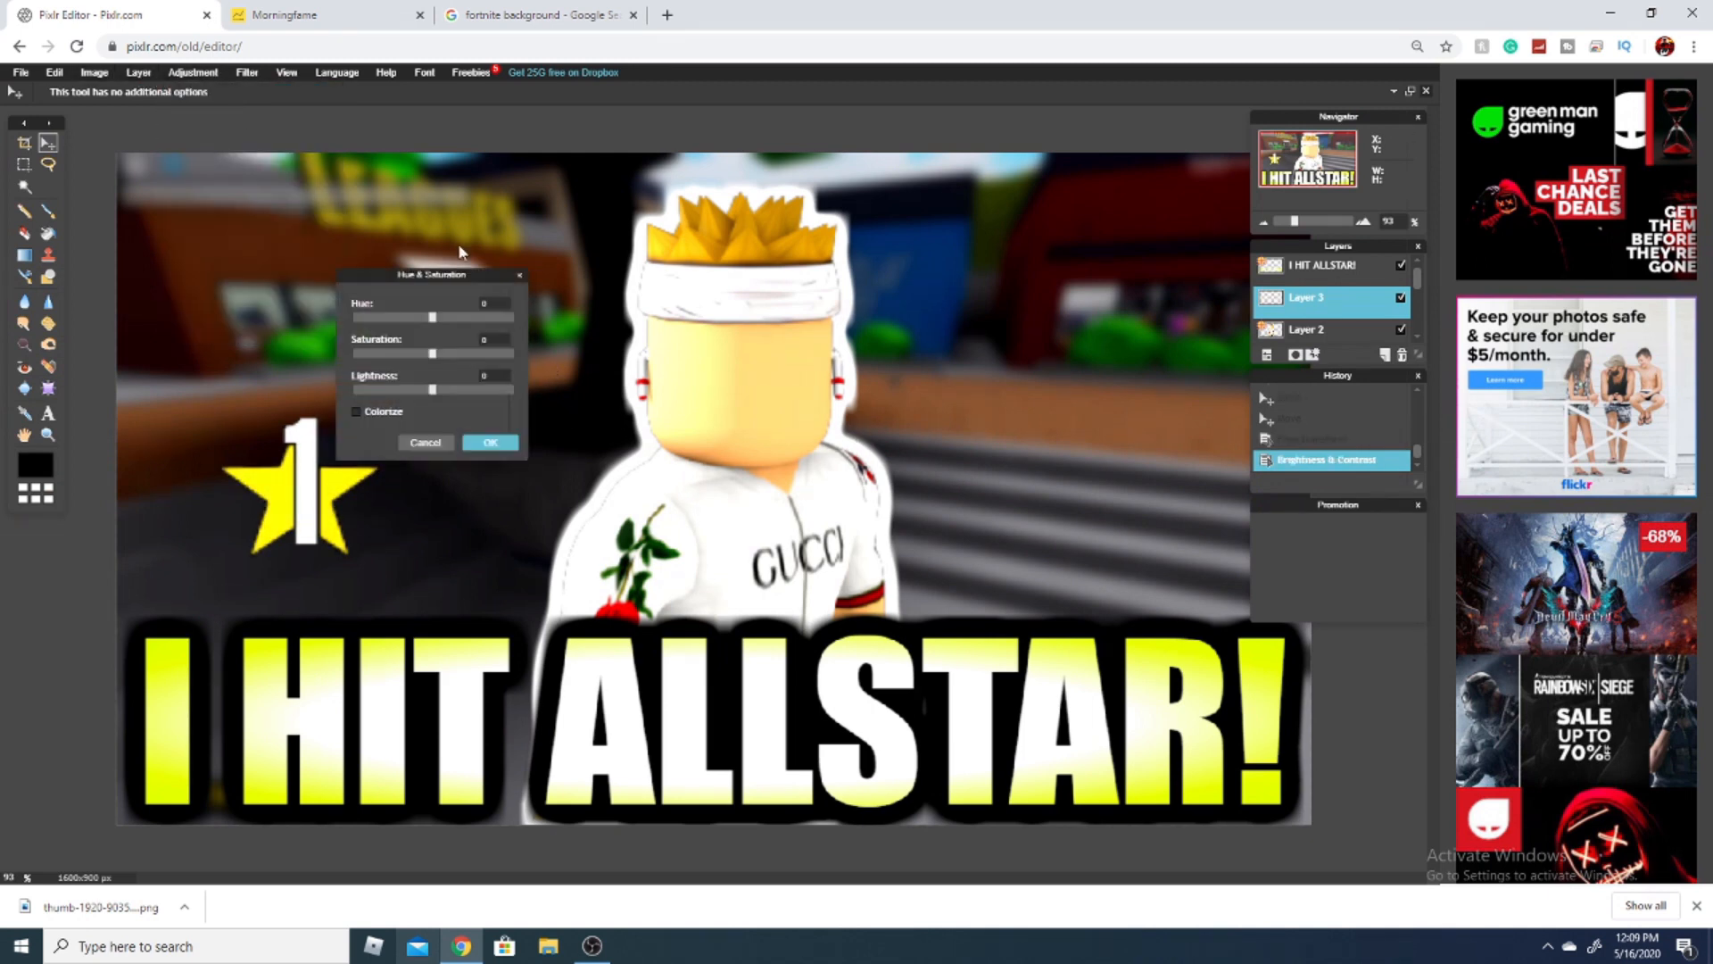
left_click_drag(443, 357, 514, 355)
left_click(492, 442)
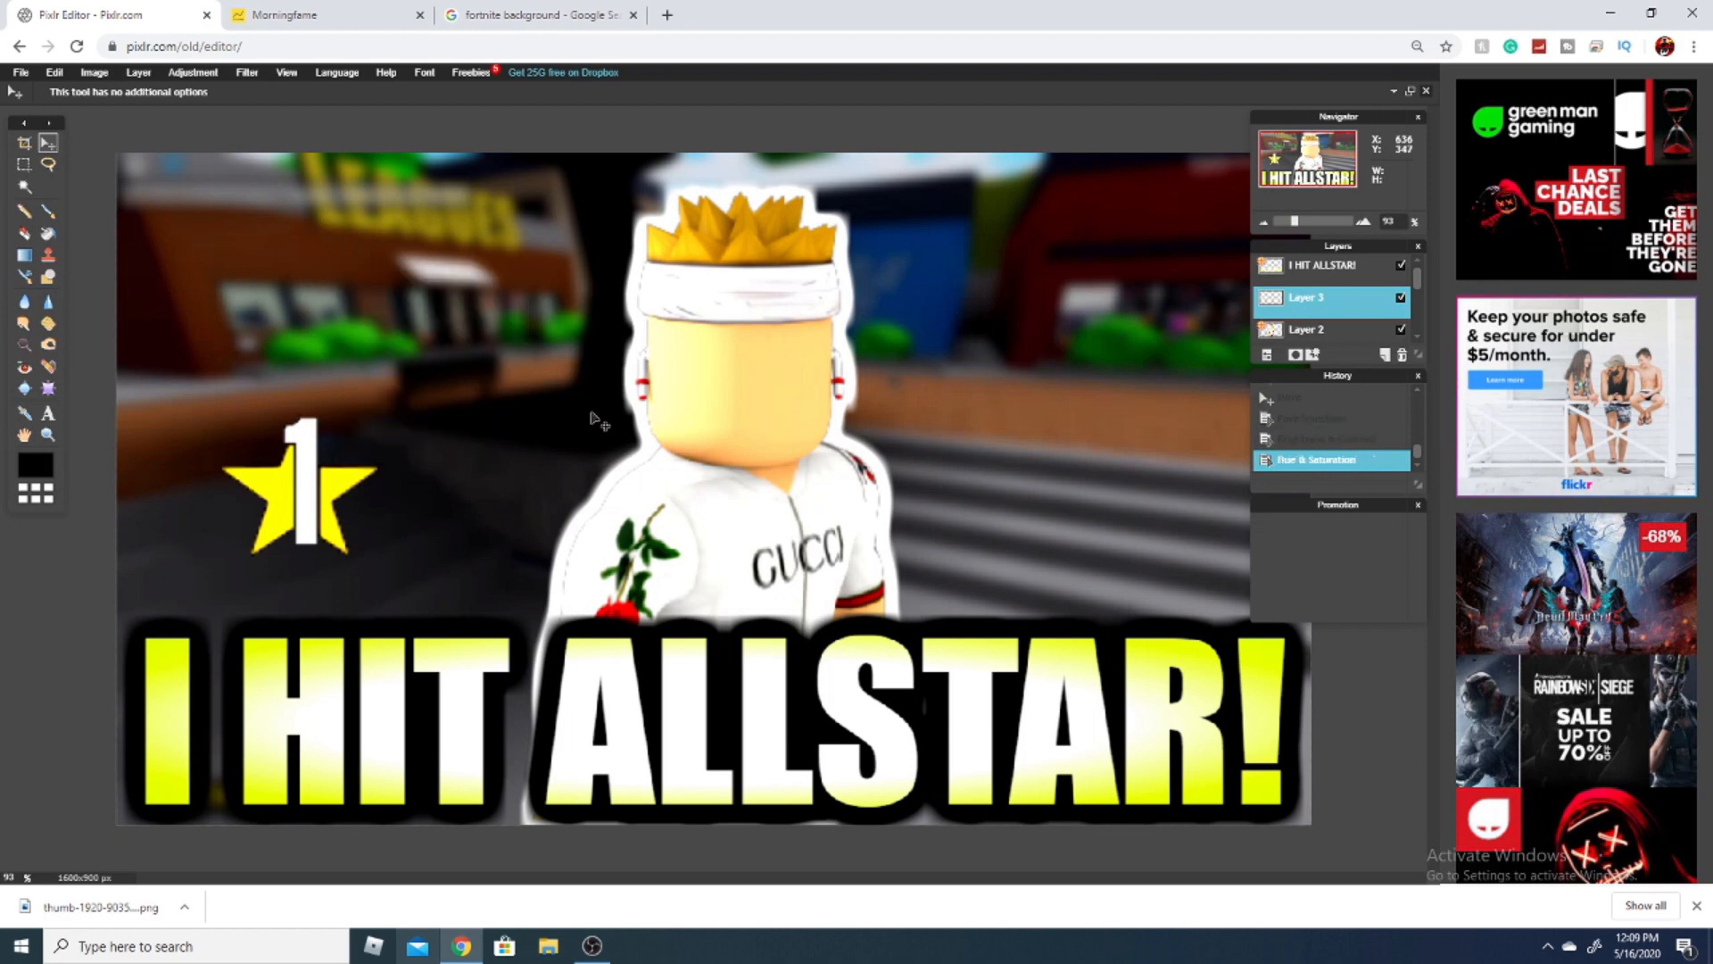
Step: Add a black outer glow to the star logo layer with hardness 7 and an increased size
right_click(1317, 313)
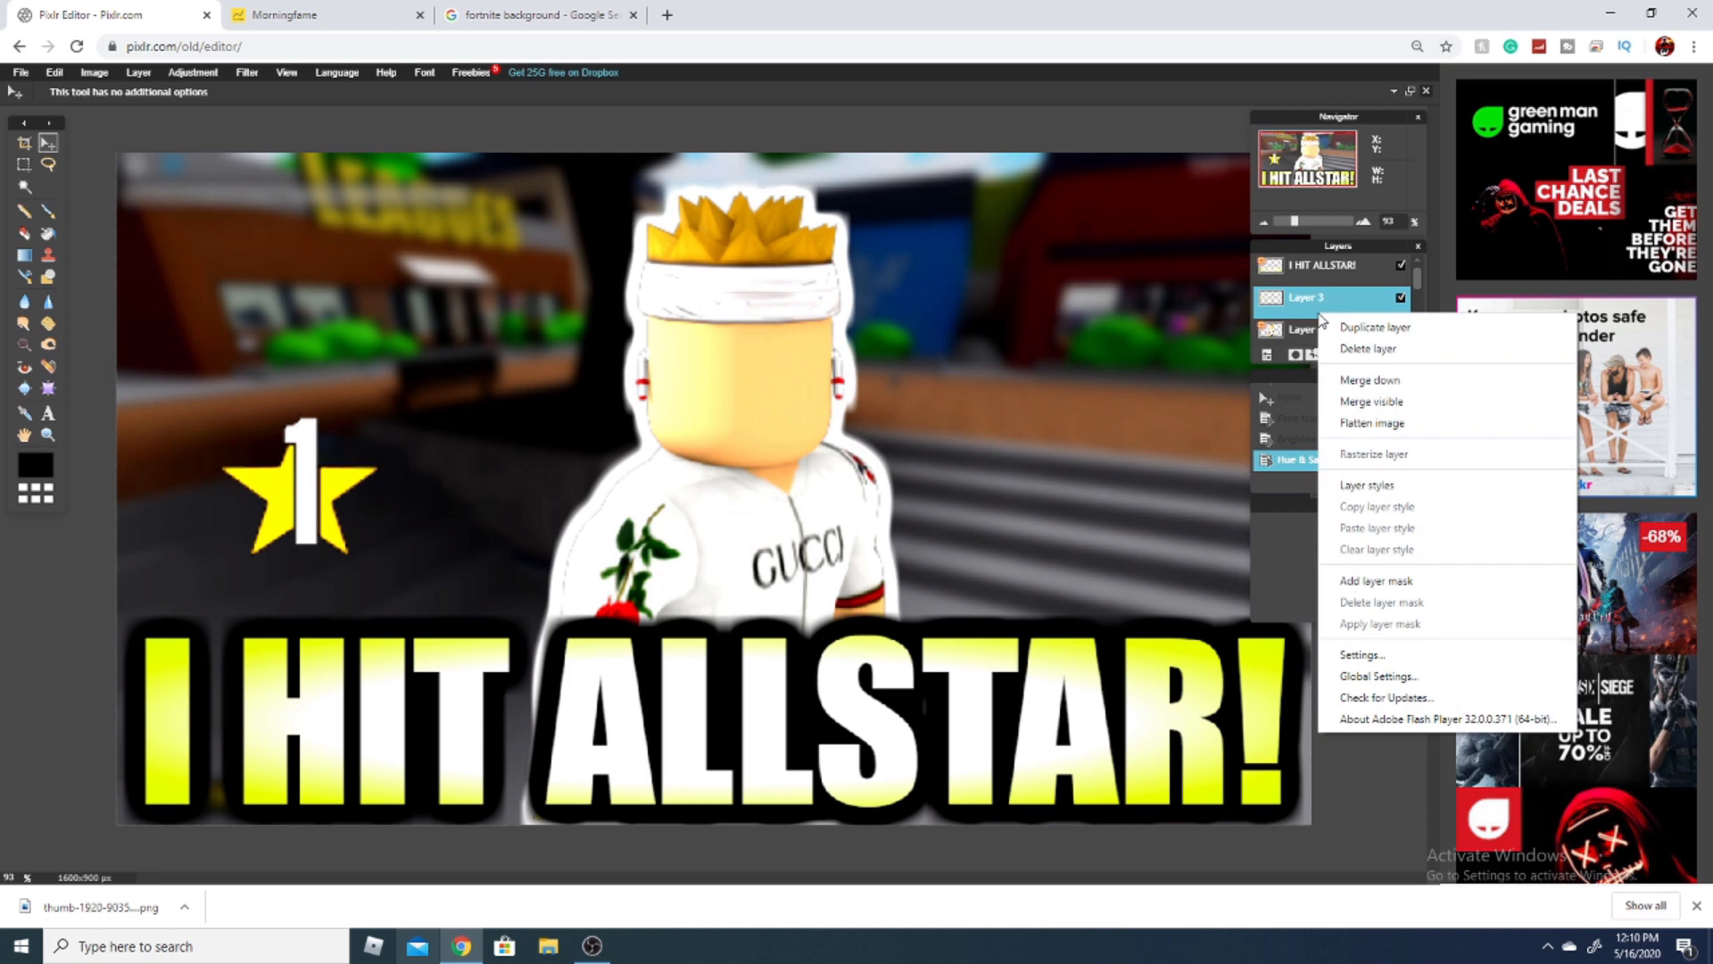
left_click(1367, 485)
left_click(281, 271)
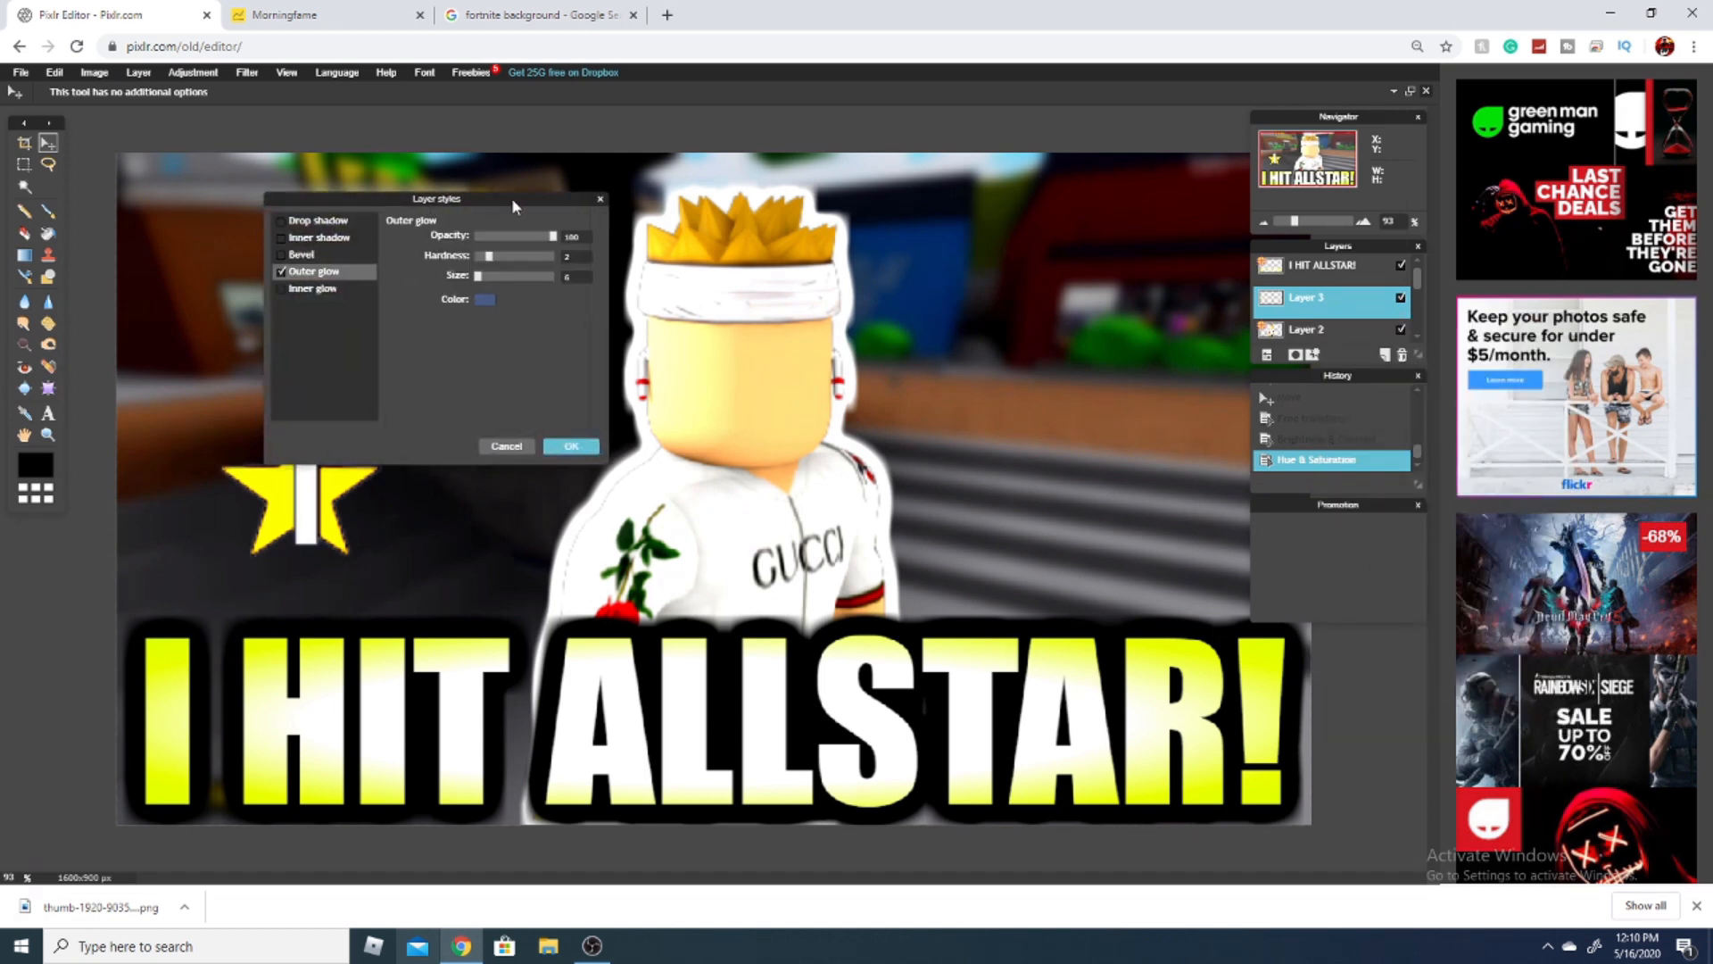
left_click_drag(514, 207, 1101, 207)
left_click(1070, 300)
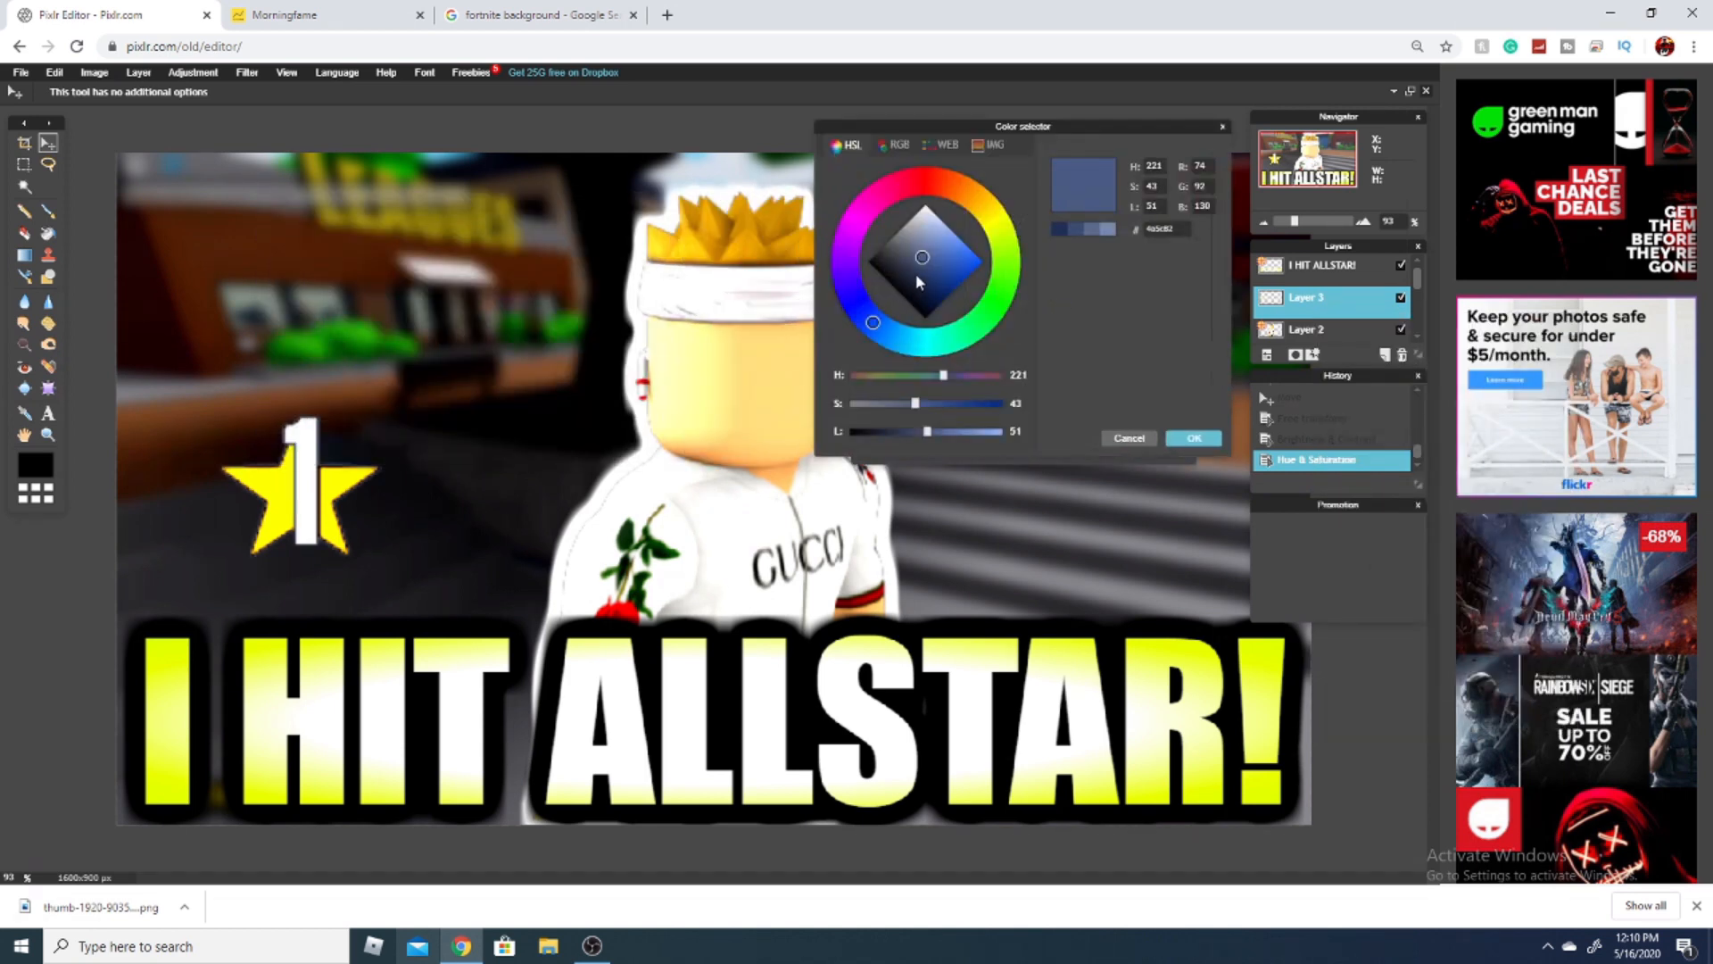
left_click(1192, 439)
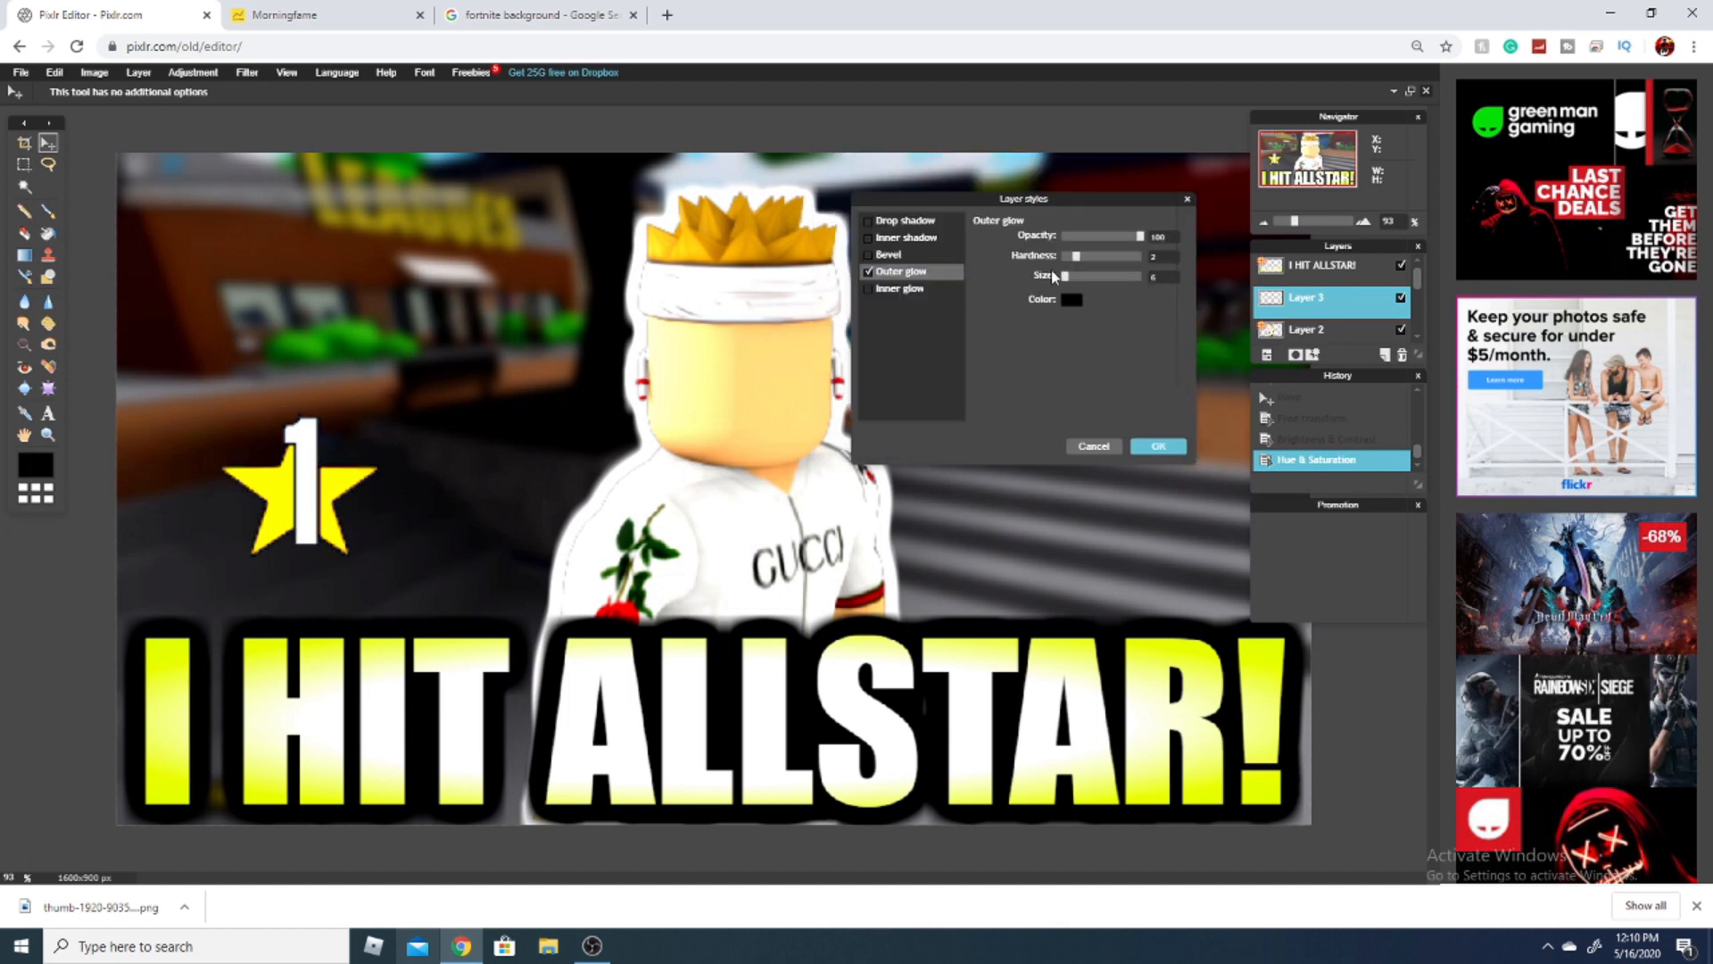
left_click_drag(1115, 256, 1089, 280)
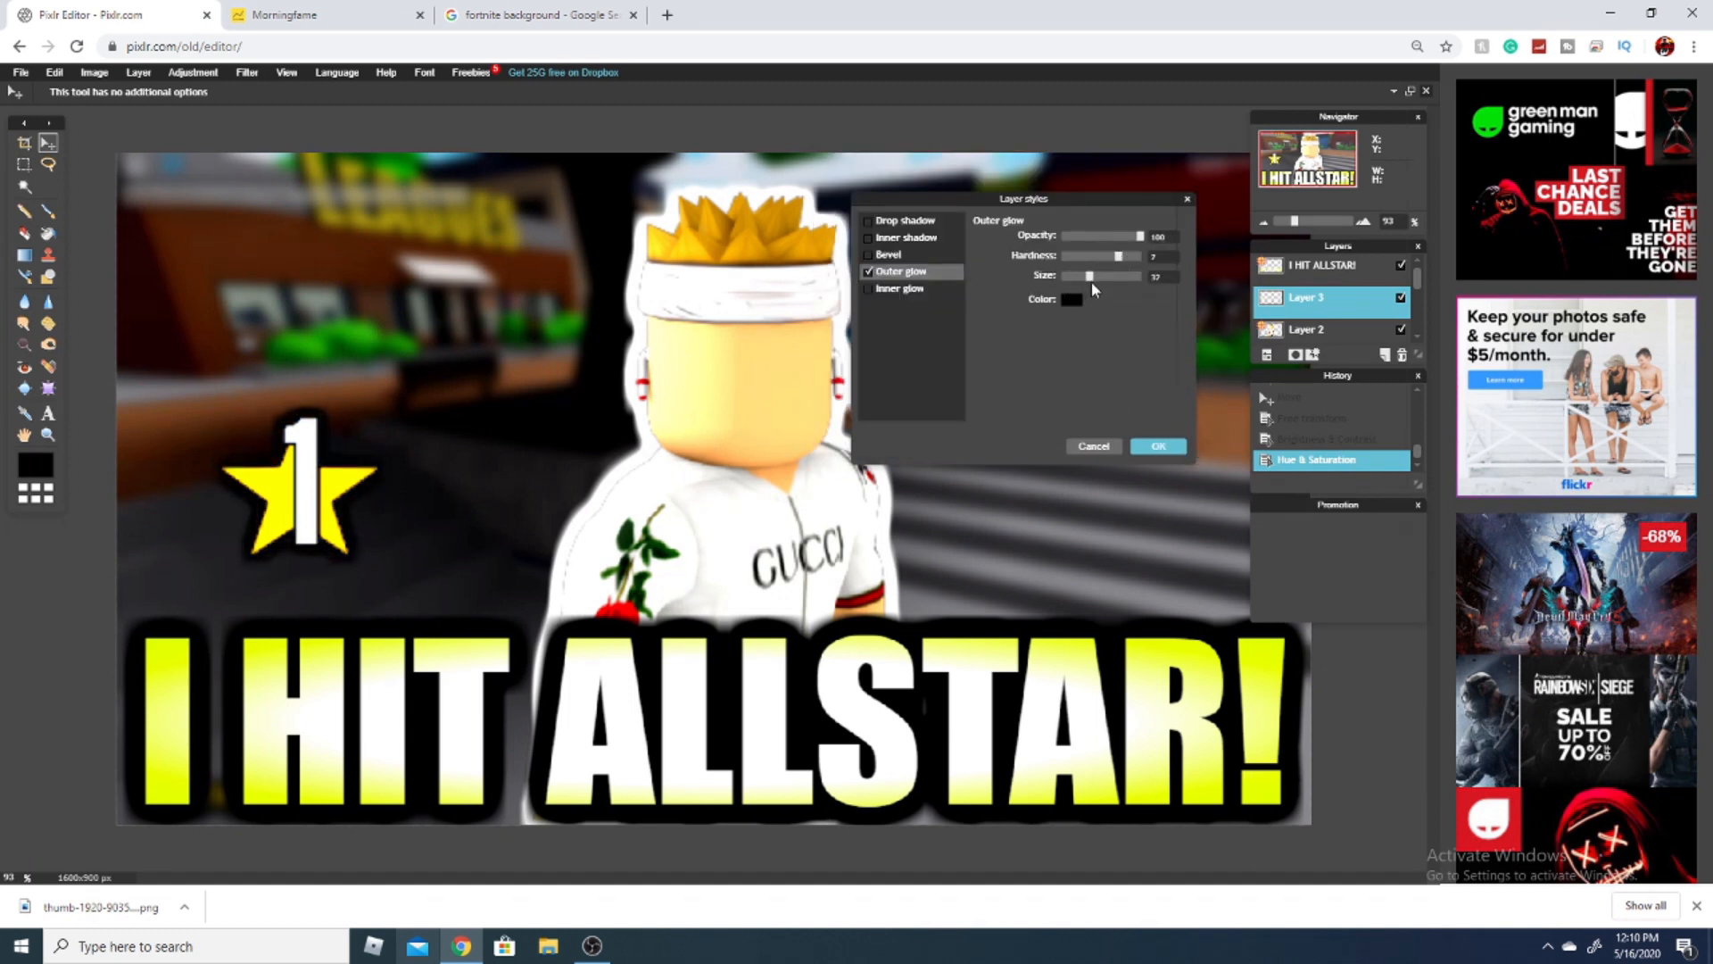
left_click(1160, 443)
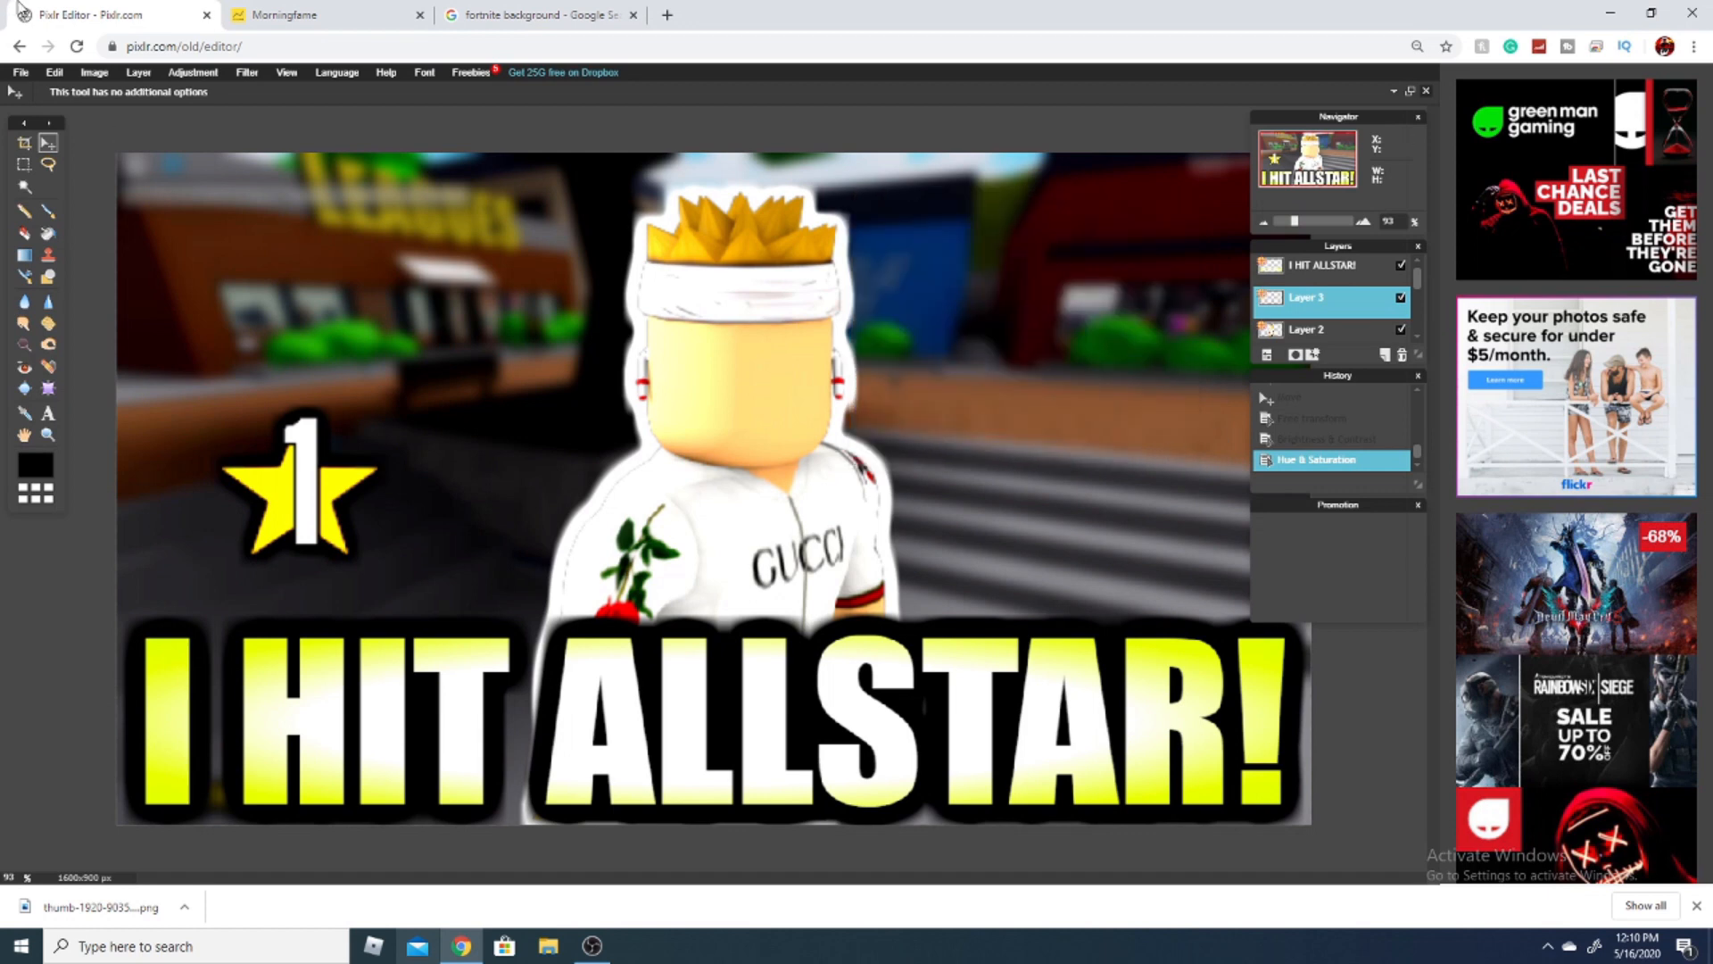
Step: Enlarge the star logo to about one and a half times its size with Free transform, shift it toward the left edge, and apply
left_click(59, 71)
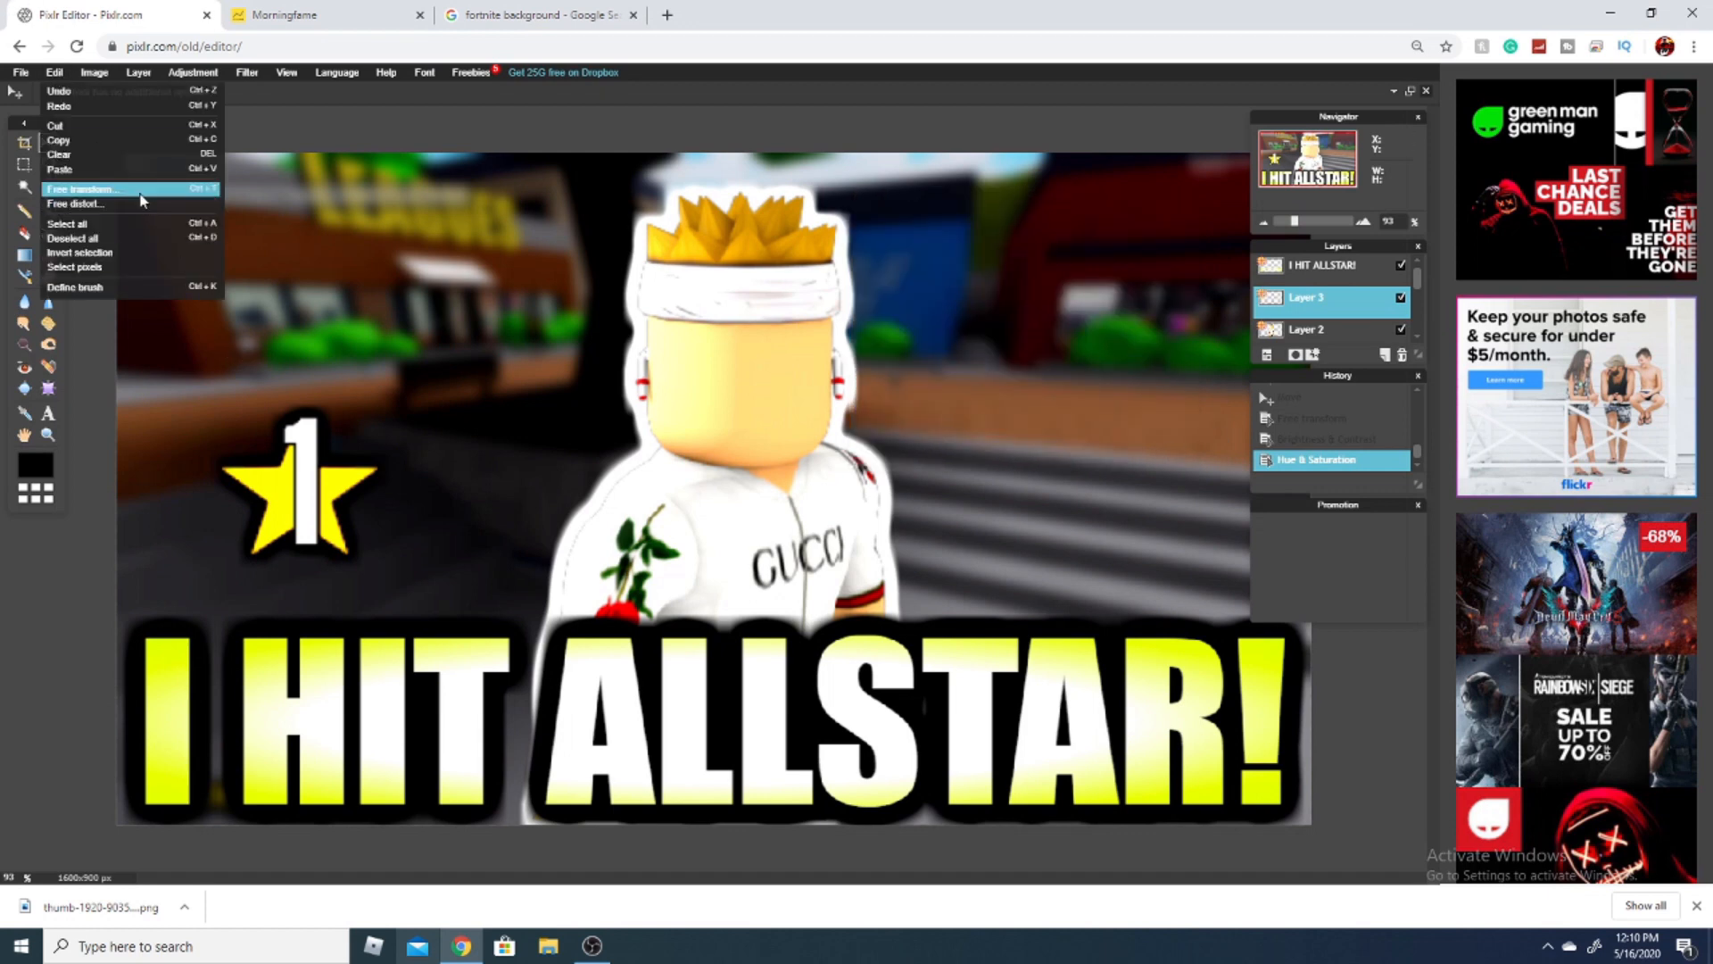
left_click(85, 190)
left_click_drag(381, 413, 418, 366)
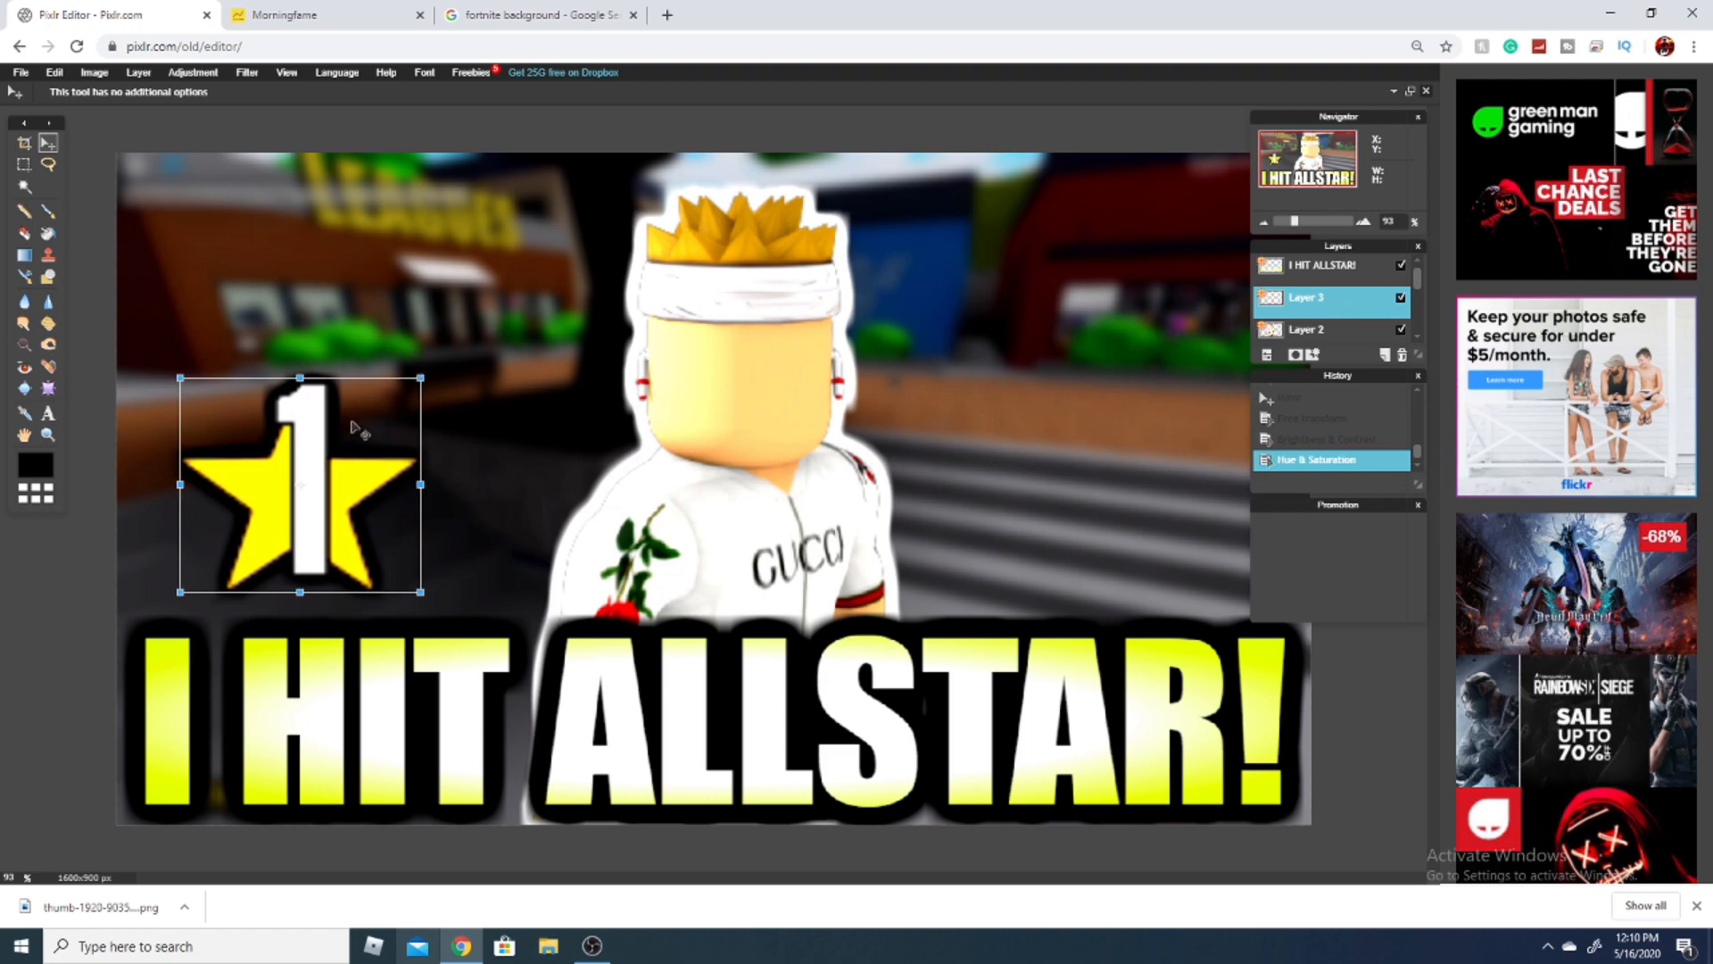
left_click_drag(360, 431, 312, 432)
left_click(486, 529)
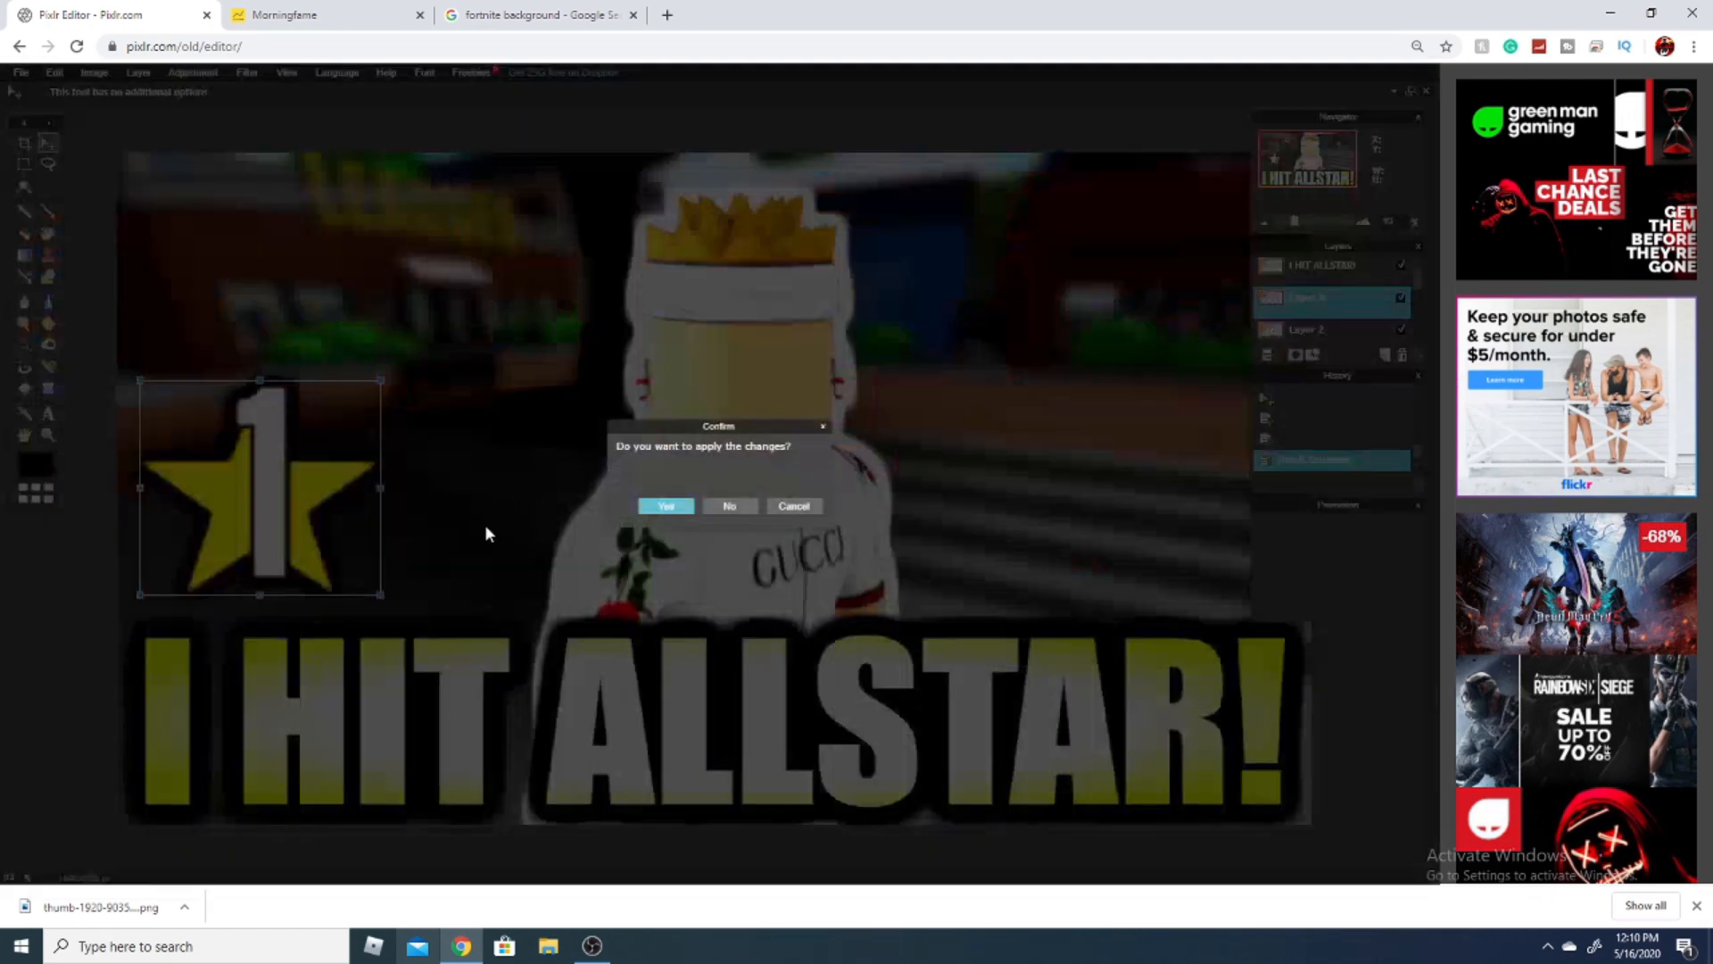
left_click(667, 507)
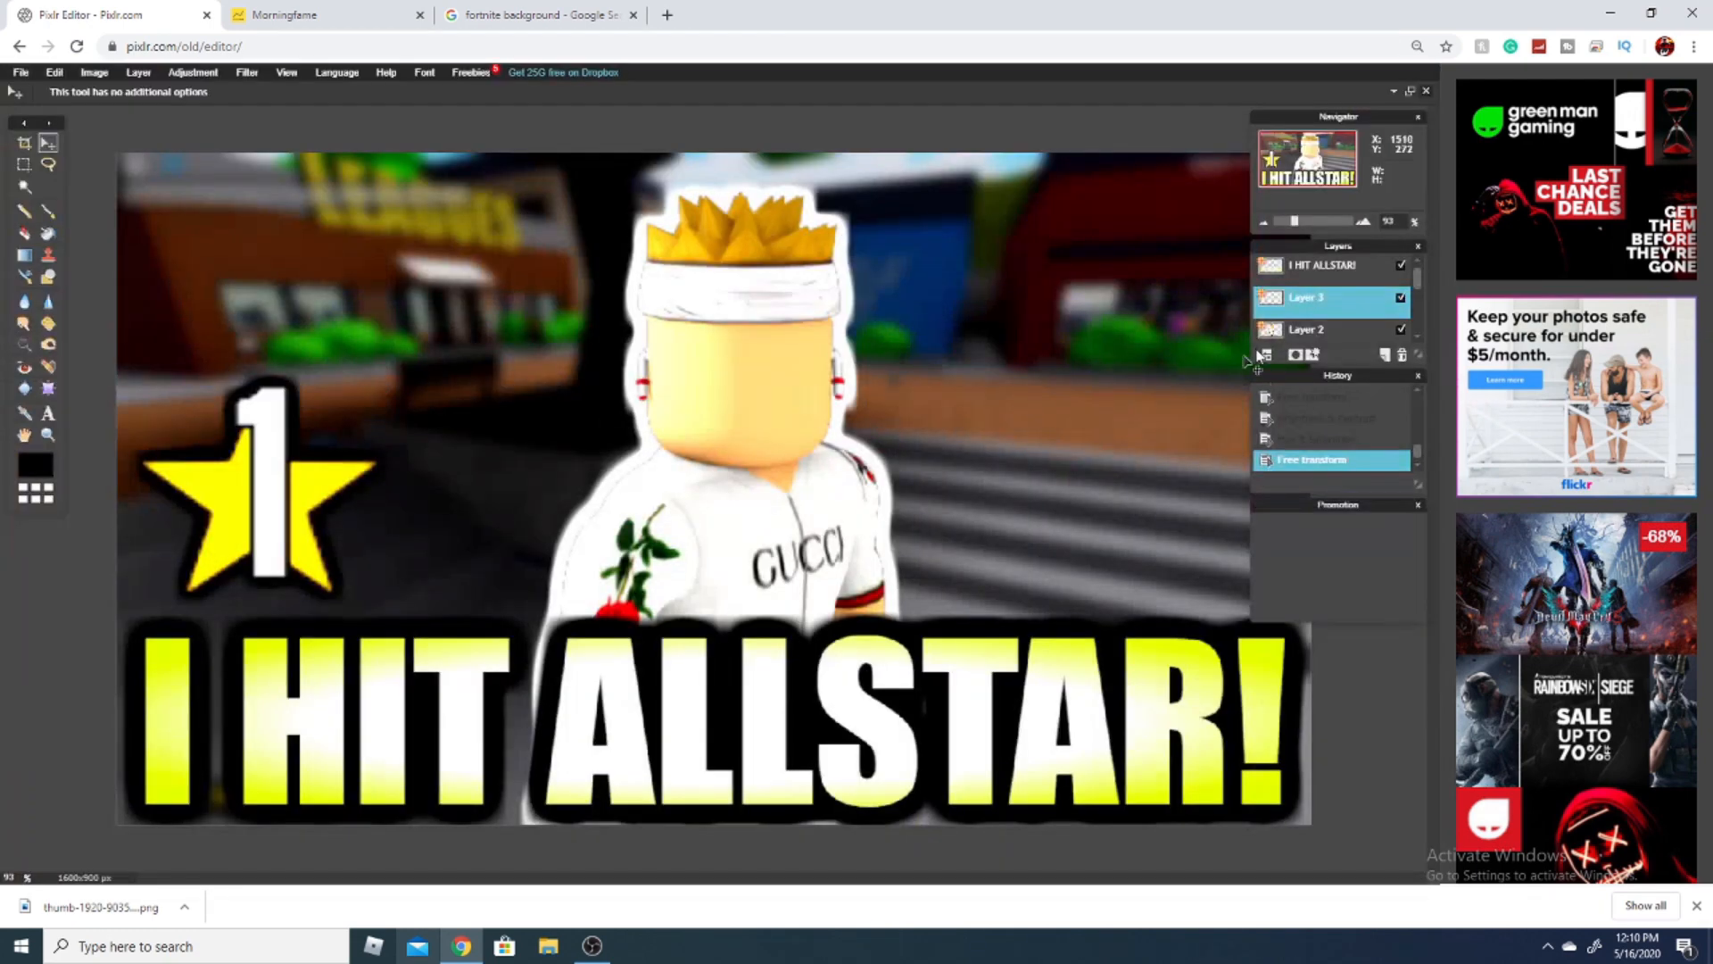
Step: Duplicate the star logo layer and place the copy above and to the right of the original, beside the character's head
right_click(1329, 313)
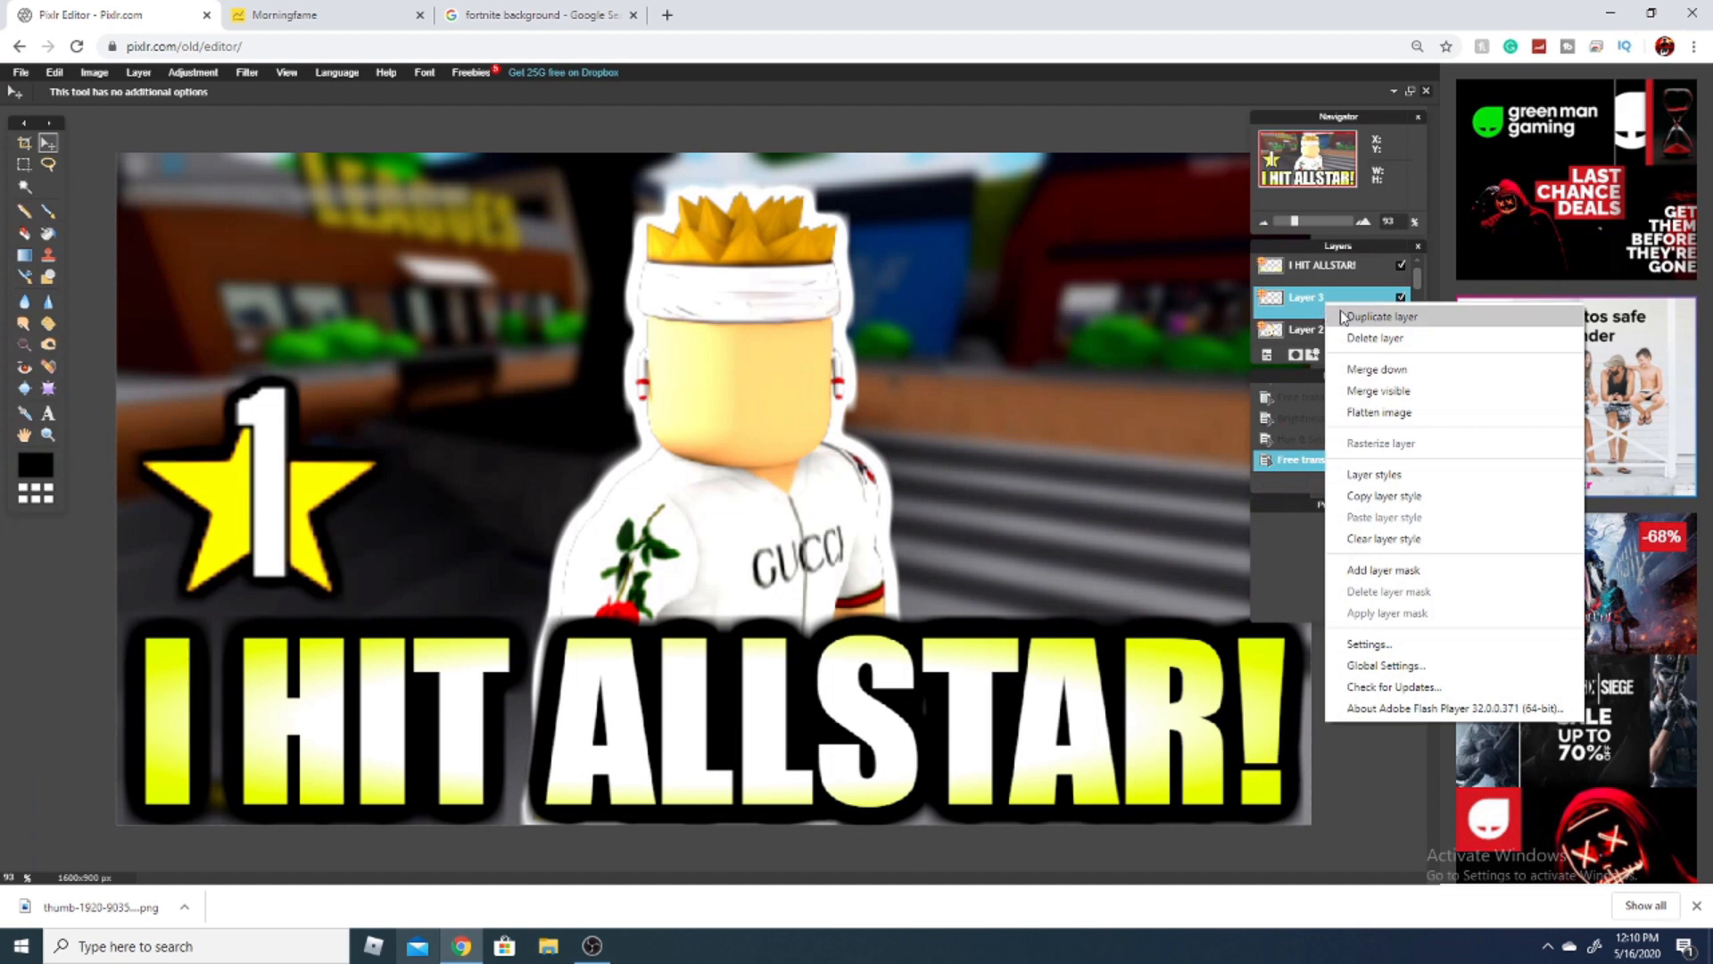
left_click(1358, 317)
left_click_drag(290, 450, 480, 277)
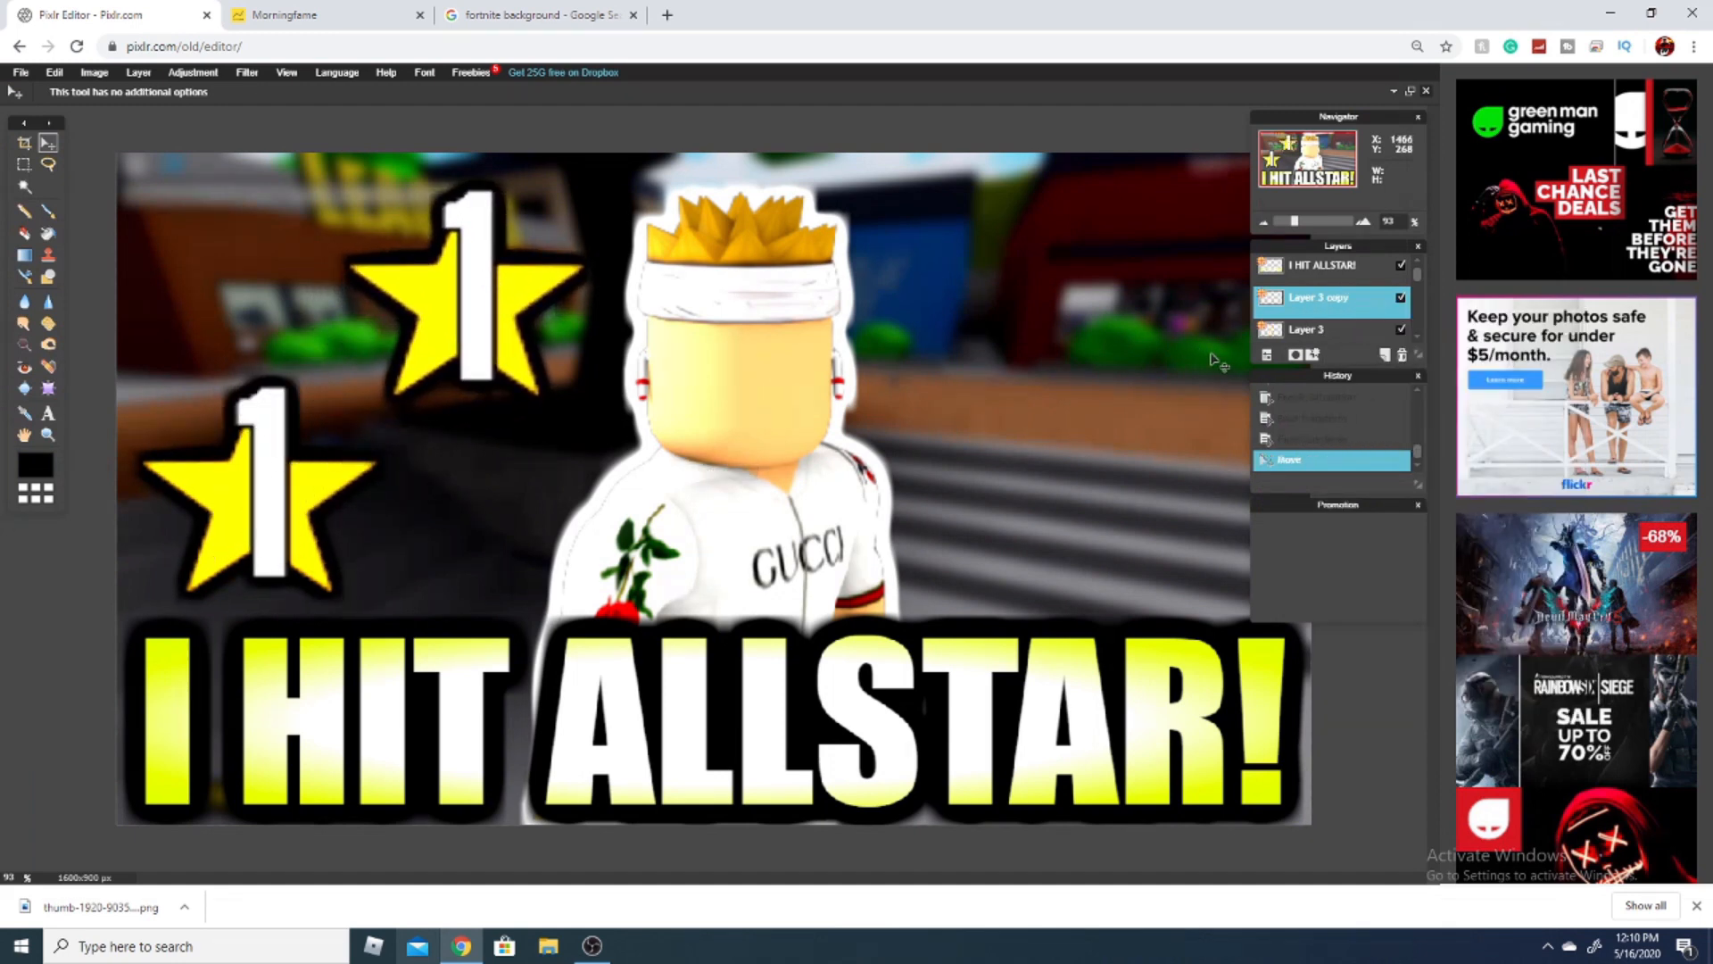
Step: Duplicate the star logo twice more and arrange both copies on the character's right-hand side of the image, mirroring the left pair
right_click(1299, 312)
left_click(1329, 322)
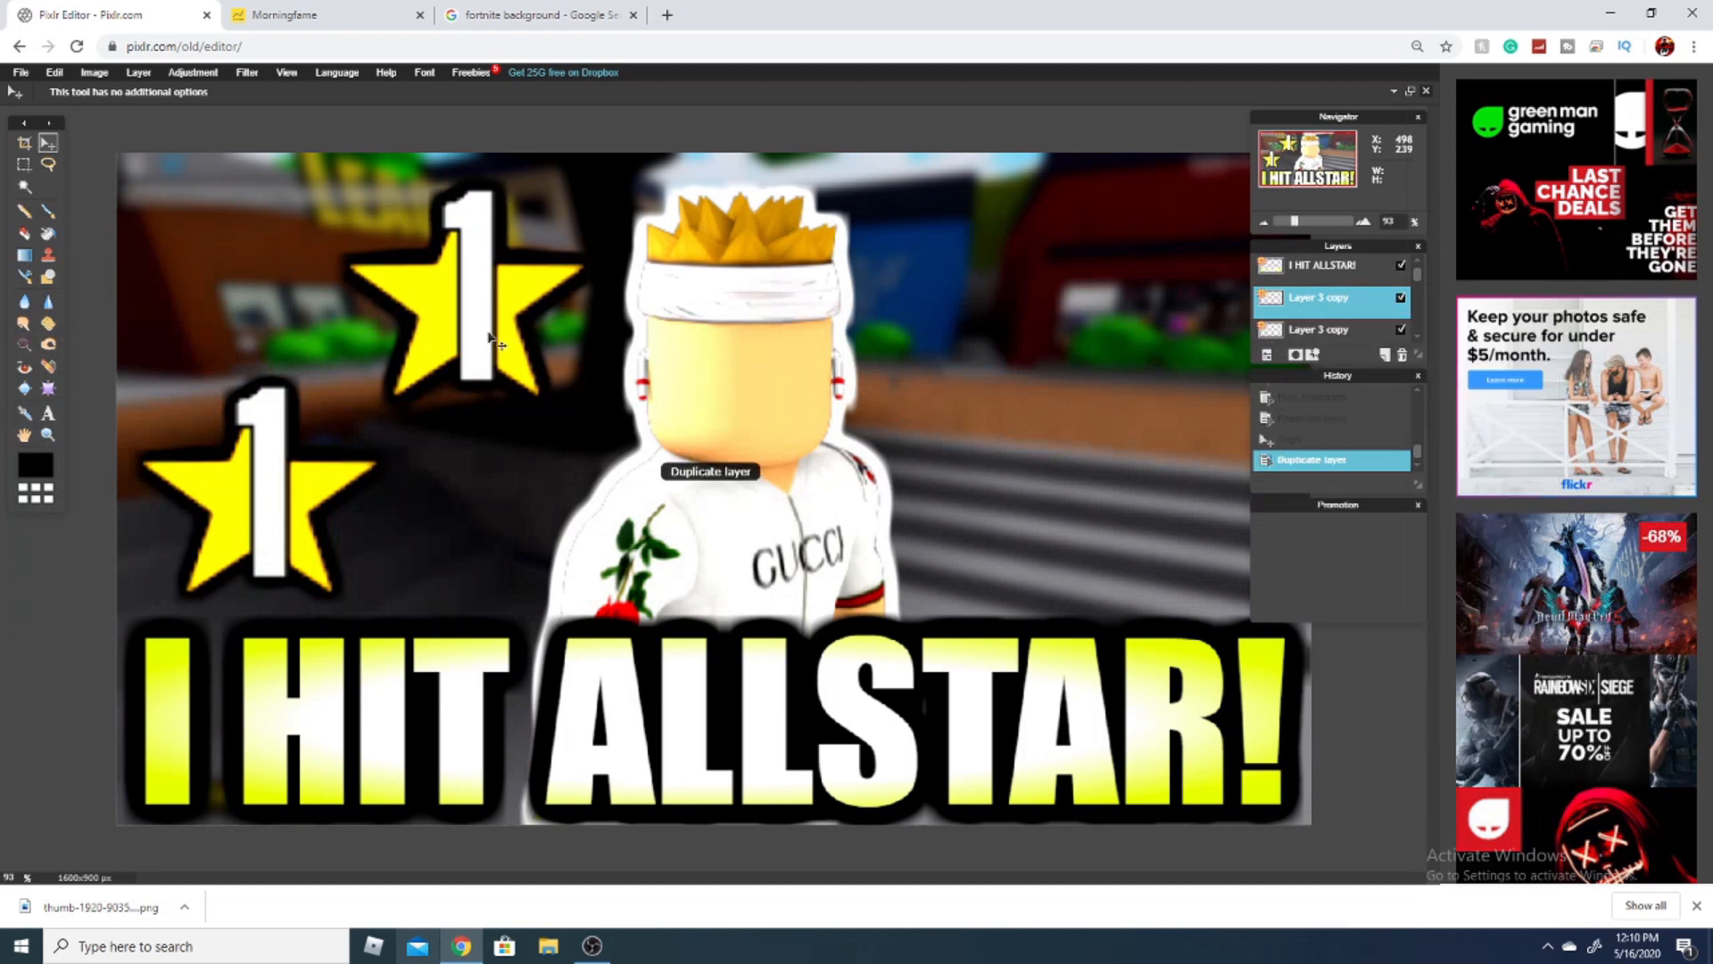
left_click_drag(500, 332, 1228, 496)
right_click(1290, 299)
left_click(1219, 327)
scroll(790, 580, "down", 3)
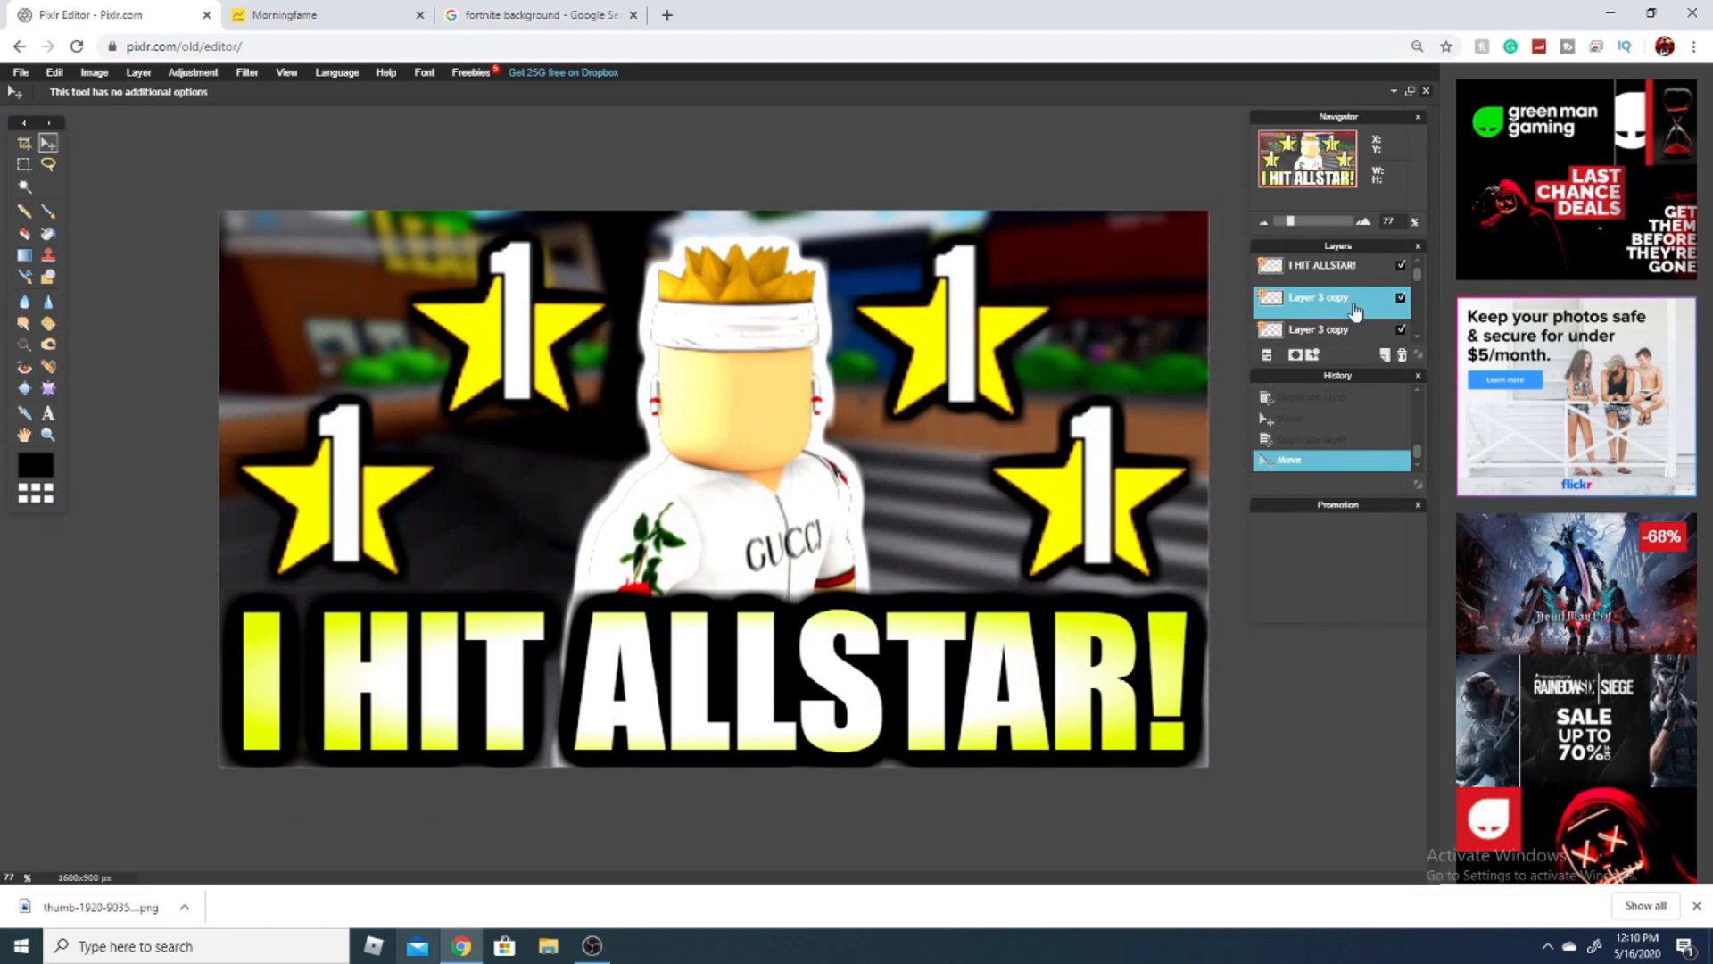
Step: Apply a Vignette filter to the Background layer in bright yellow (eeff00) with a size of about 45
scroll(1347, 317, "down", 3)
left_click(1338, 334)
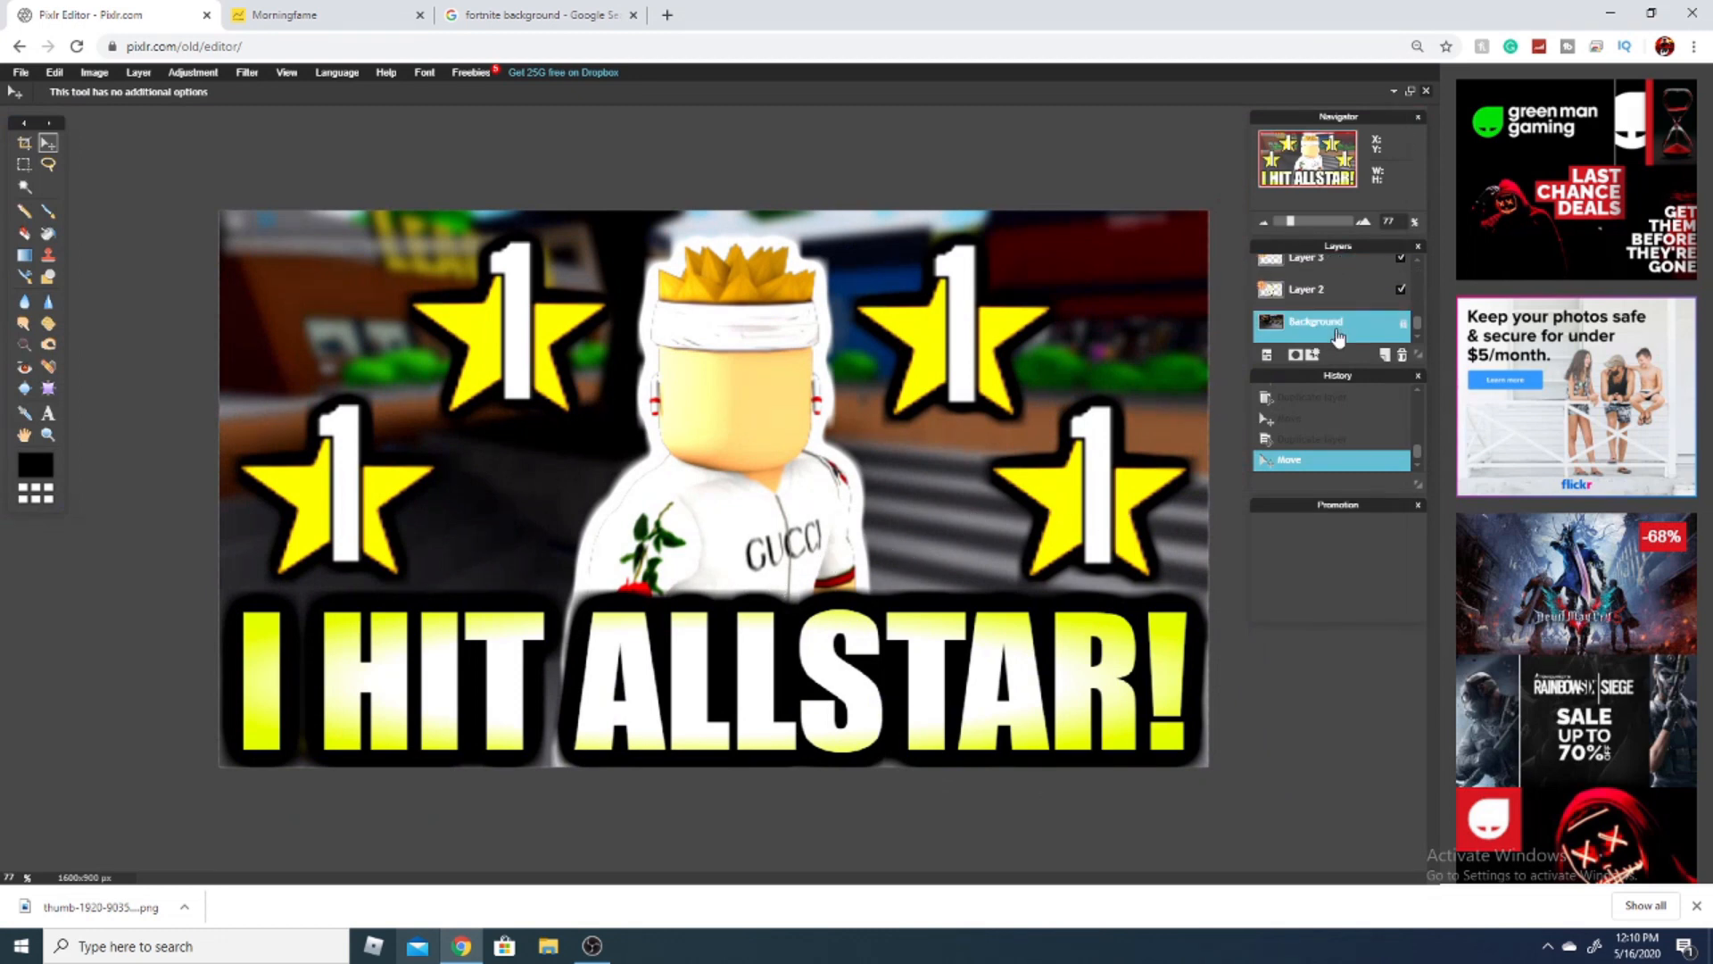
left_click(245, 73)
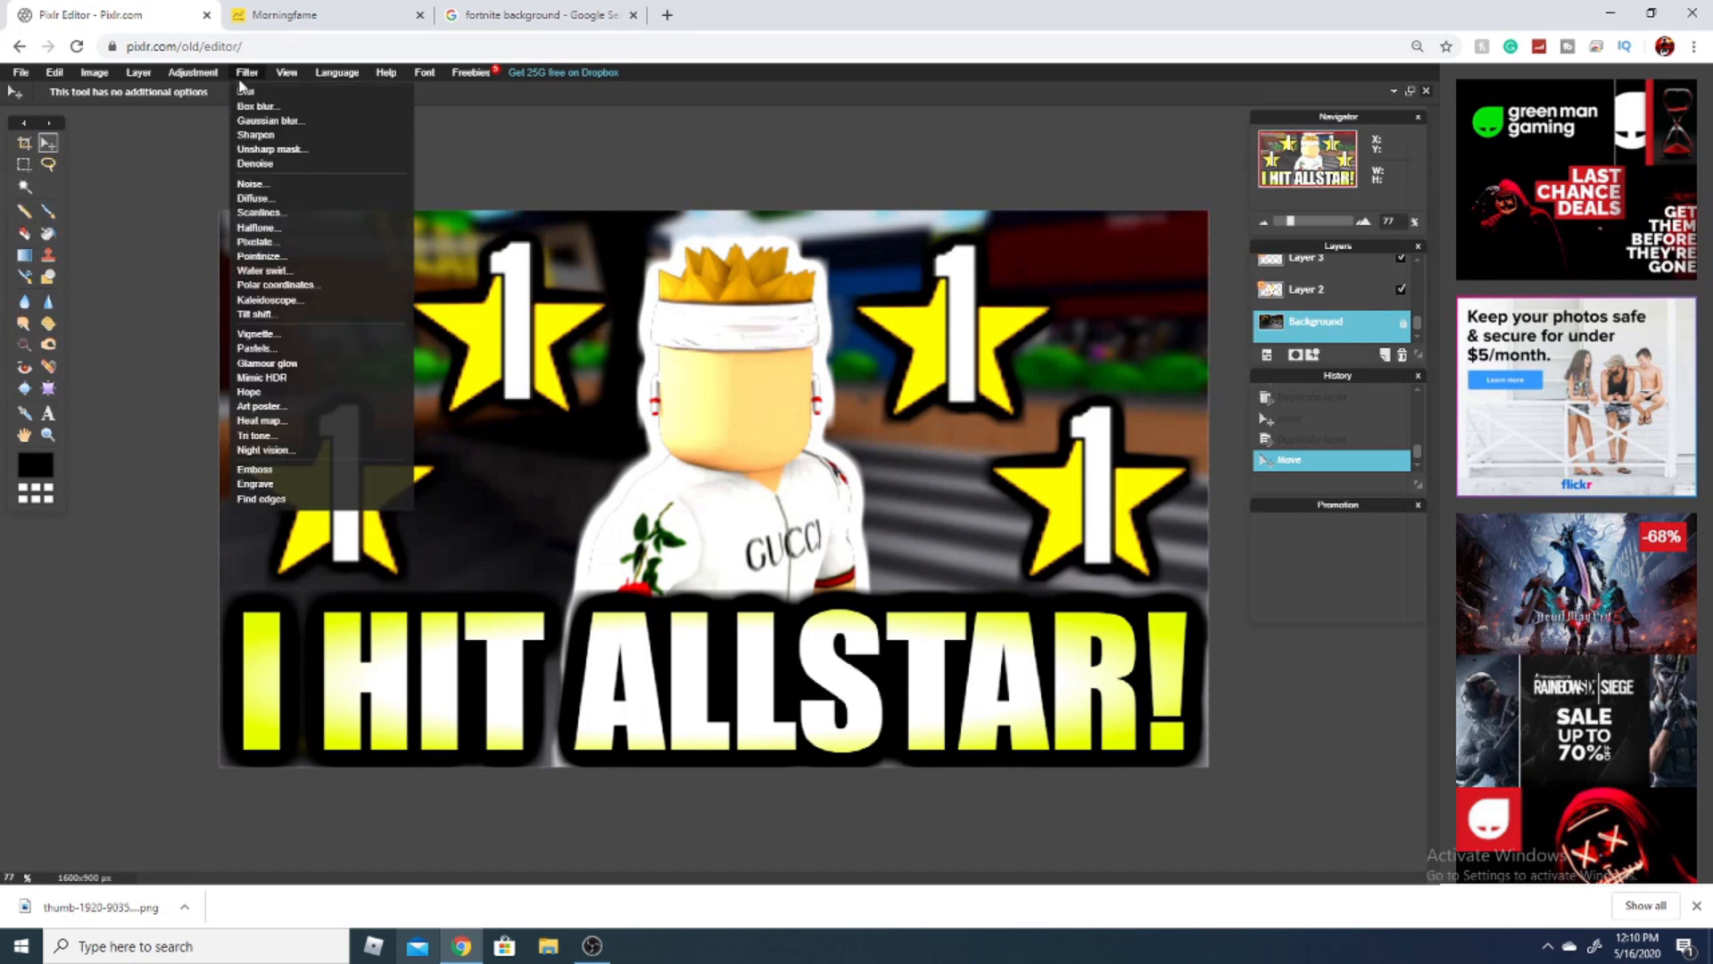
left_click(259, 335)
left_click(1082, 304)
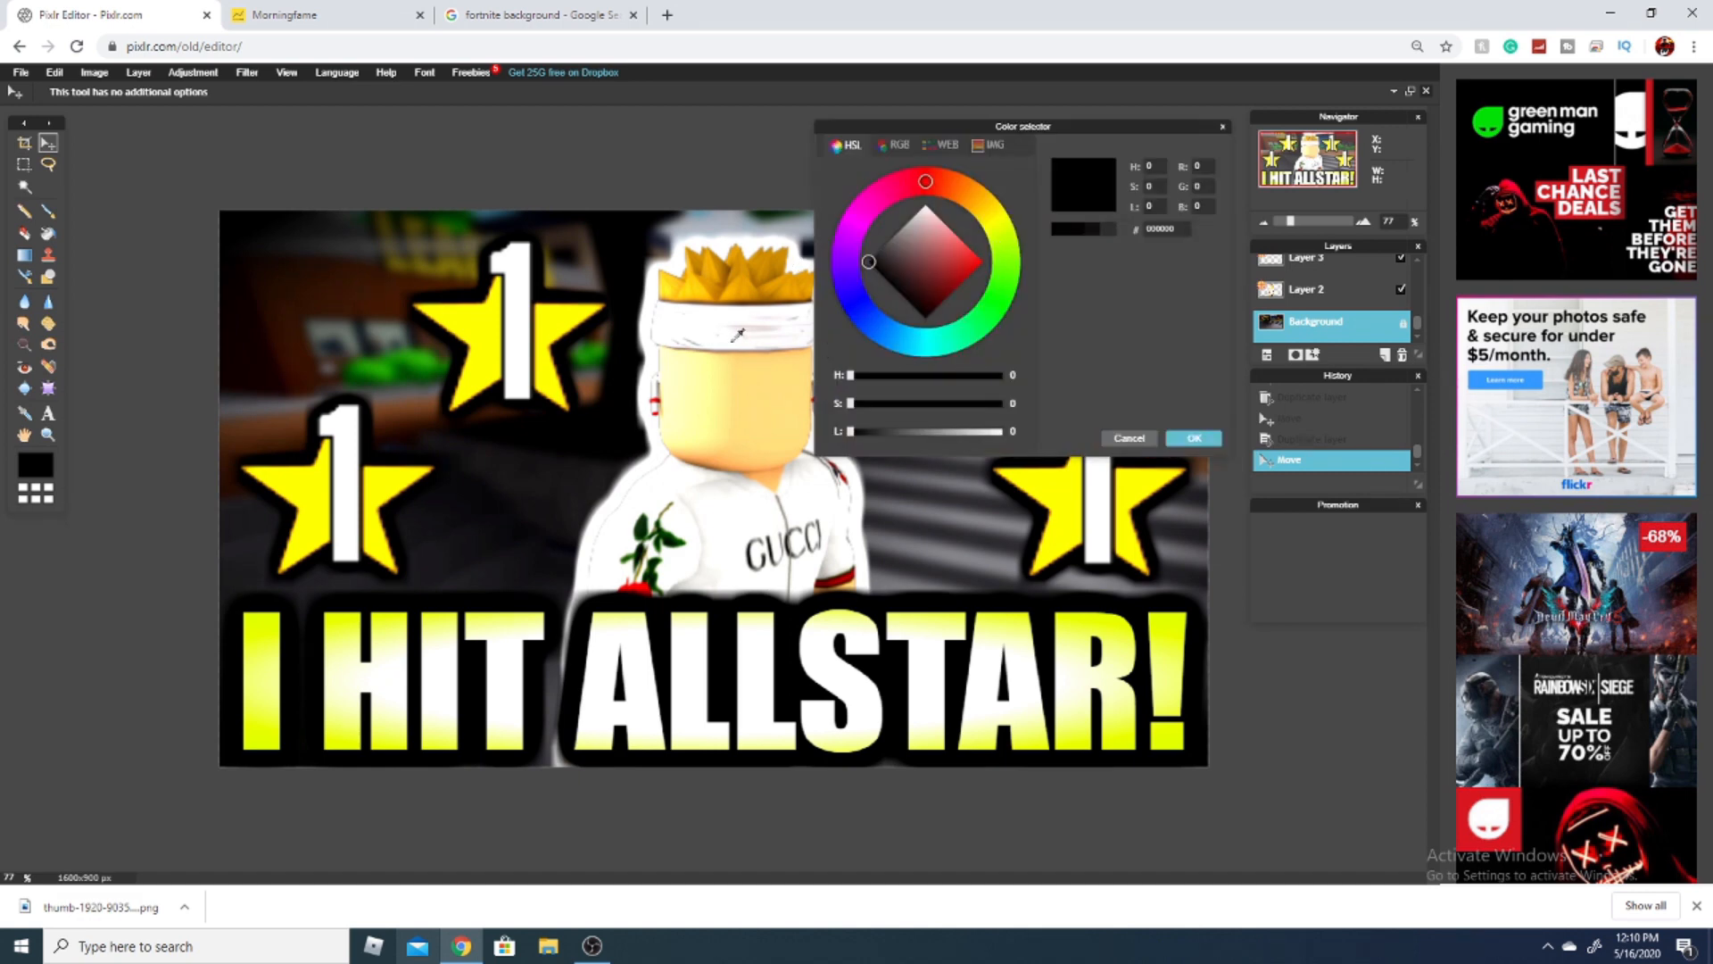
left_click(998, 227)
left_click(983, 261)
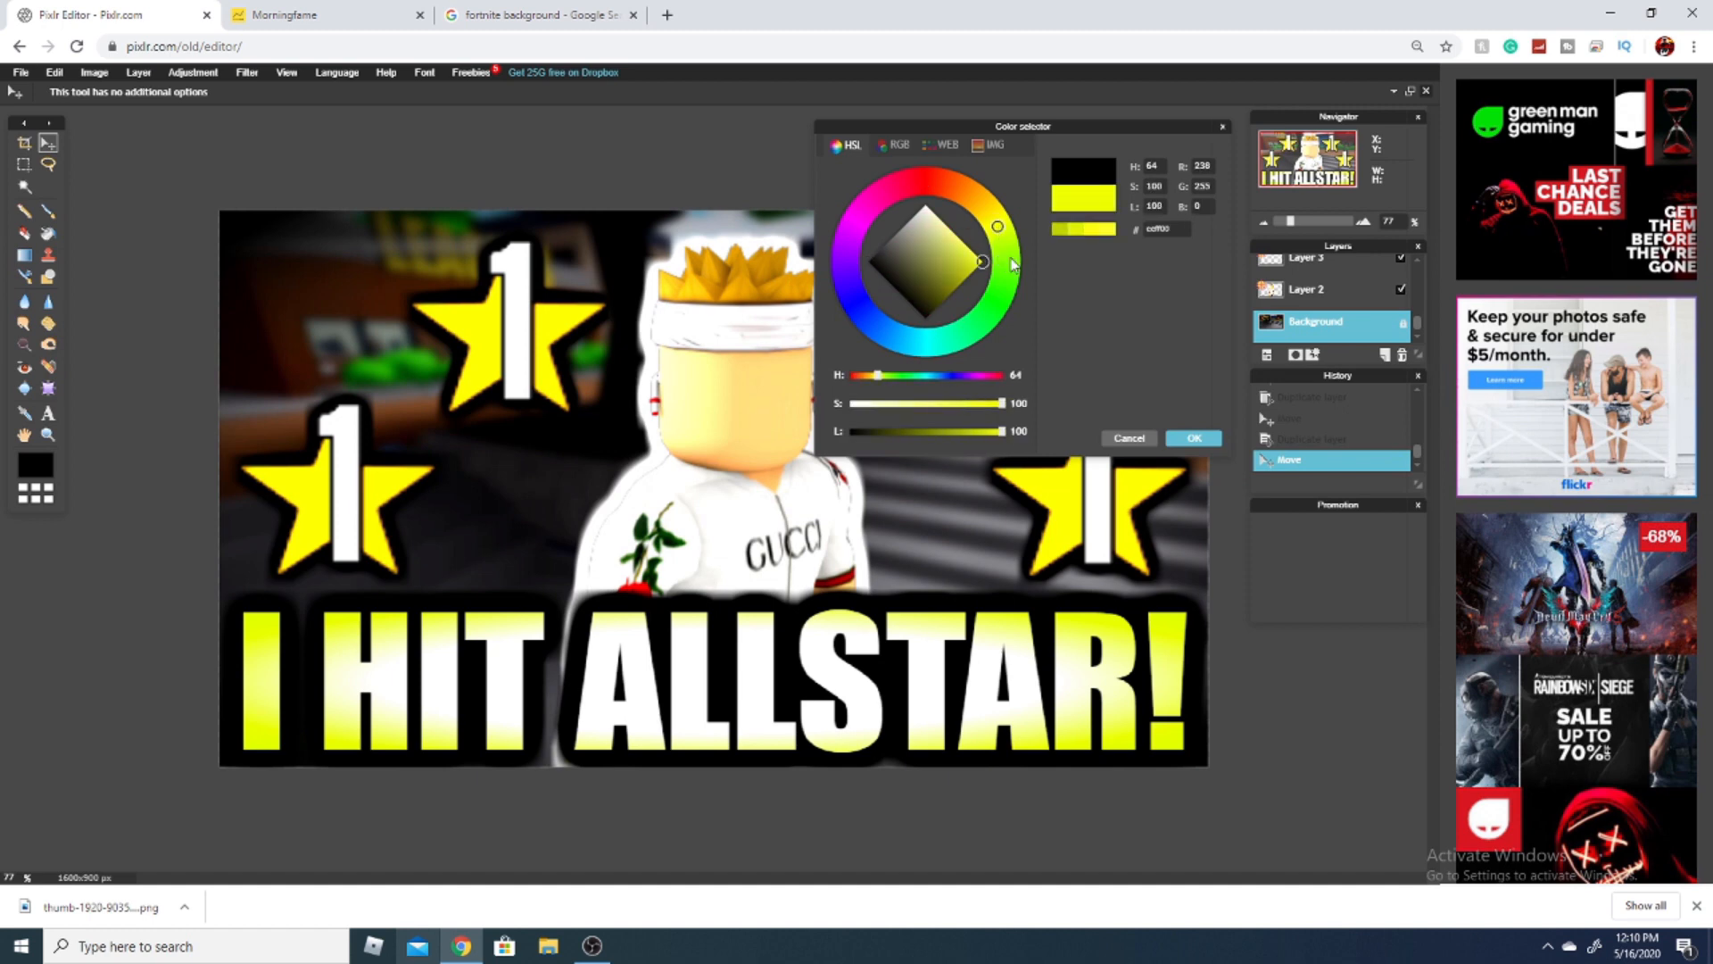
left_click(1193, 438)
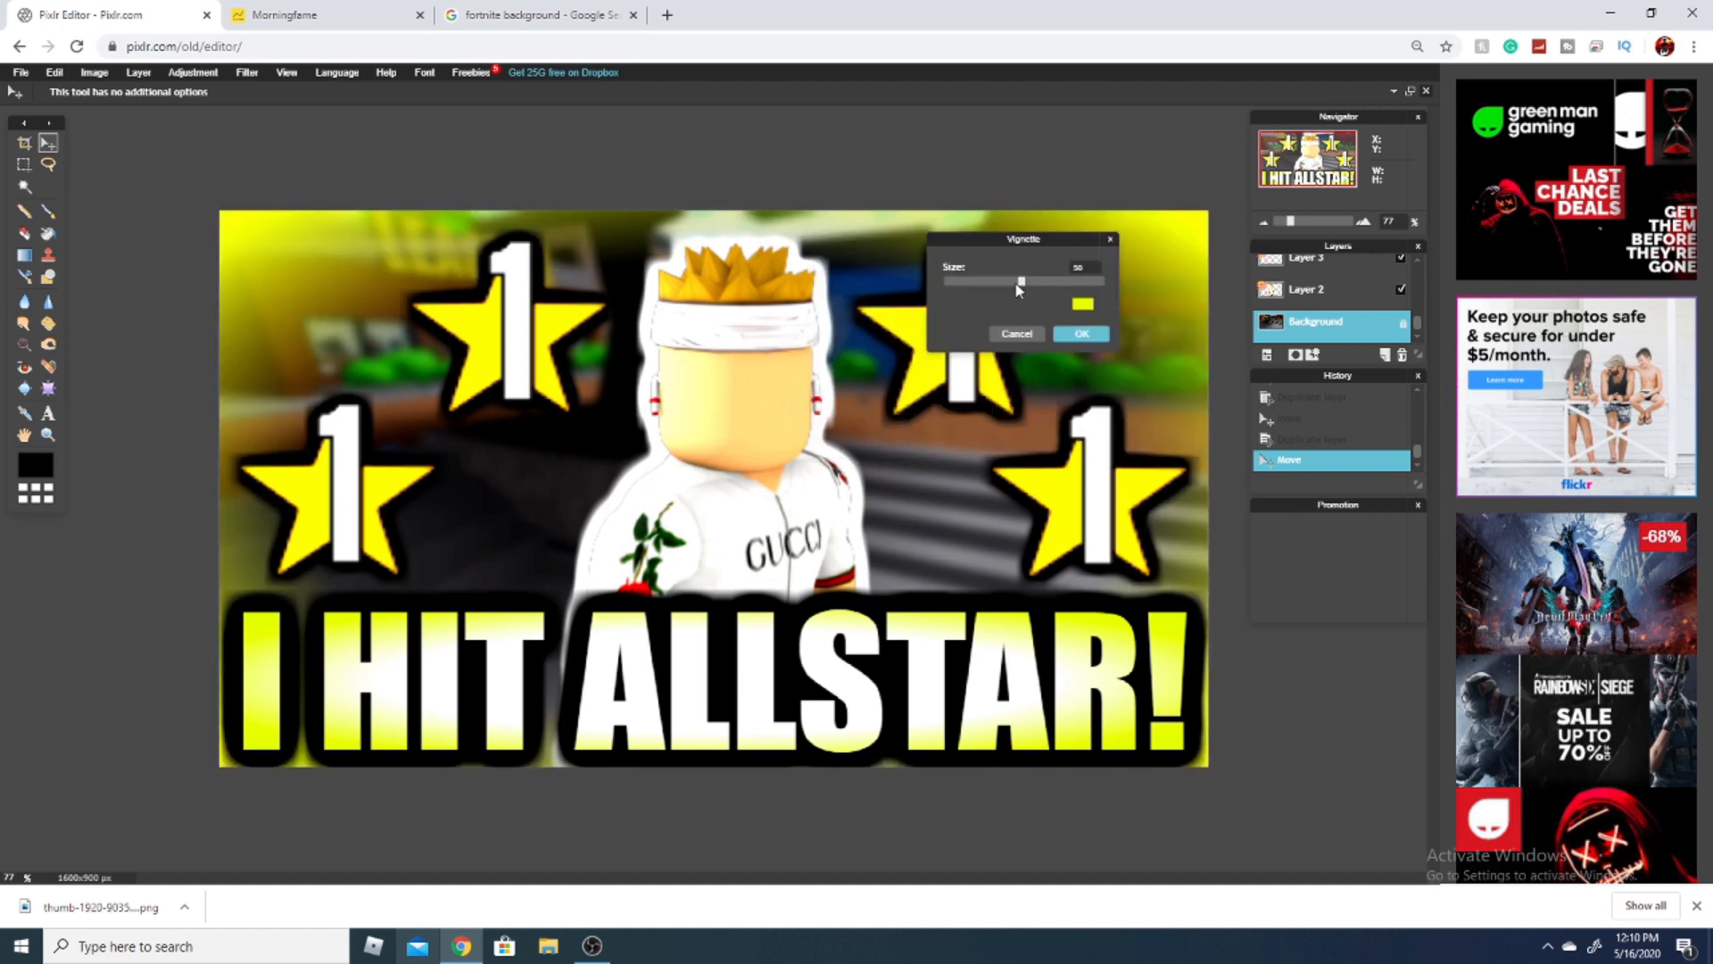
mouse_move(1018, 288)
left_mouse_down()
mouse_move(1036, 290)
mouse_move(1014, 292)
left_mouse_up()
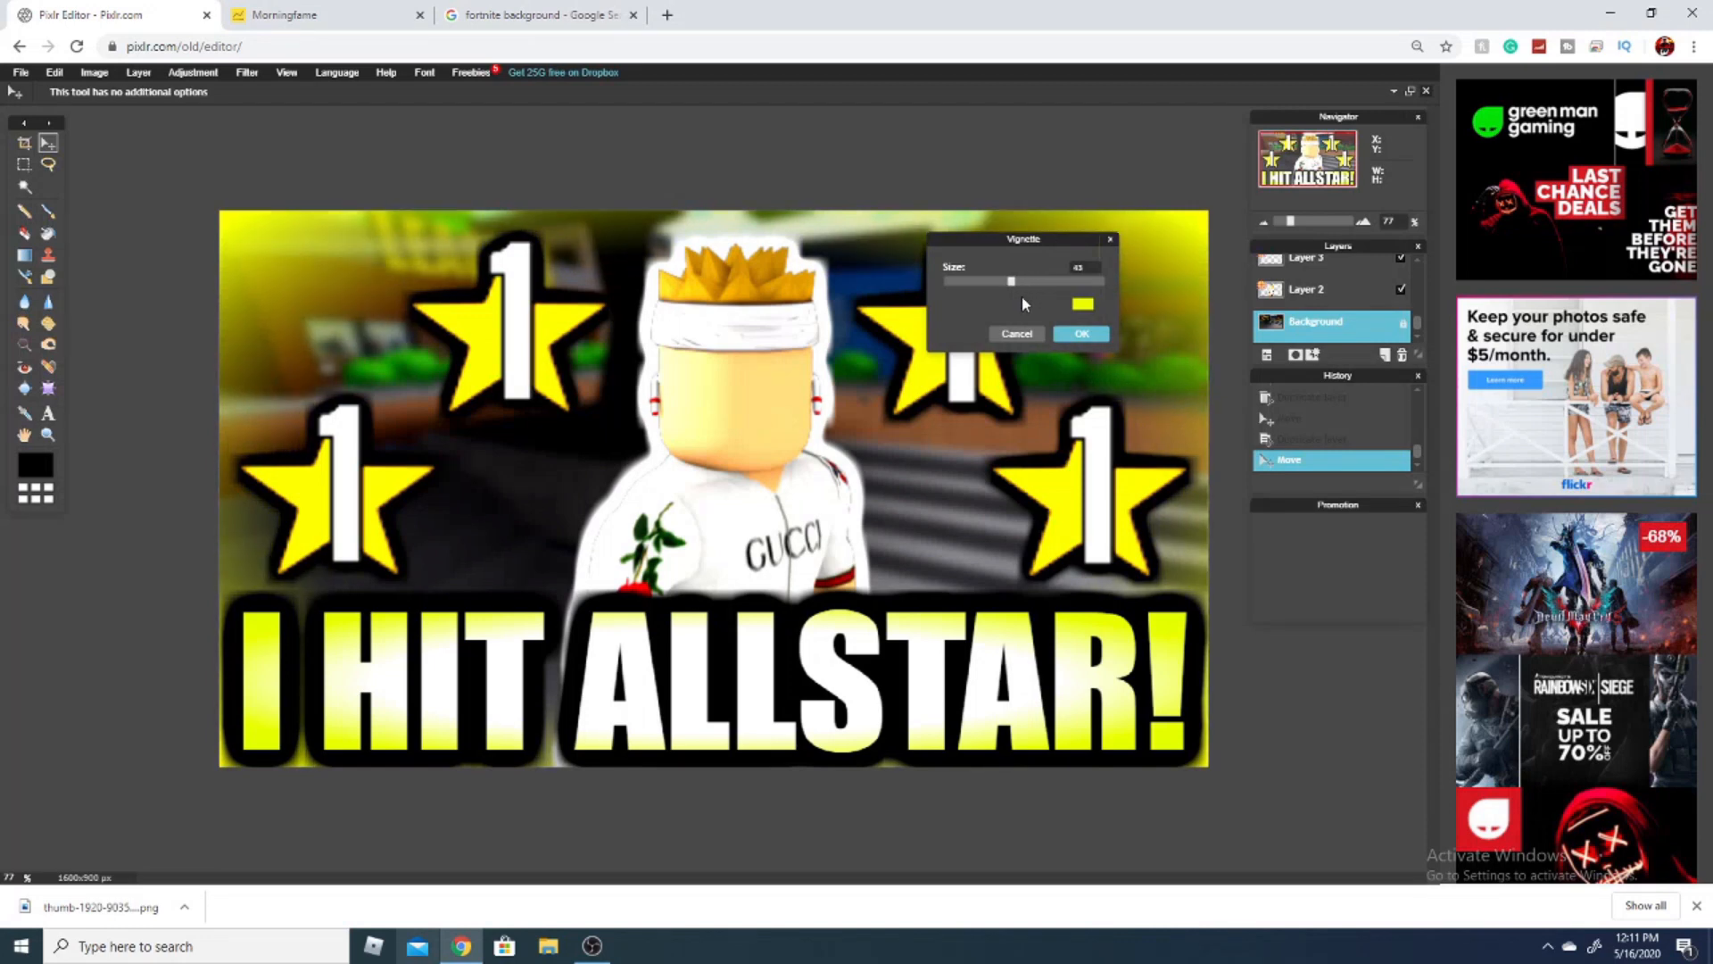
left_click(1081, 334)
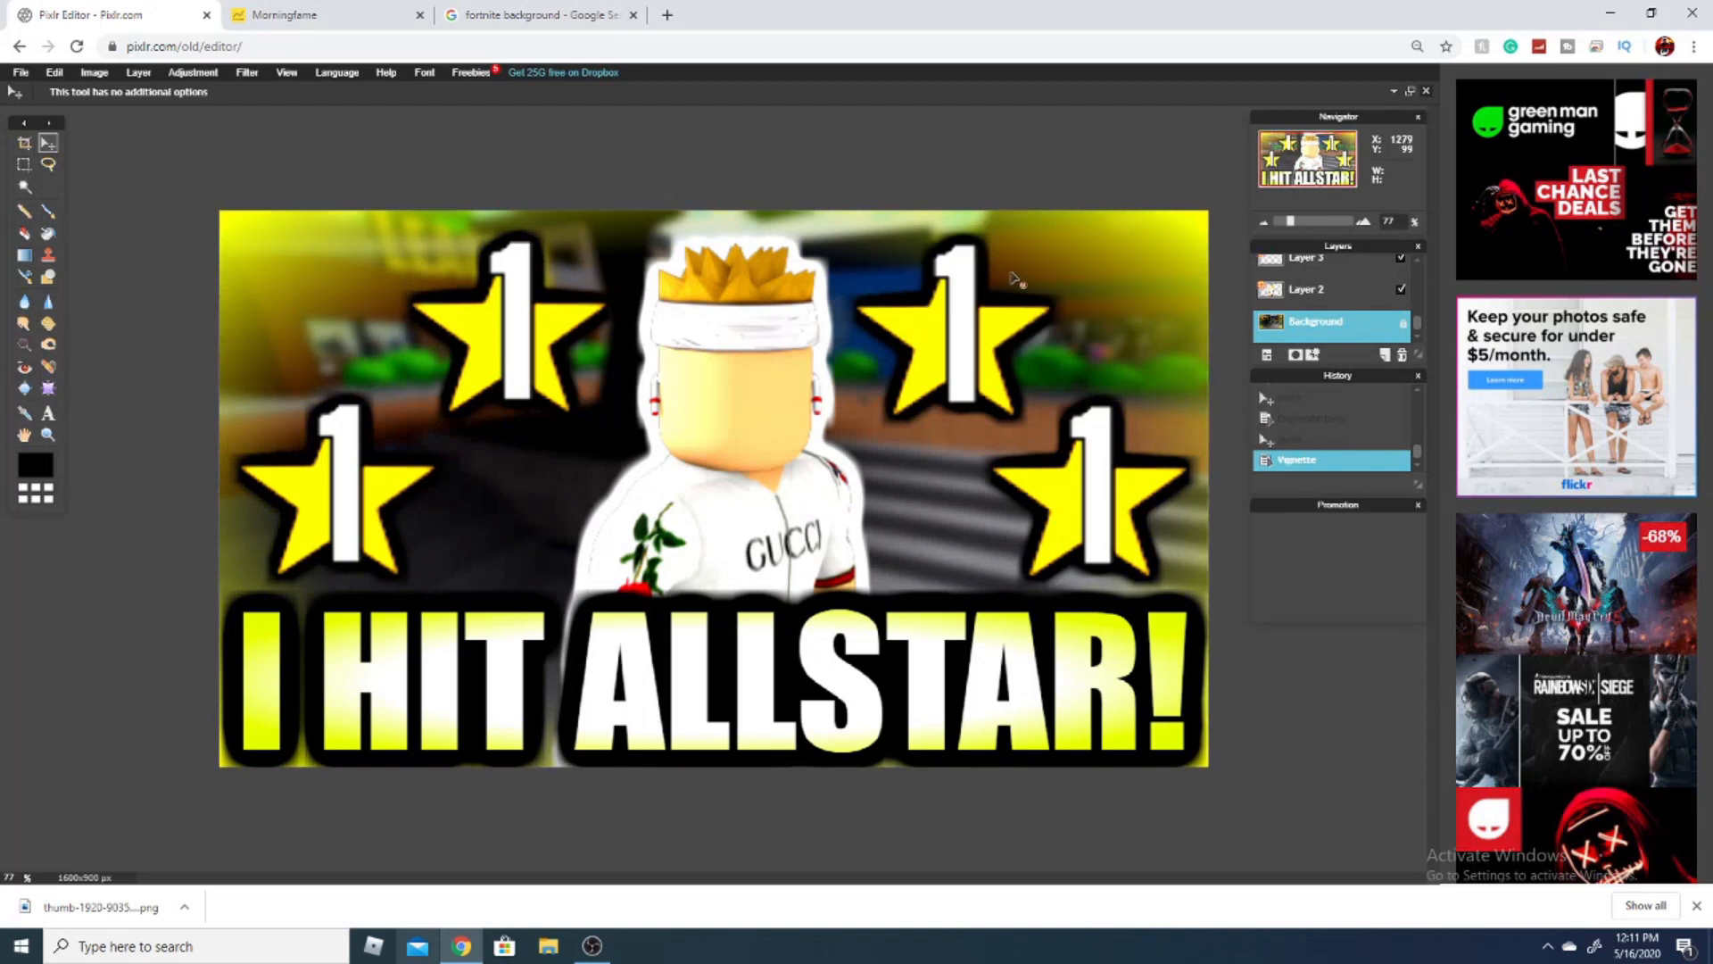
Step: Apply the Increase Contrast preset in Curves to the Background layer
key("ctrl+m")
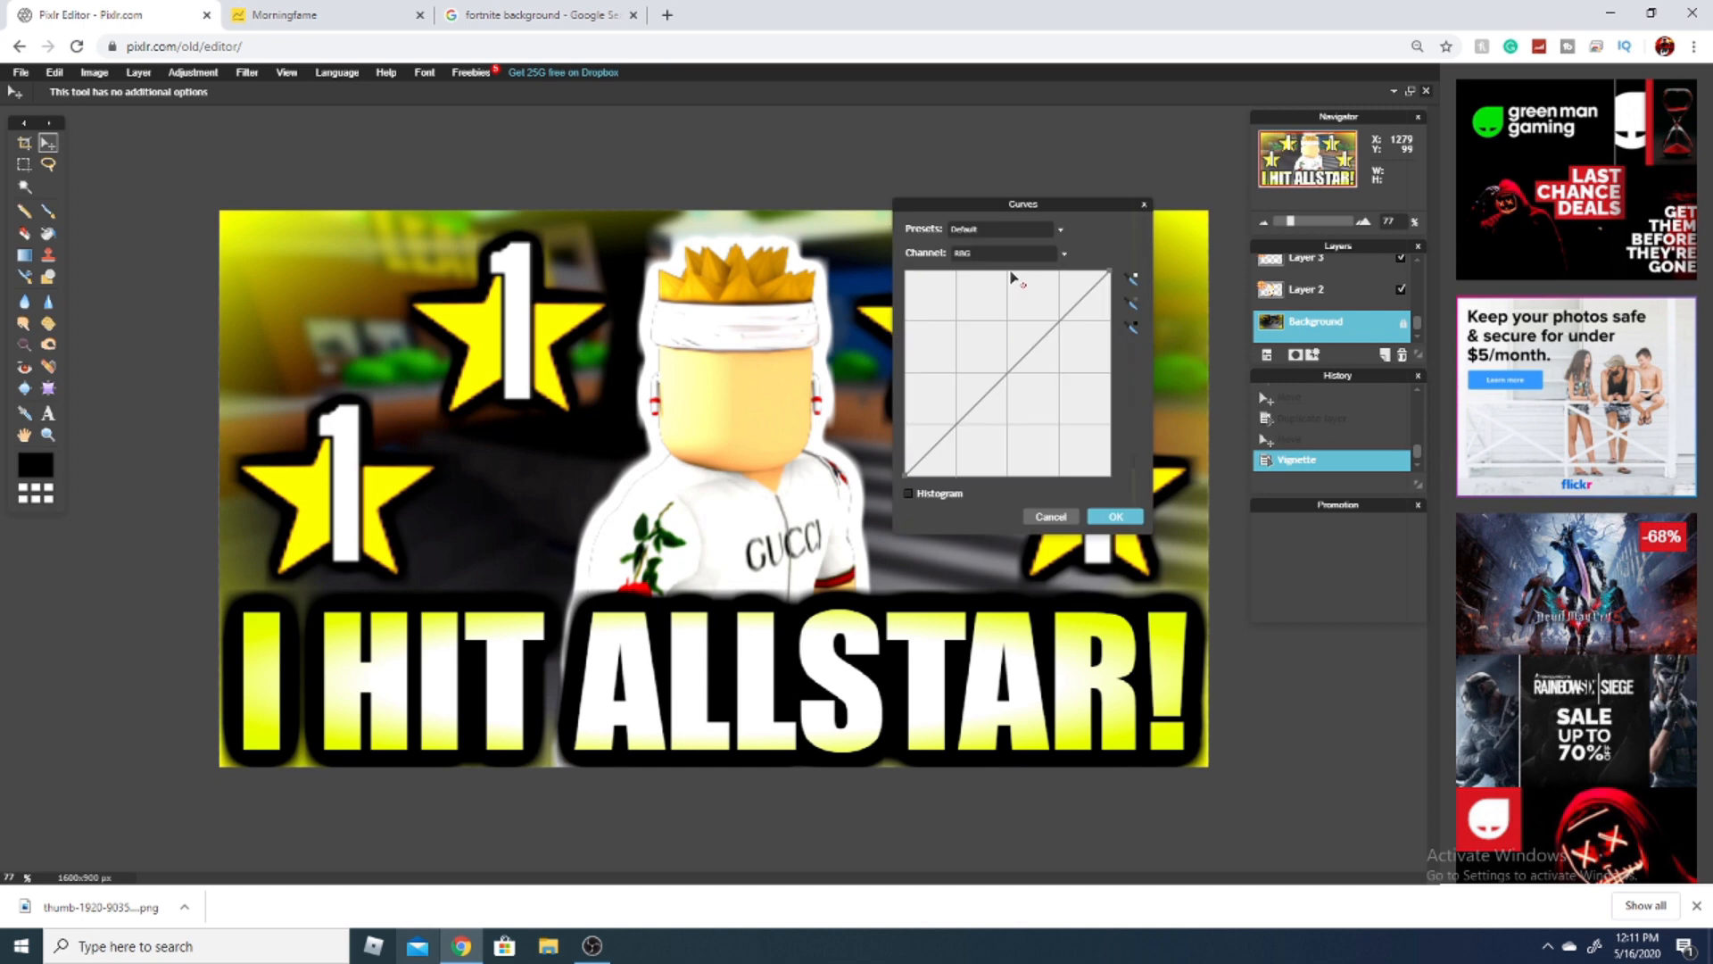
left_click(982, 231)
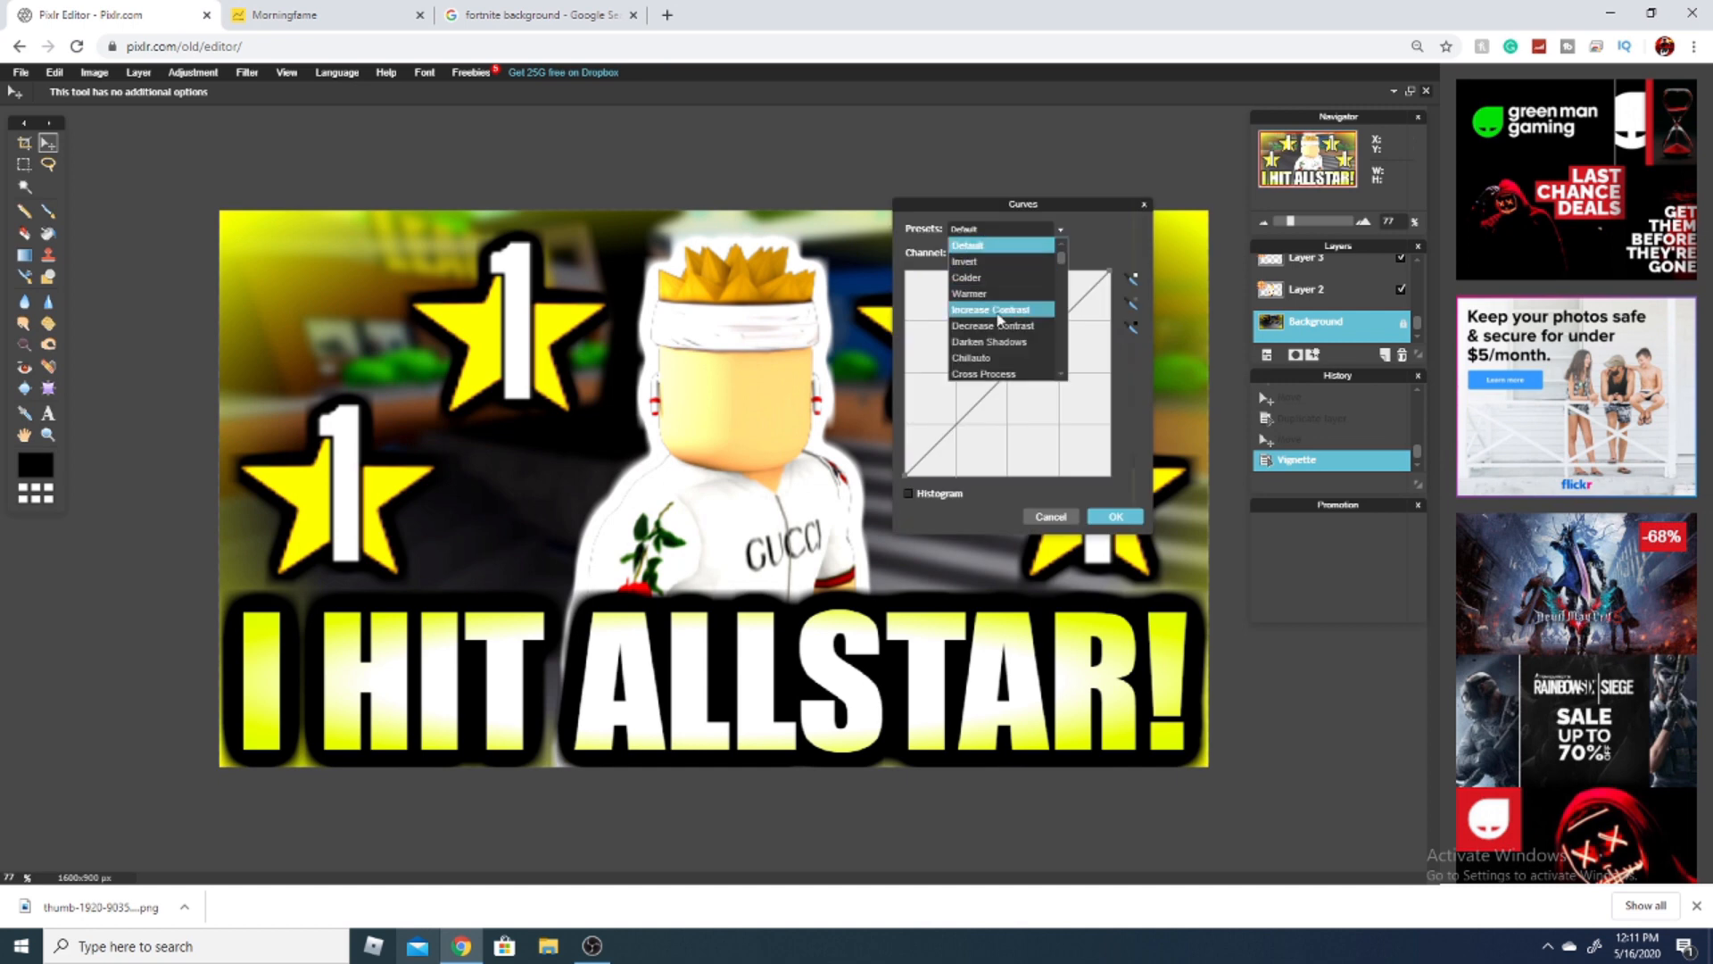
left_click(990, 309)
left_click(1117, 518)
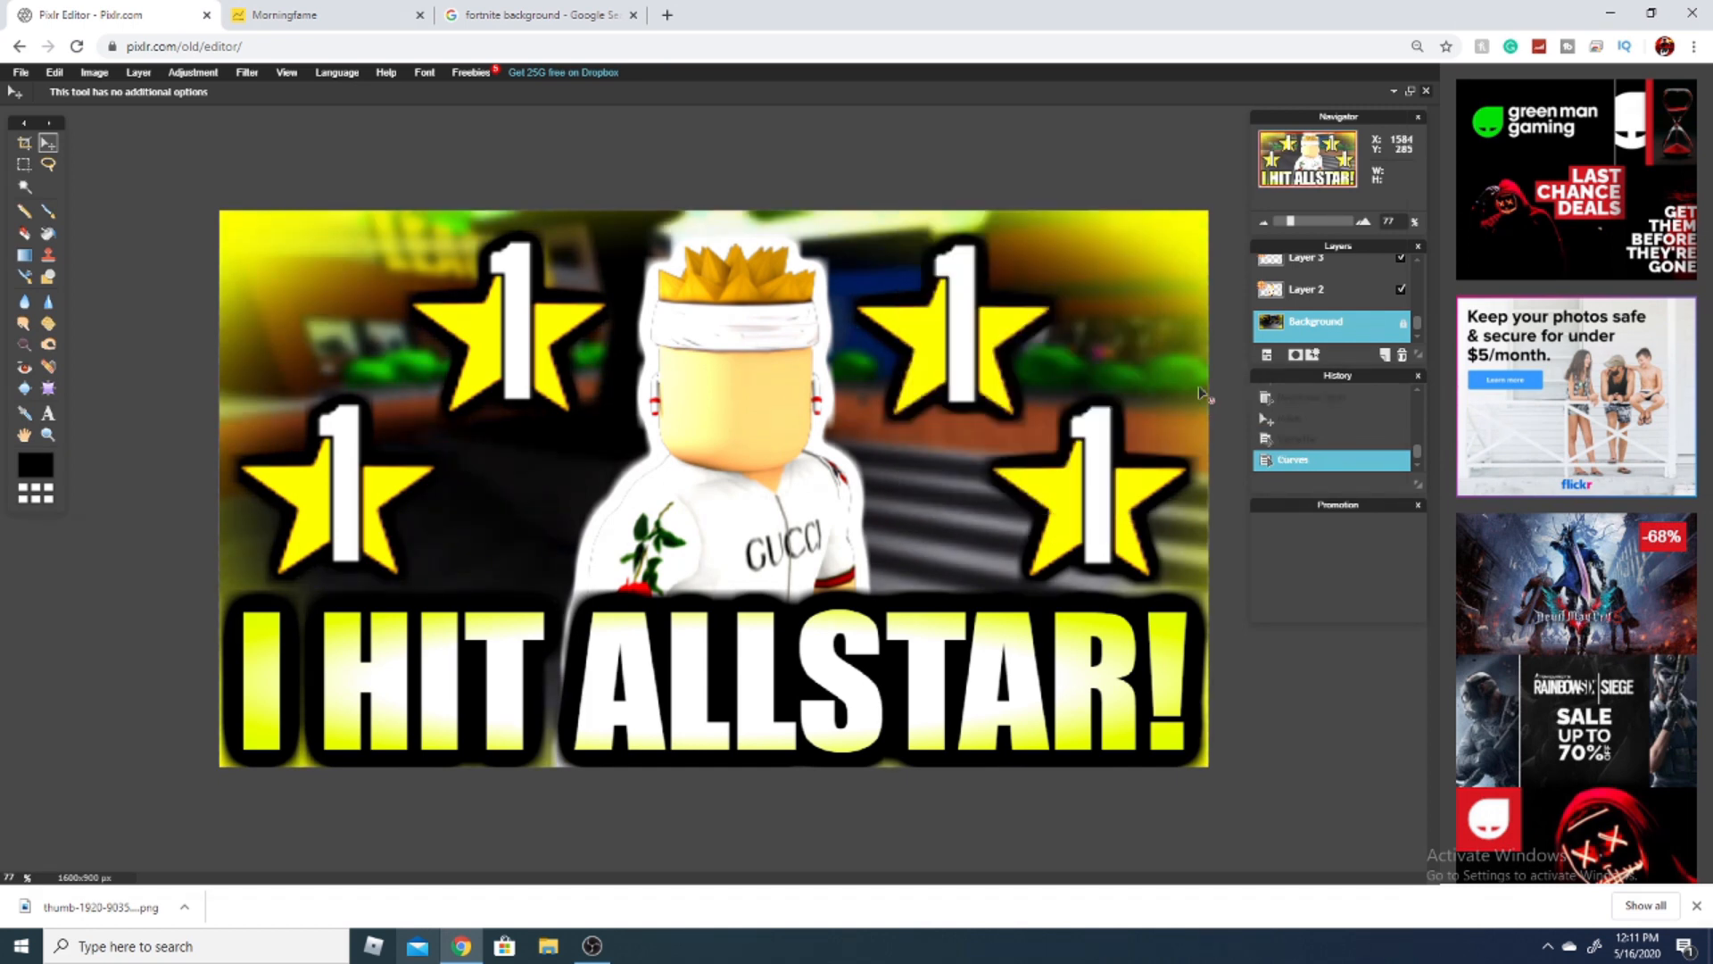